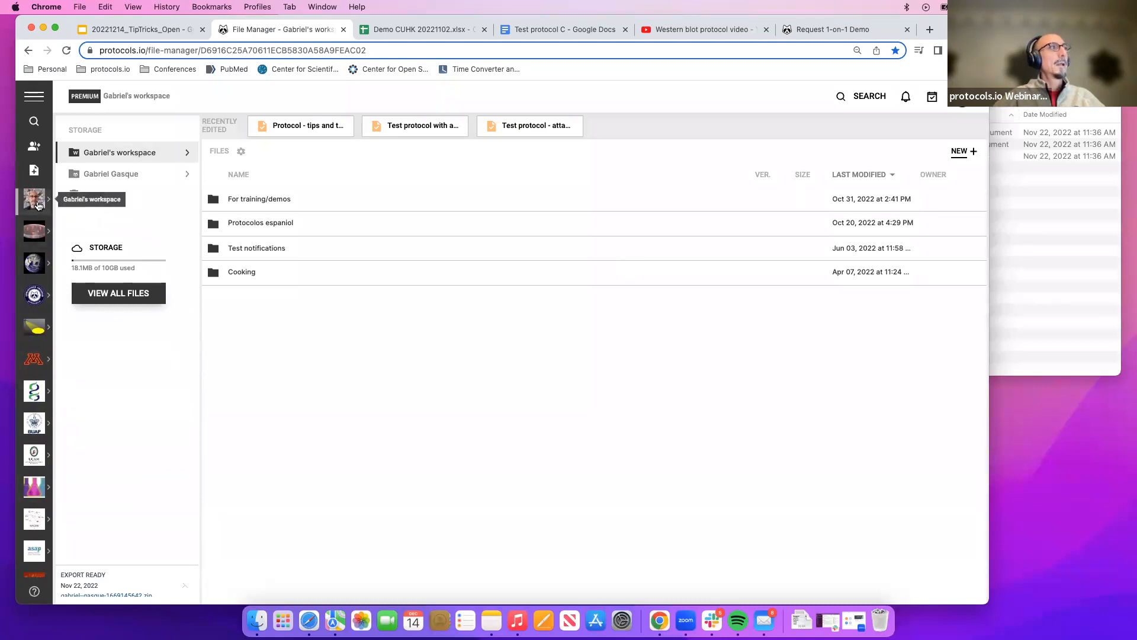
Start a new protocol from the workspace file manager.
{"action": "left_click", "coordinate": [39, 205]}
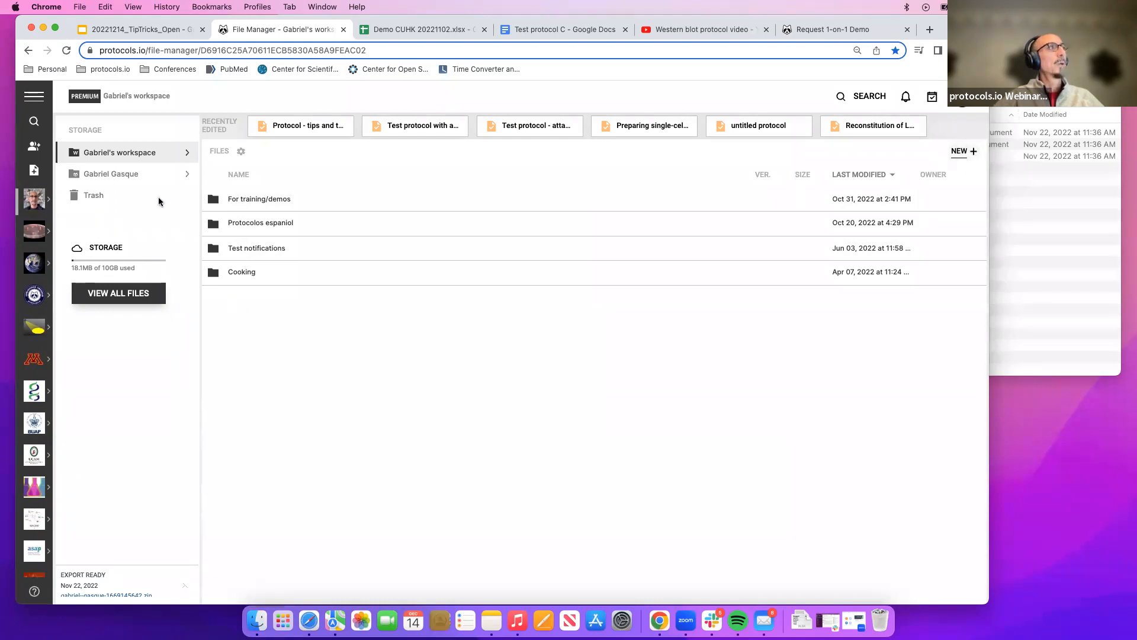
{"action": "left_click", "coordinate": [34, 169]}
{"action": "left_click", "coordinate": [399, 157]}
{"action": "left_click", "coordinate": [518, 231]}
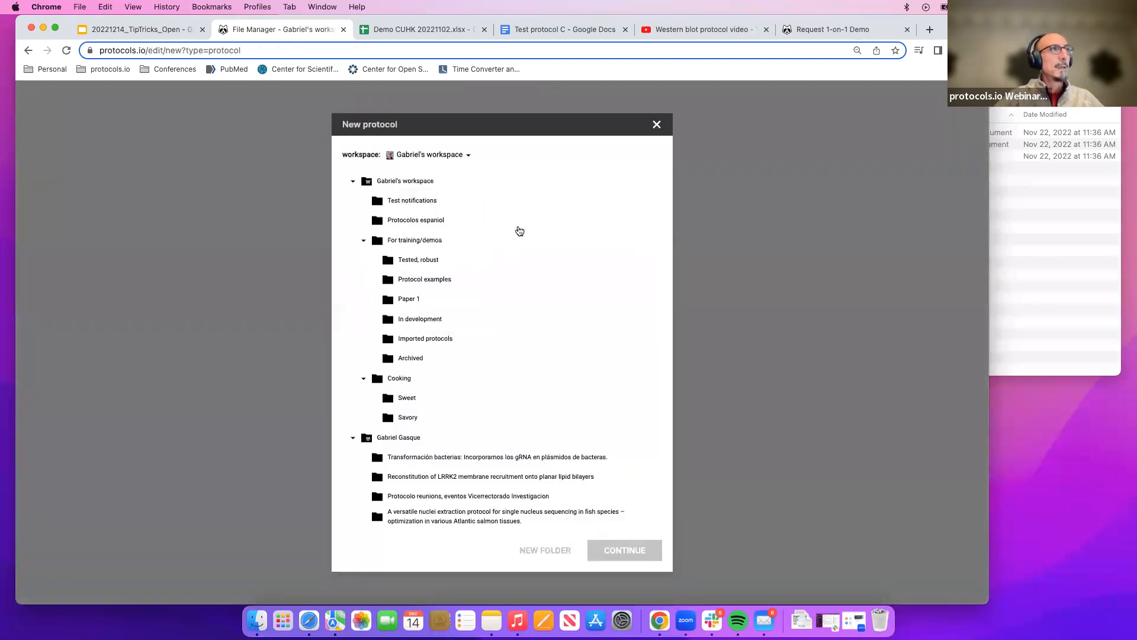
Choose the workspace's For training/demos folder as the location for the new protocol and continue.
{"action": "left_click", "coordinate": [417, 183]}
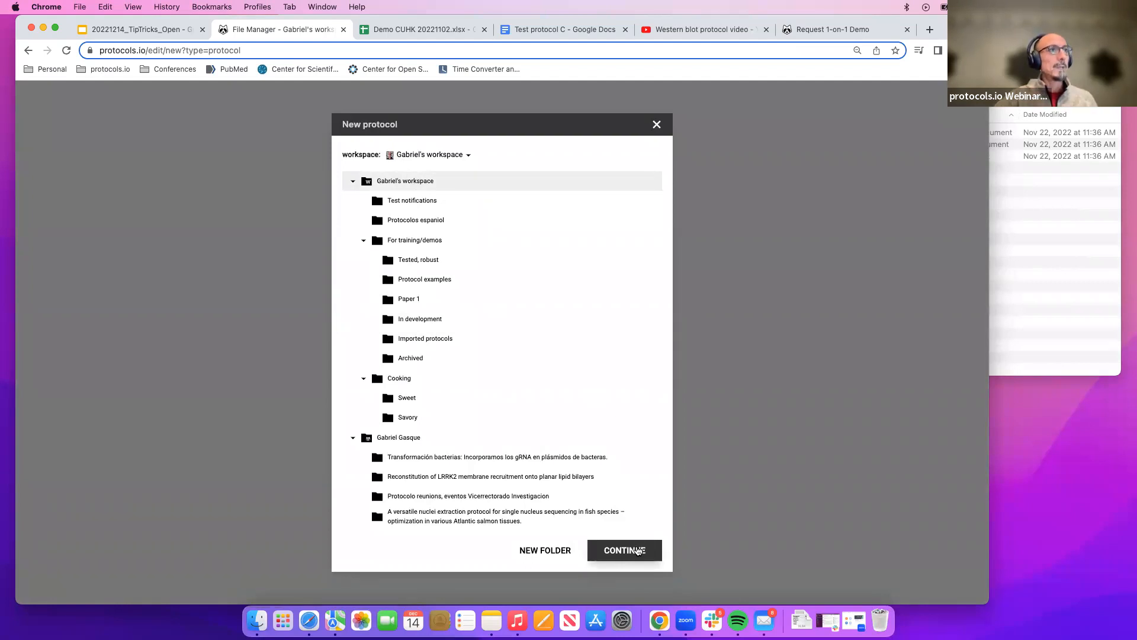
{"action": "left_click", "coordinate": [410, 244]}
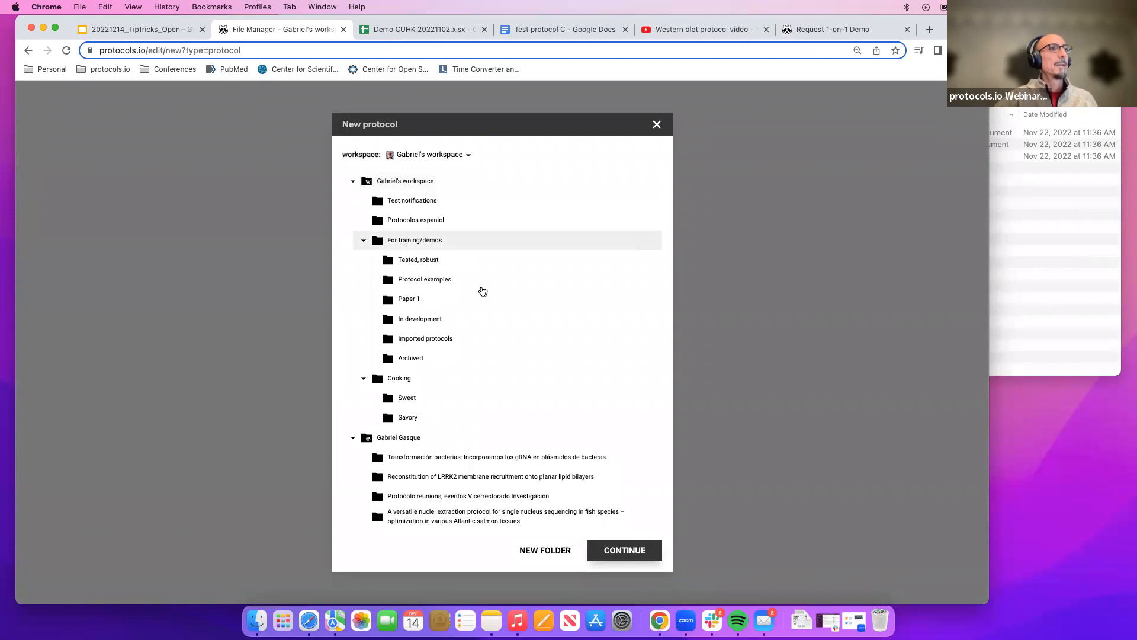
{"action": "left_click", "coordinate": [629, 551]}
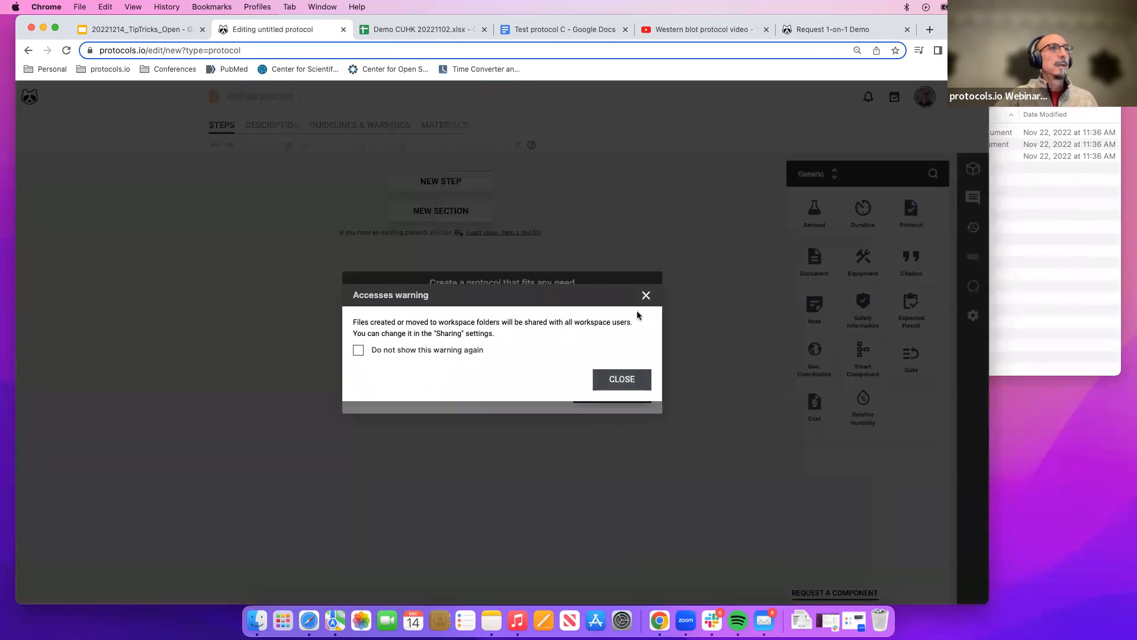
Dismiss the access warning, create a Generic protocol, and add its first step.
{"action": "left_click", "coordinate": [646, 295]}
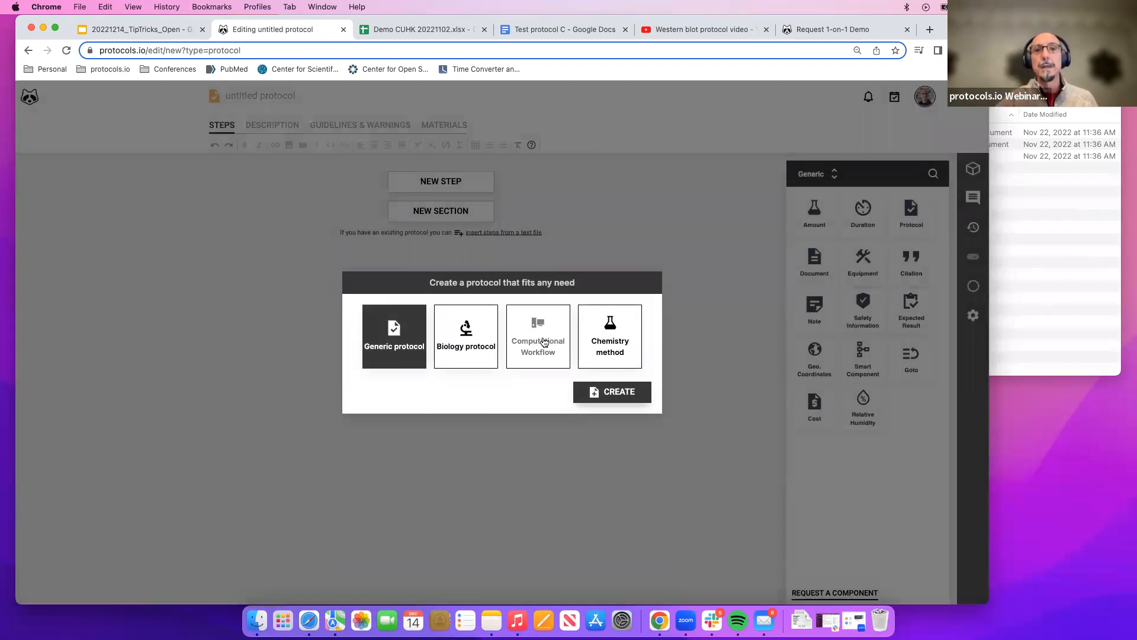
{"action": "left_click", "coordinate": [600, 393]}
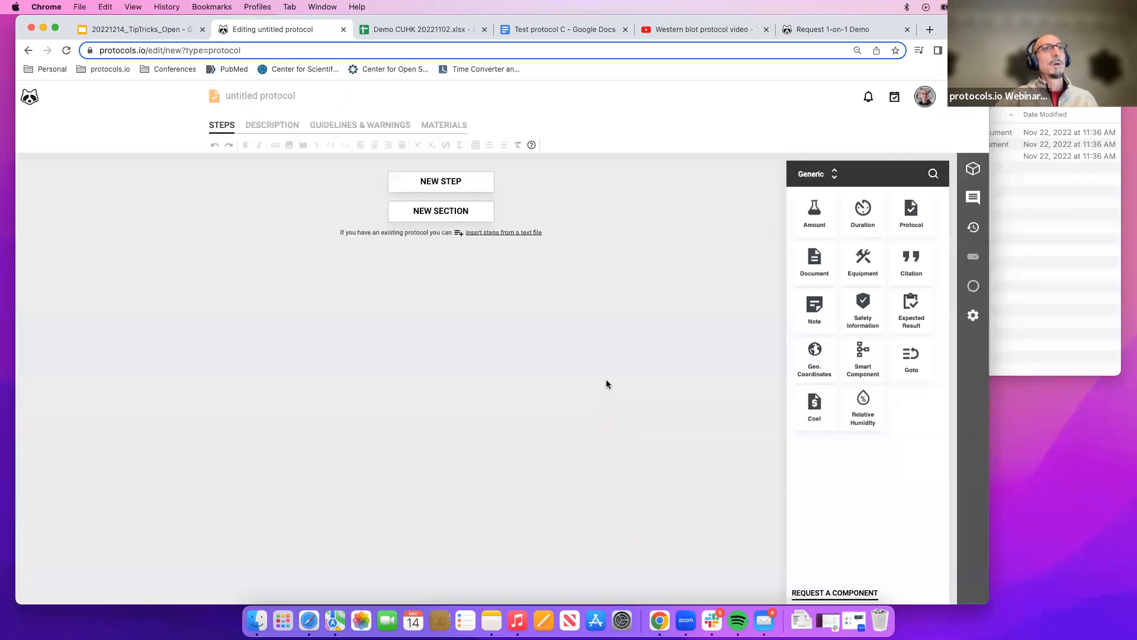
{"action": "left_click", "coordinate": [455, 188]}
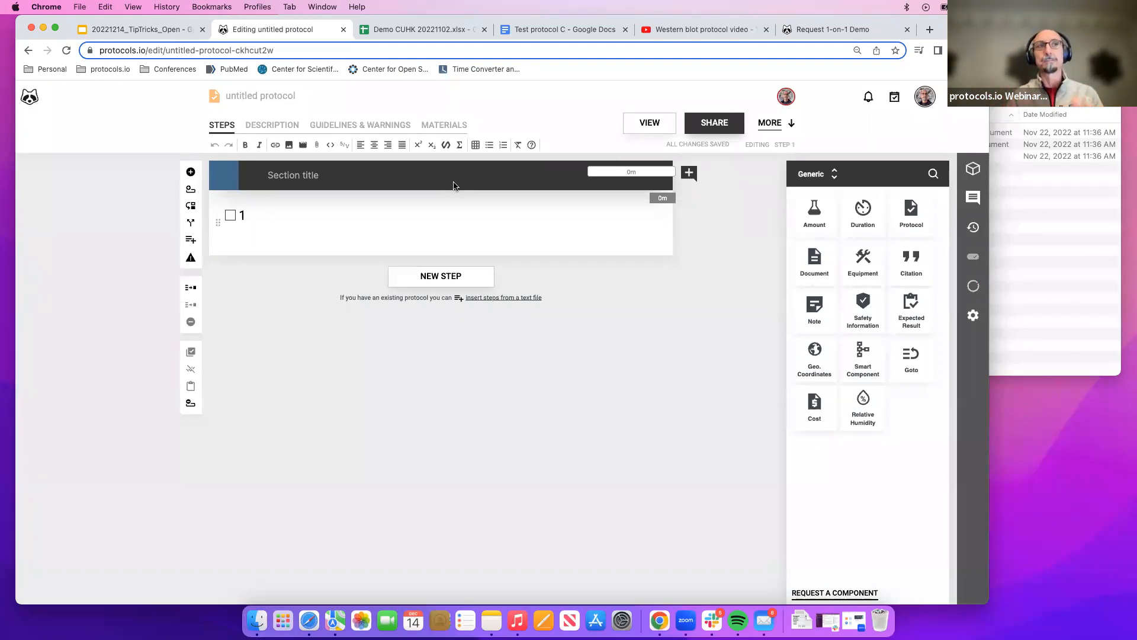
Bring up the Finder folder Protocols for import and look over the test protocol files.
{"action": "left_click", "coordinate": [1035, 254]}
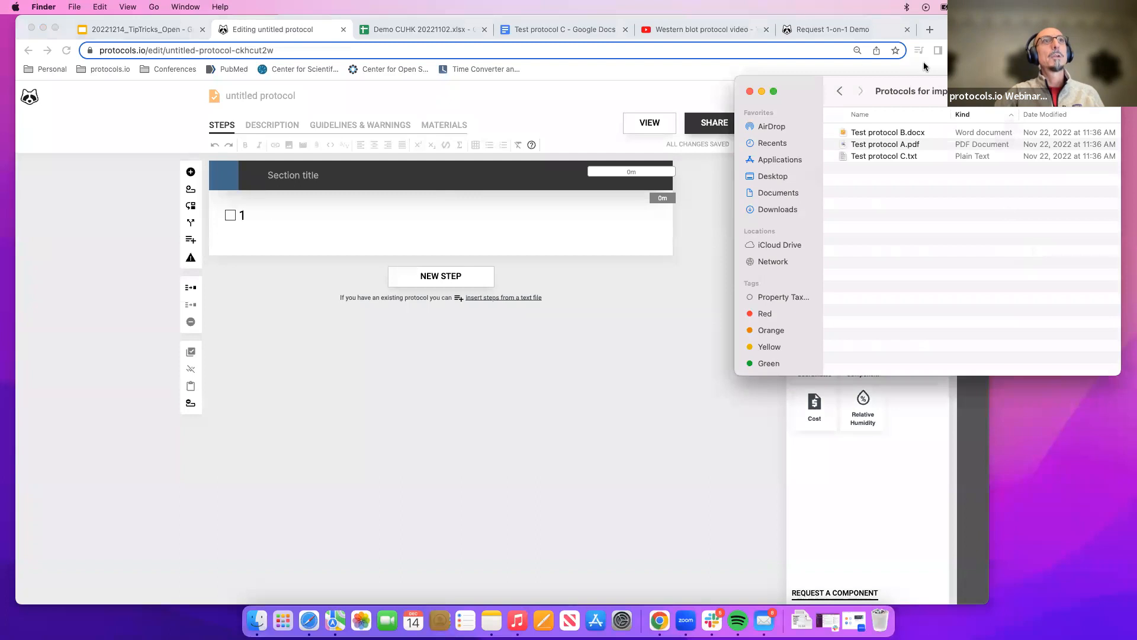
{"action": "left_click_drag", "start_coordinate": [921, 83], "coordinate": [870, 164]}
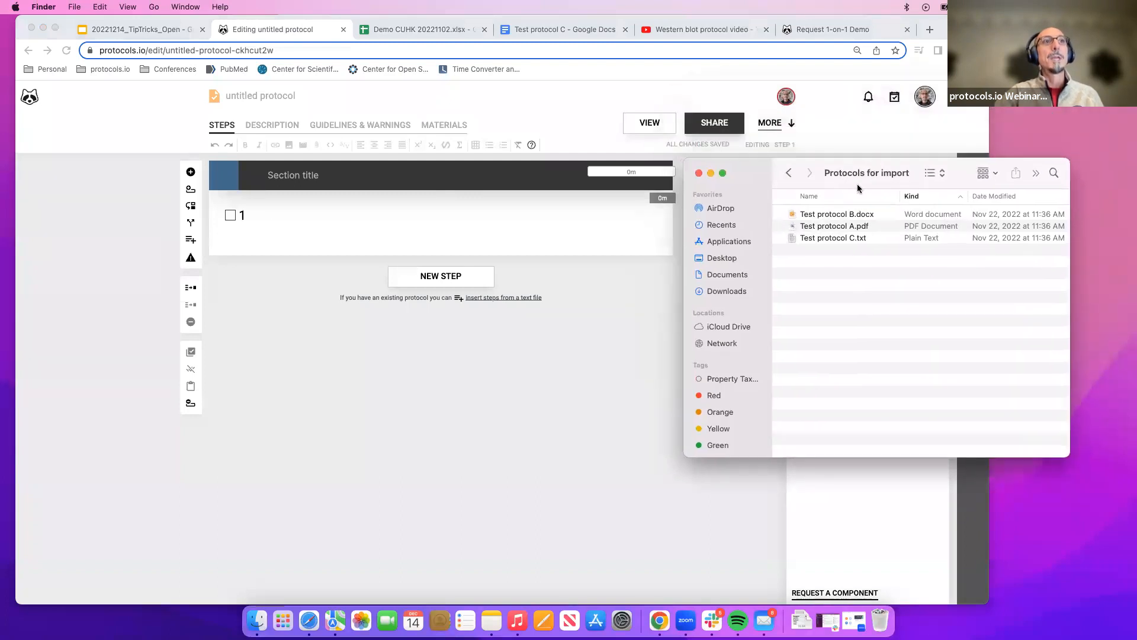
{"action": "left_click", "coordinate": [871, 217]}
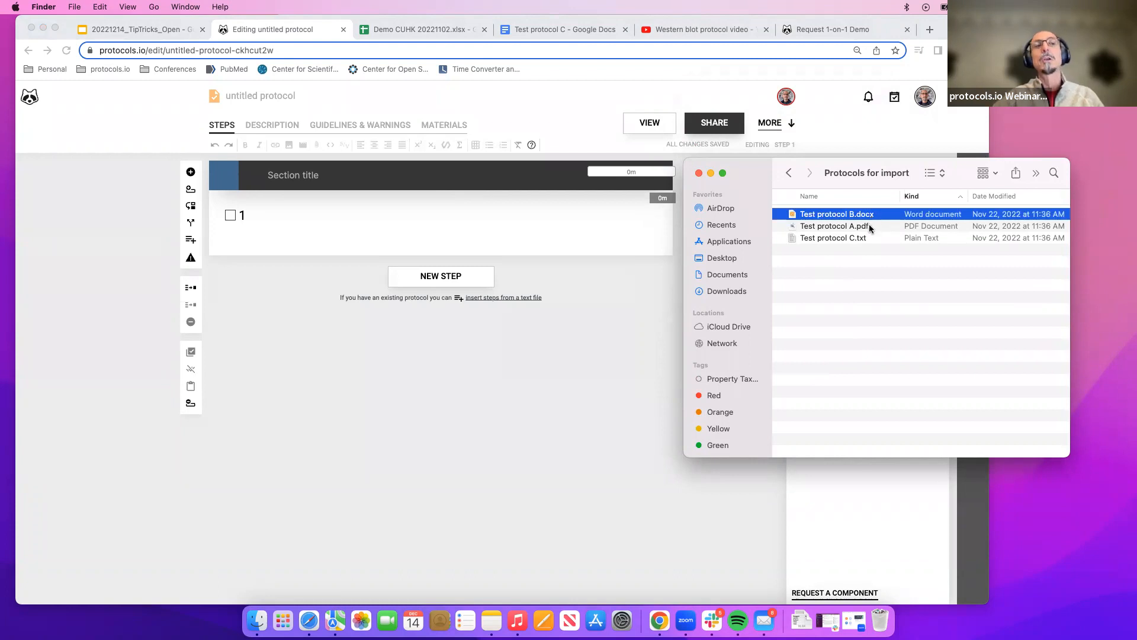
{"action": "left_click", "coordinate": [868, 228]}
{"action": "left_click", "coordinate": [865, 238]}
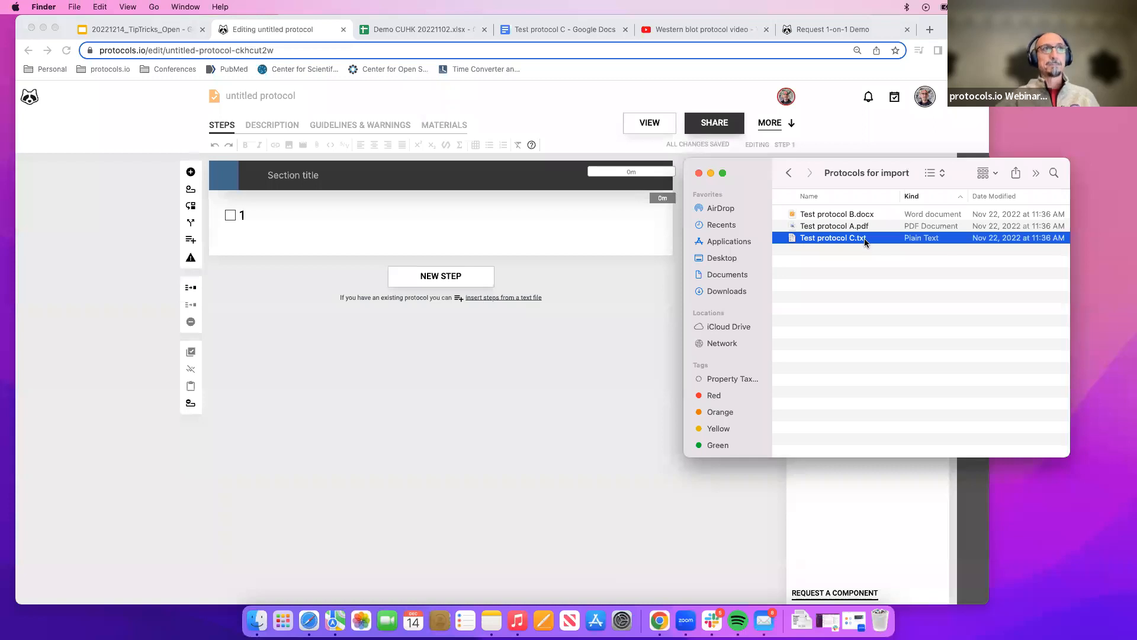
{"action": "left_click_drag", "start_coordinate": [879, 159], "coordinate": [975, 175]}
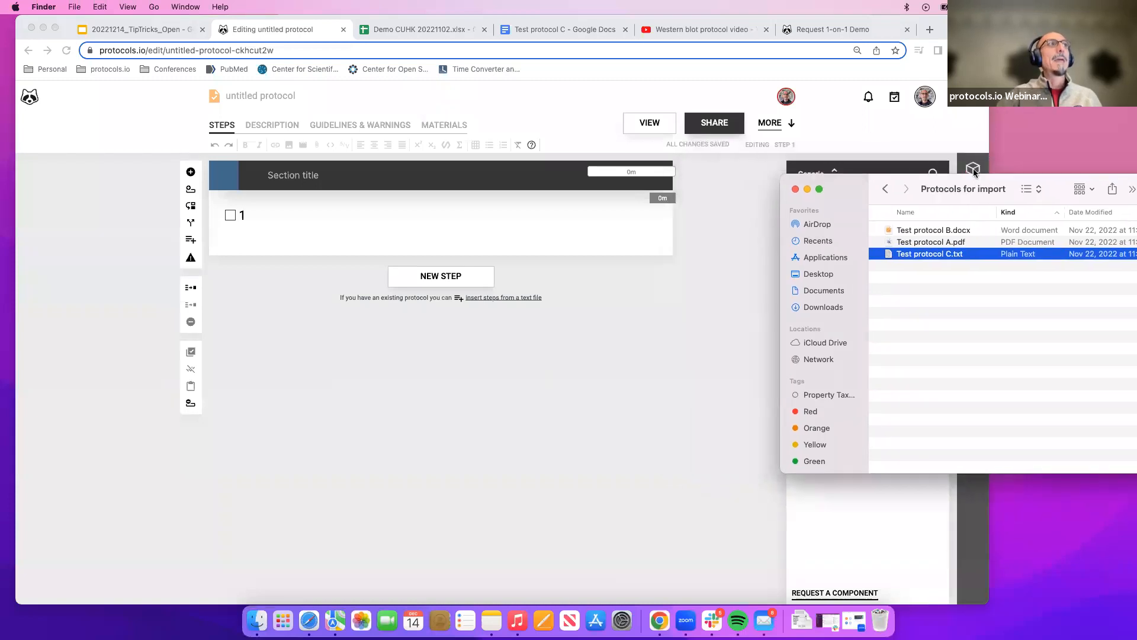
Return to the file manager and open the For training/demos folder.
{"action": "left_click", "coordinate": [264, 27]}
{"action": "left_click", "coordinate": [29, 51]}
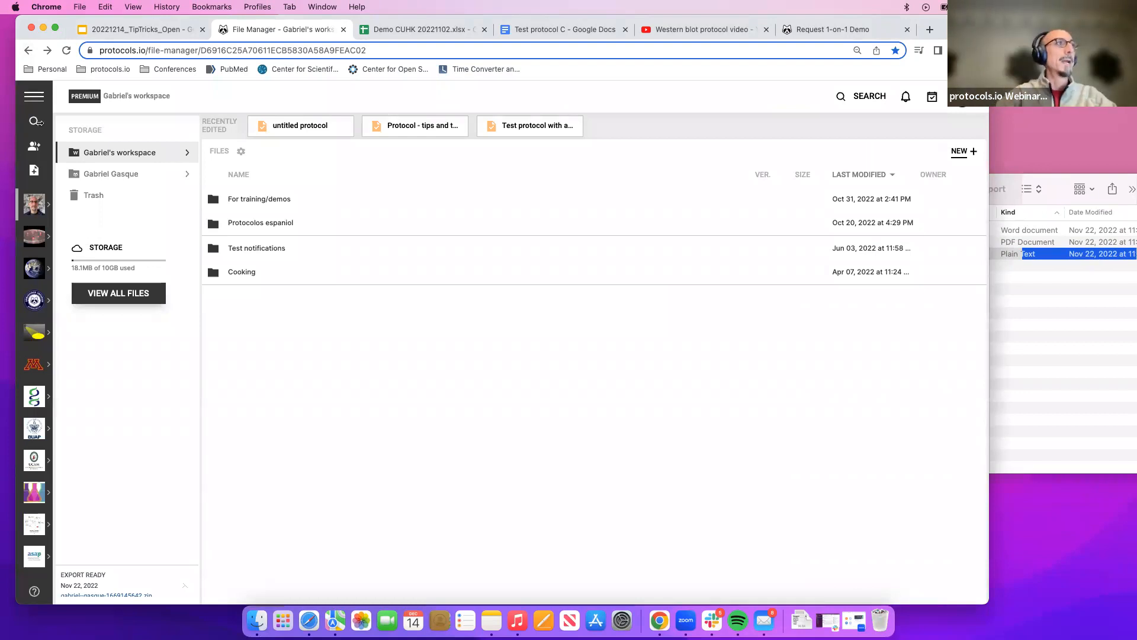
{"action": "left_click", "coordinate": [243, 199]}
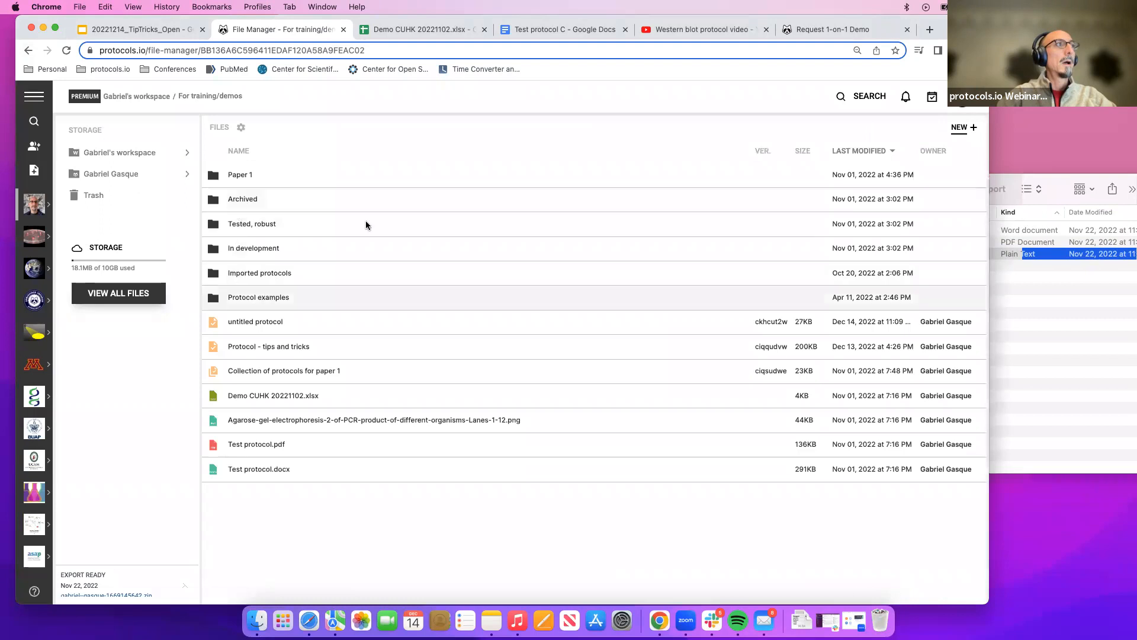
Select the test protocol files in the Protocols for import folder one by one.
{"action": "left_click", "coordinate": [1063, 177]}
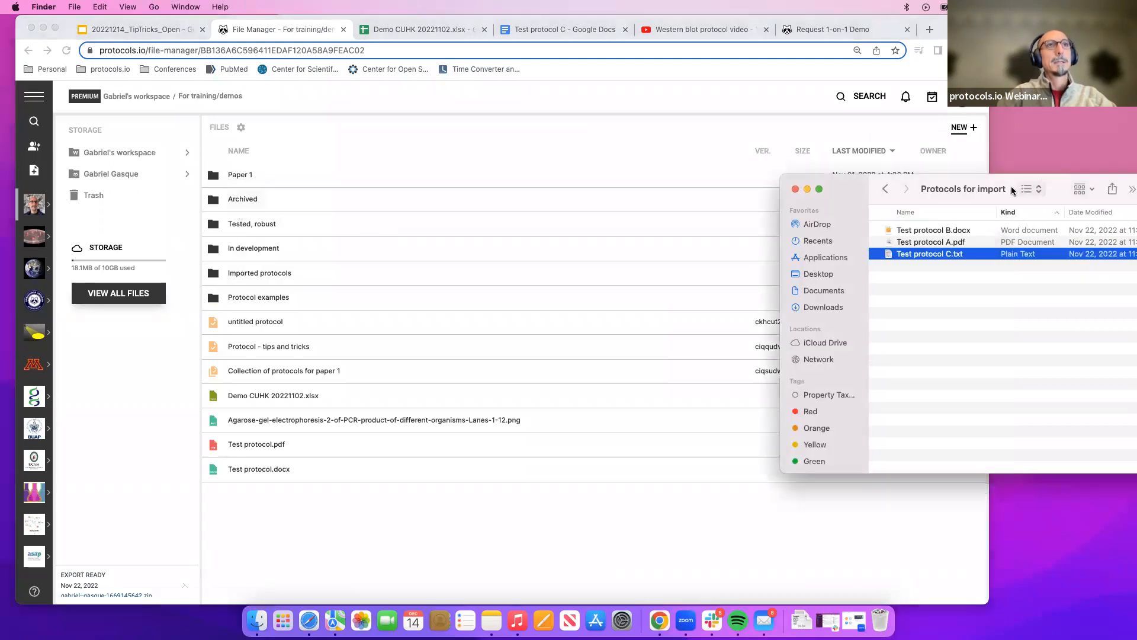
{"action": "left_click", "coordinate": [971, 230]}
{"action": "left_click", "coordinate": [957, 254], "text": "shift"}
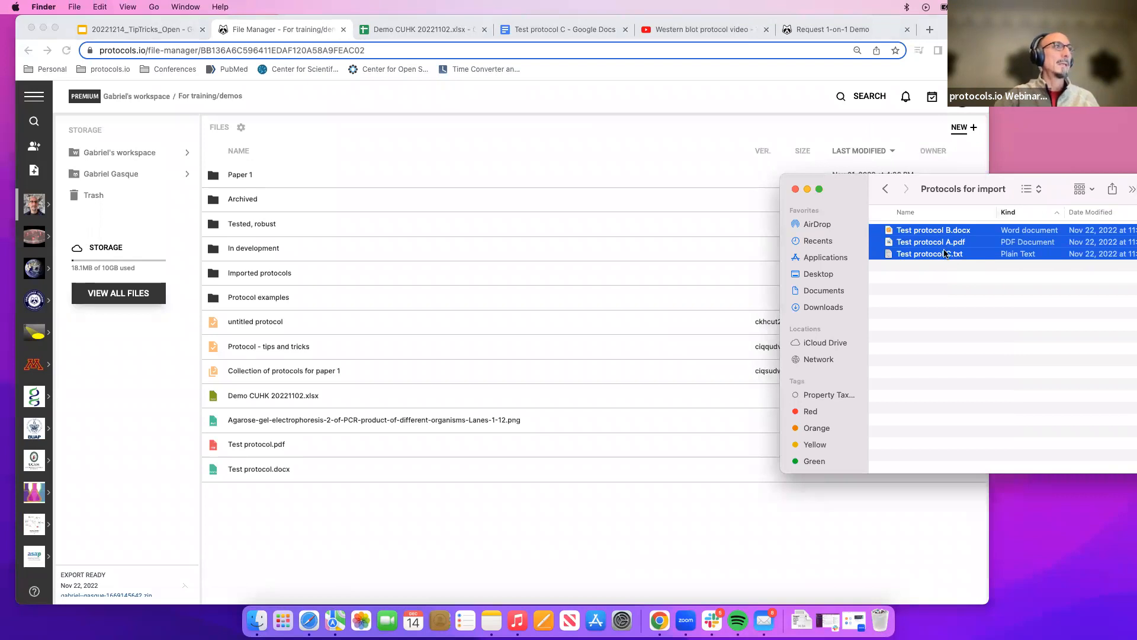
{"action": "left_click", "coordinate": [942, 254]}
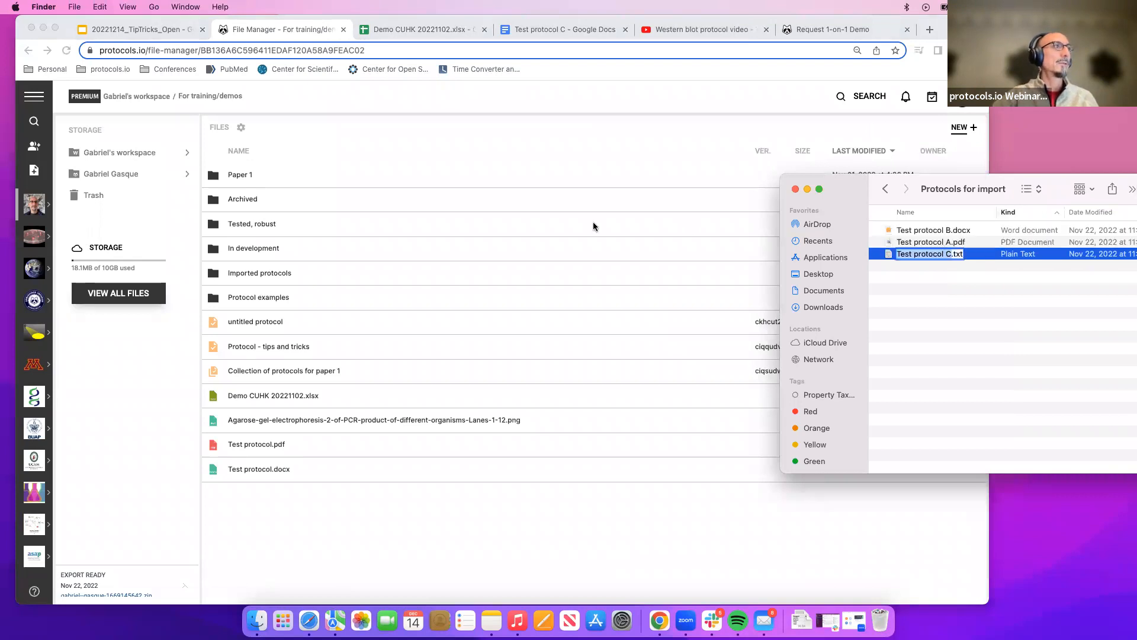
{"action": "left_click", "coordinate": [936, 231], "text": "shift"}
{"action": "right_click", "coordinate": [942, 245]}
{"action": "key", "text": "Escape"}
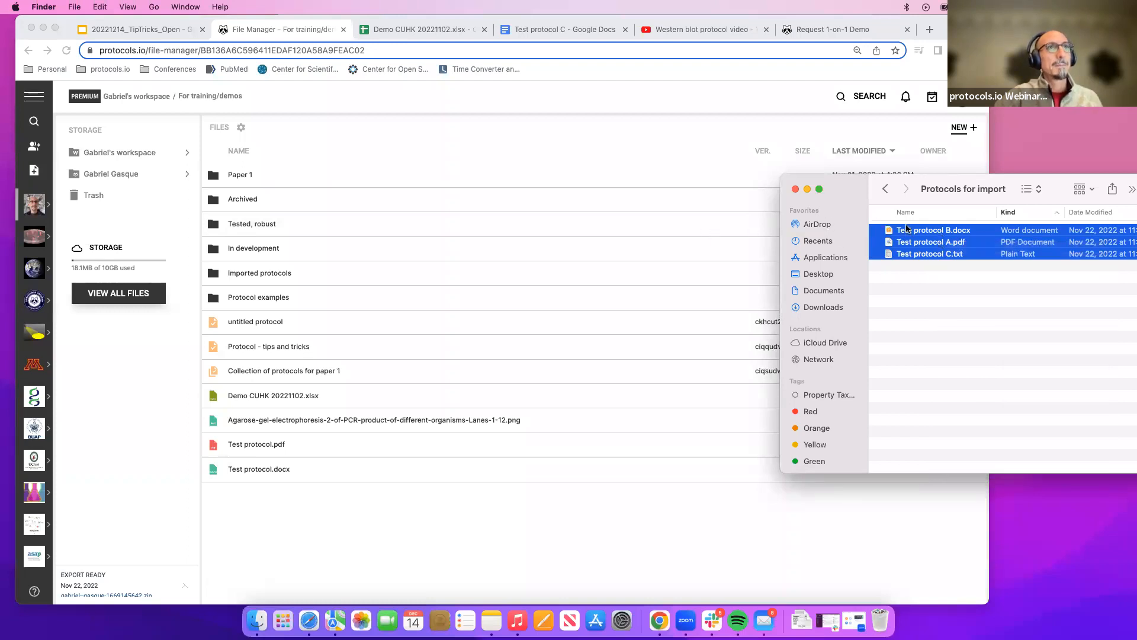
{"action": "left_click", "coordinate": [906, 242]}
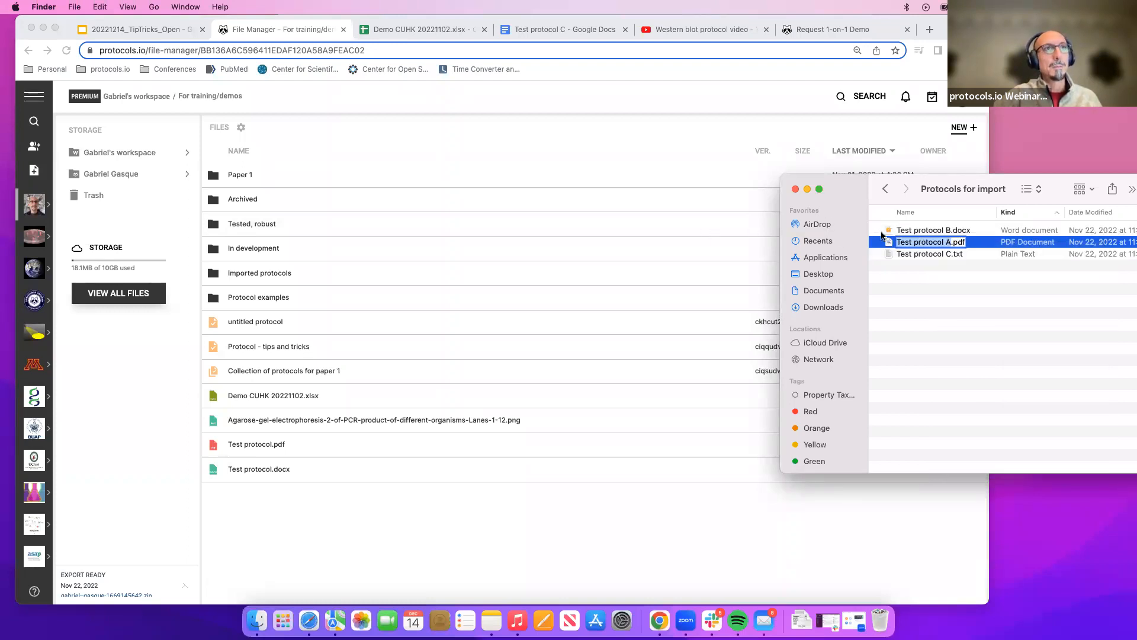
{"action": "left_click", "coordinate": [903, 233]}
{"action": "left_click", "coordinate": [905, 255], "text": "shift"}
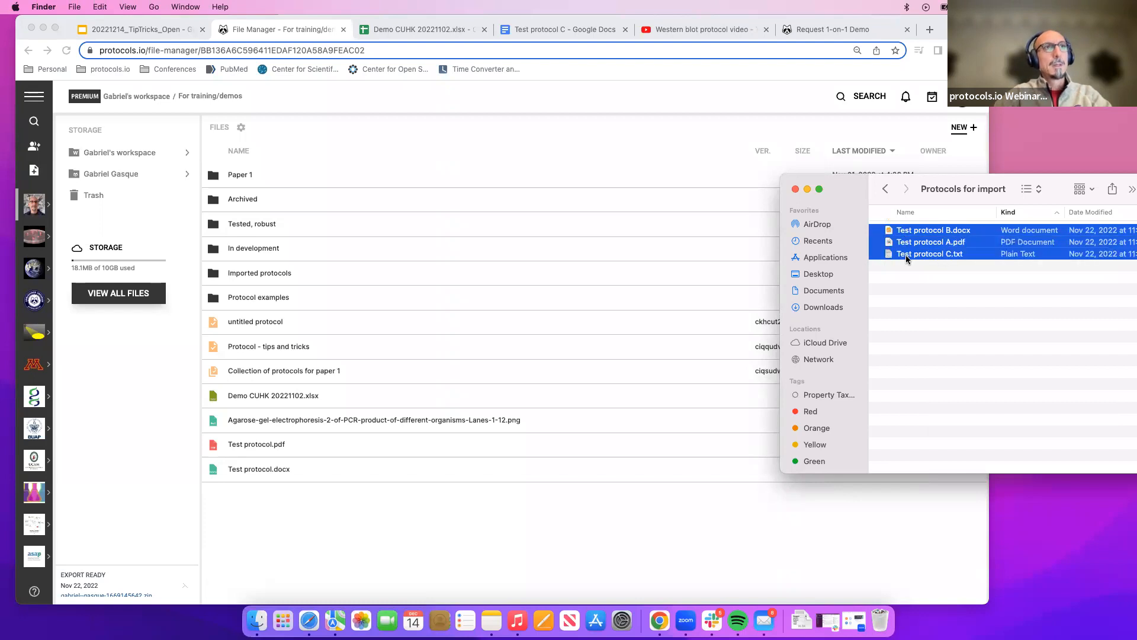
{"action": "left_click", "coordinate": [905, 254]}
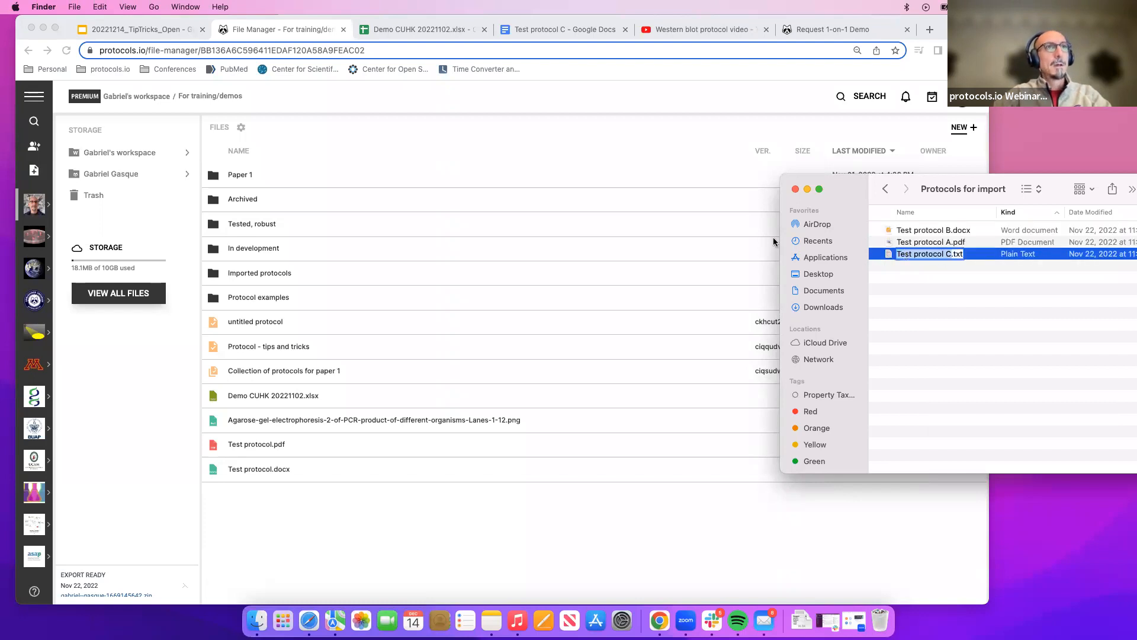
{"action": "left_click", "coordinate": [909, 231], "text": "shift"}
{"action": "left_click", "coordinate": [922, 243]}
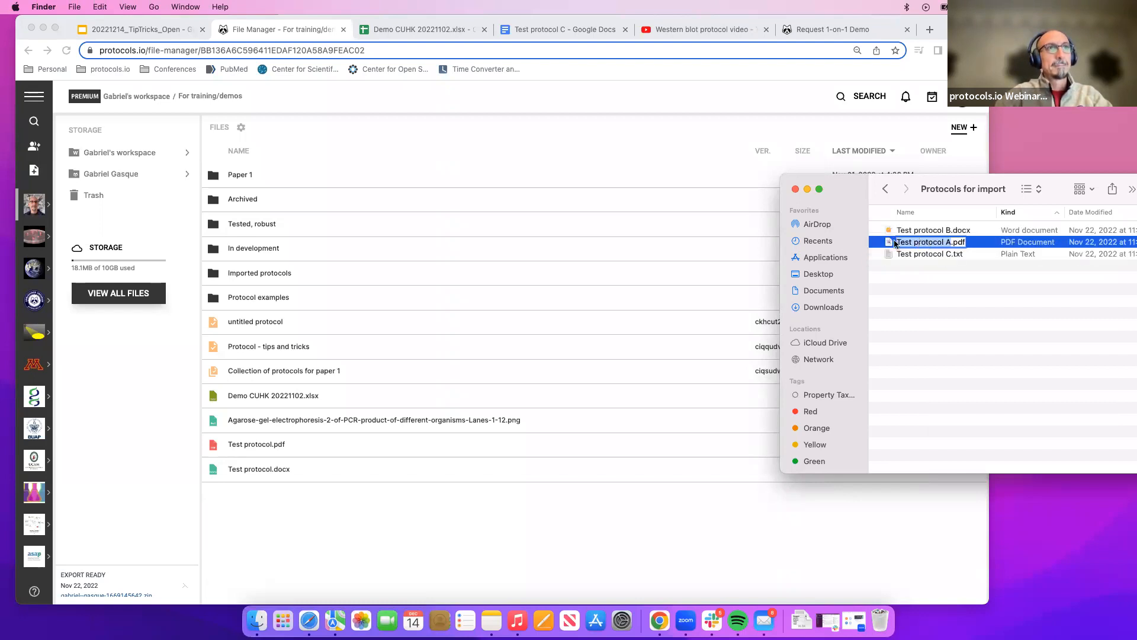
Preview Test protocol A.pdf in Quick Look and close the preview.
{"action": "key", "text": "Return"}
{"action": "key", "text": "space"}
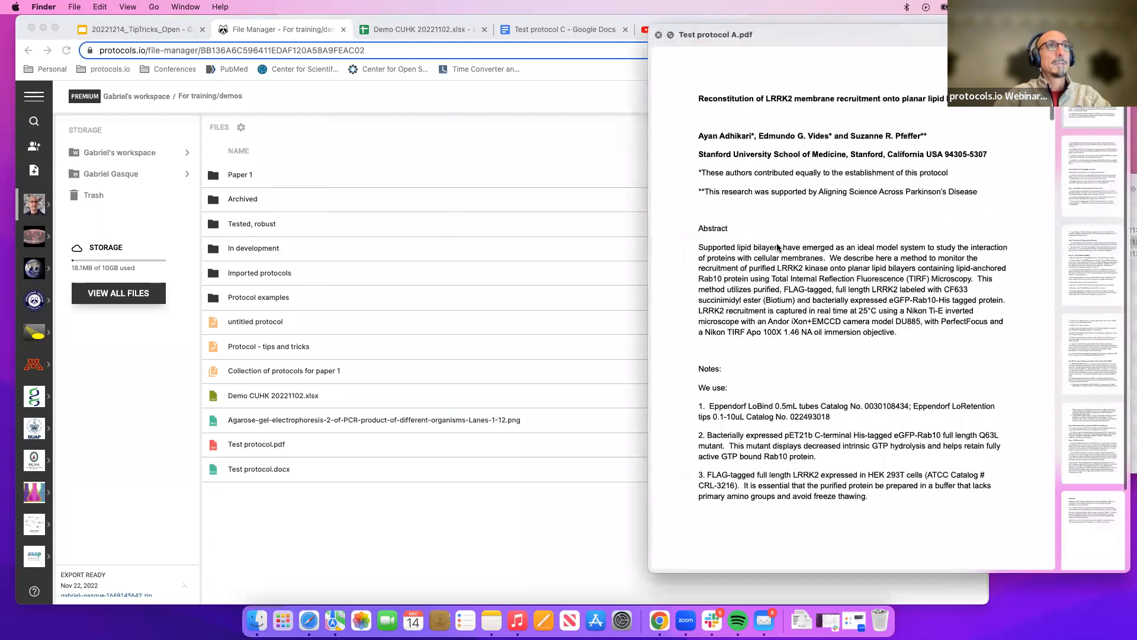
{"action": "left_click_drag", "start_coordinate": [827, 35], "coordinate": [645, 95]}
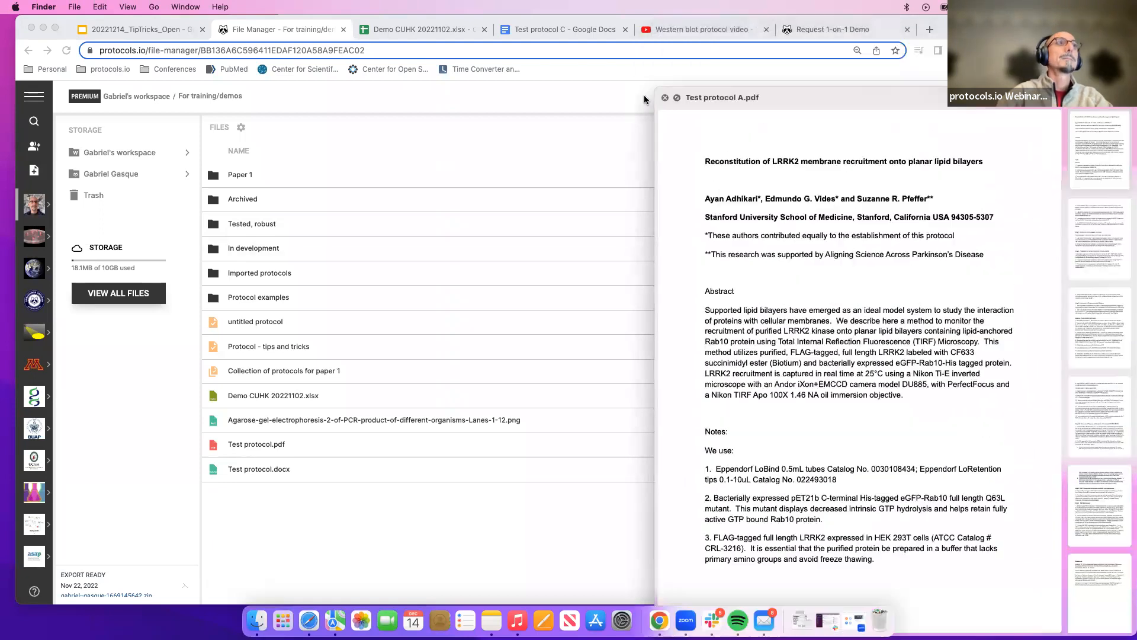
{"action": "left_click", "coordinate": [665, 98]}
Preview Test protocol C.txt in Quick Look and close the preview.
{"action": "left_click", "coordinate": [916, 233]}
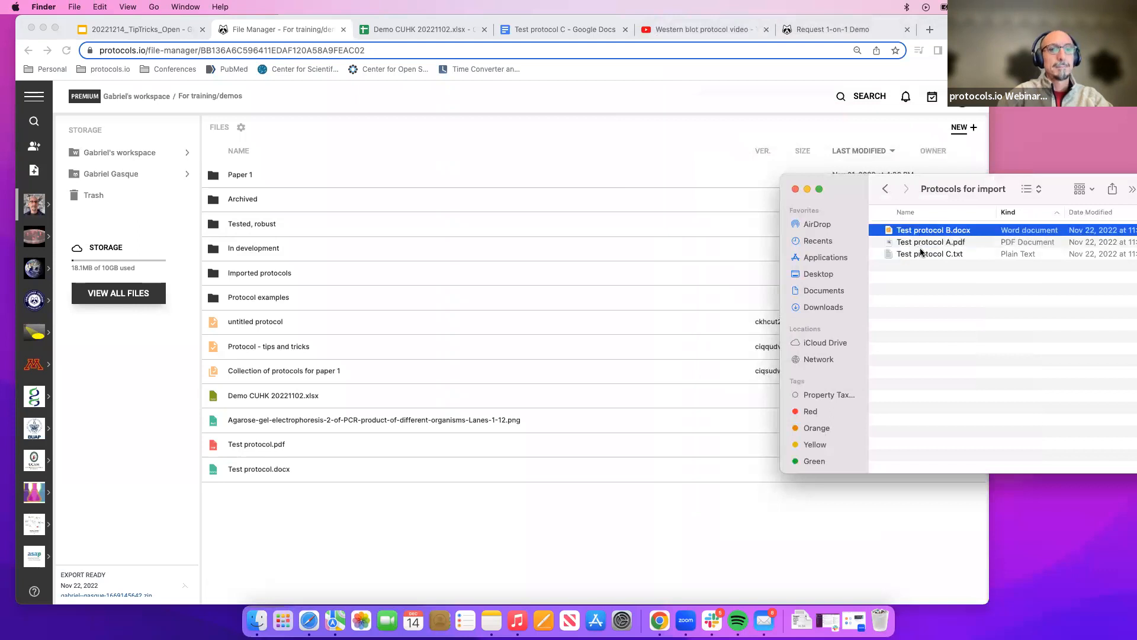
{"action": "left_click", "coordinate": [924, 255], "text": "shift"}
{"action": "left_click", "coordinate": [972, 257]}
{"action": "key", "text": "space"}
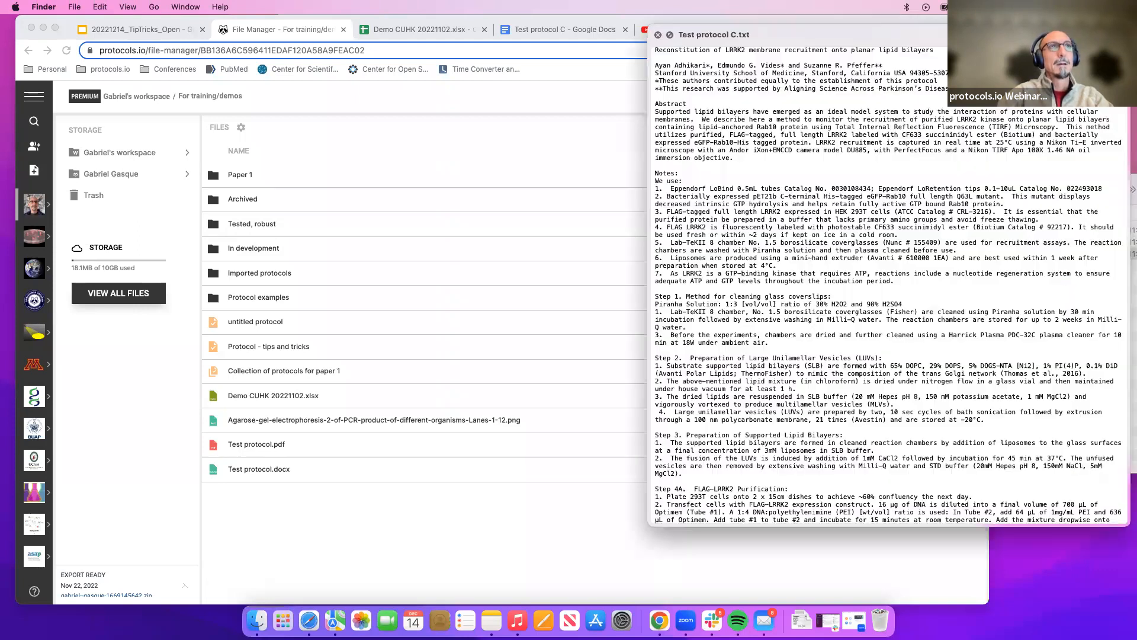
{"action": "left_click_drag", "start_coordinate": [796, 41], "coordinate": [774, 125]}
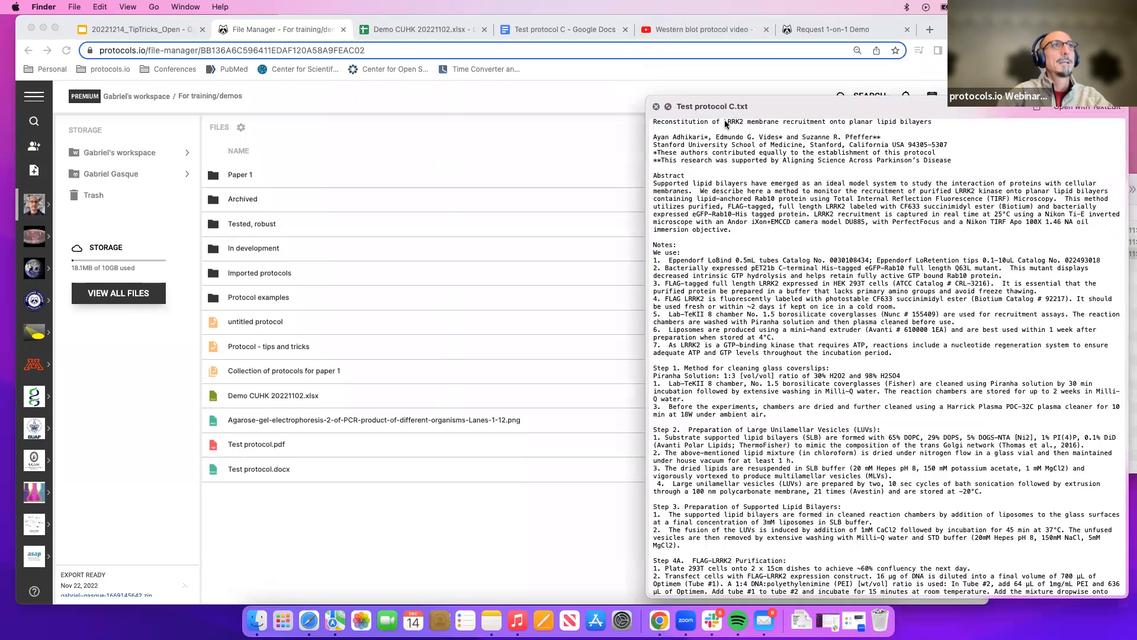
{"action": "left_click", "coordinate": [657, 115]}
Preview Test protocol A.pdf once more and close it.
{"action": "left_click", "coordinate": [1019, 231], "text": "shift"}
{"action": "key", "text": "space"}
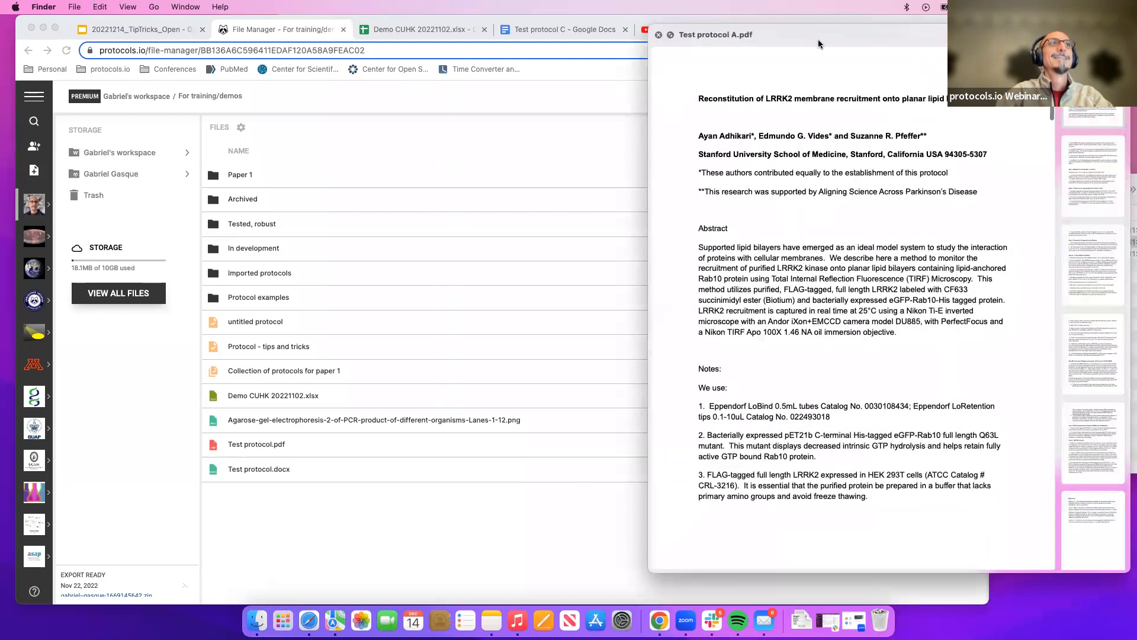
{"action": "left_click_drag", "start_coordinate": [818, 40], "coordinate": [794, 133]}
{"action": "left_click", "coordinate": [632, 127]}
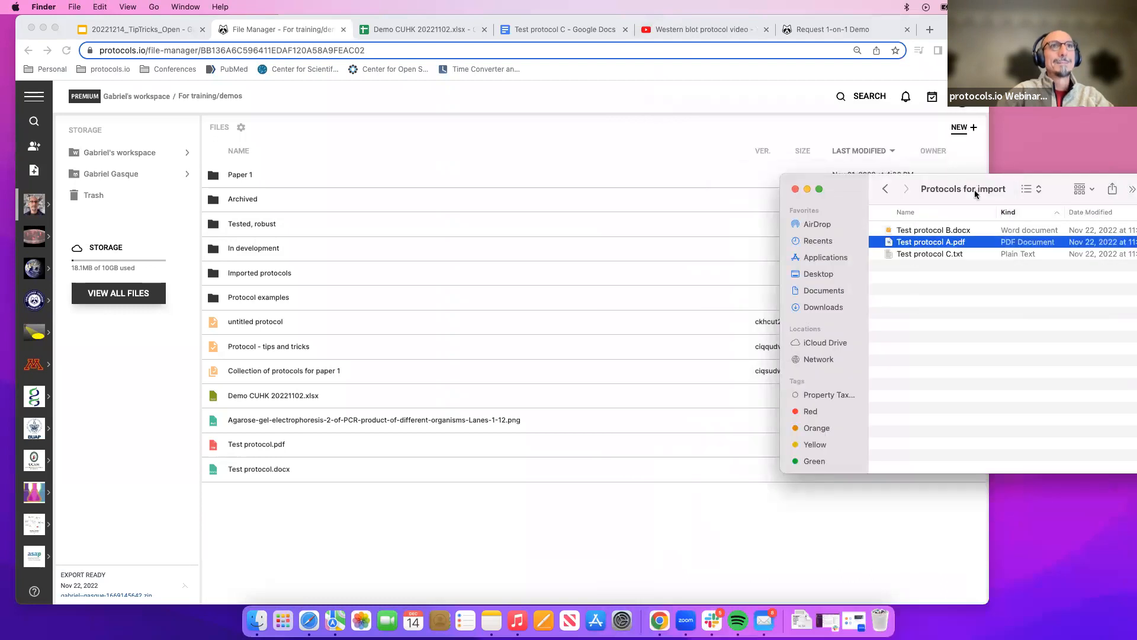
Select all three test protocol files, B.docx, A.pdf and C.txt, in the import folder.
{"action": "left_click", "coordinate": [983, 230], "text": "shift"}
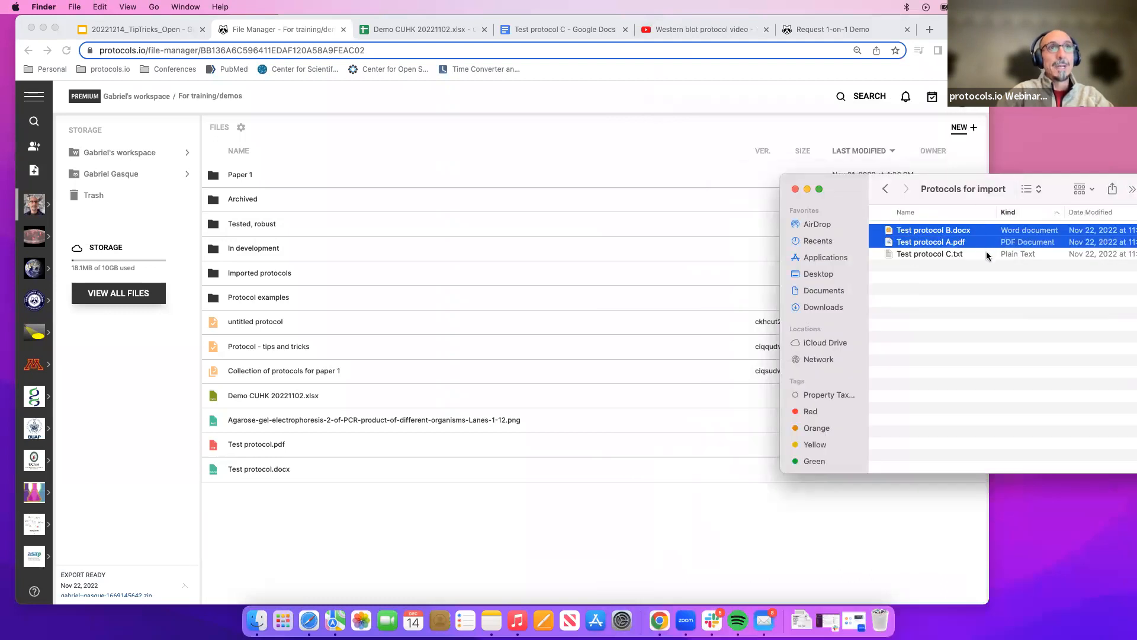
{"action": "left_click", "coordinate": [986, 253]}
{"action": "left_click", "coordinate": [990, 230], "text": "shift"}
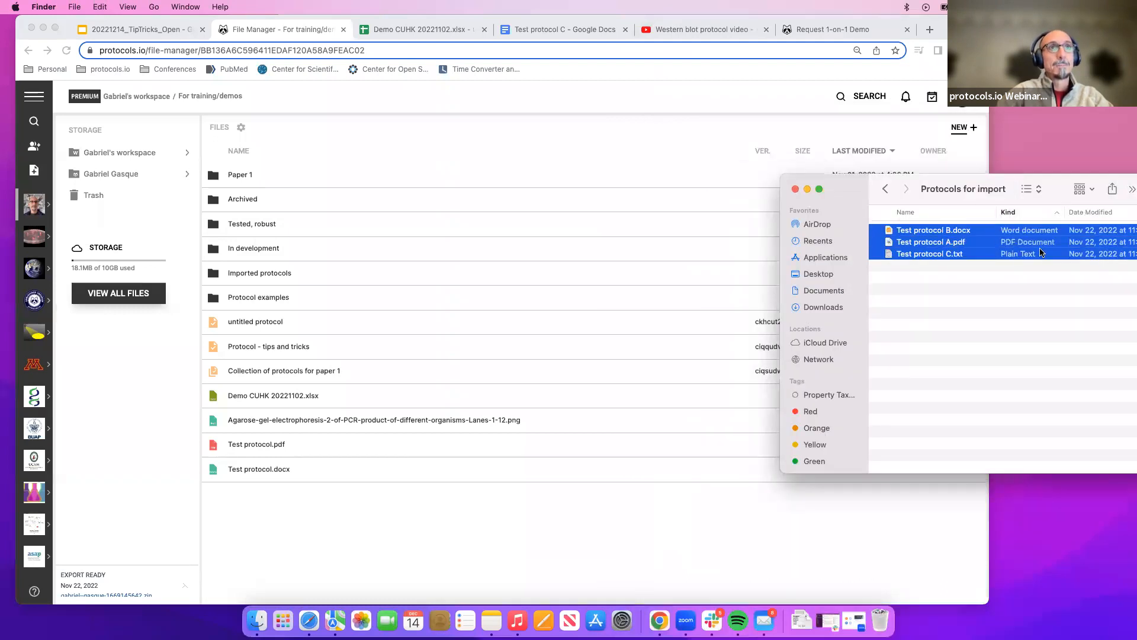
{"action": "left_click", "coordinate": [1082, 253]}
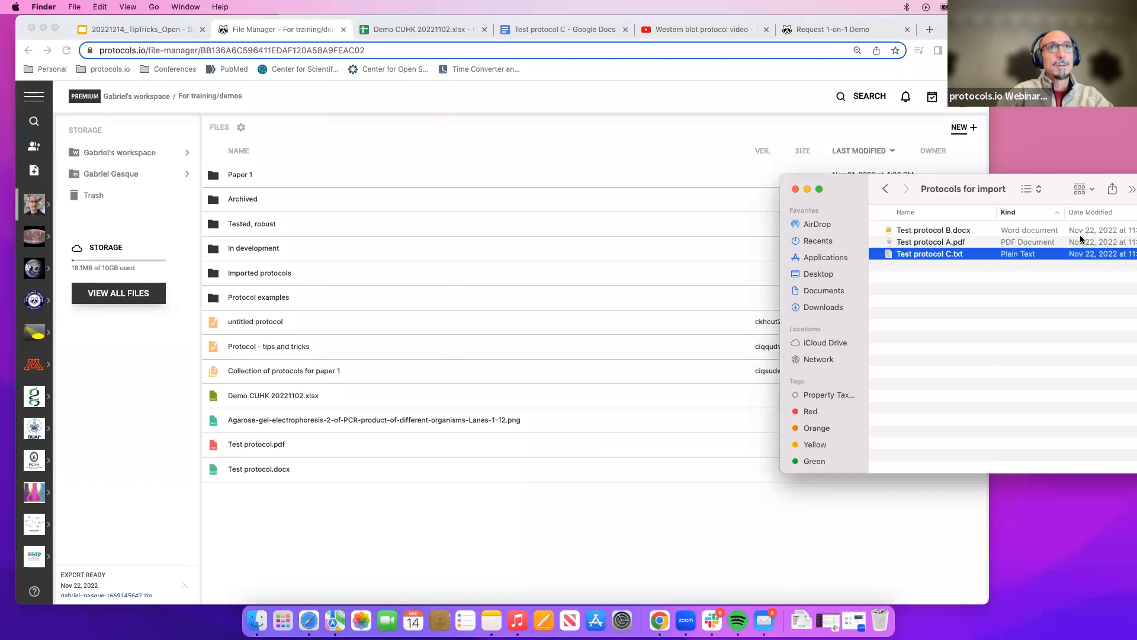
{"action": "left_click", "coordinate": [1080, 240], "text": "shift"}
{"action": "left_click", "coordinate": [1081, 231], "text": "shift"}
{"action": "left_click", "coordinate": [1090, 241], "text": "shift"}
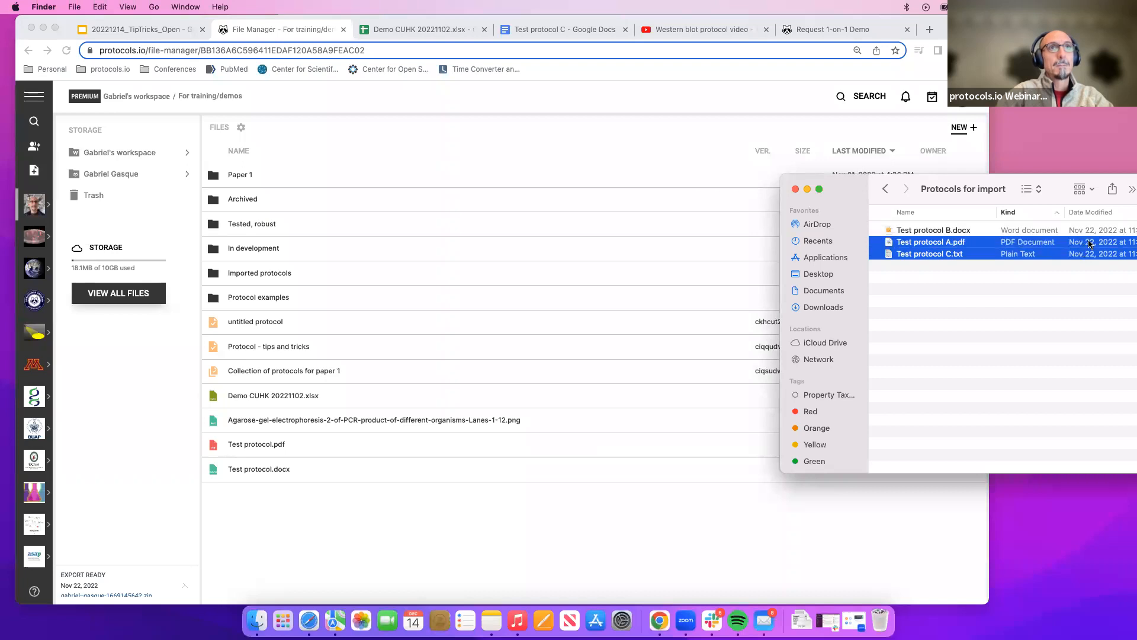
{"action": "left_click", "coordinate": [1091, 233], "text": "shift"}
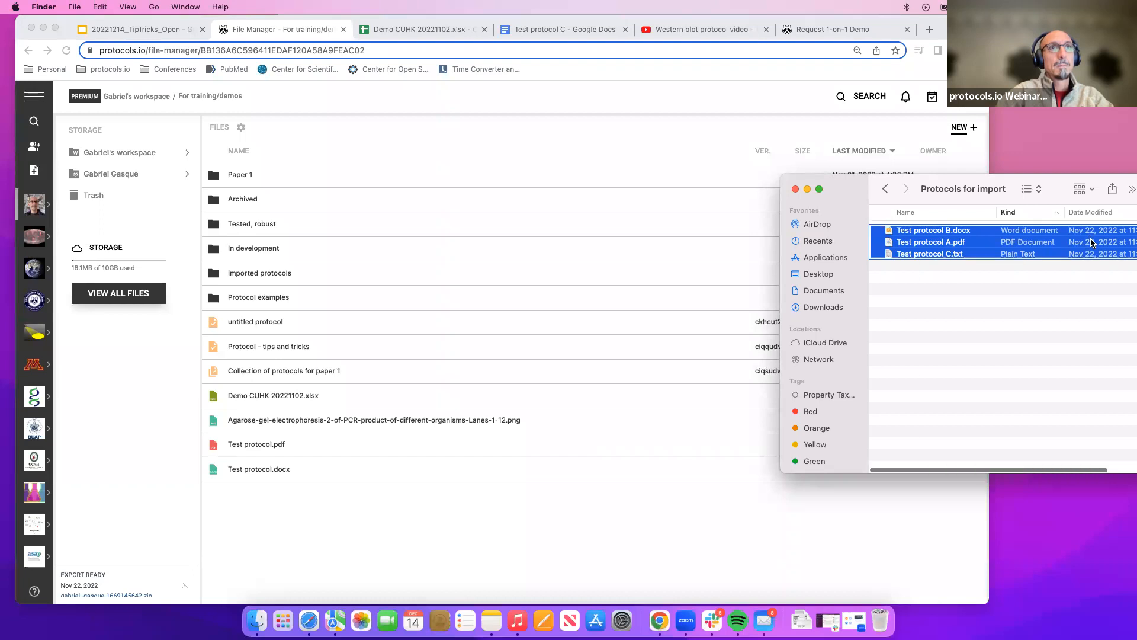
Upload the three selected test protocol files by dropping them onto the Imported protocols folder, then close the upload notice.
{"action": "right_click", "coordinate": [1092, 241]}
{"action": "left_click", "coordinate": [1089, 242]}
{"action": "left_click", "coordinate": [1087, 230]}
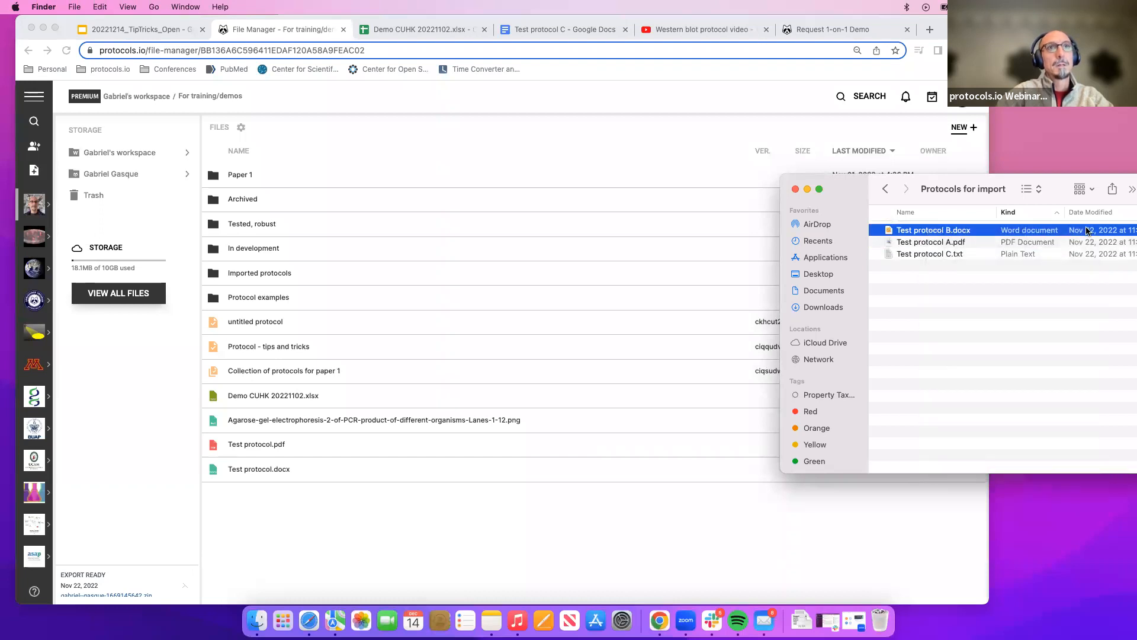
{"action": "left_click", "coordinate": [1086, 252], "text": "shift"}
{"action": "left_click_drag", "start_coordinate": [1089, 254], "coordinate": [499, 276]}
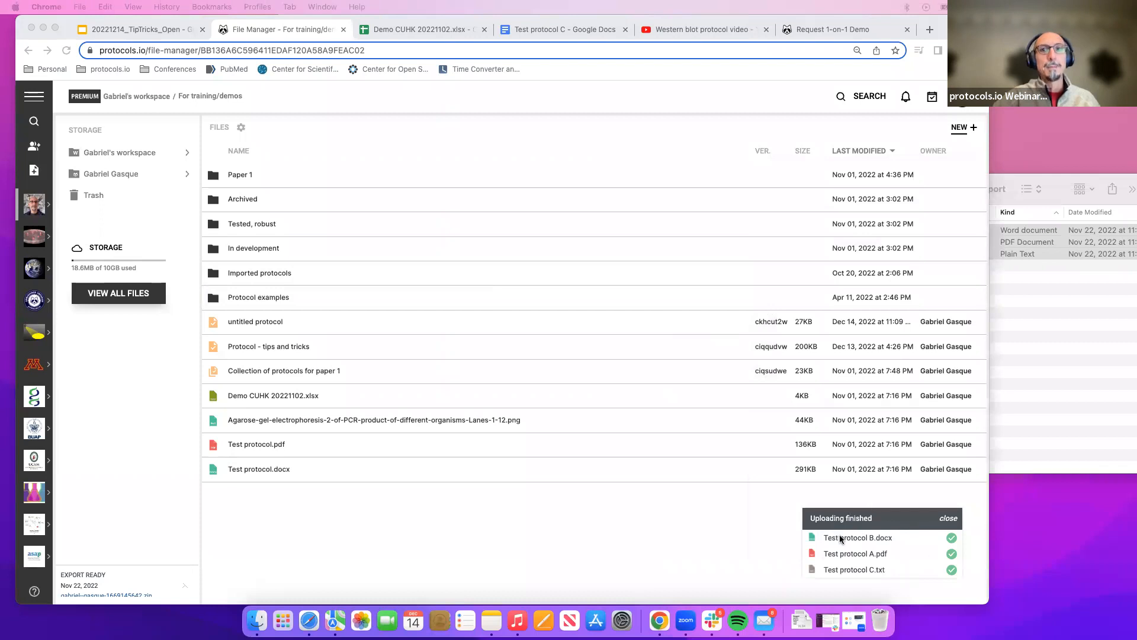
{"action": "left_click", "coordinate": [949, 519]}
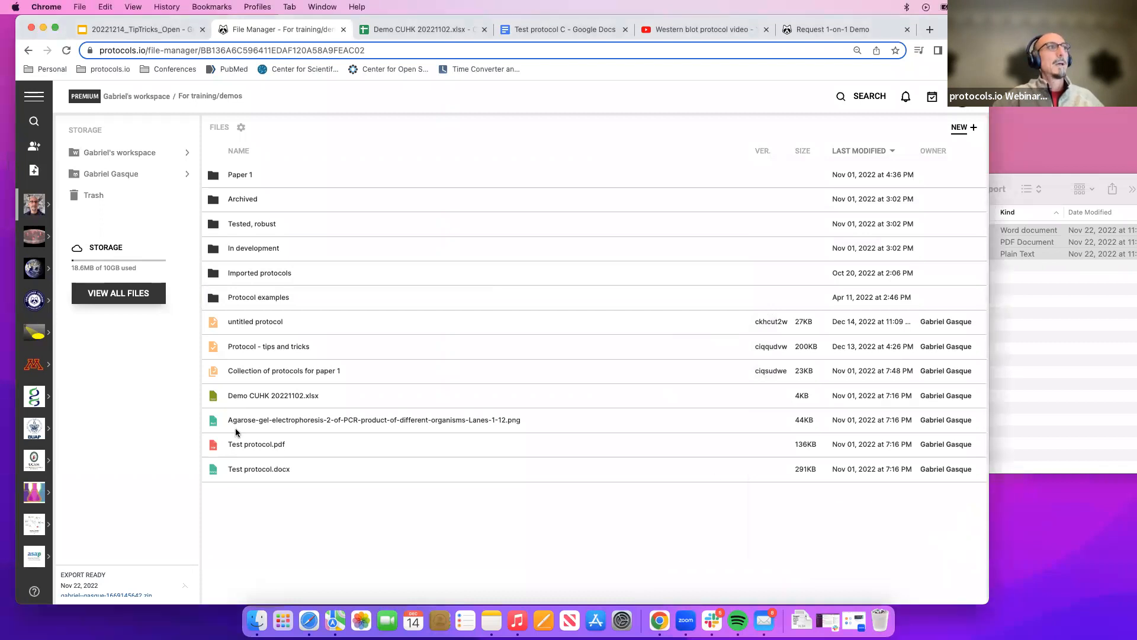
Open the Imported protocols folder and select Test protocol A.pdf.
{"action": "left_click", "coordinate": [256, 273]}
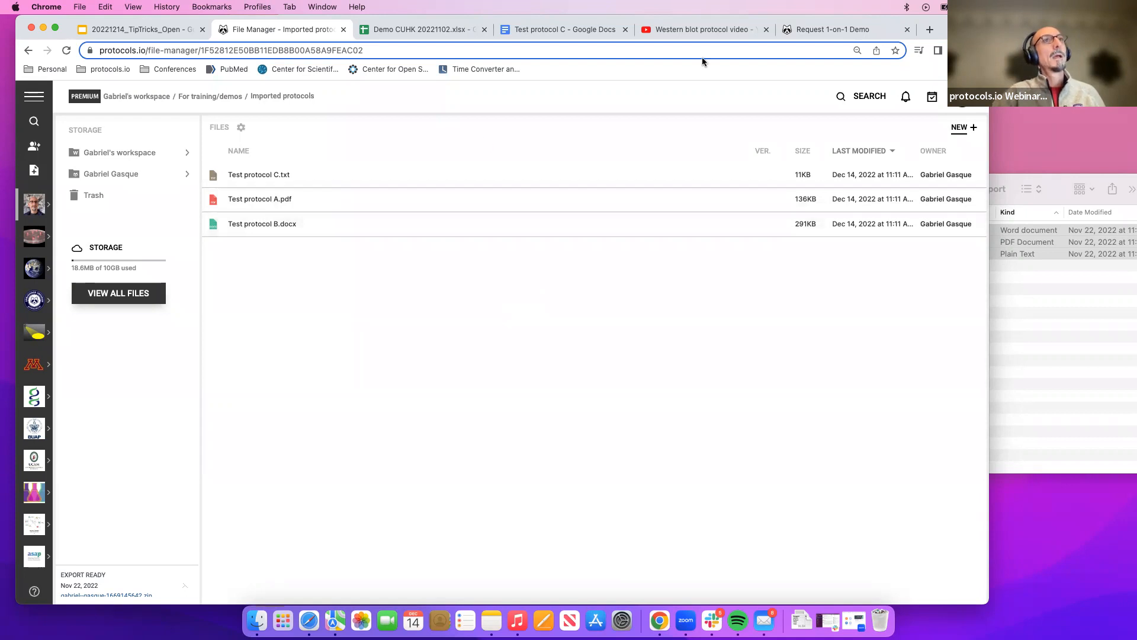
{"action": "left_click", "coordinate": [275, 203]}
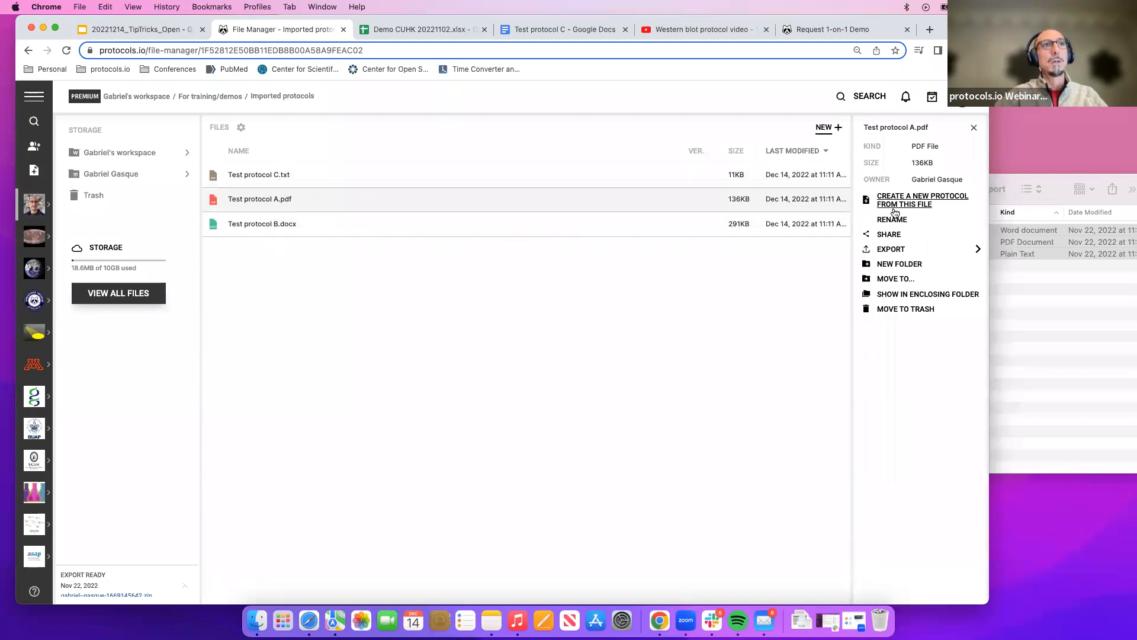
Review the sharing options for Test protocol A.pdf and close the sharing dialog.
{"action": "left_click", "coordinate": [888, 235]}
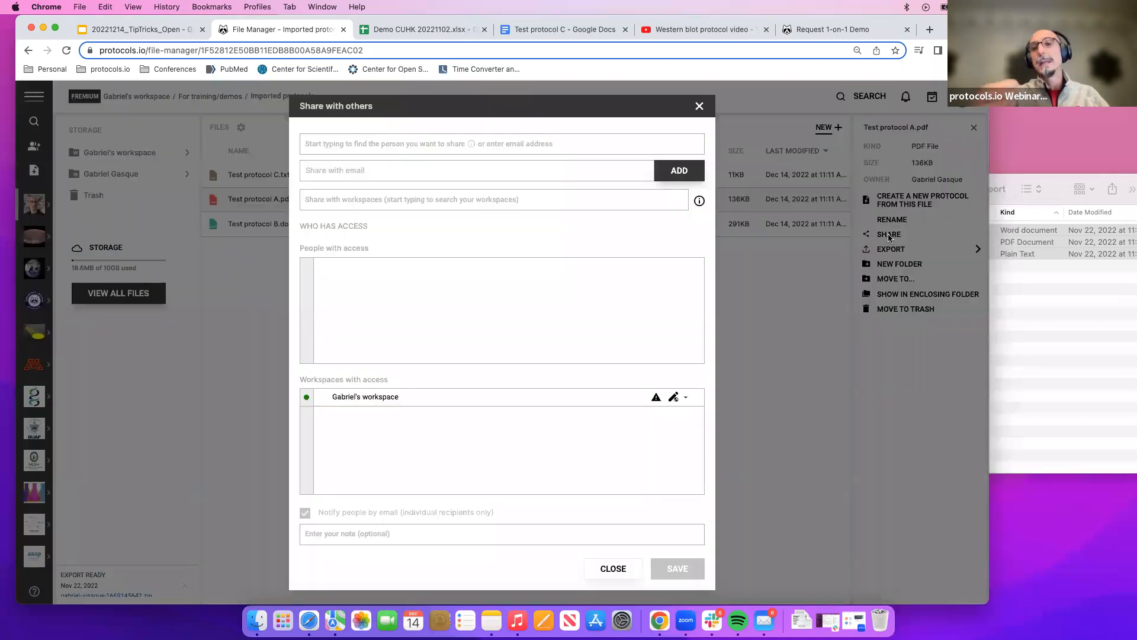
{"action": "left_click", "coordinate": [700, 107]}
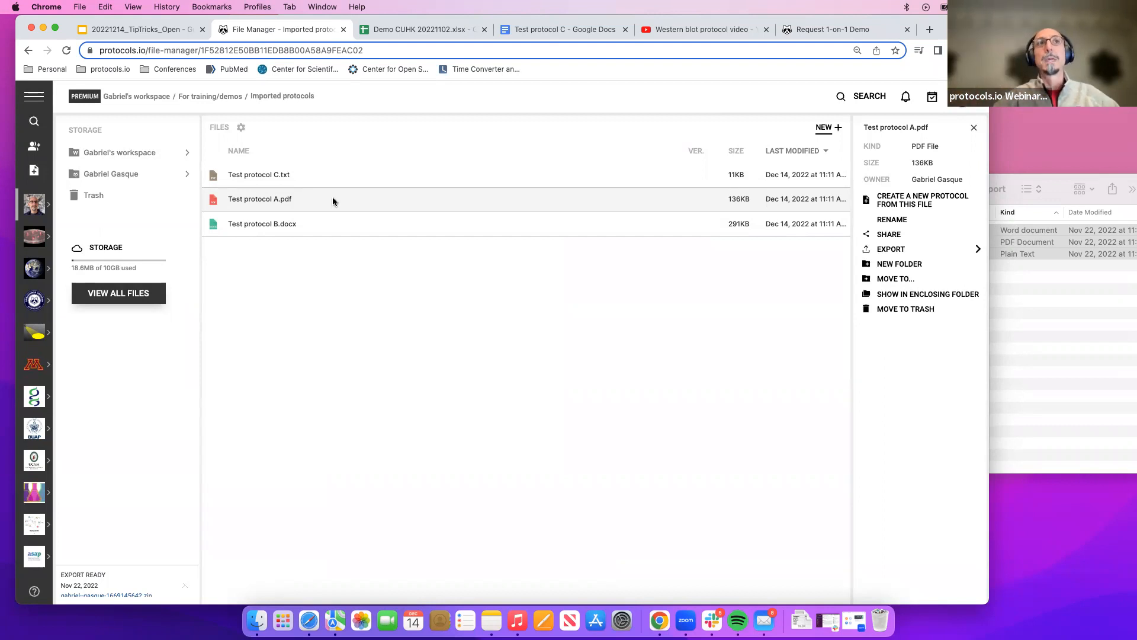
{"action": "left_click", "coordinate": [885, 235]}
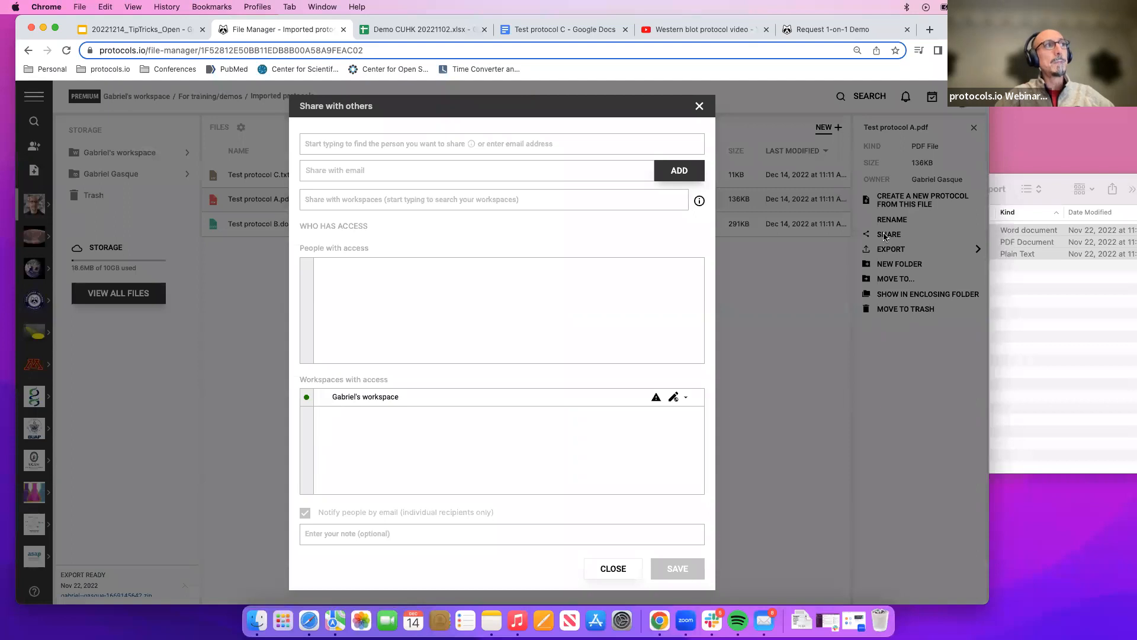
{"action": "left_click", "coordinate": [416, 171]}
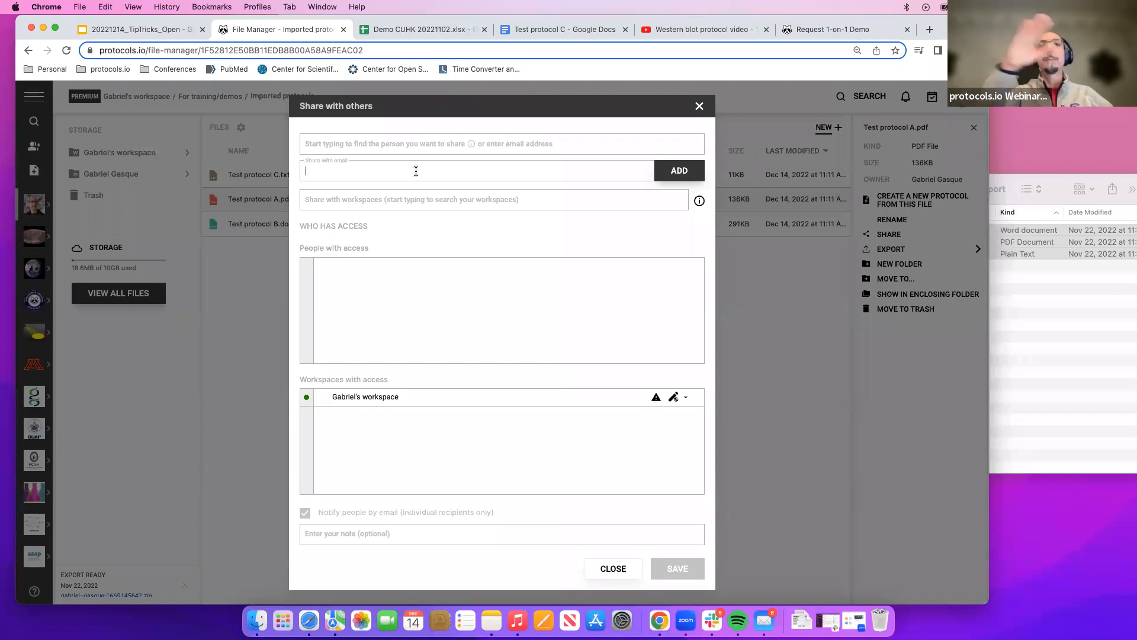
{"action": "left_click", "coordinate": [699, 106]}
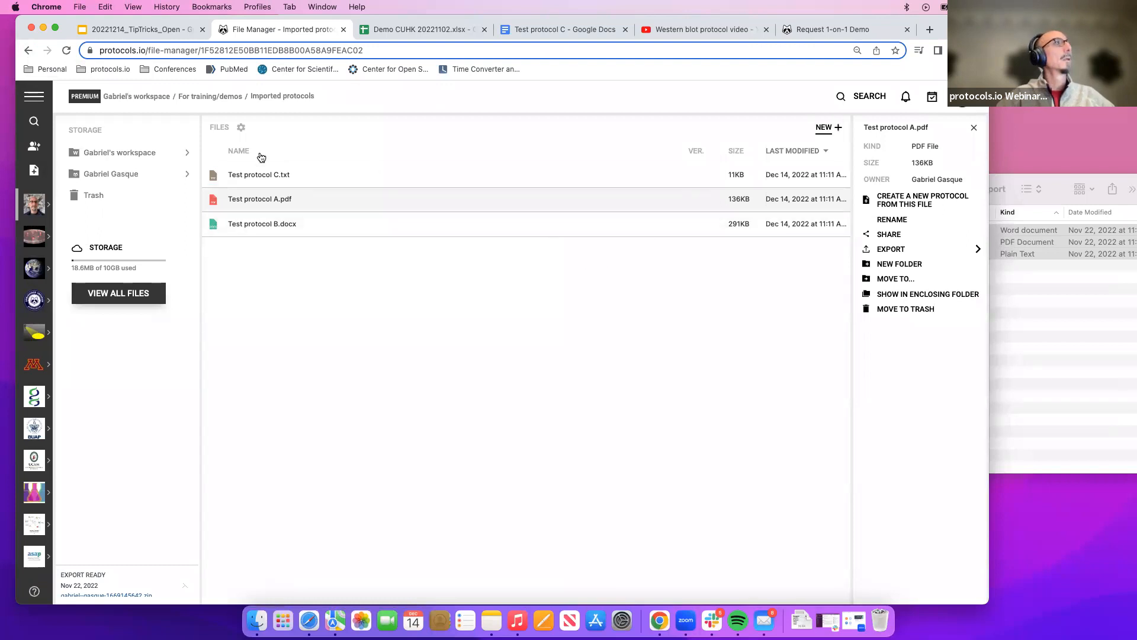
Start uploading files from the computer into the Imported protocols folder.
{"action": "left_click", "coordinate": [825, 130]}
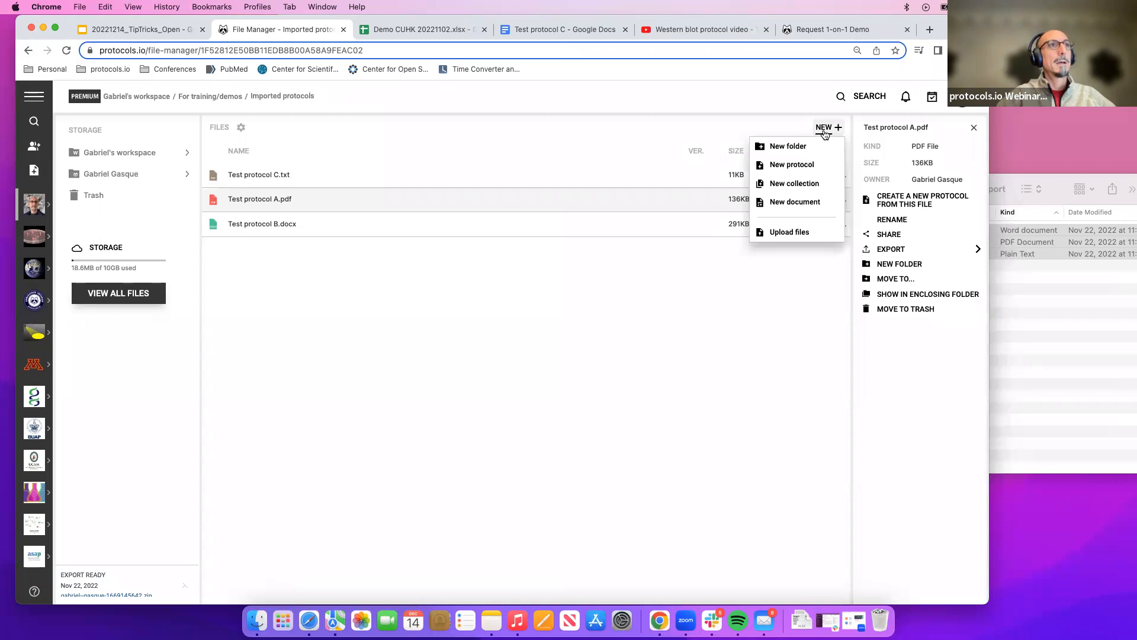
{"action": "left_click", "coordinate": [786, 232]}
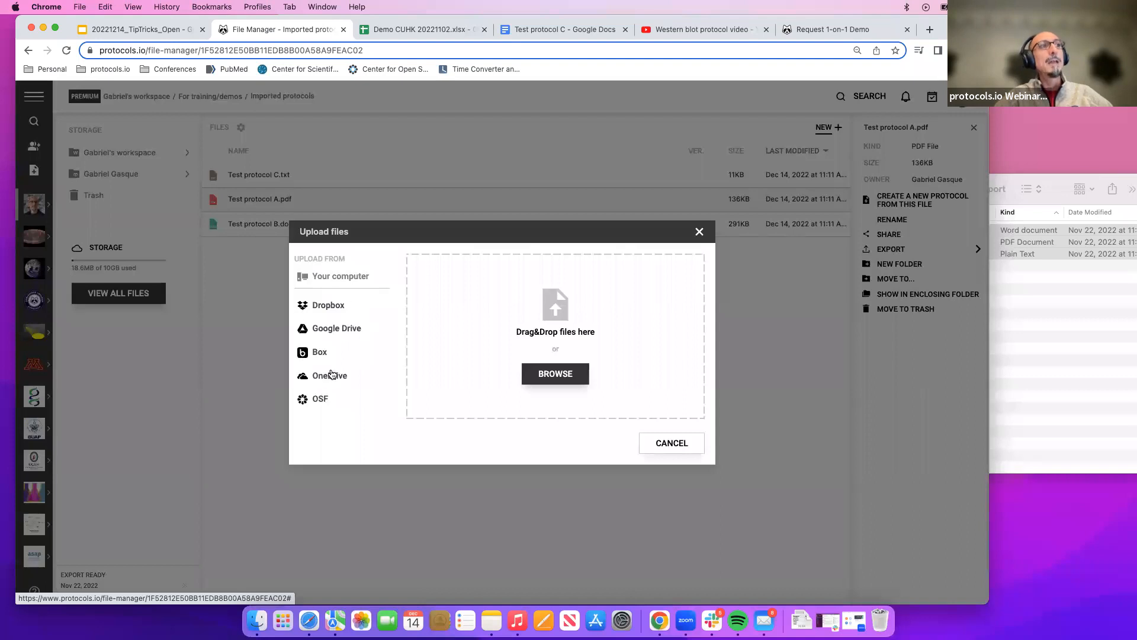
{"action": "left_click", "coordinate": [566, 379]}
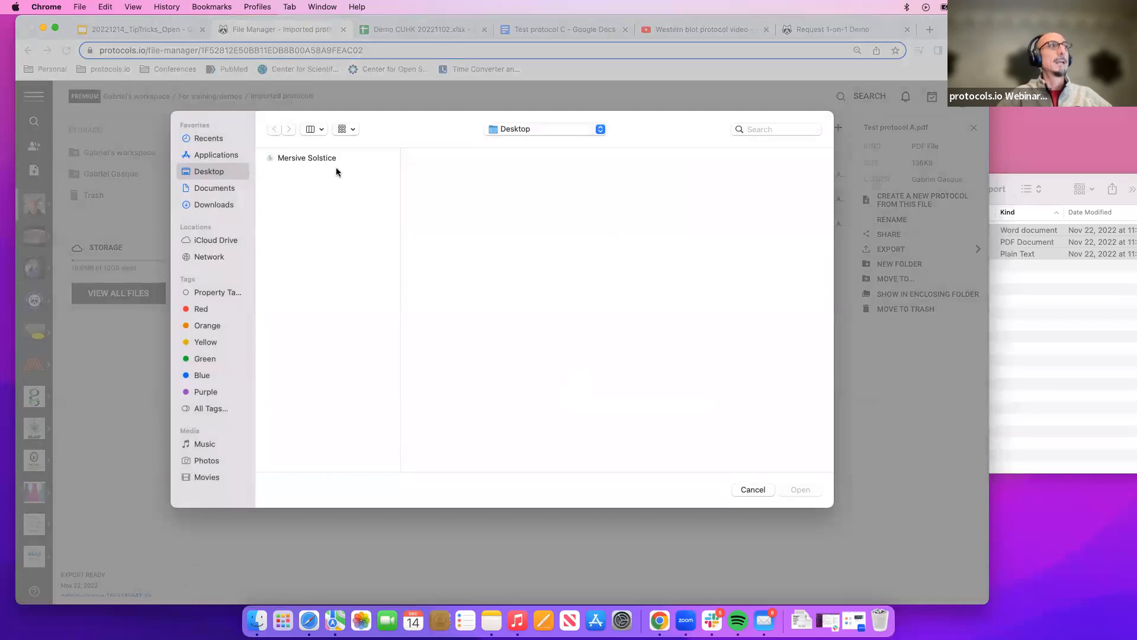
Browse to Documents > protocols.io > Demos-training > Protocols for import, pick Test protocol B.docx, and cancel the upload.
{"action": "left_click", "coordinate": [223, 188]}
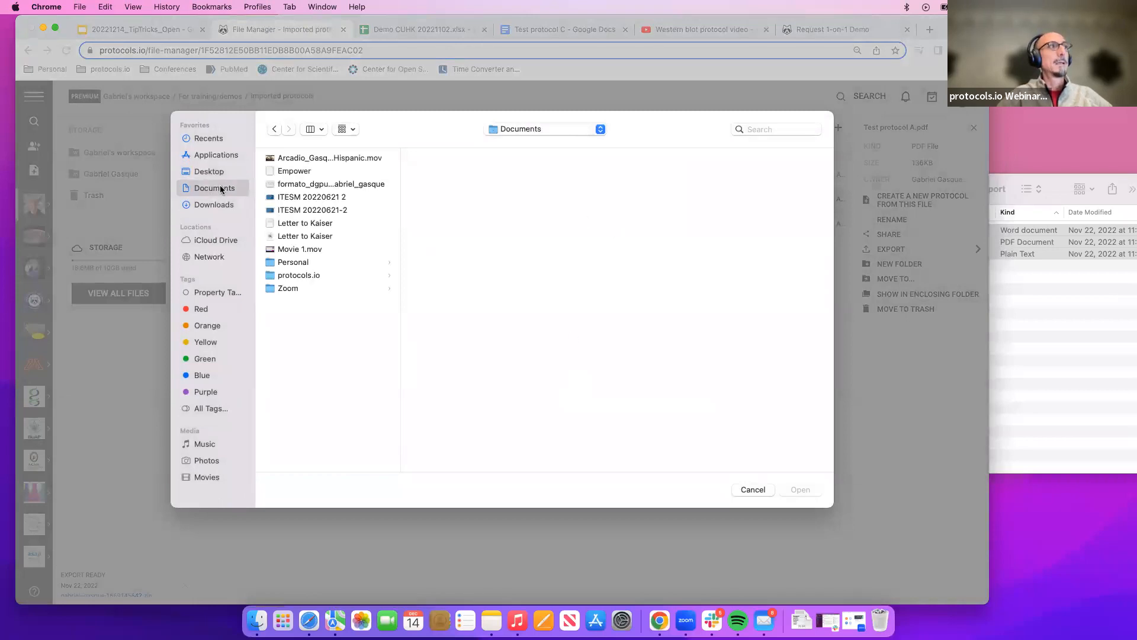
{"action": "left_click", "coordinate": [326, 274]}
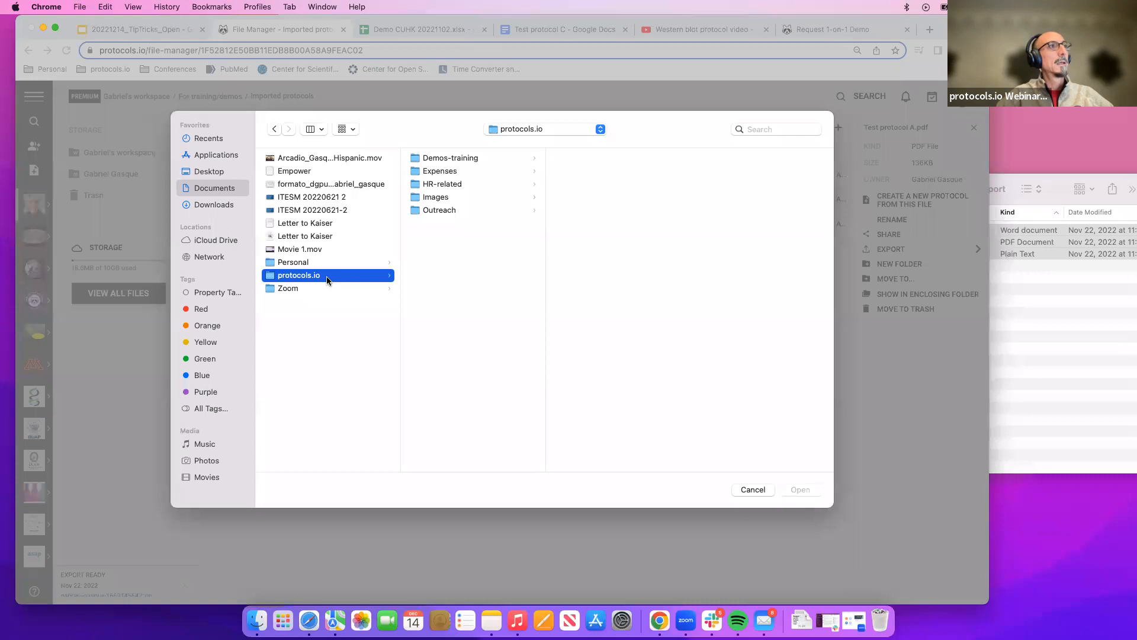
{"action": "left_click", "coordinate": [496, 158]}
{"action": "left_click", "coordinate": [613, 184]}
{"action": "left_click", "coordinate": [743, 159]}
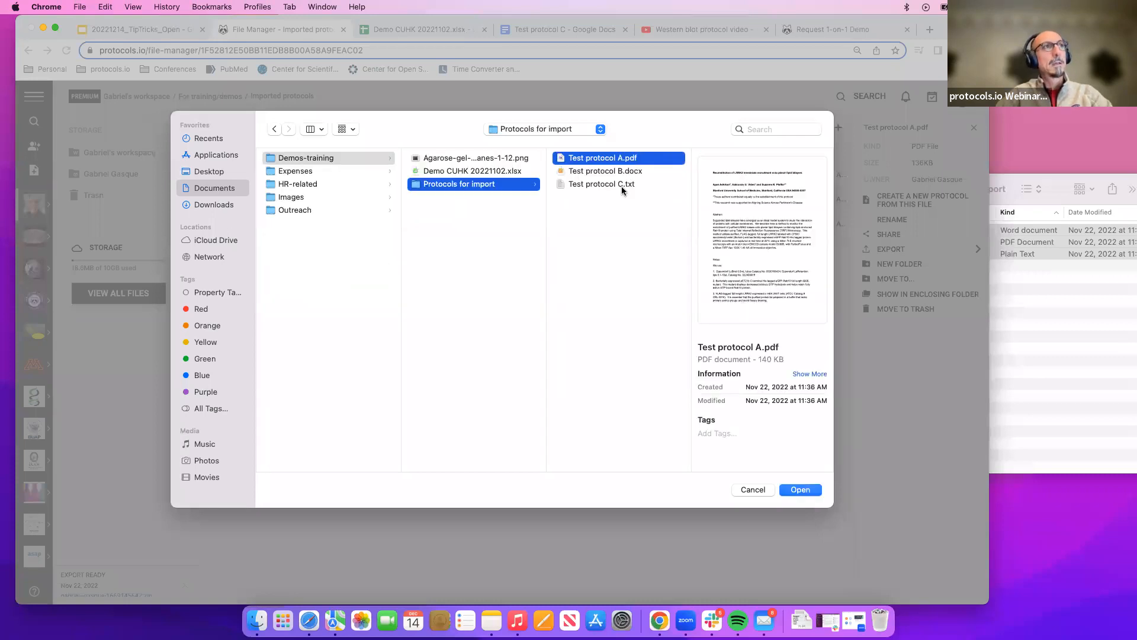
{"action": "left_click", "coordinate": [627, 170]}
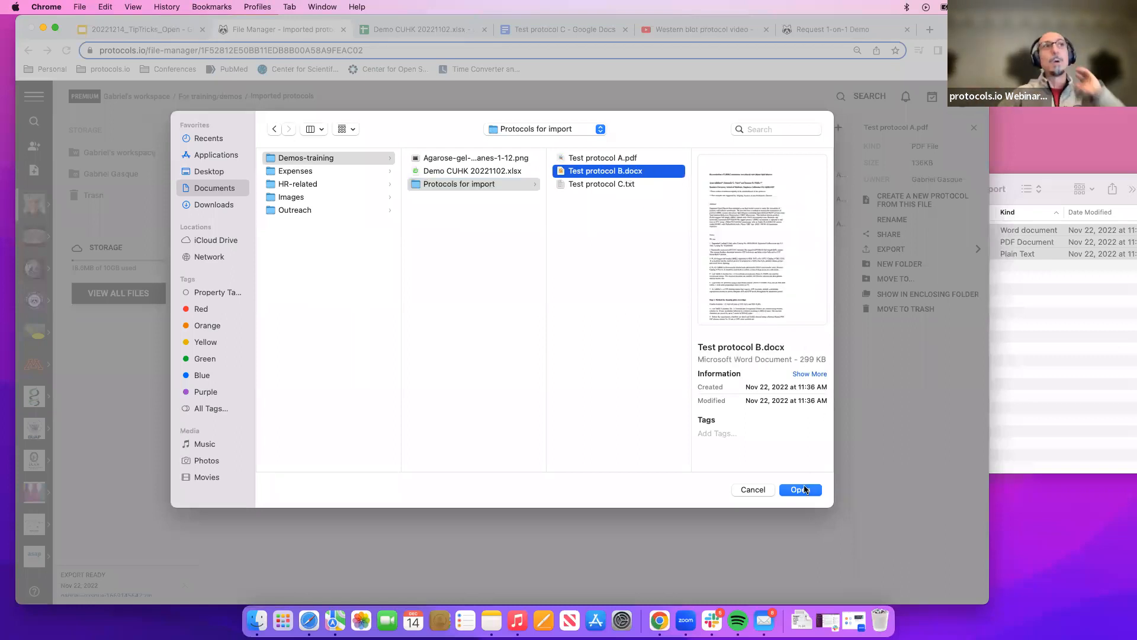
{"action": "left_click", "coordinate": [753, 489]}
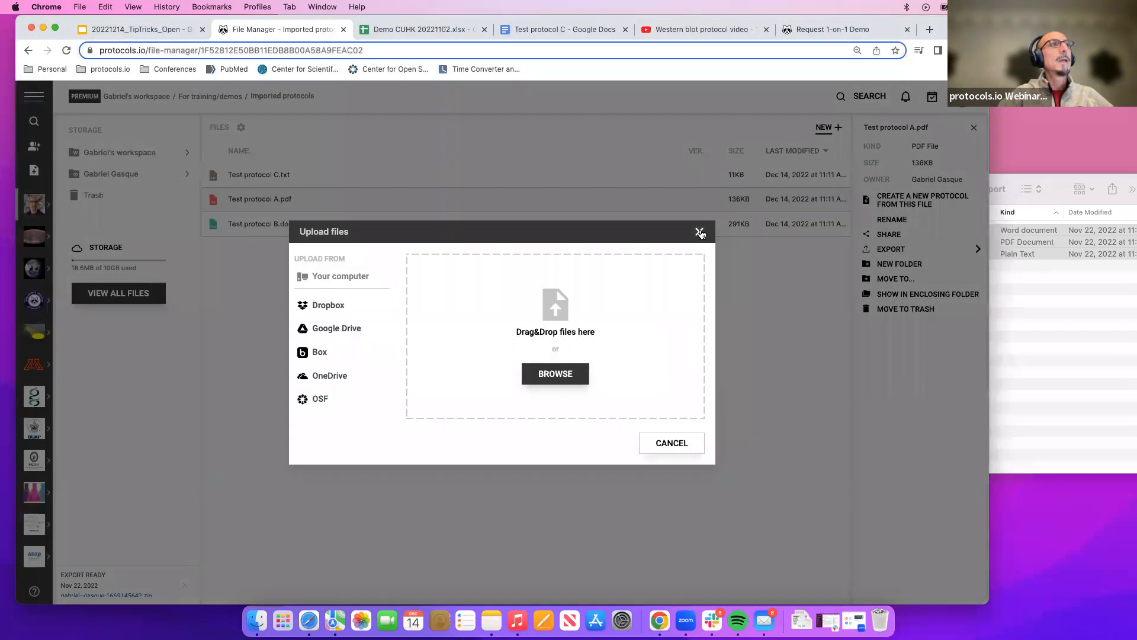
{"action": "left_click", "coordinate": [699, 232]}
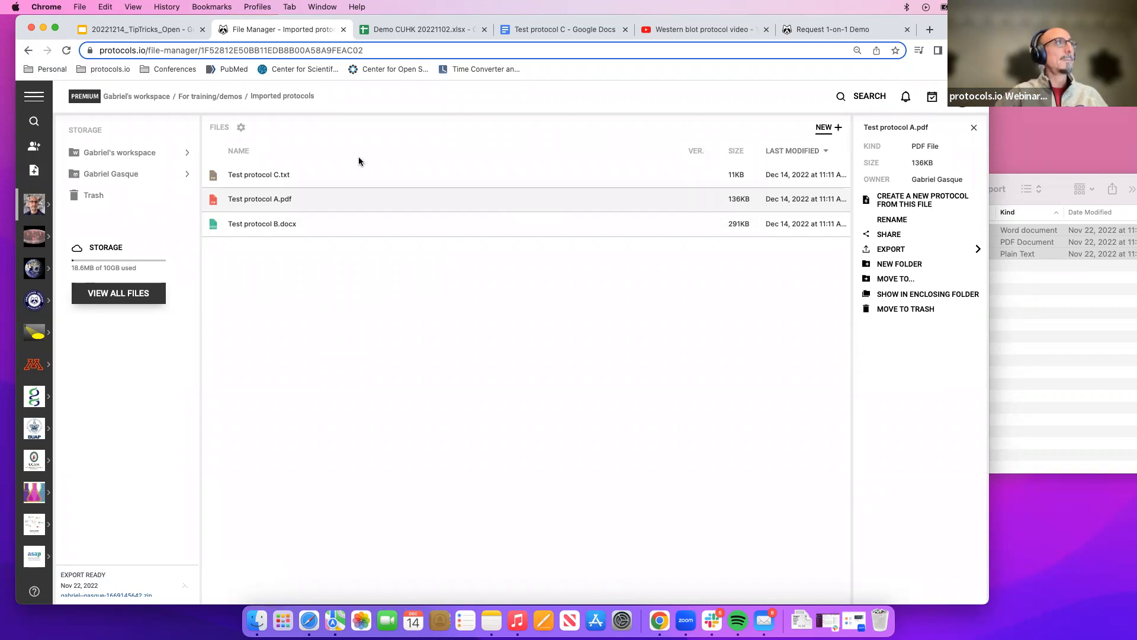
Create a new generic protocol inside the Imported protocols folder.
{"action": "left_click", "coordinate": [826, 128]}
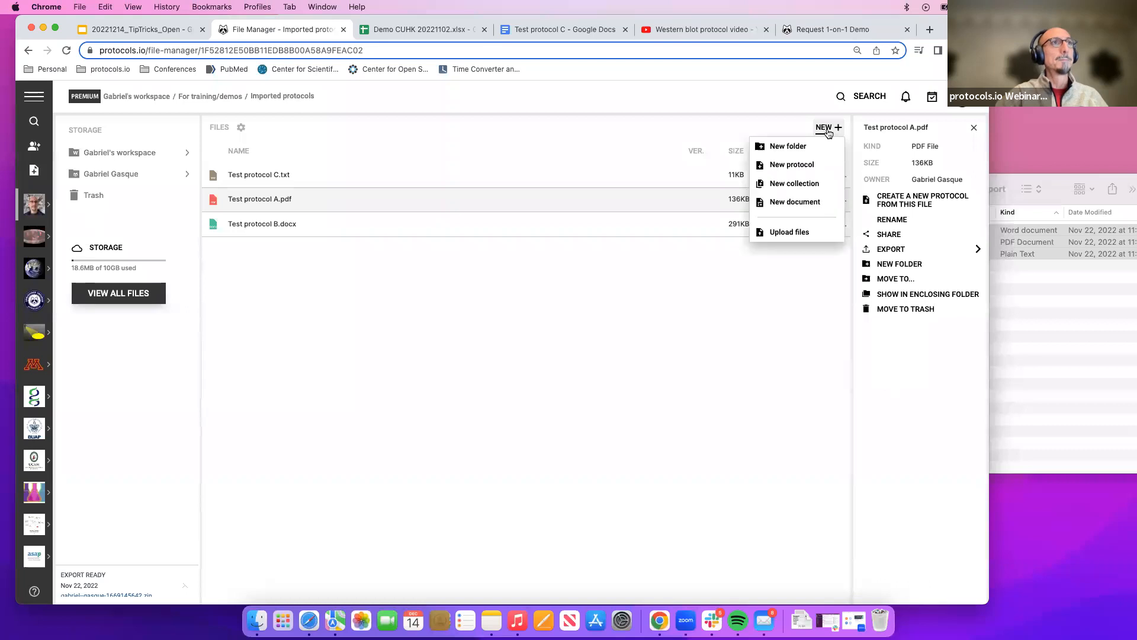
{"action": "left_click", "coordinate": [791, 163]}
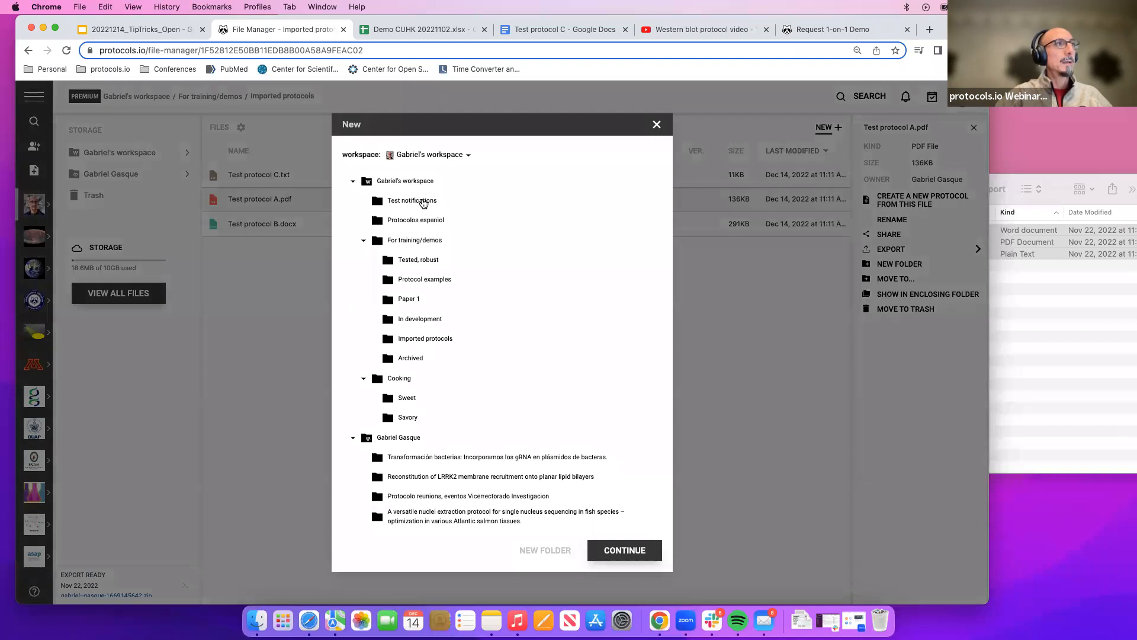
{"action": "left_click", "coordinate": [418, 339]}
{"action": "left_click", "coordinate": [642, 543]}
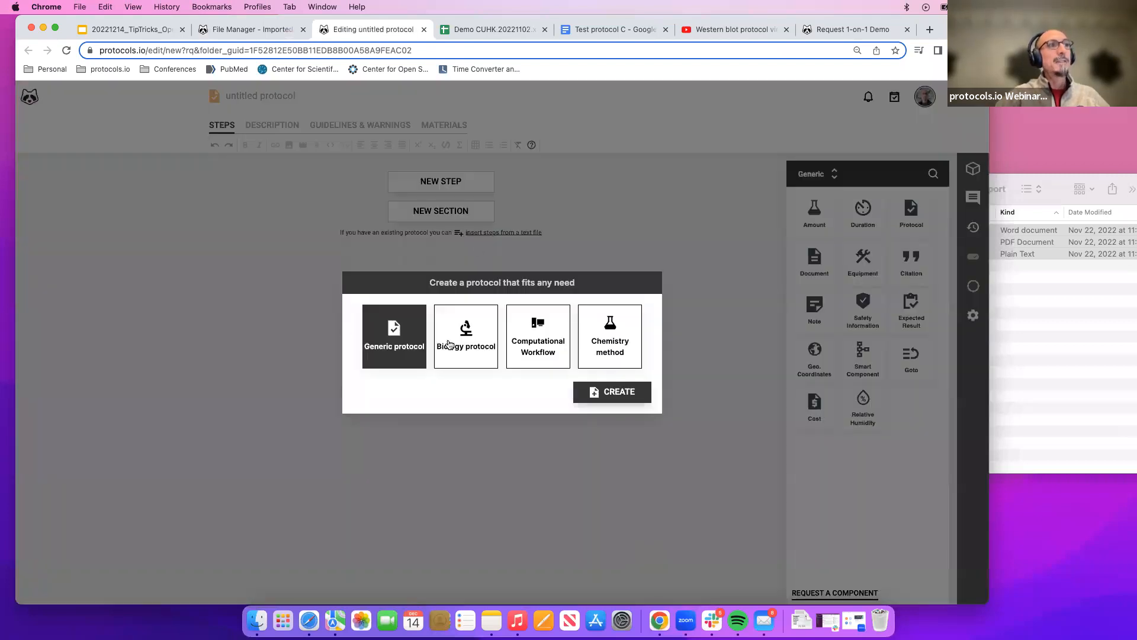
{"action": "left_click", "coordinate": [618, 392]}
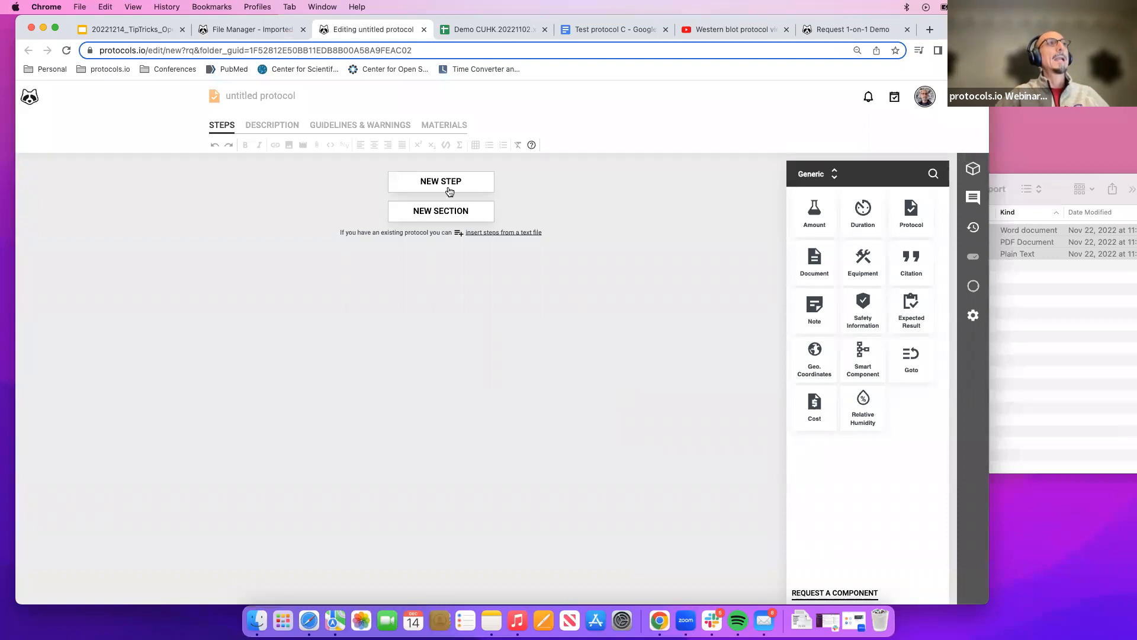
Attach Test protocol A.pdf from the import folder to the new protocol's description.
{"action": "left_click", "coordinate": [1064, 177]}
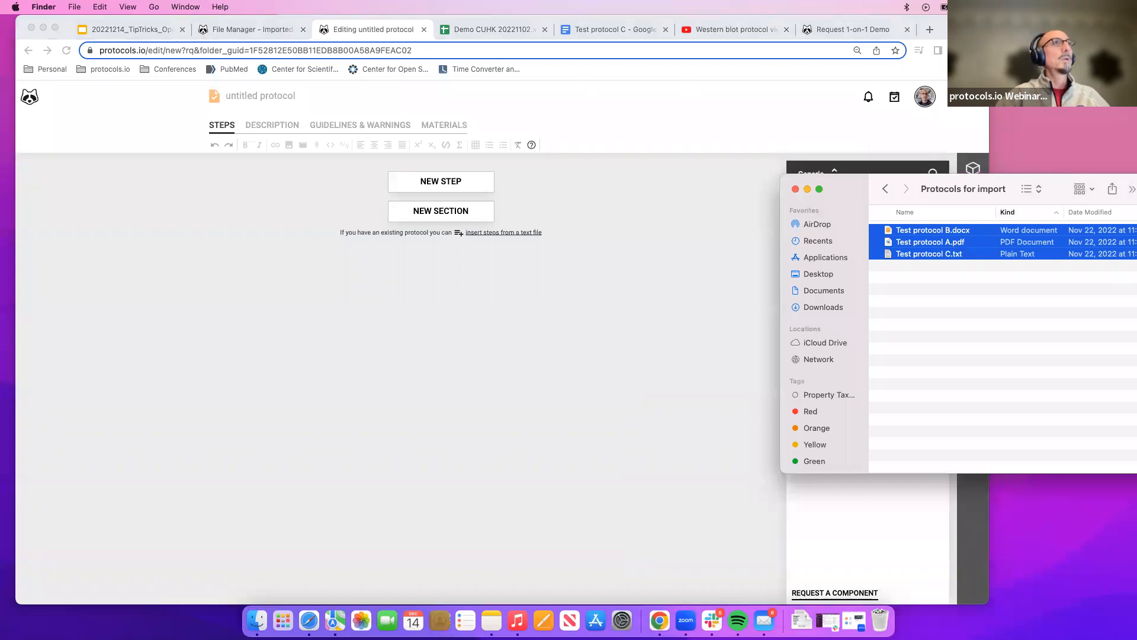
{"action": "key", "text": "super+Tab"}
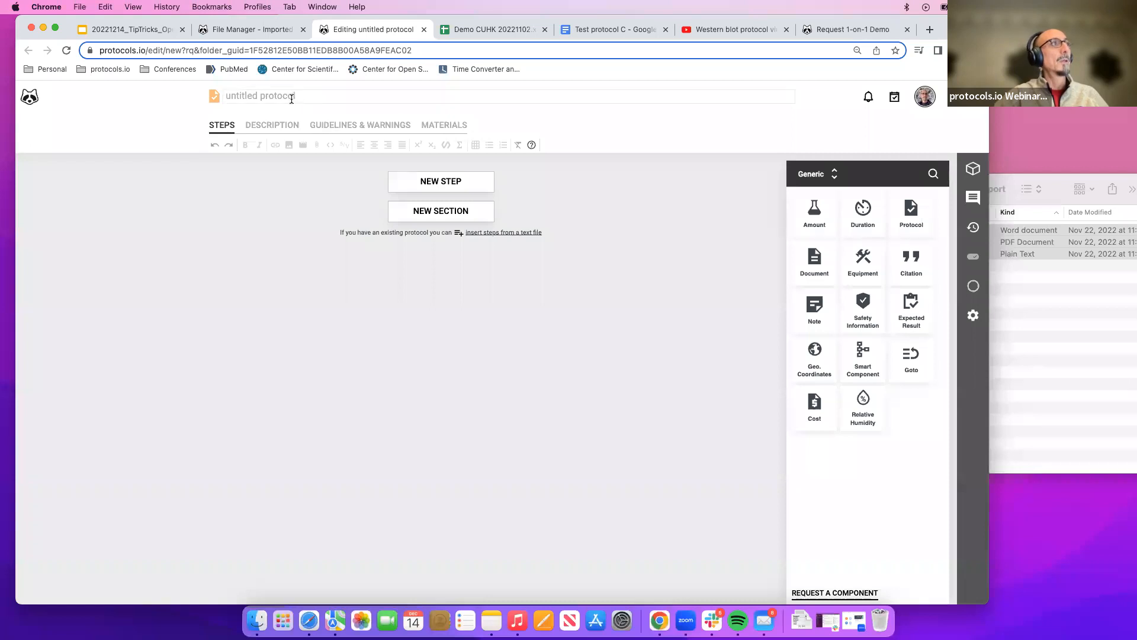
{"action": "left_click", "coordinate": [276, 125]}
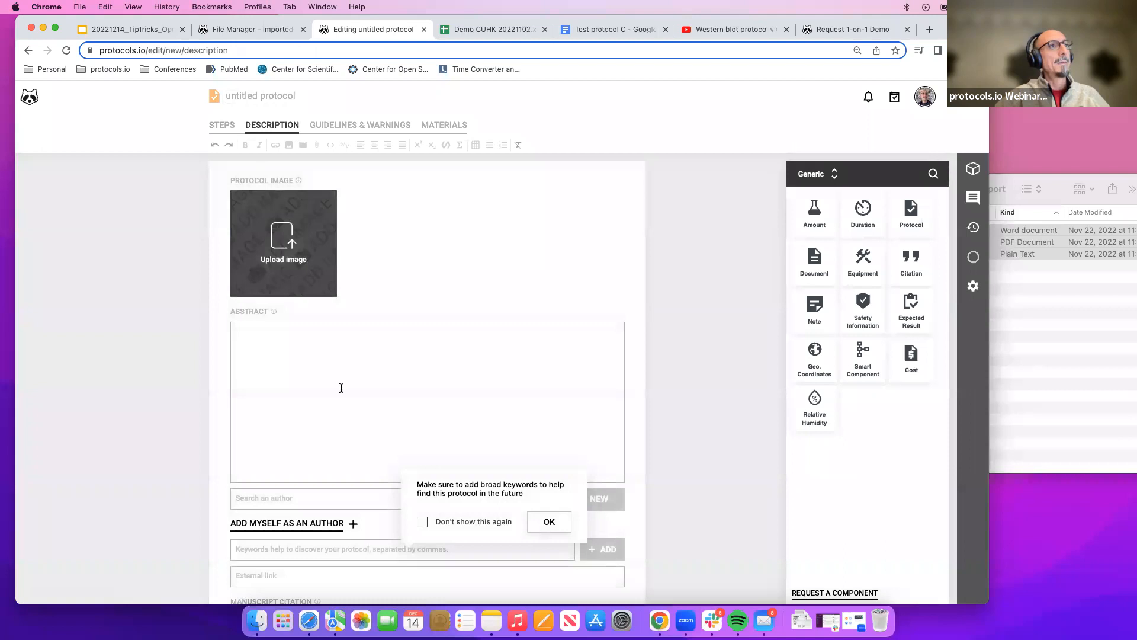
{"action": "scroll", "coordinate": [341, 387], "scroll_direction": "down", "scroll_amount": 5}
{"action": "scroll", "coordinate": [341, 388], "scroll_direction": "down", "scroll_amount": 4}
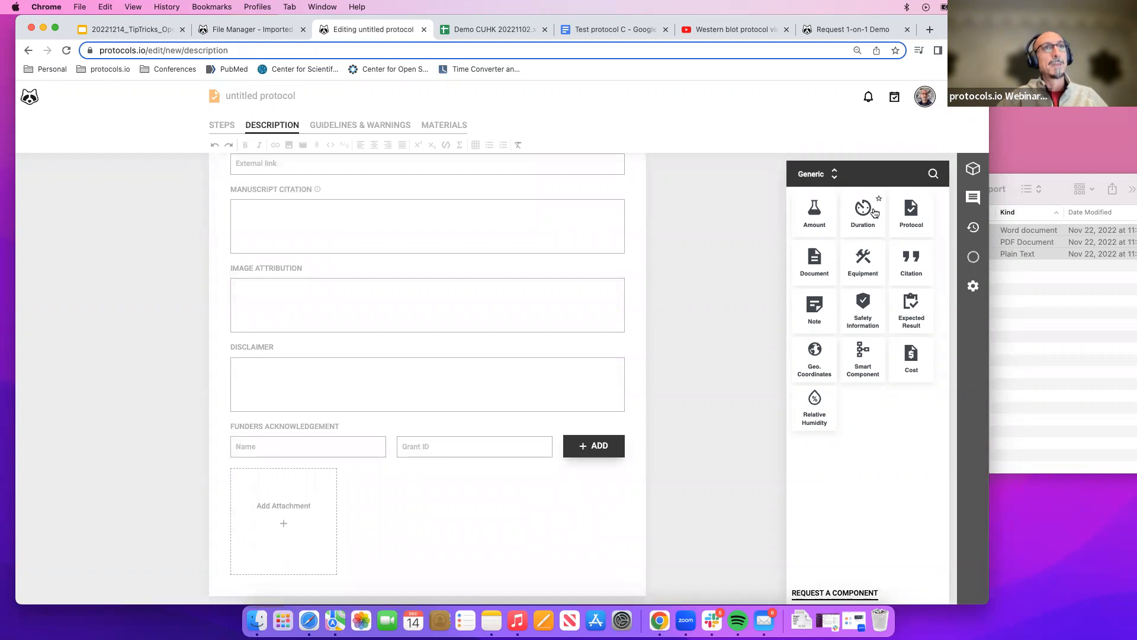
{"action": "left_click", "coordinate": [1064, 172]}
{"action": "left_click", "coordinate": [1000, 324]}
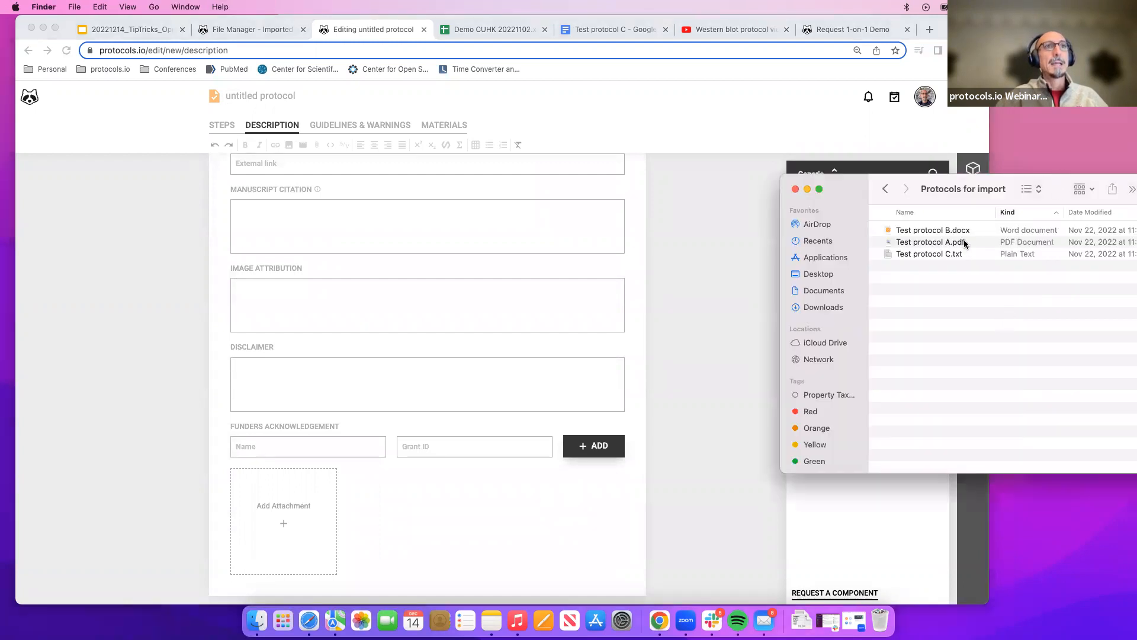
{"action": "left_click_drag", "start_coordinate": [964, 239], "coordinate": [292, 495]}
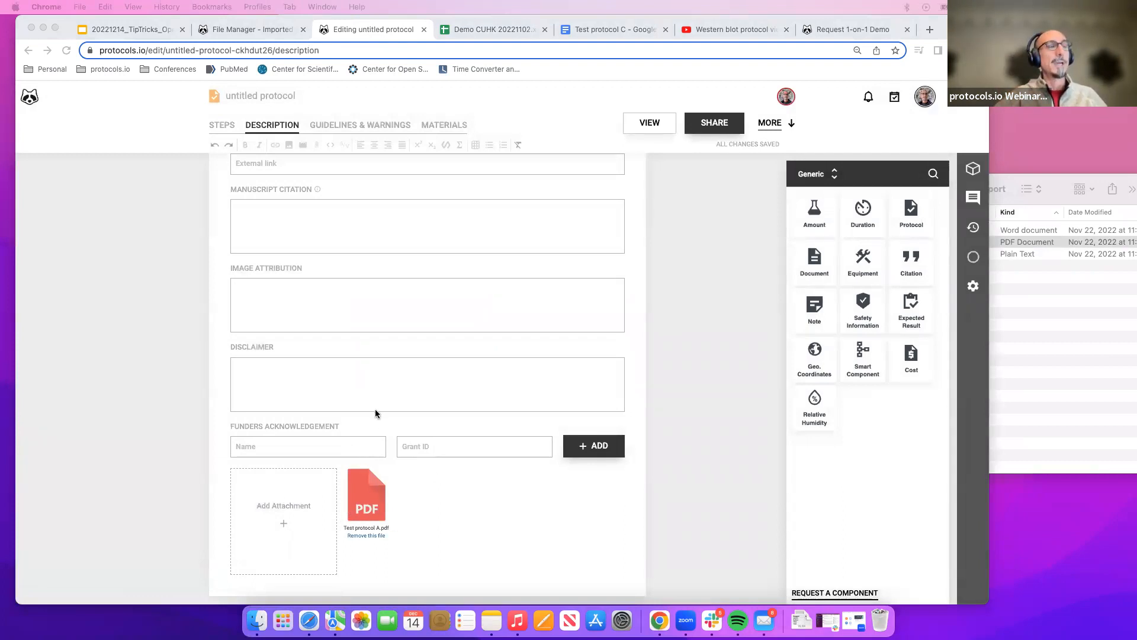
Rename the protocol as Test protocol with protocol attached.
{"action": "scroll", "coordinate": [373, 417], "scroll_direction": "up", "scroll_amount": 2}
{"action": "scroll", "coordinate": [373, 431], "scroll_direction": "up", "scroll_amount": 8}
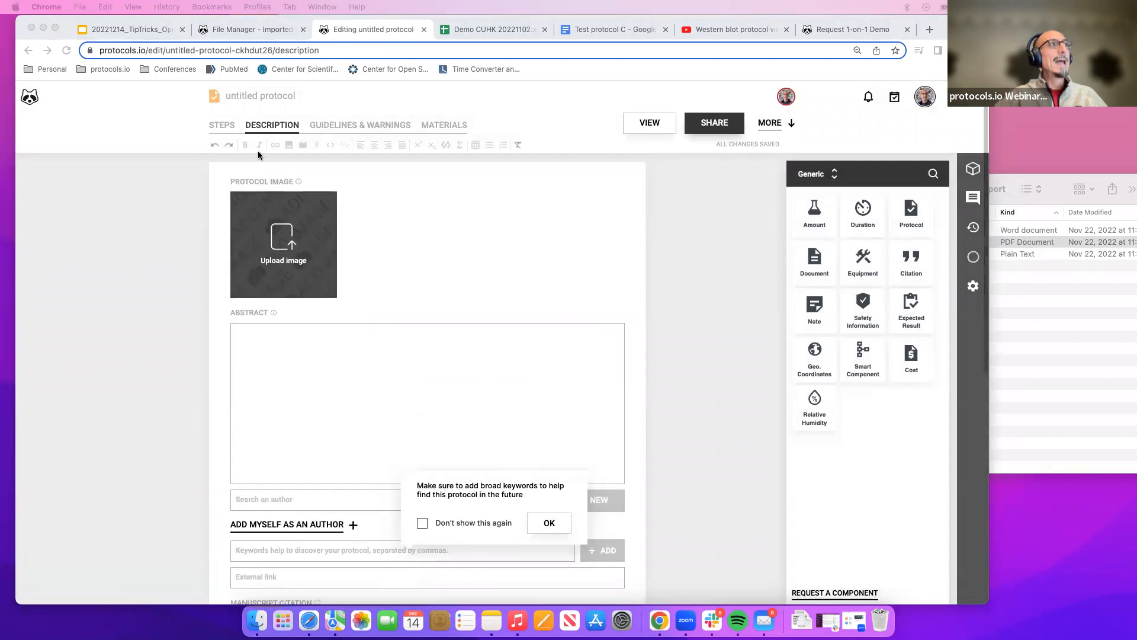
{"action": "left_click", "coordinate": [283, 95]}
{"action": "left_click", "coordinate": [304, 92]}
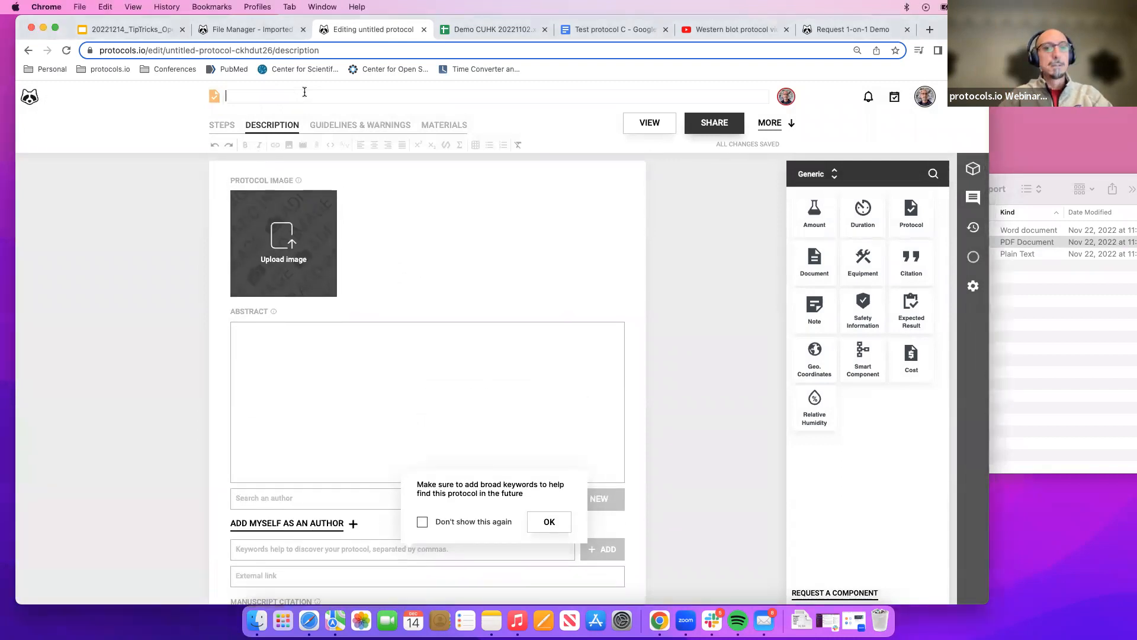
{"action": "type", "text": "Test p"}
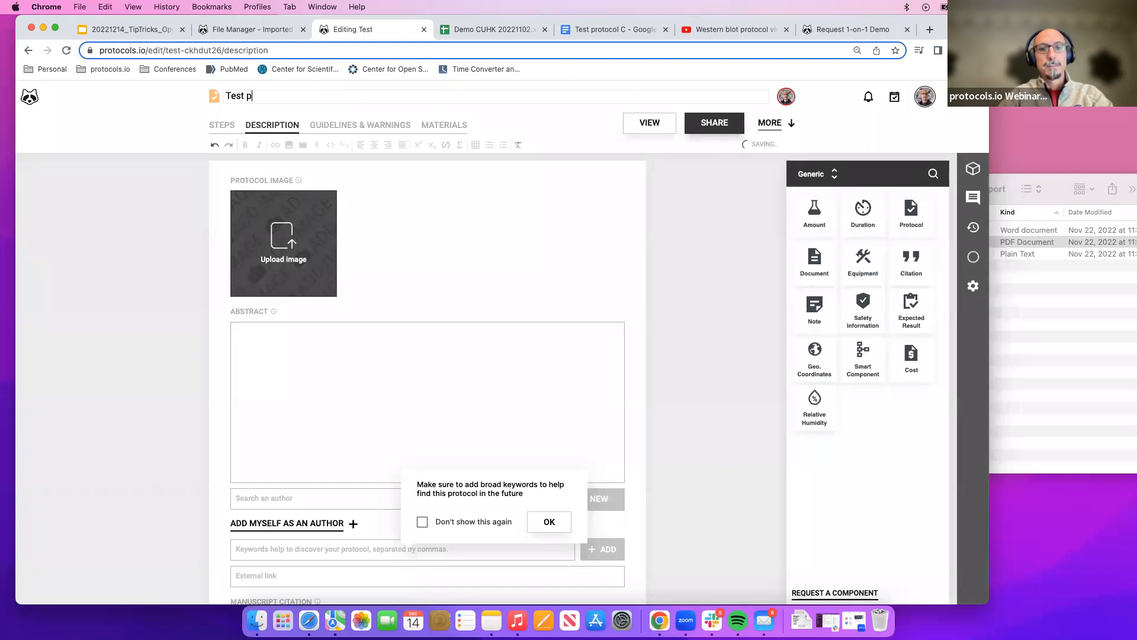
{"action": "type", "text": "rotovcol"}
{"action": "key", "text": "BackSpace"}
{"action": "key", "text": "BackSpace"}
{"action": "key", "text": "BackSpace"}
{"action": "key", "text": "BackSpace"}
{"action": "type", "text": "col with "}
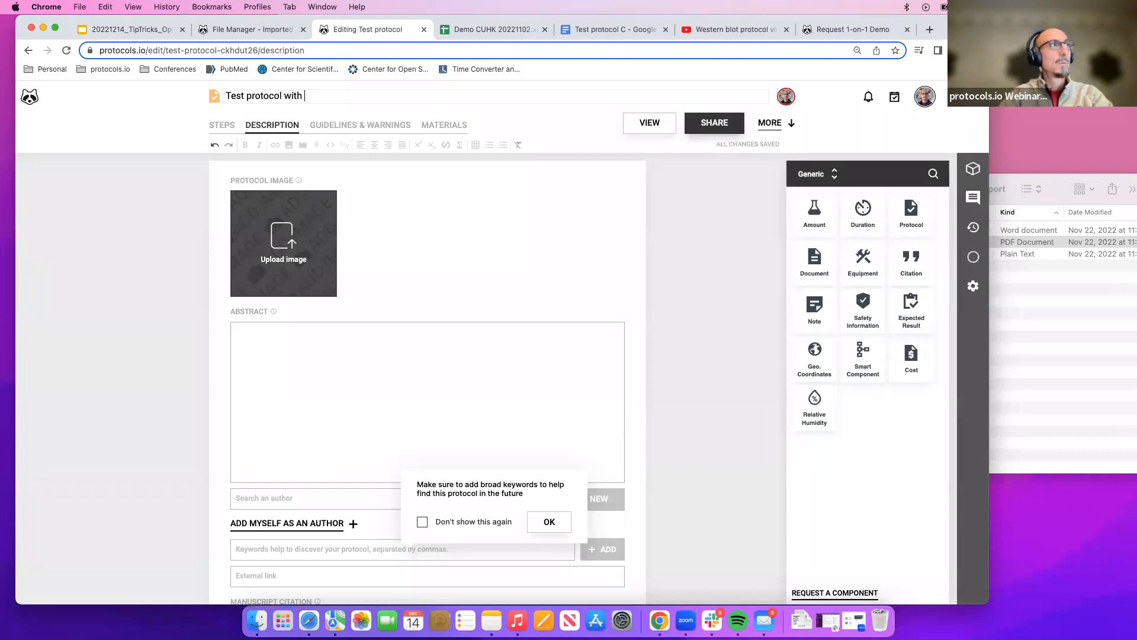
{"action": "type", "text": "protocol attachjed"}
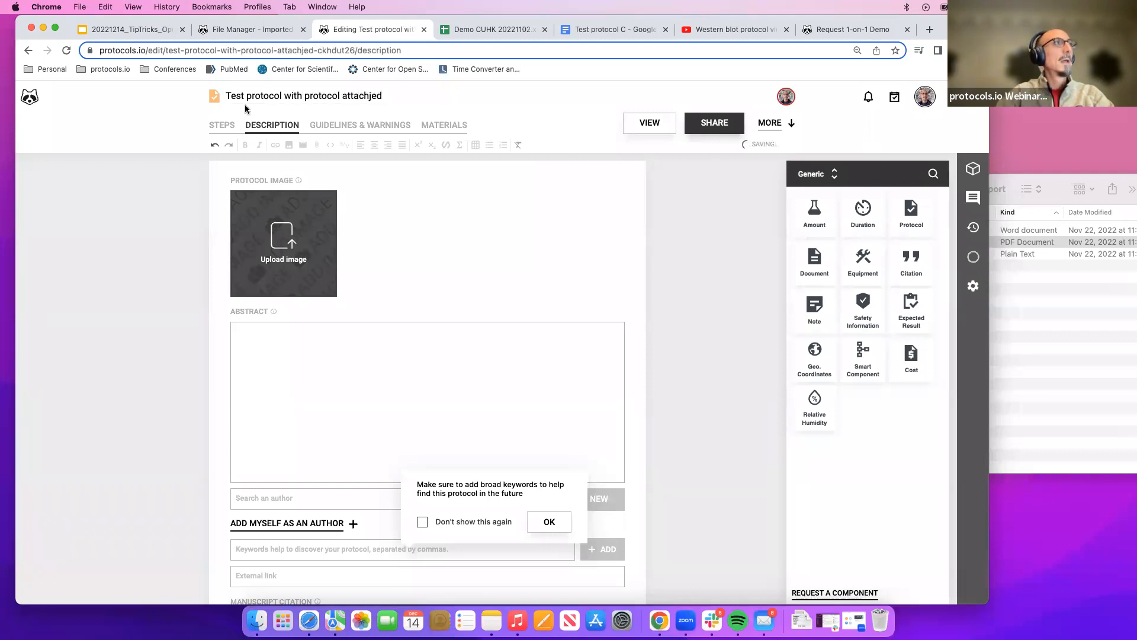
{"action": "left_click", "coordinate": [370, 95]}
{"action": "key", "text": "BackSpace"}
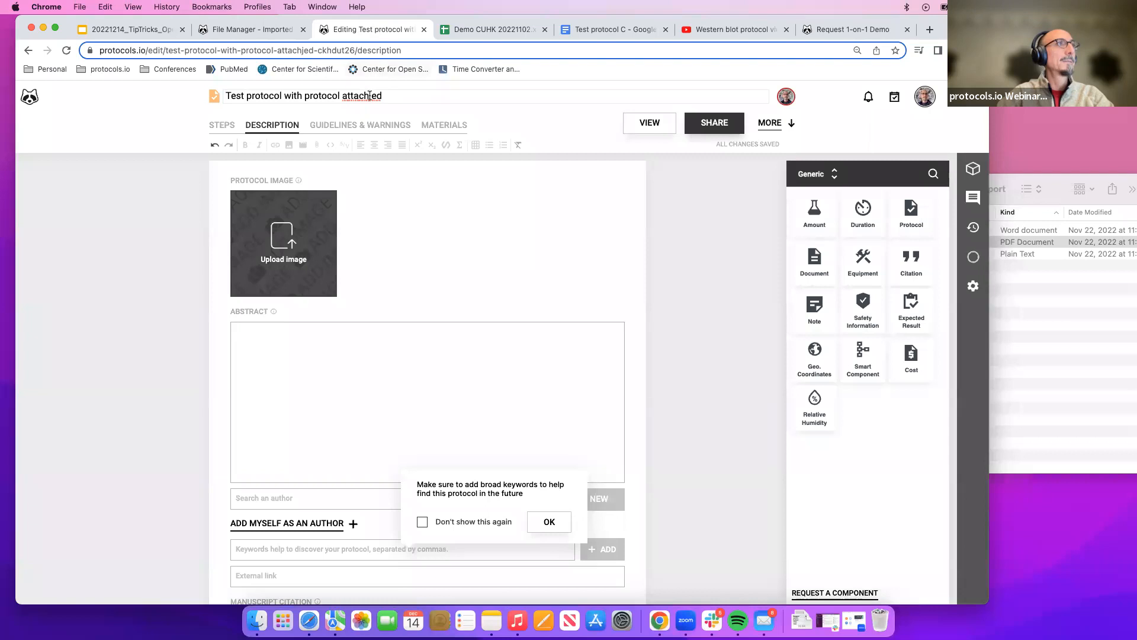
Fix the title's last character and enter the abstract This is a test protocol.
{"action": "key", "text": "BackSpace"}
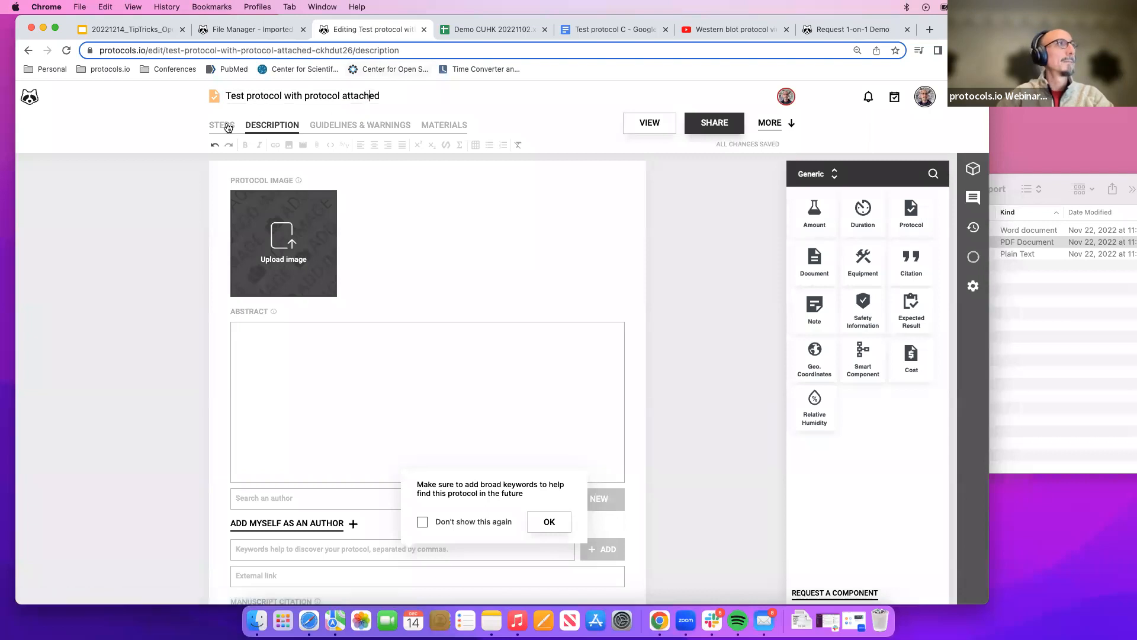
{"action": "scroll", "coordinate": [309, 281], "scroll_direction": "down", "scroll_amount": 1}
{"action": "left_click", "coordinate": [294, 331]}
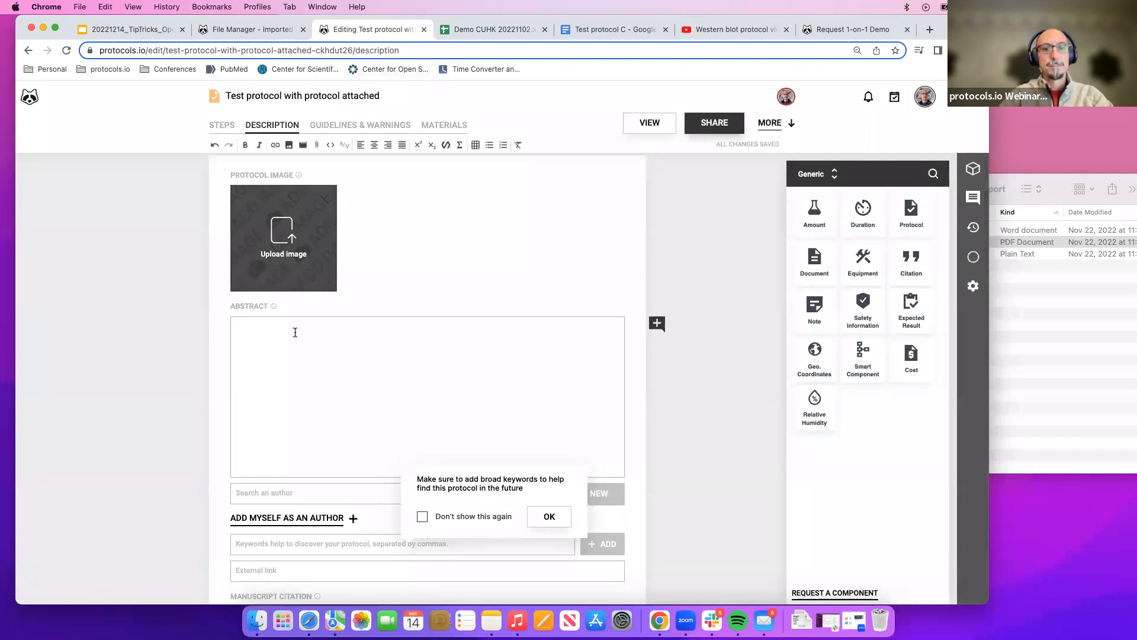
{"action": "type", "text": "This is a test protoco"}
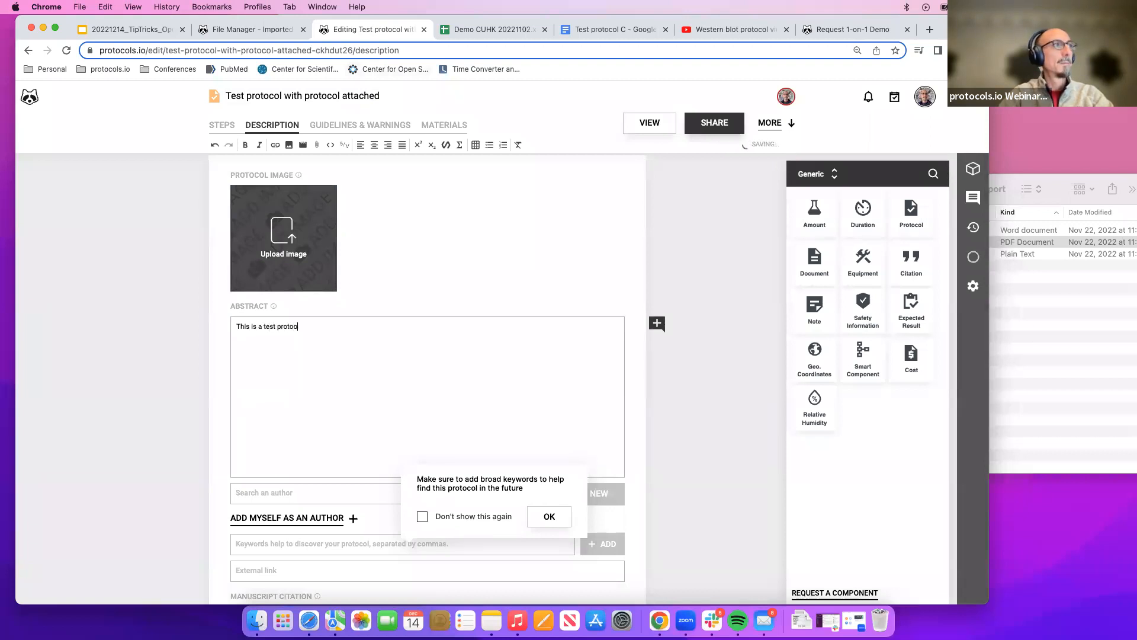
{"action": "type", "text": "l"}
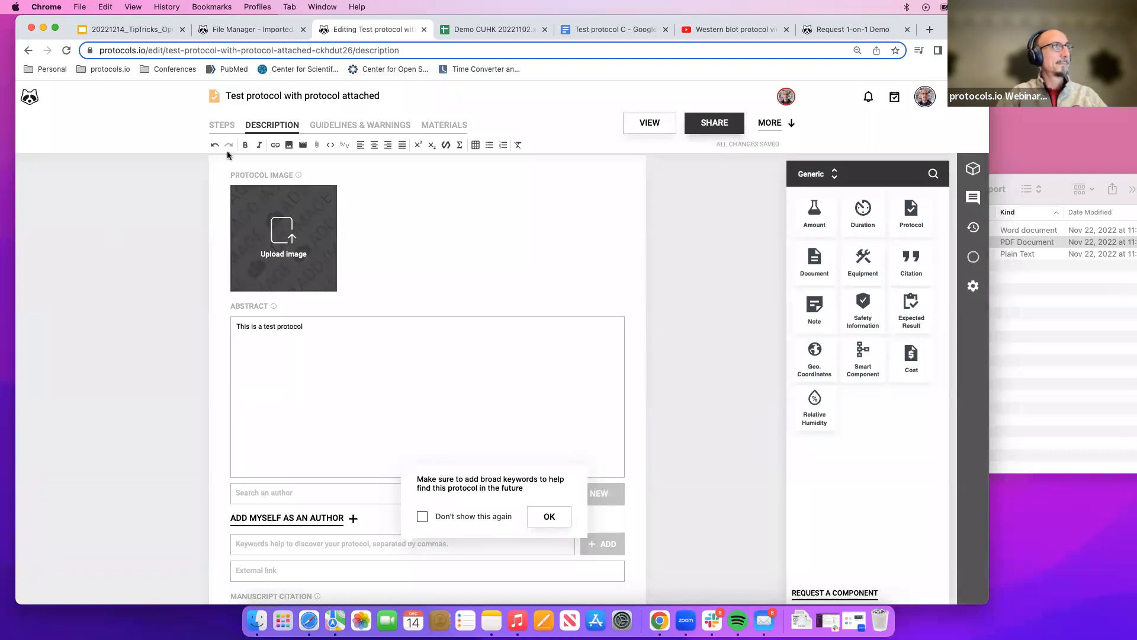
Close the access warning and reload the Imported protocols folder listing.
{"action": "left_click", "coordinate": [275, 28]}
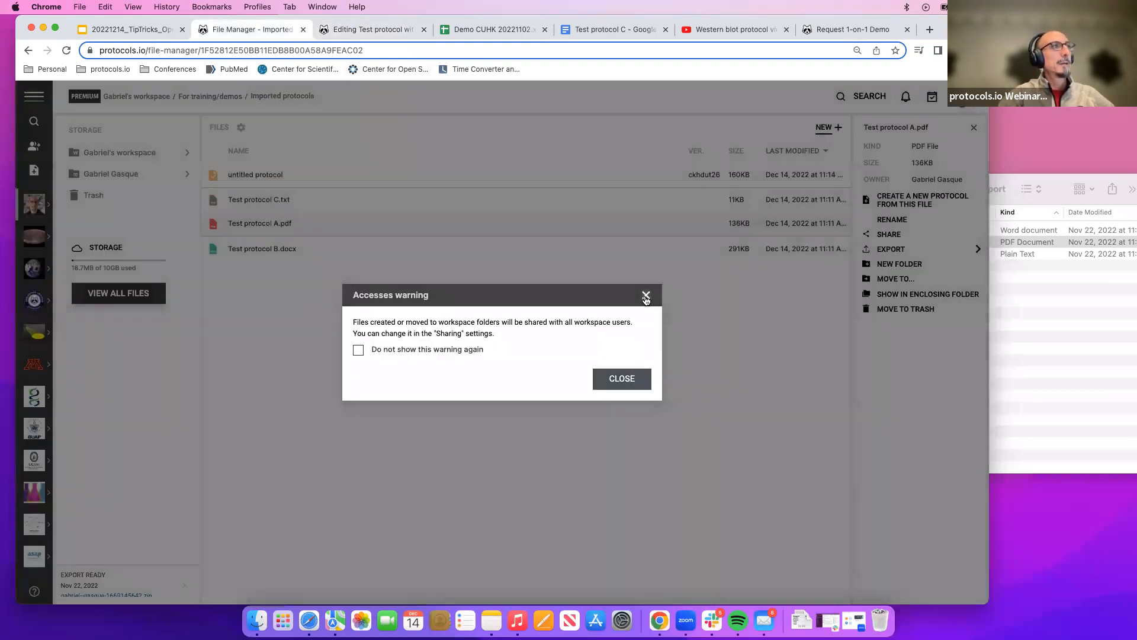
{"action": "left_click", "coordinate": [645, 295]}
{"action": "left_click", "coordinate": [66, 50]}
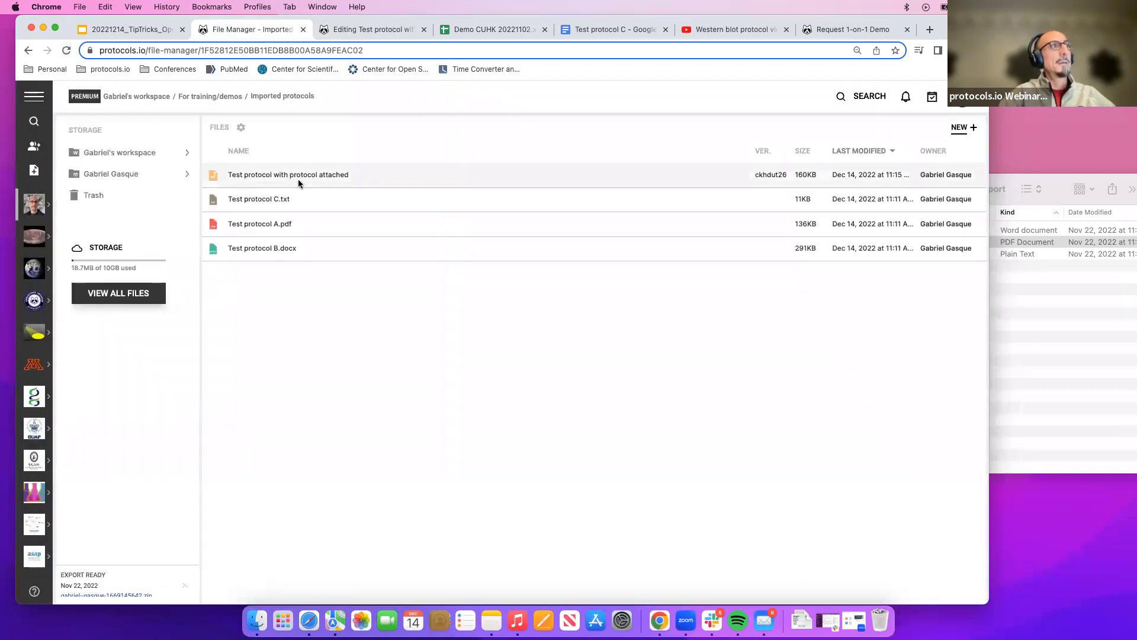
Examine the protocol's Steps and Description sections and its entry in the Imported protocols folder.
{"action": "left_click", "coordinate": [363, 31]}
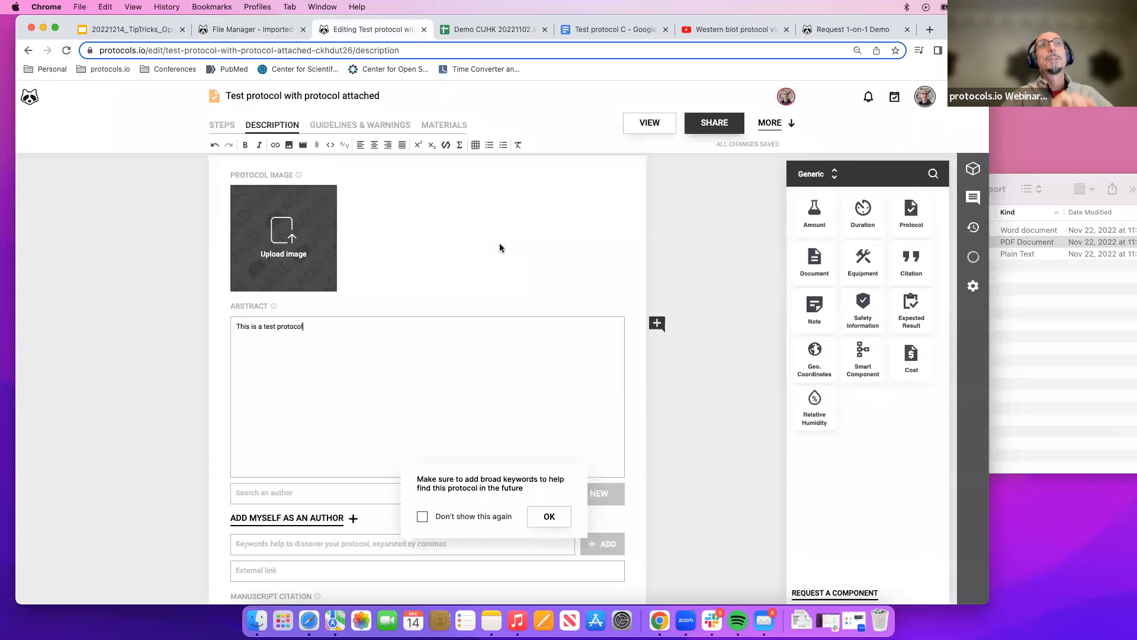
{"action": "left_click", "coordinate": [218, 126]}
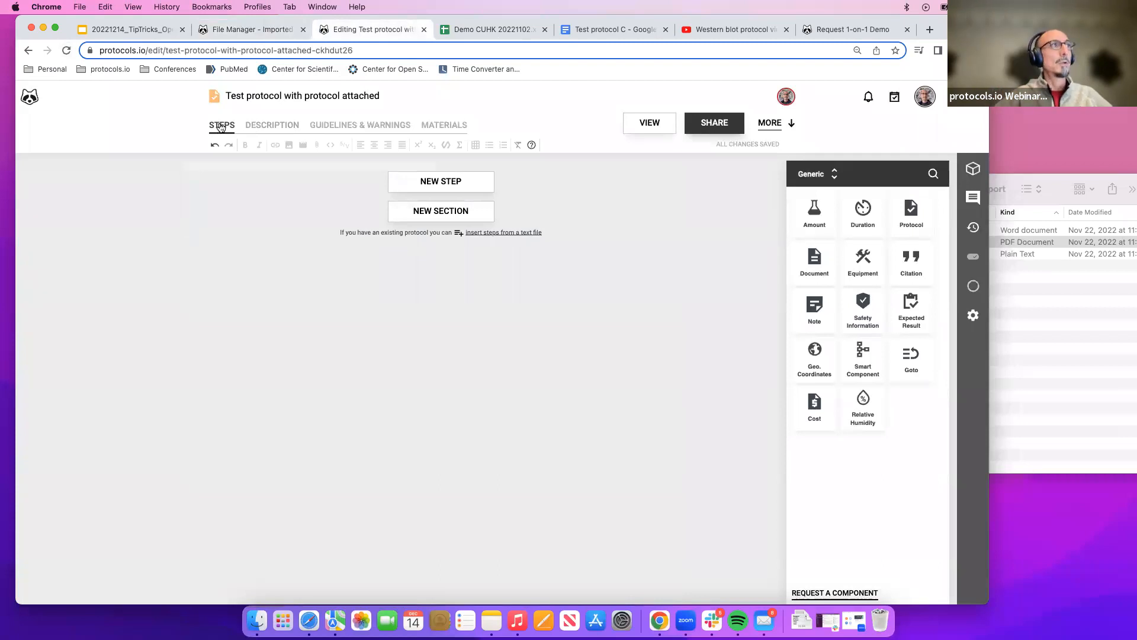
{"action": "left_click", "coordinate": [258, 130]}
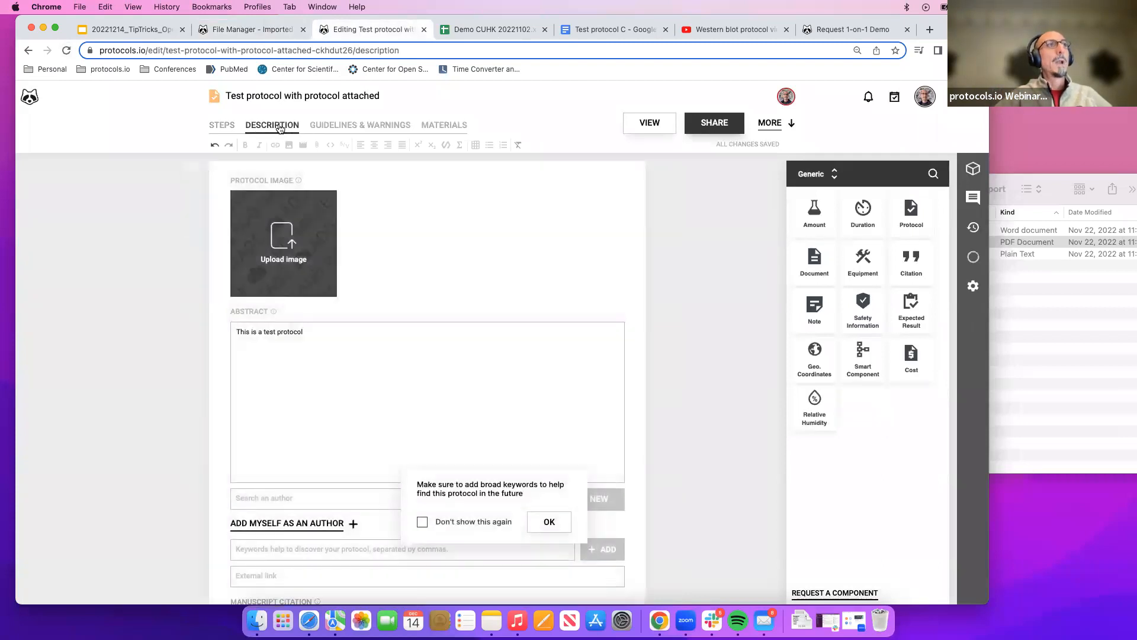
{"action": "left_click", "coordinate": [270, 34]}
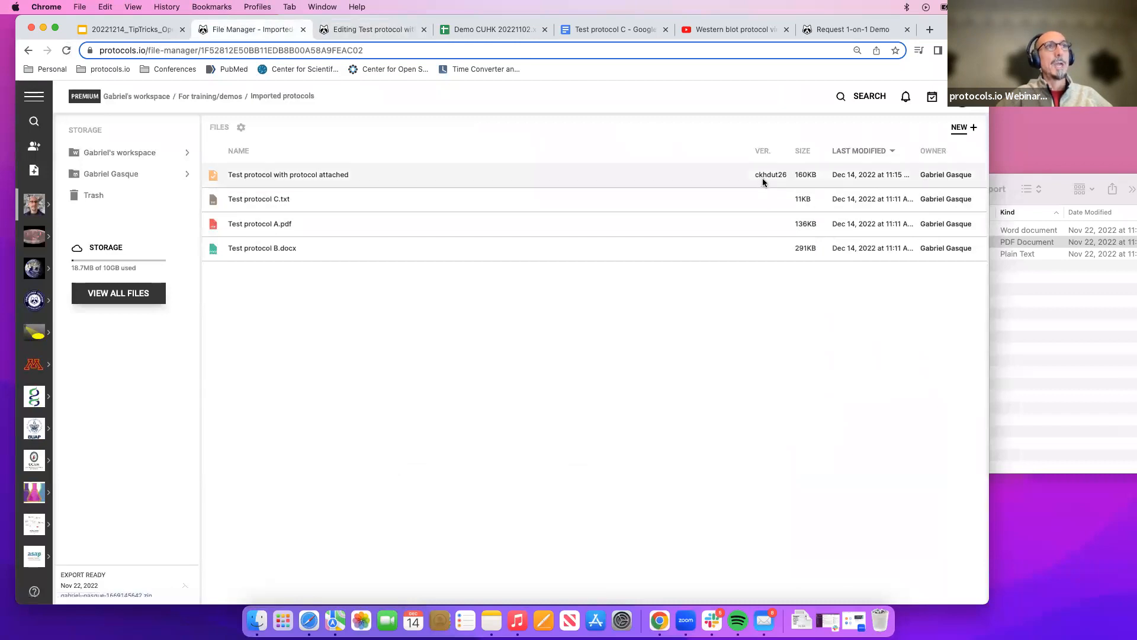
{"action": "left_click", "coordinate": [926, 174]}
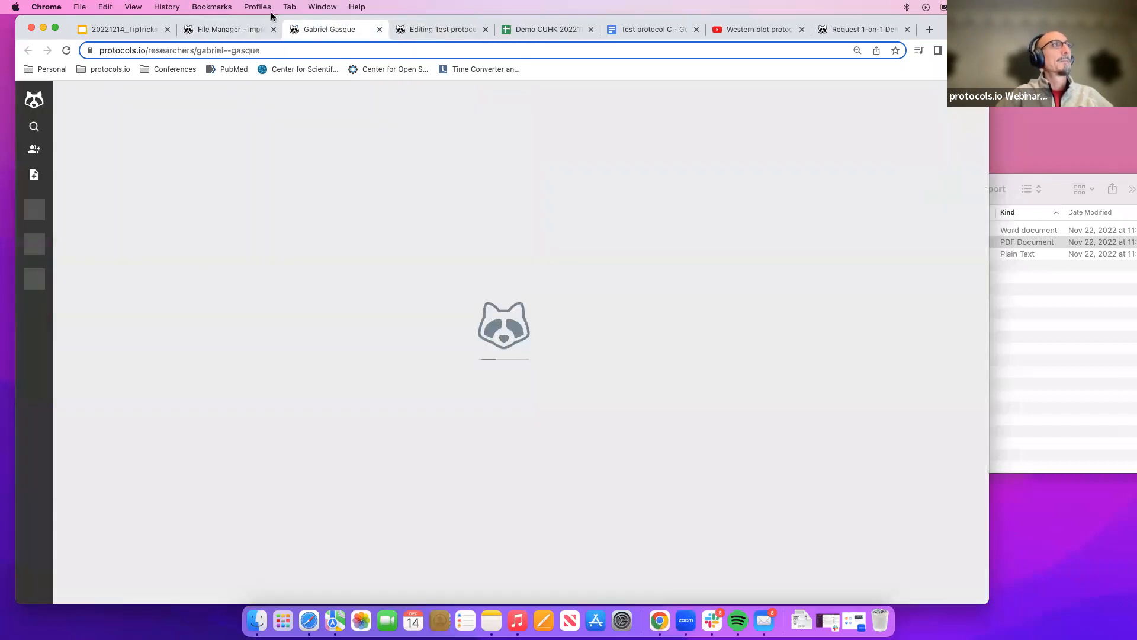
{"action": "left_click", "coordinate": [232, 29]}
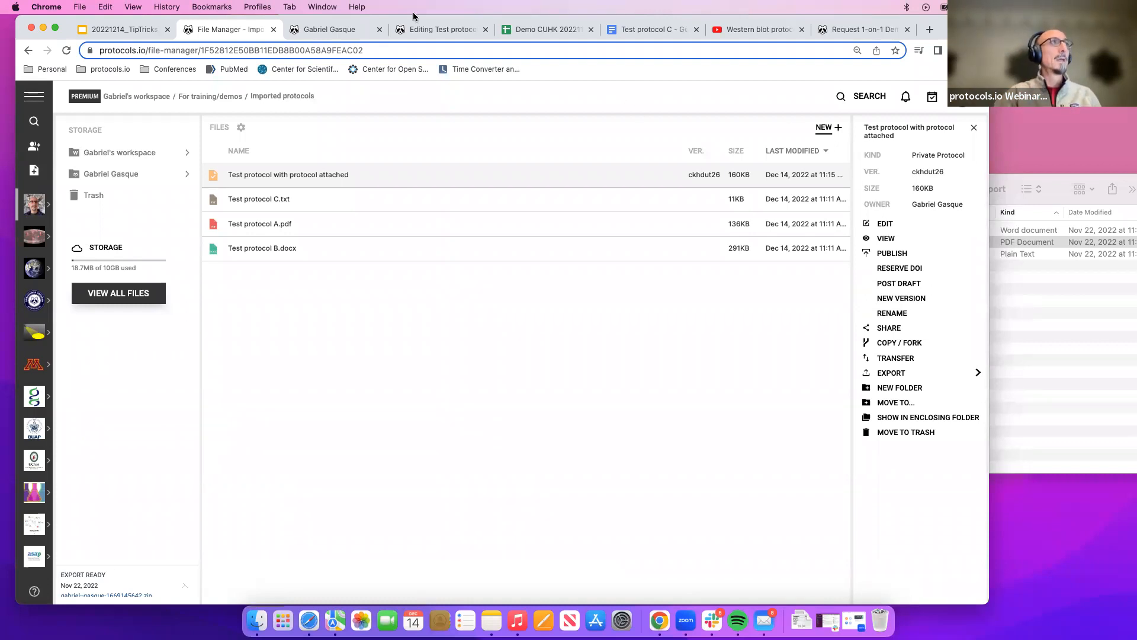
{"action": "left_click", "coordinate": [317, 32]}
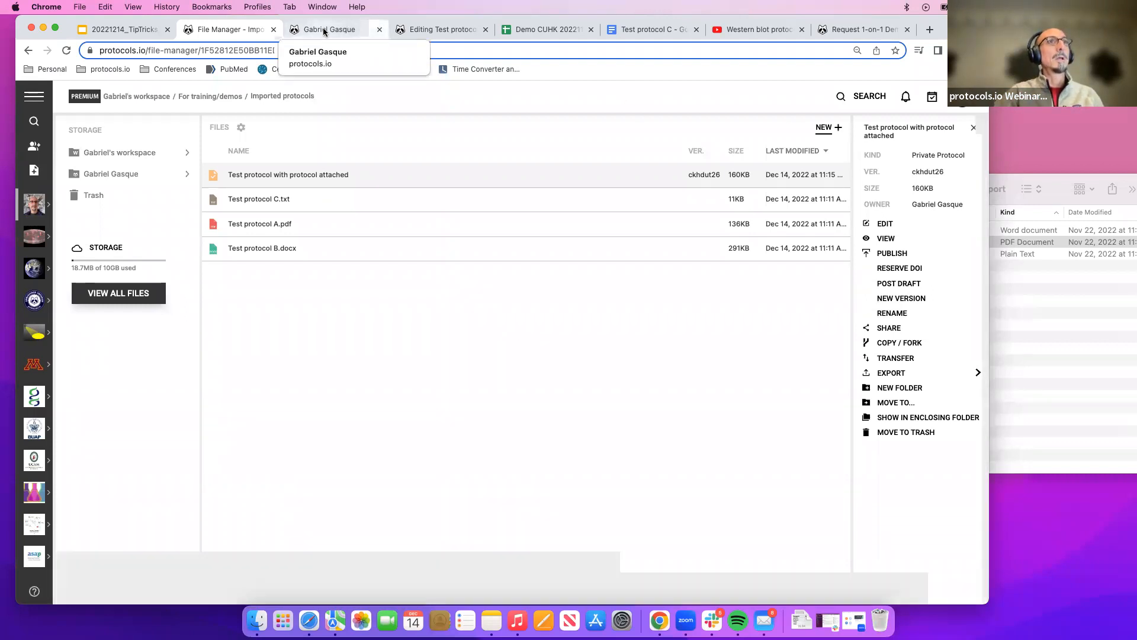
{"action": "left_click", "coordinate": [236, 28]}
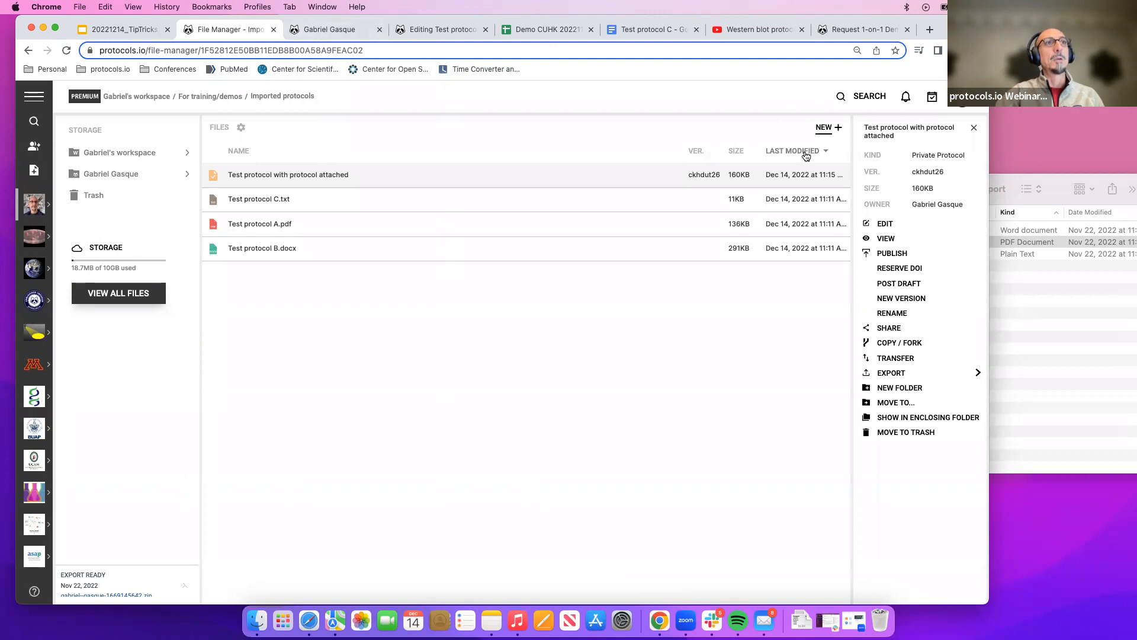
Create a new generic protocol inside the Imported protocols folder.
{"action": "left_click", "coordinate": [832, 128]}
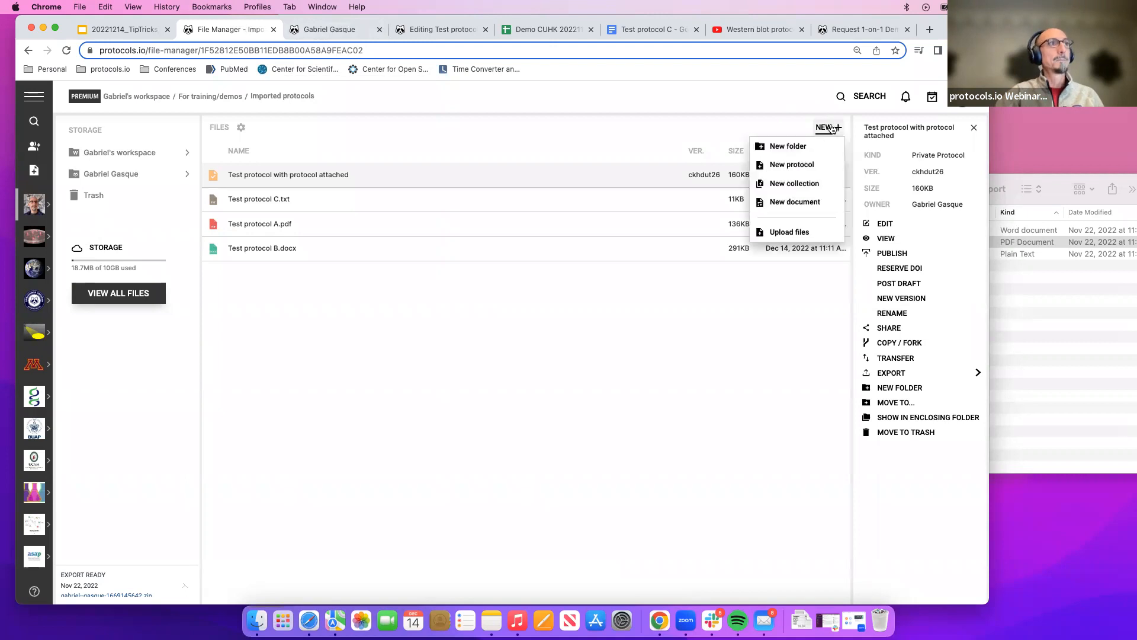
{"action": "left_click", "coordinate": [791, 165]}
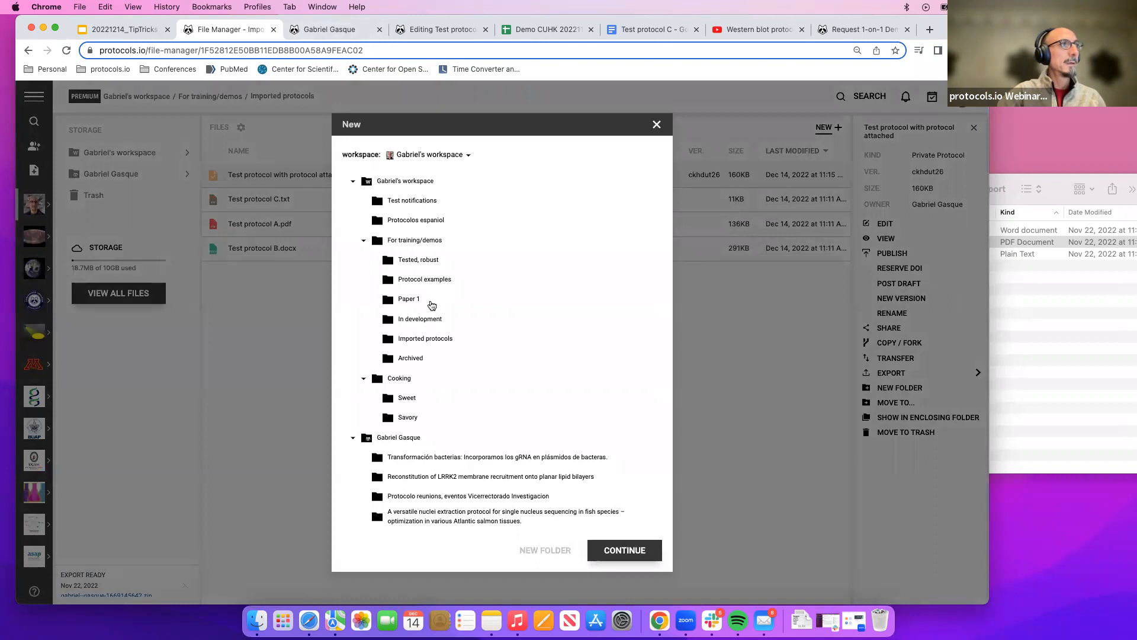
{"action": "left_click", "coordinate": [425, 343]}
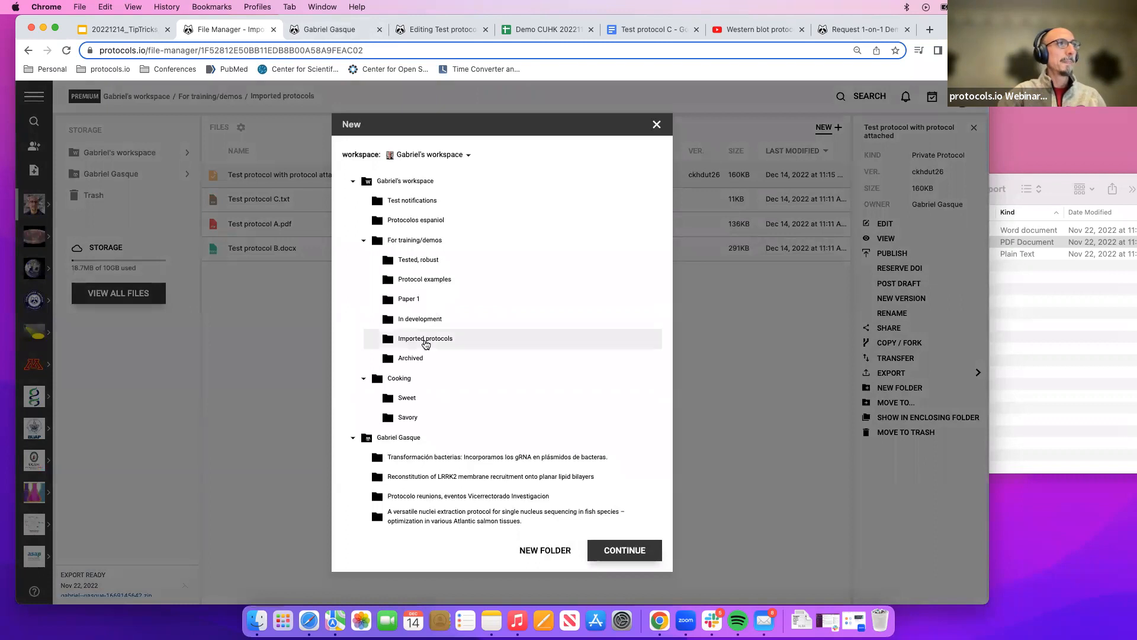
{"action": "left_click", "coordinate": [637, 552]}
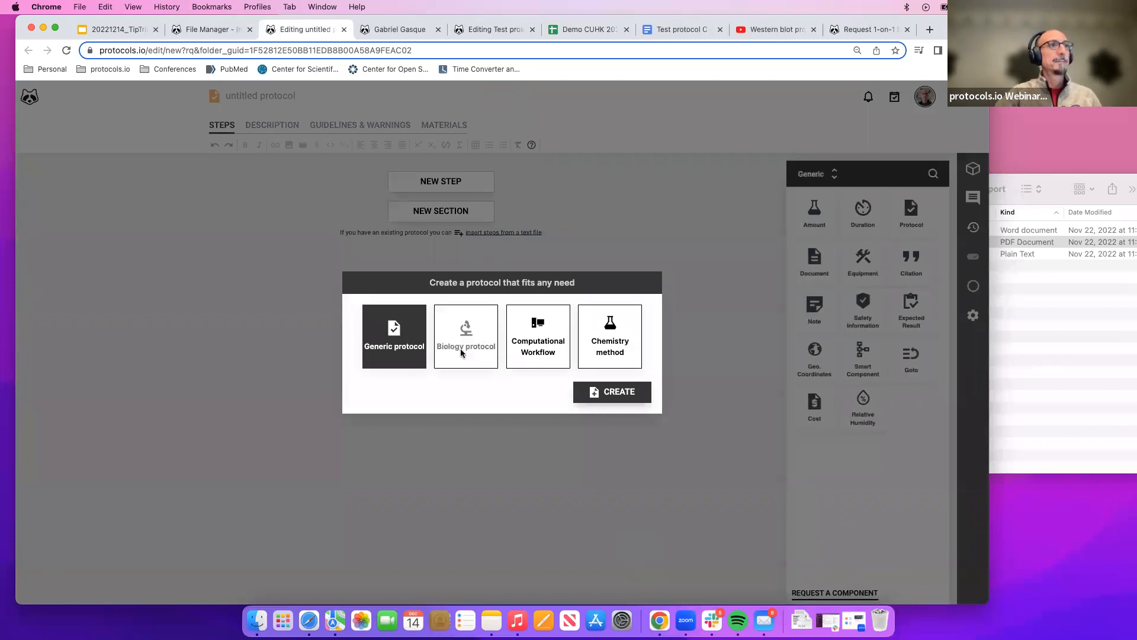
{"action": "left_click", "coordinate": [580, 394]}
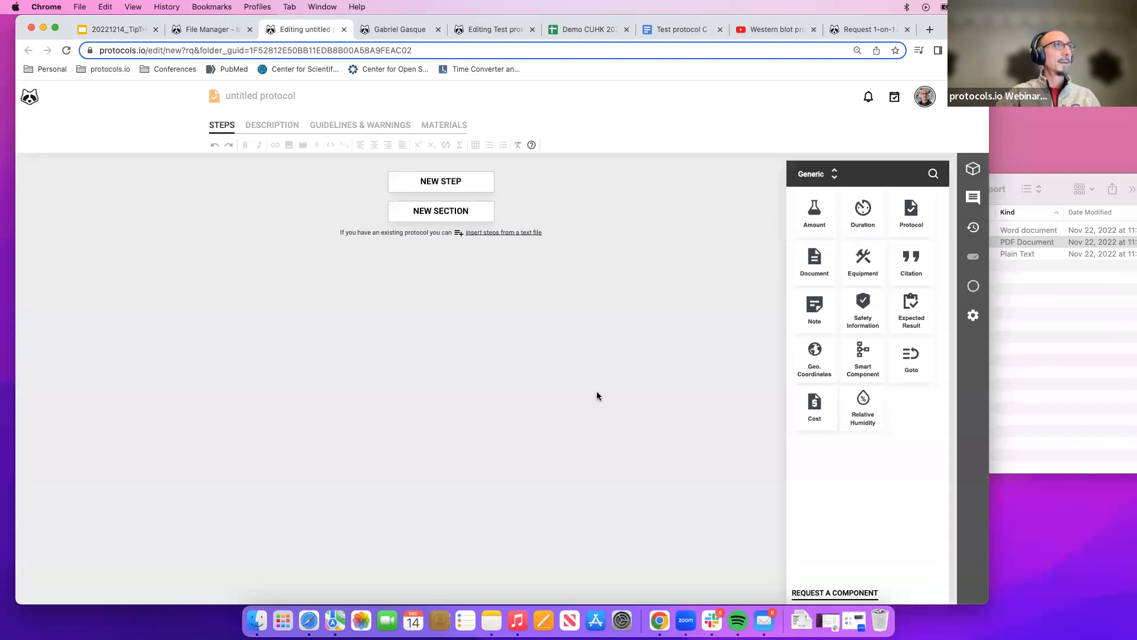
Name the new protocol Test protocol 2 - imported step.
{"action": "left_click", "coordinate": [261, 95]}
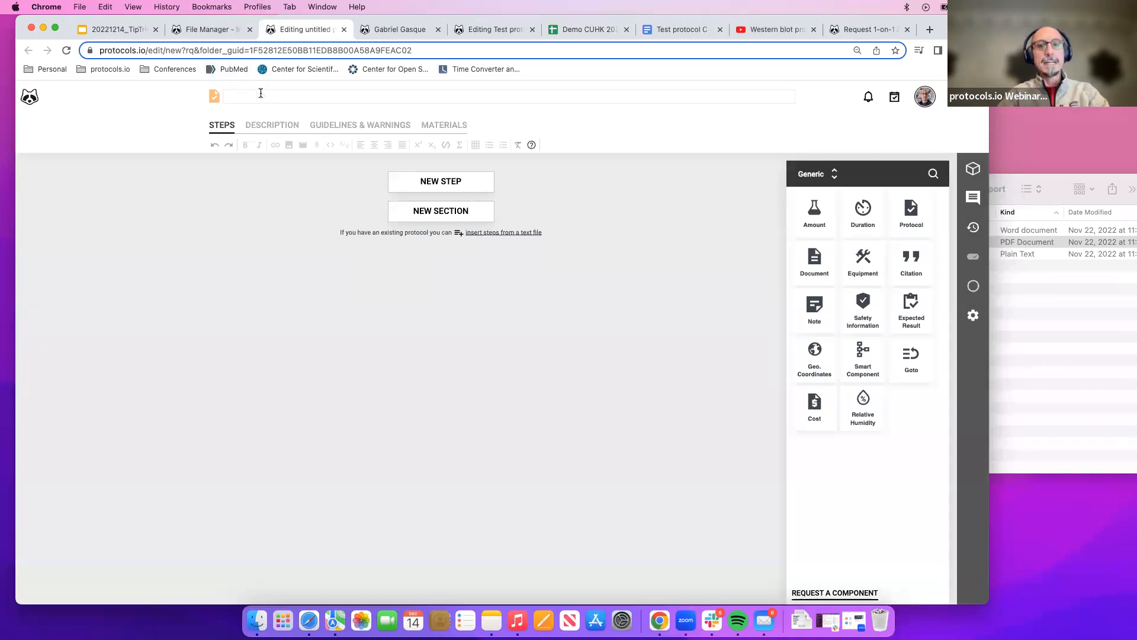
{"action": "type", "text": "Test "}
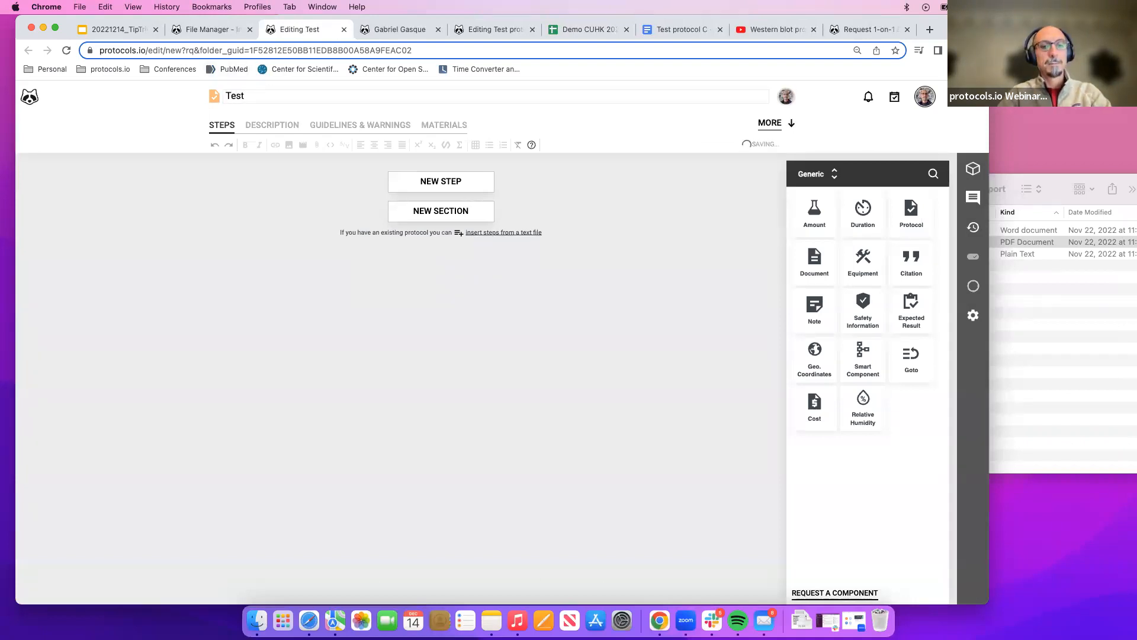
{"action": "type", "text": "protocol"}
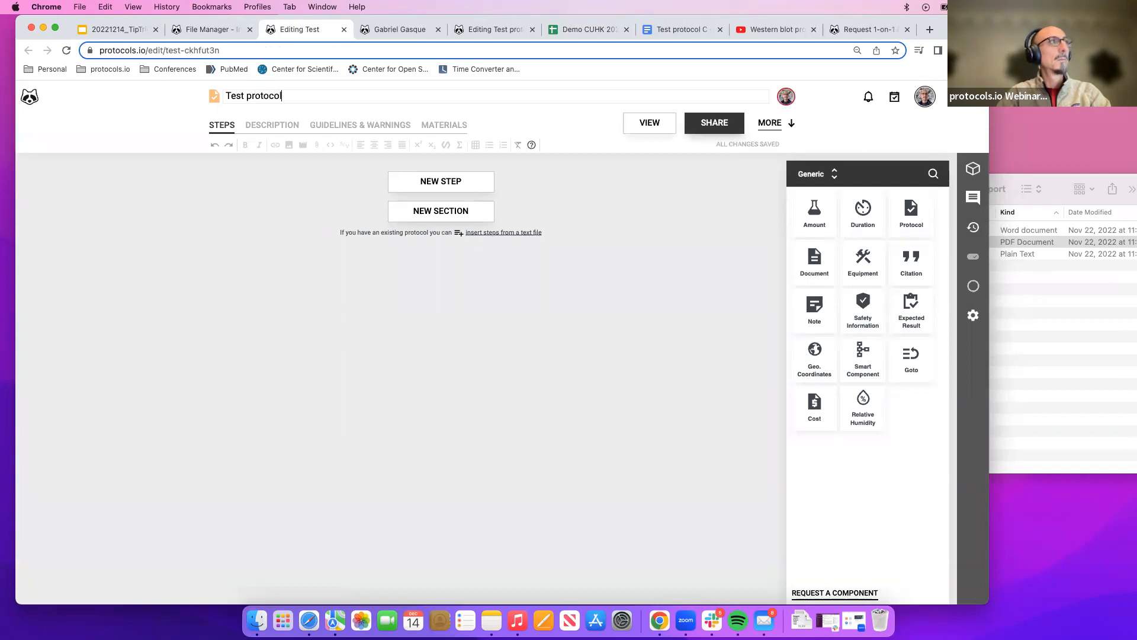
{"action": "type", "text": " 2 - "}
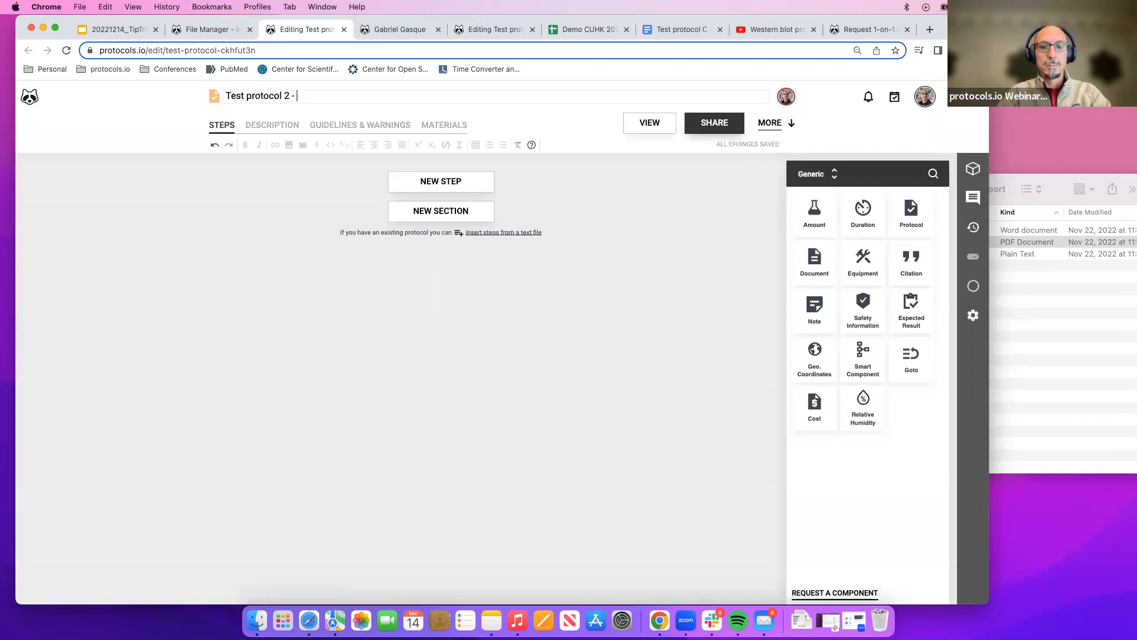
{"action": "type", "text": "imported step"}
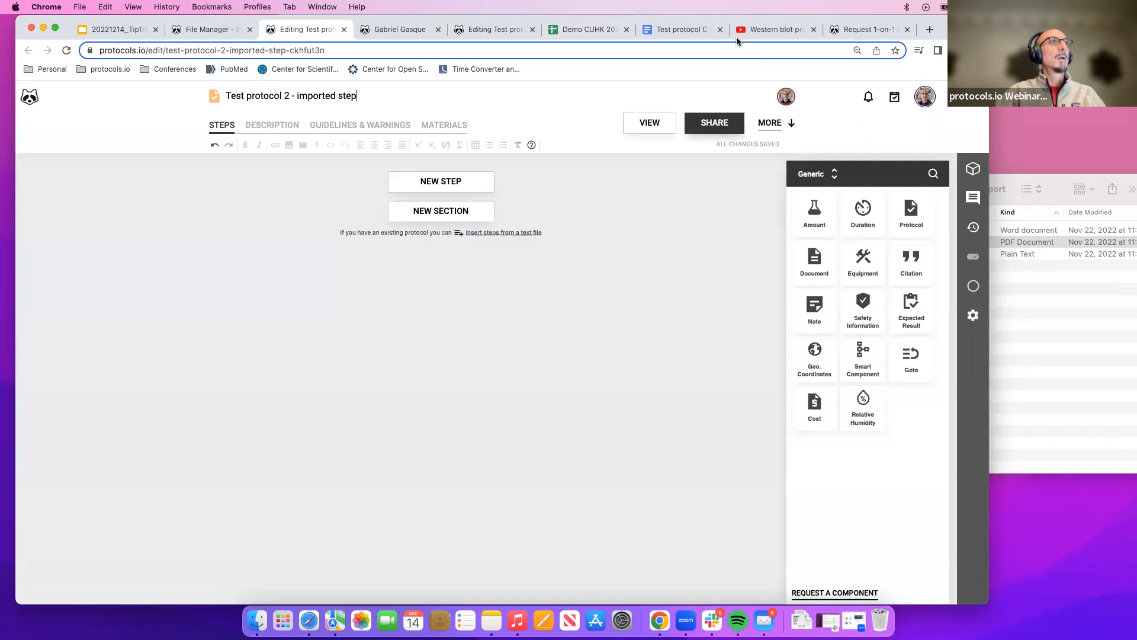
Open the Test protocol C document and scroll through its opening content.
{"action": "left_click", "coordinate": [659, 28]}
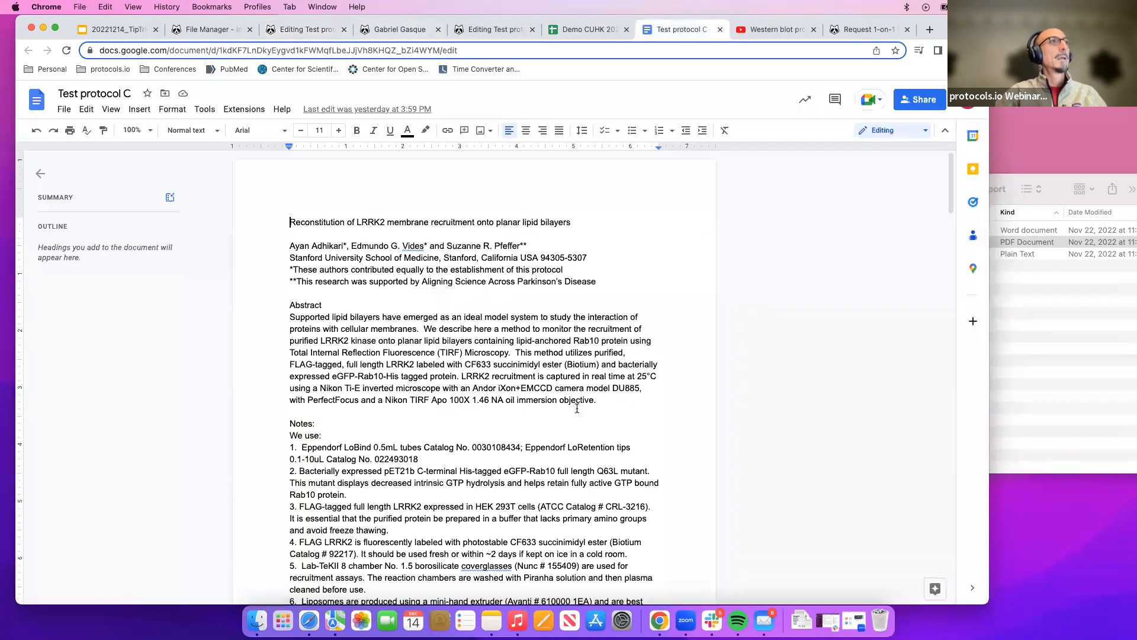
{"action": "scroll", "coordinate": [550, 370], "scroll_direction": "down", "scroll_amount": 3}
{"action": "scroll", "coordinate": [549, 370], "scroll_direction": "up", "scroll_amount": 2}
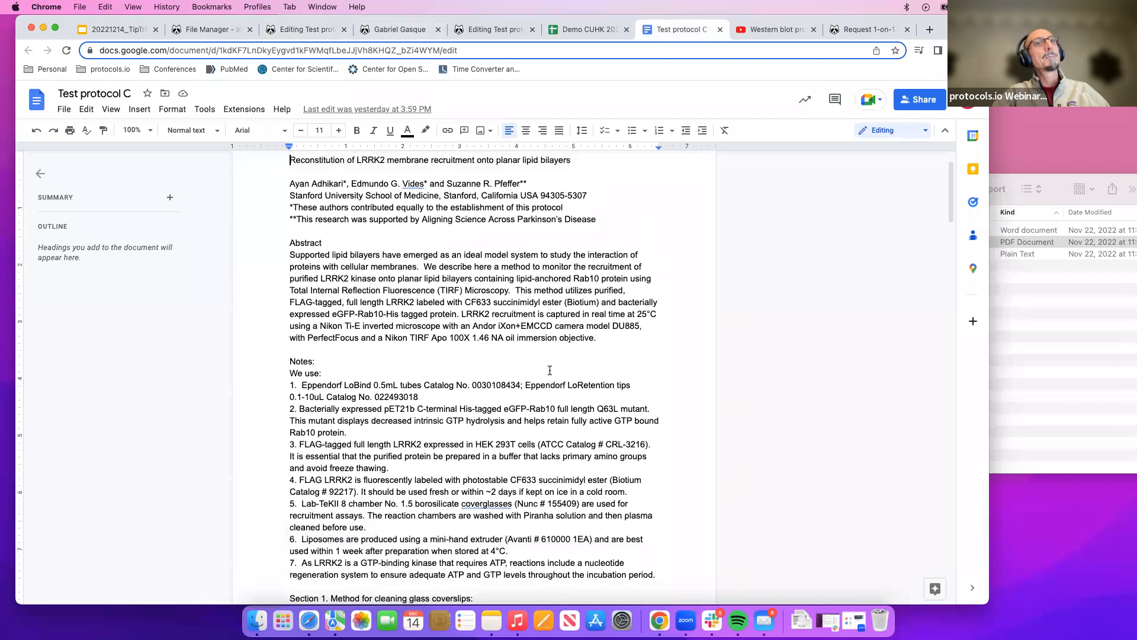
{"action": "scroll", "coordinate": [550, 370], "scroll_direction": "up", "scroll_amount": 1}
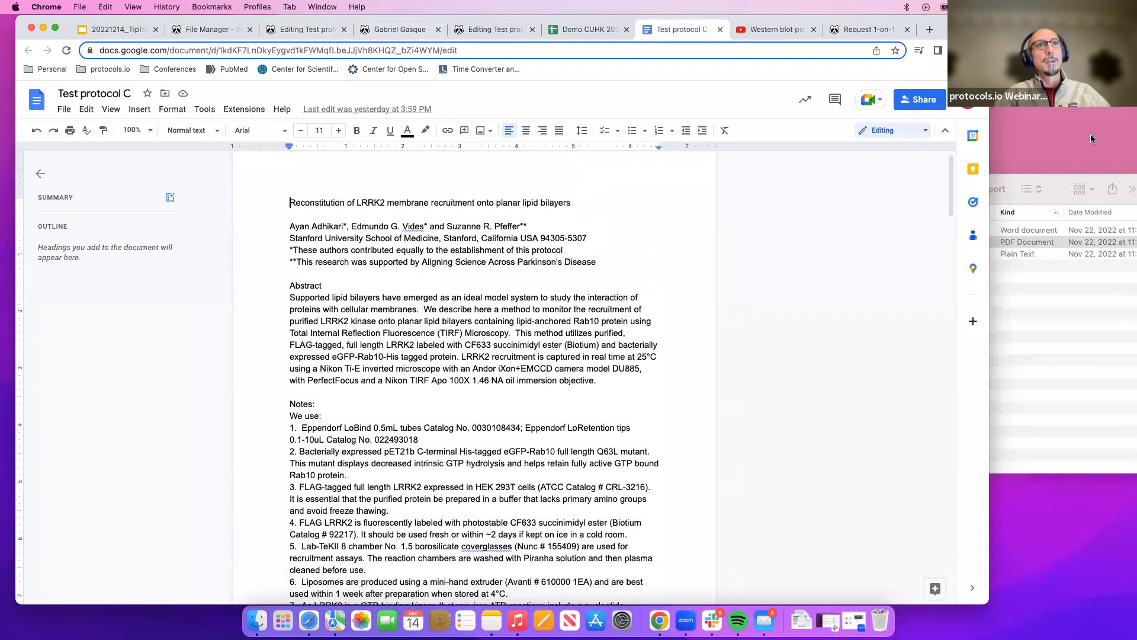
{"action": "left_click", "coordinate": [1060, 286]}
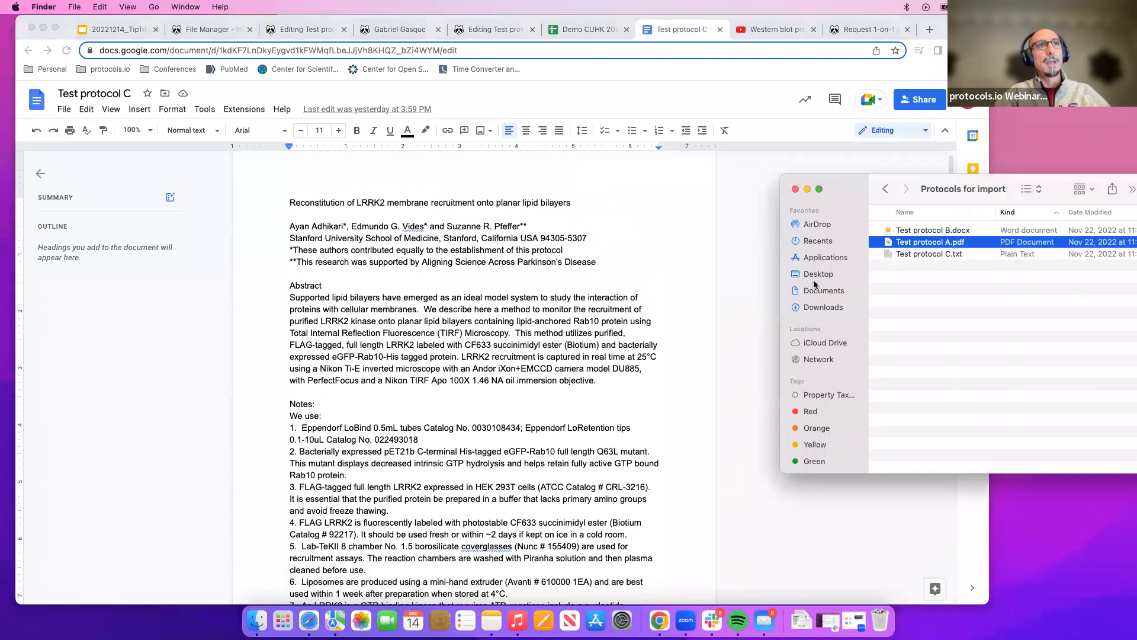
{"action": "left_click", "coordinate": [485, 276]}
{"action": "scroll", "coordinate": [485, 276], "scroll_direction": "up", "scroll_amount": 2}
{"action": "scroll", "coordinate": [486, 276], "scroll_direction": "down", "scroll_amount": 3}
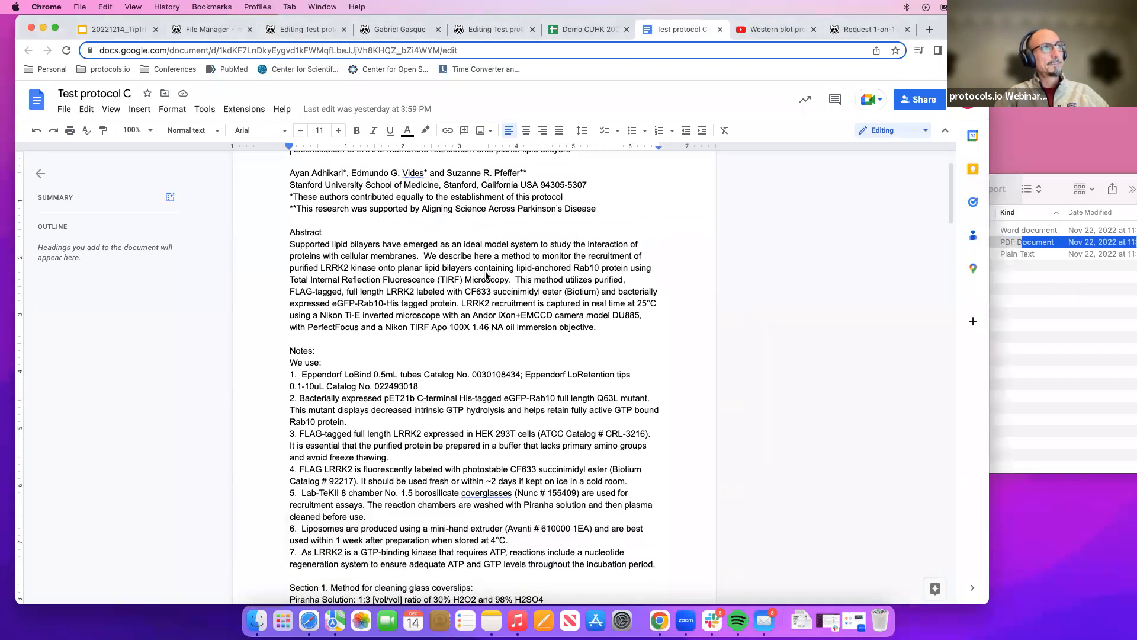
{"action": "scroll", "coordinate": [485, 276], "scroll_direction": "up", "scroll_amount": 3}
Scroll through the Test protocol C document, reviewing its title, authors, notes and numbered sections.
{"action": "left_click_drag", "start_coordinate": [282, 224], "coordinate": [576, 220]}
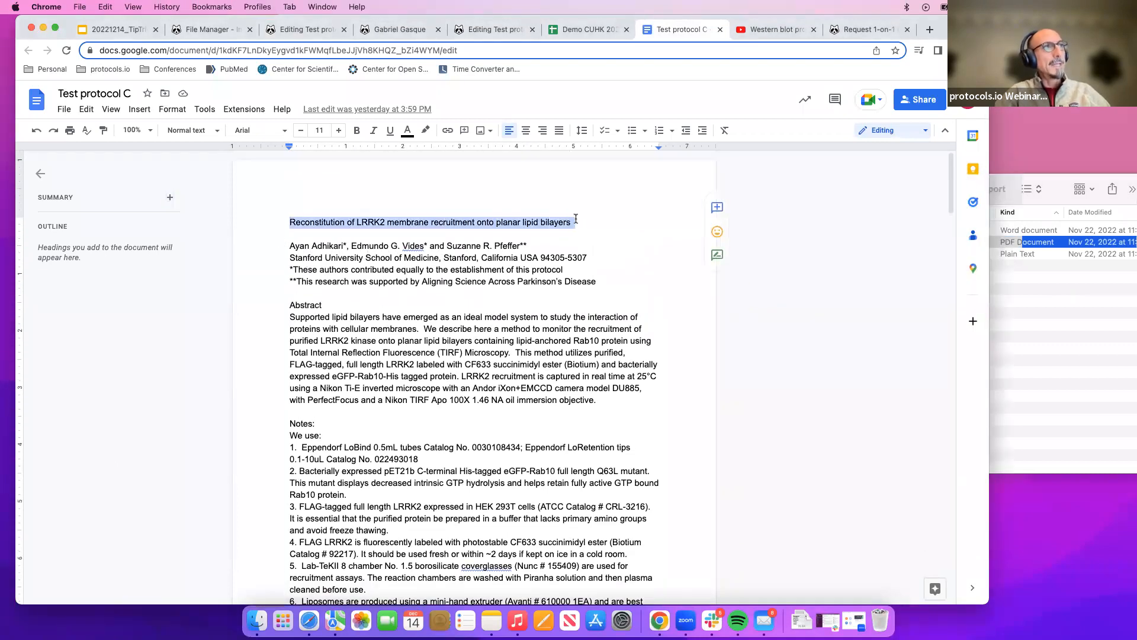
{"action": "left_click_drag", "start_coordinate": [289, 245], "coordinate": [567, 270]}
{"action": "scroll", "coordinate": [422, 317], "scroll_direction": "down", "scroll_amount": 1}
{"action": "scroll", "coordinate": [421, 317], "scroll_direction": "down", "scroll_amount": 5}
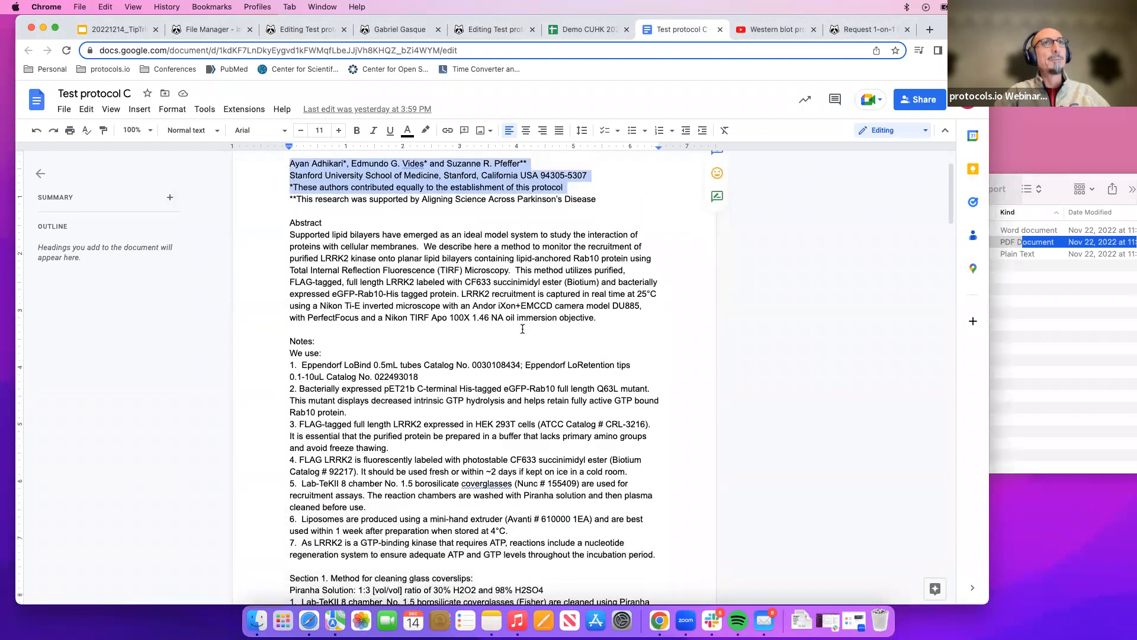
{"action": "scroll", "coordinate": [538, 321], "scroll_direction": "down", "scroll_amount": 2}
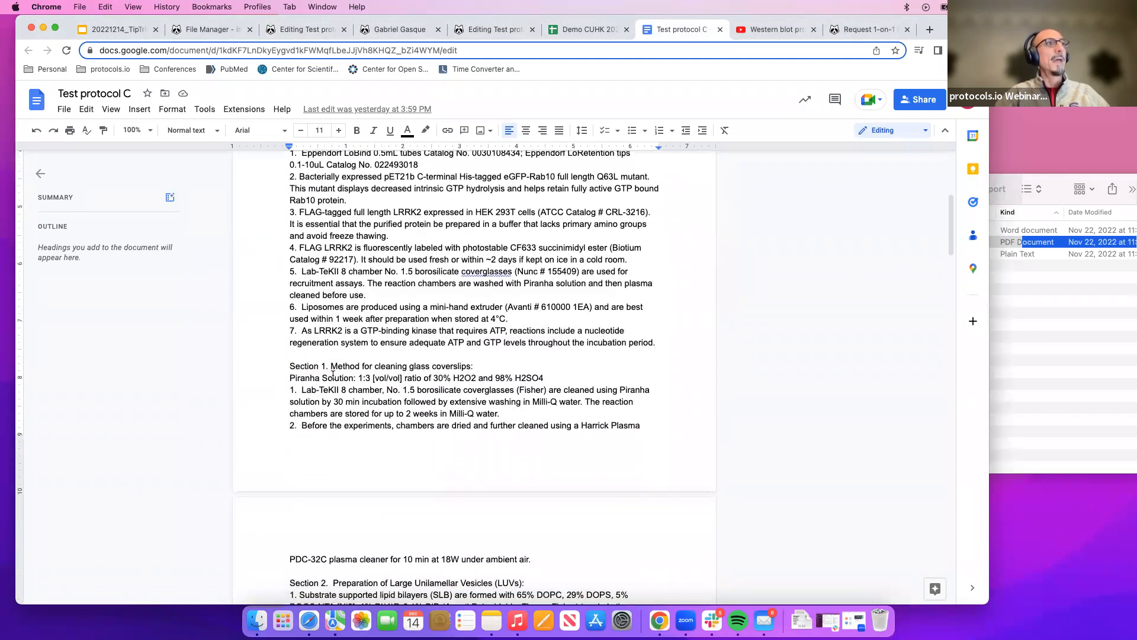
{"action": "scroll", "coordinate": [334, 365], "scroll_direction": "down", "scroll_amount": 2}
{"action": "scroll", "coordinate": [335, 366], "scroll_direction": "down", "scroll_amount": 2}
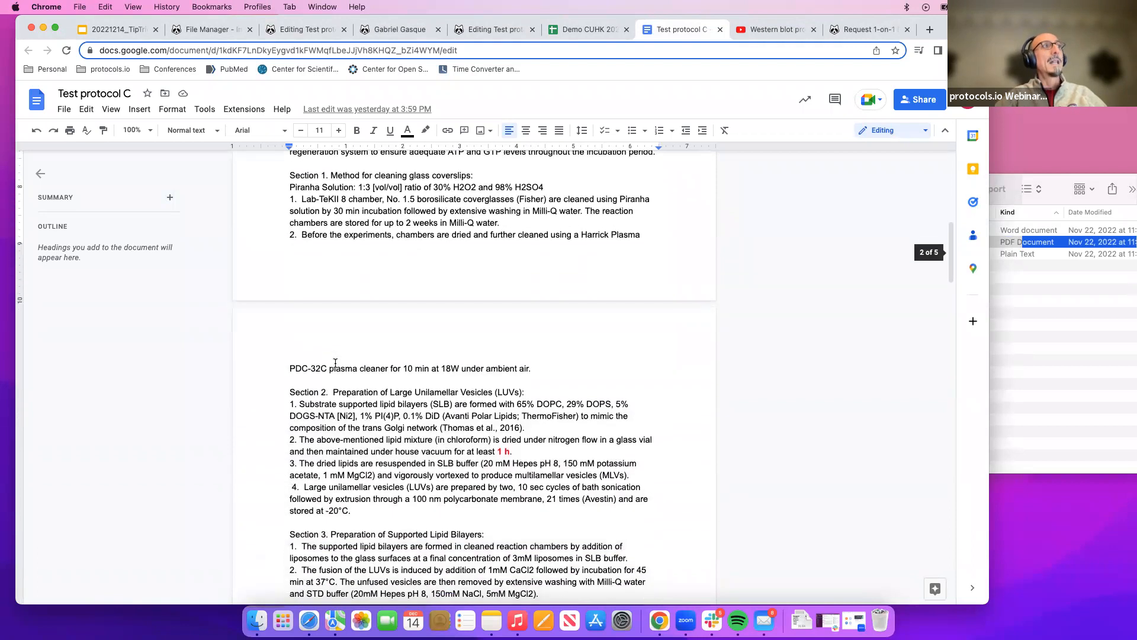
{"action": "scroll", "coordinate": [490, 346], "scroll_direction": "down", "scroll_amount": 1}
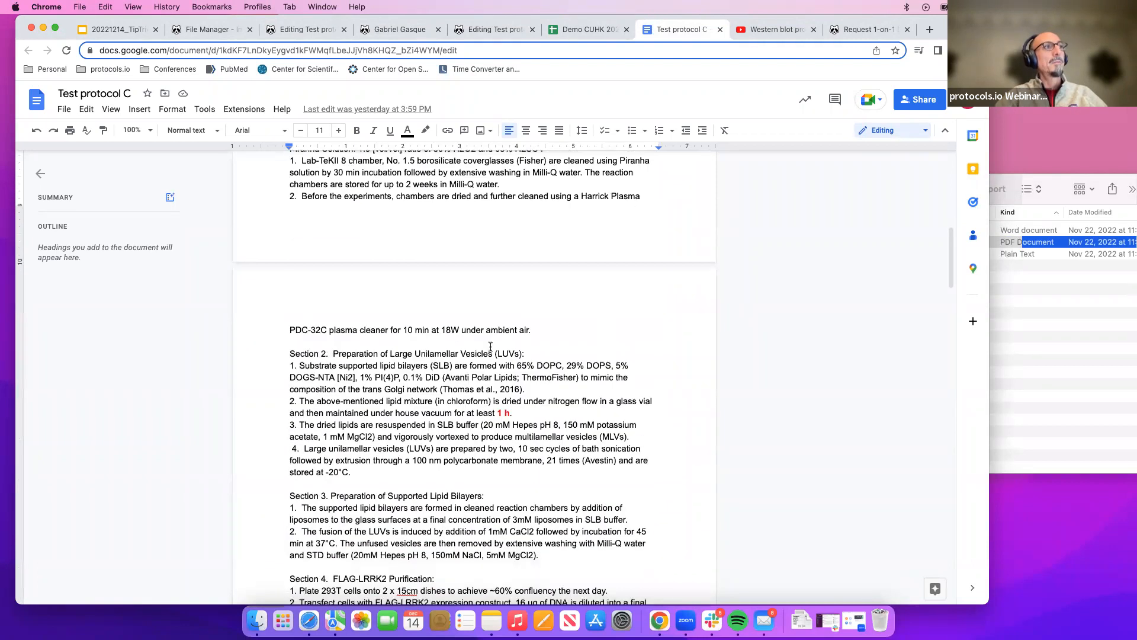
{"action": "scroll", "coordinate": [499, 379], "scroll_direction": "up", "scroll_amount": 2}
{"action": "scroll", "coordinate": [350, 229], "scroll_direction": "down", "scroll_amount": 4}
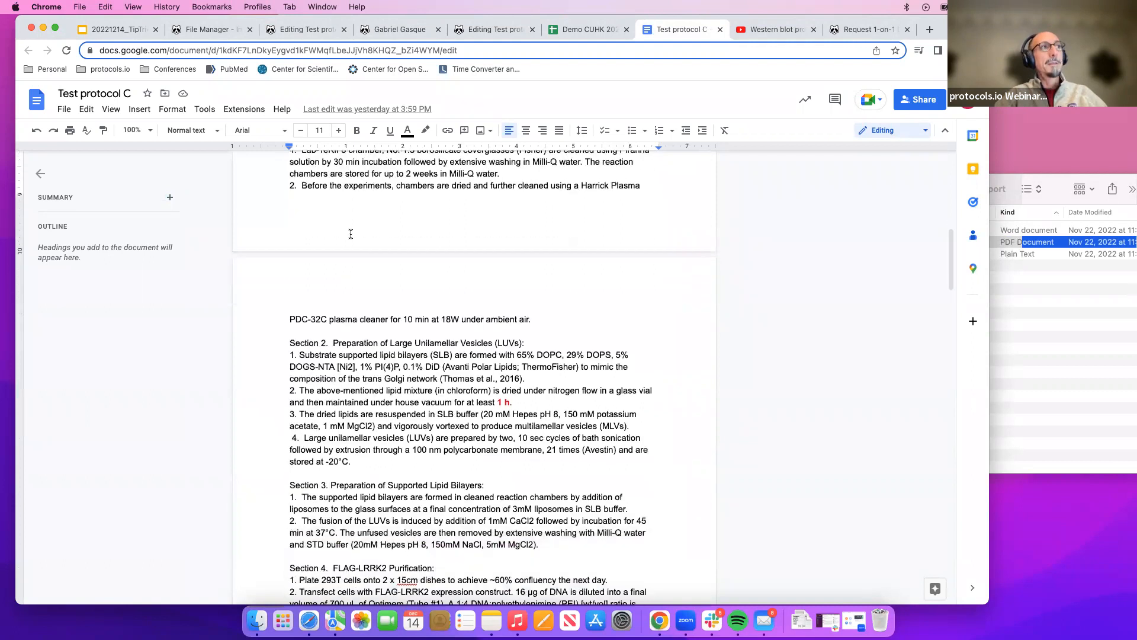
{"action": "scroll", "coordinate": [350, 335], "scroll_direction": "up", "scroll_amount": 2}
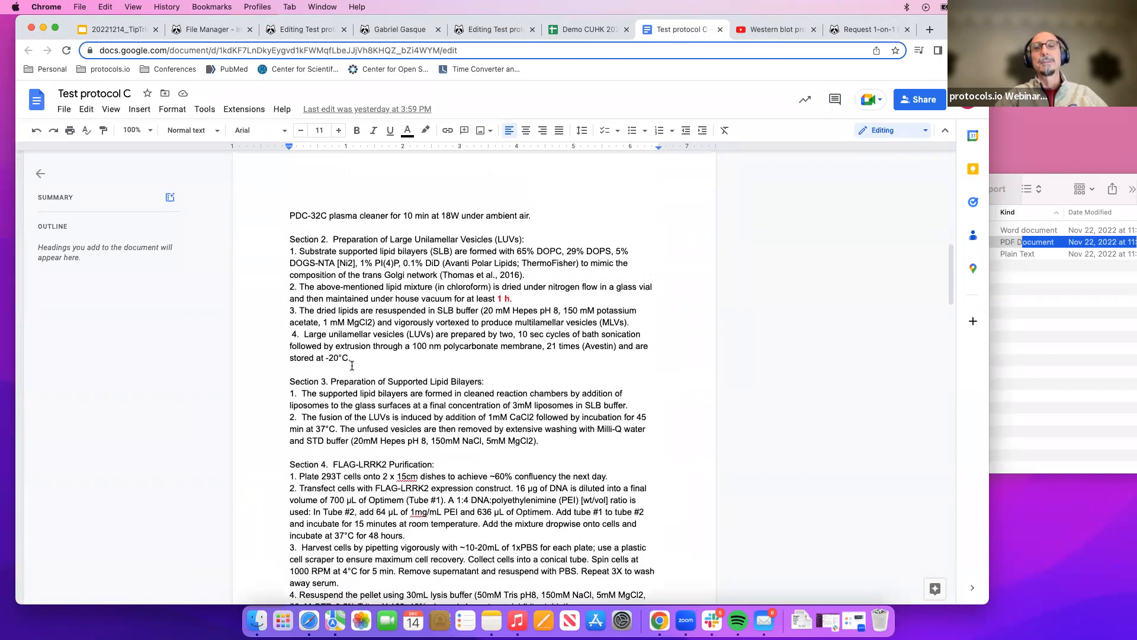
{"action": "scroll", "coordinate": [352, 365], "scroll_direction": "up", "scroll_amount": 10}
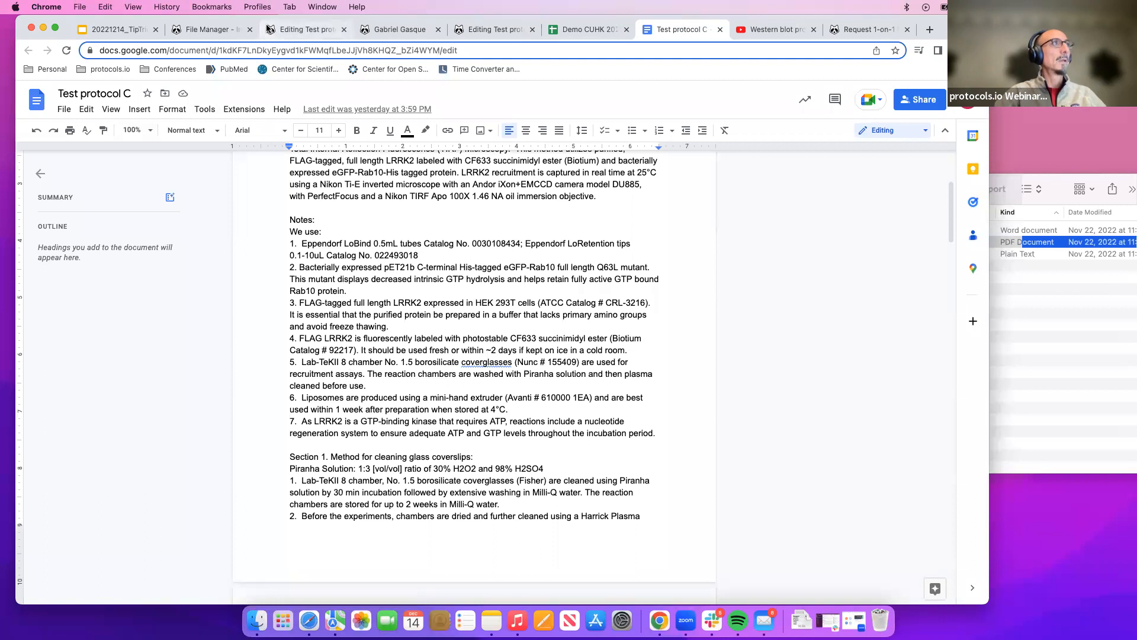
Switch to the new protocol's editor and rename it Test protocol 2 - imported steps.
{"action": "left_click", "coordinate": [478, 28]}
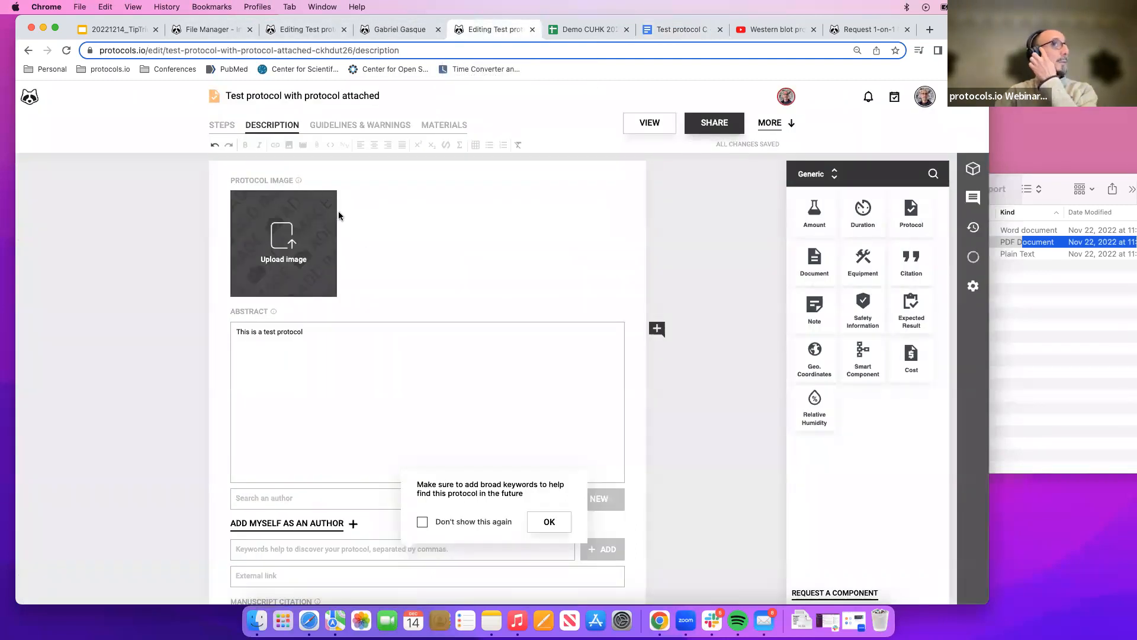
{"action": "scroll", "coordinate": [343, 240], "scroll_direction": "down", "scroll_amount": 1}
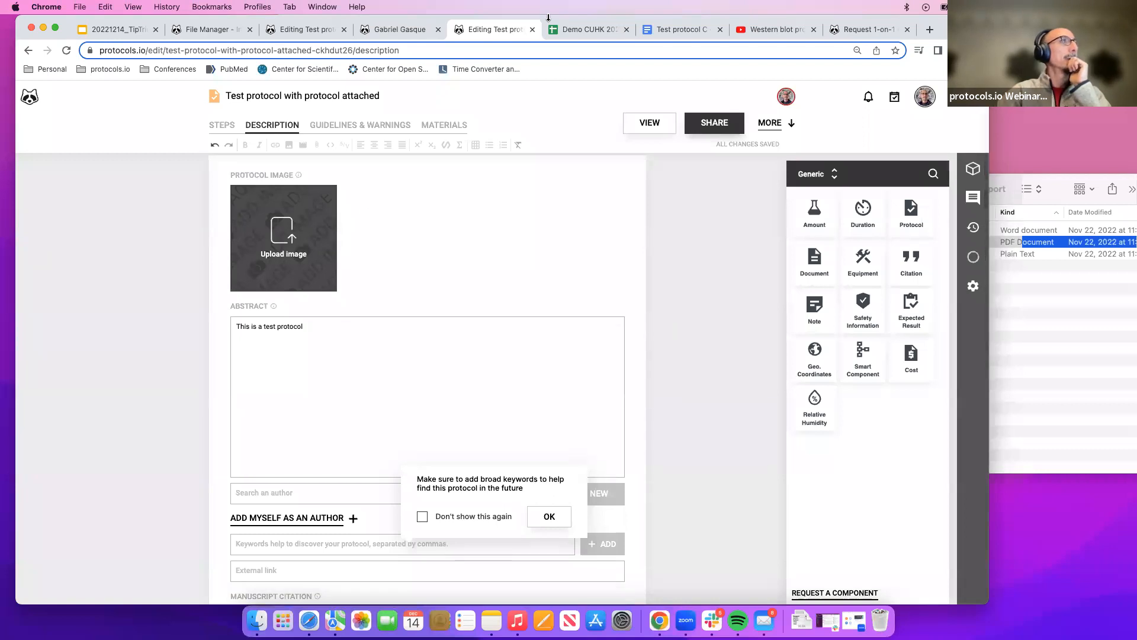
{"action": "left_click", "coordinate": [533, 29]}
{"action": "left_click", "coordinate": [300, 30]}
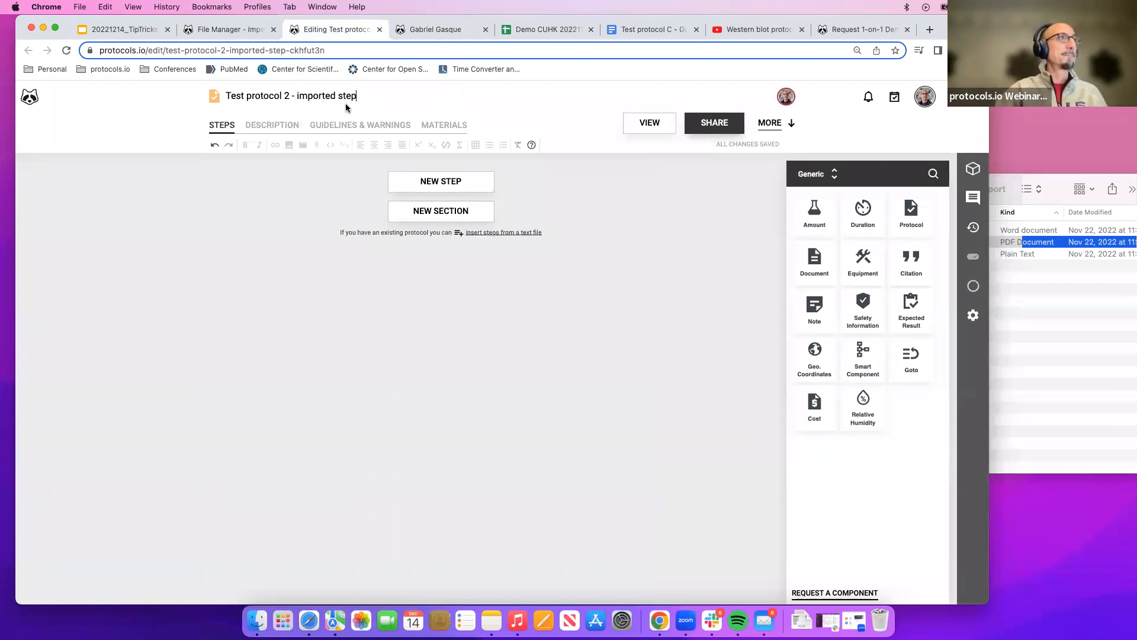
{"action": "type", "text": "s"}
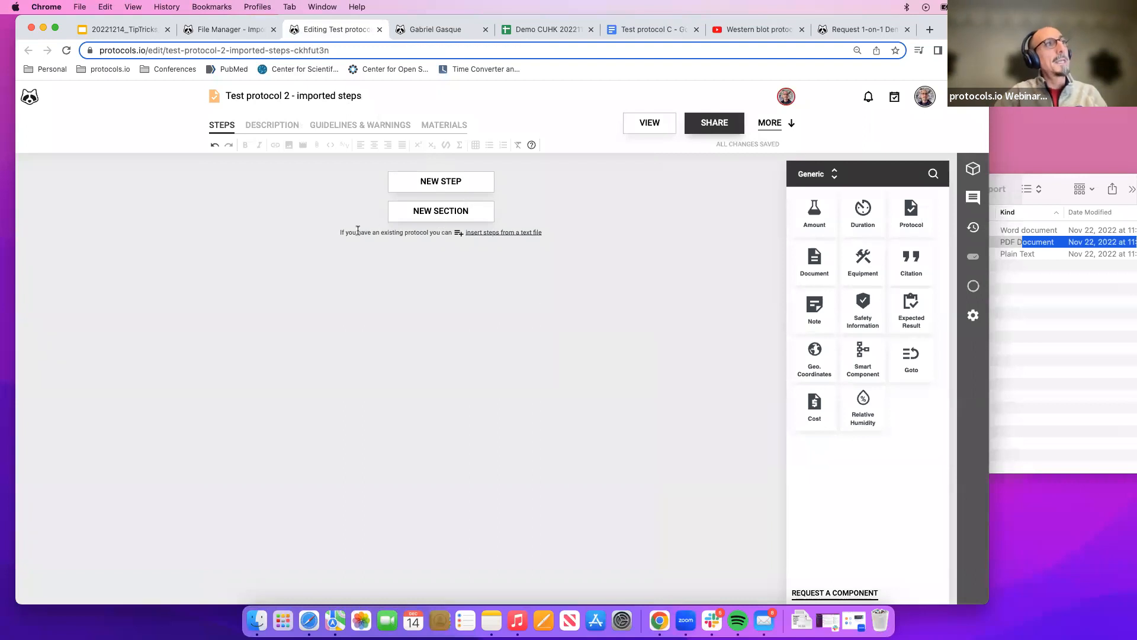
Open the dialog for inserting steps from a text file in the empty protocol.
{"action": "left_click_drag", "start_coordinate": [335, 233], "coordinate": [529, 239]}
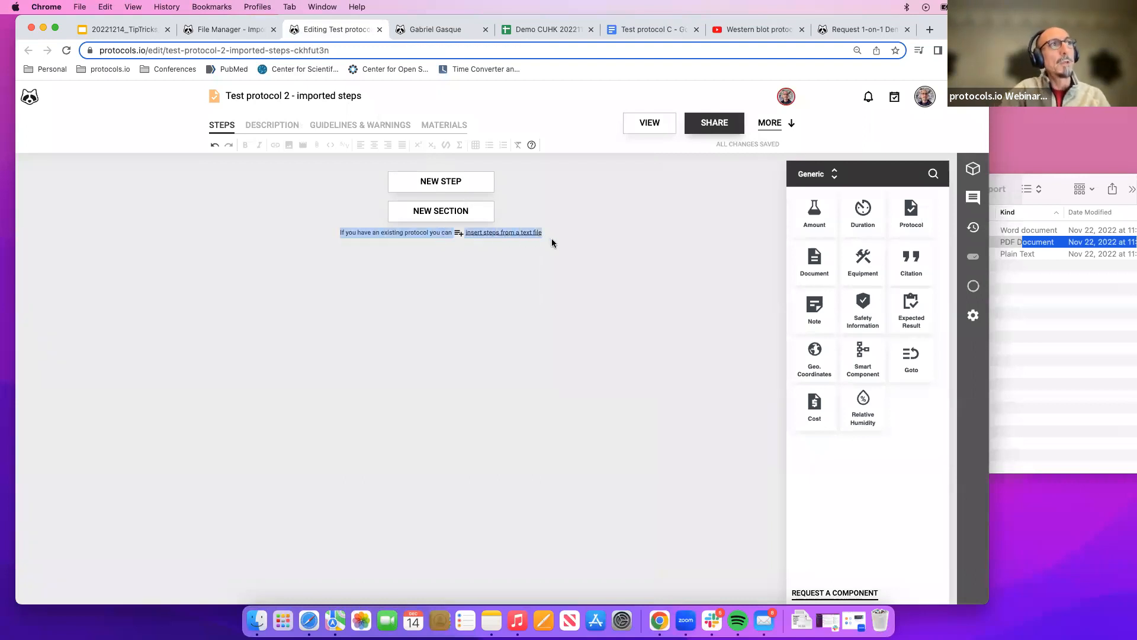
{"action": "left_click", "coordinate": [551, 236]}
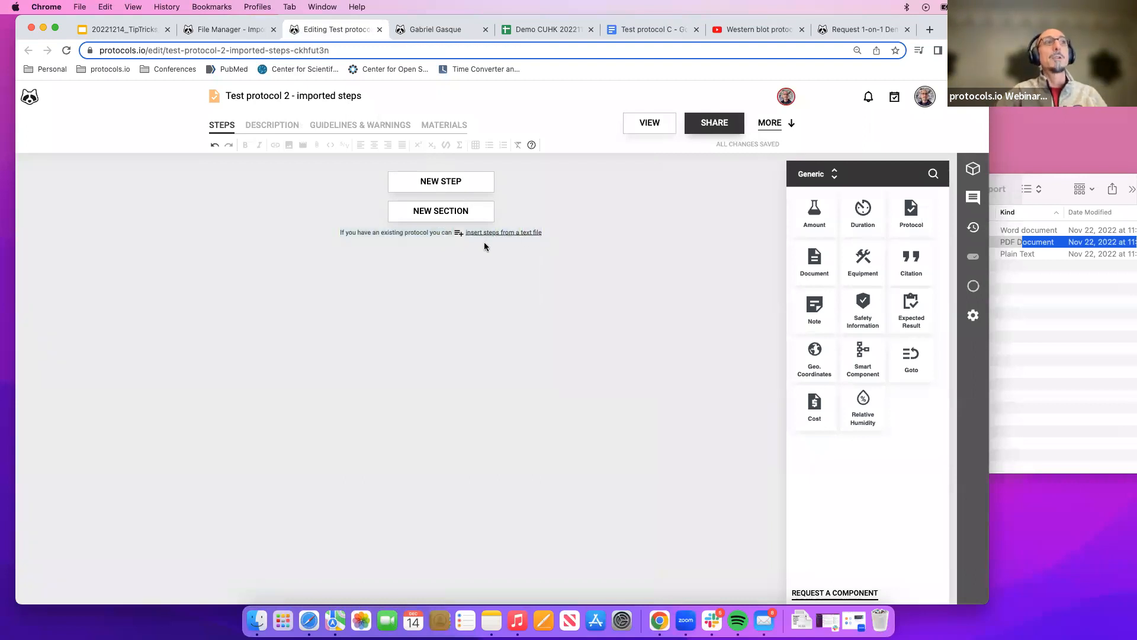
{"action": "left_click", "coordinate": [526, 234]}
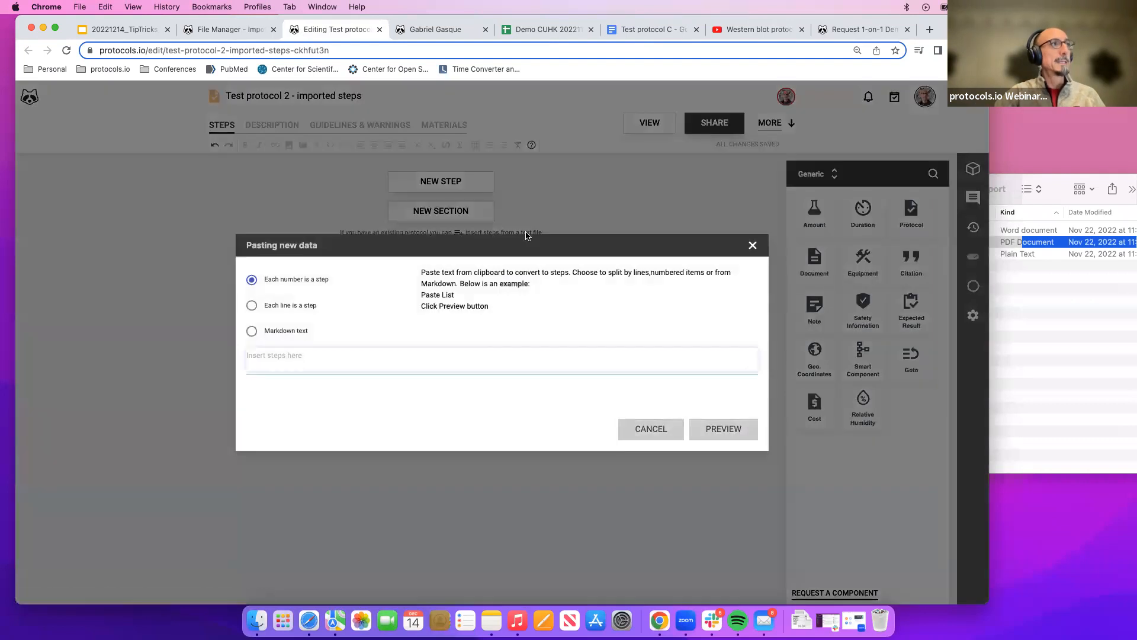
Select Section 1's two numbered coverslip-cleaning steps in the Test protocol C document for copying.
{"action": "left_click", "coordinate": [655, 30]}
{"action": "scroll", "coordinate": [382, 270], "scroll_direction": "down", "scroll_amount": 3}
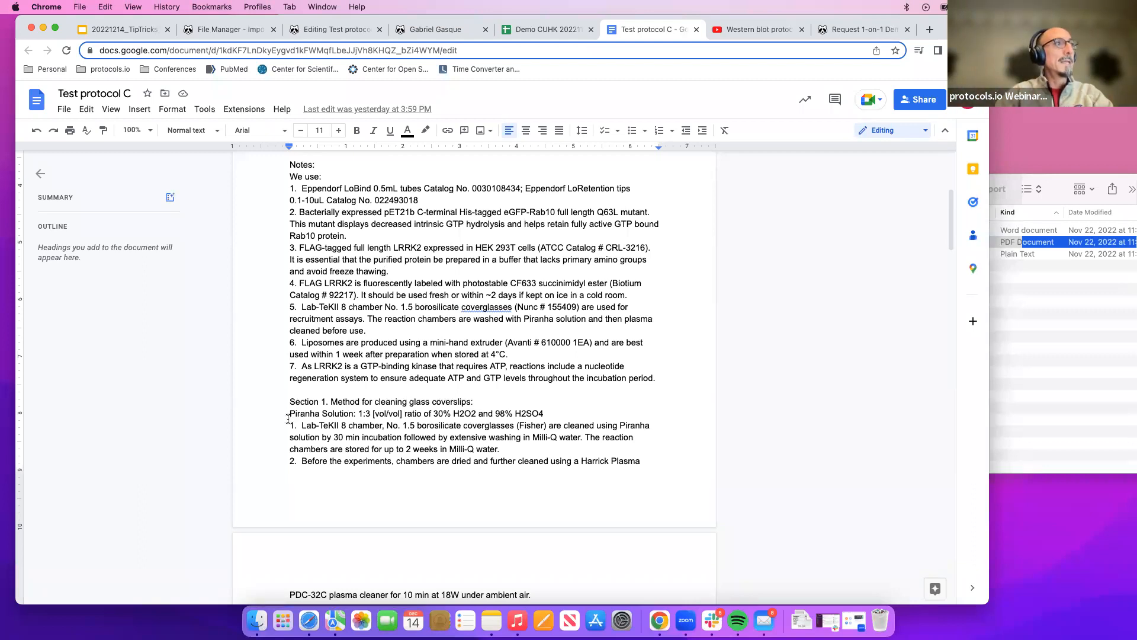
{"action": "scroll", "coordinate": [355, 414], "scroll_direction": "down", "scroll_amount": 3}
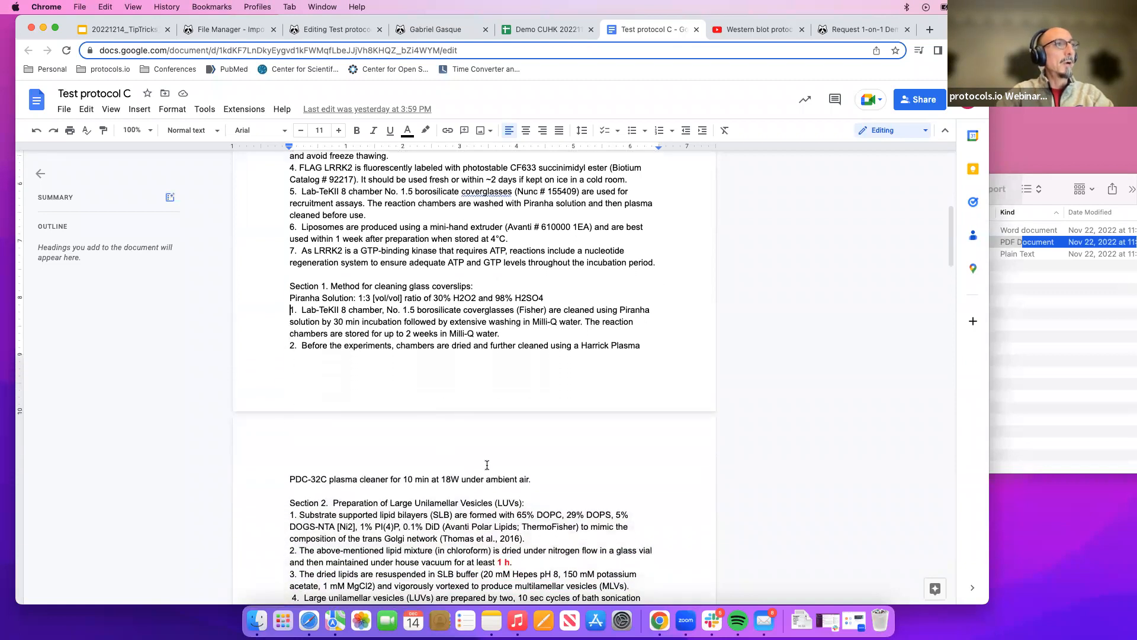
{"action": "left_click", "coordinate": [546, 480], "text": "shift"}
{"action": "key", "text": "super+c"}
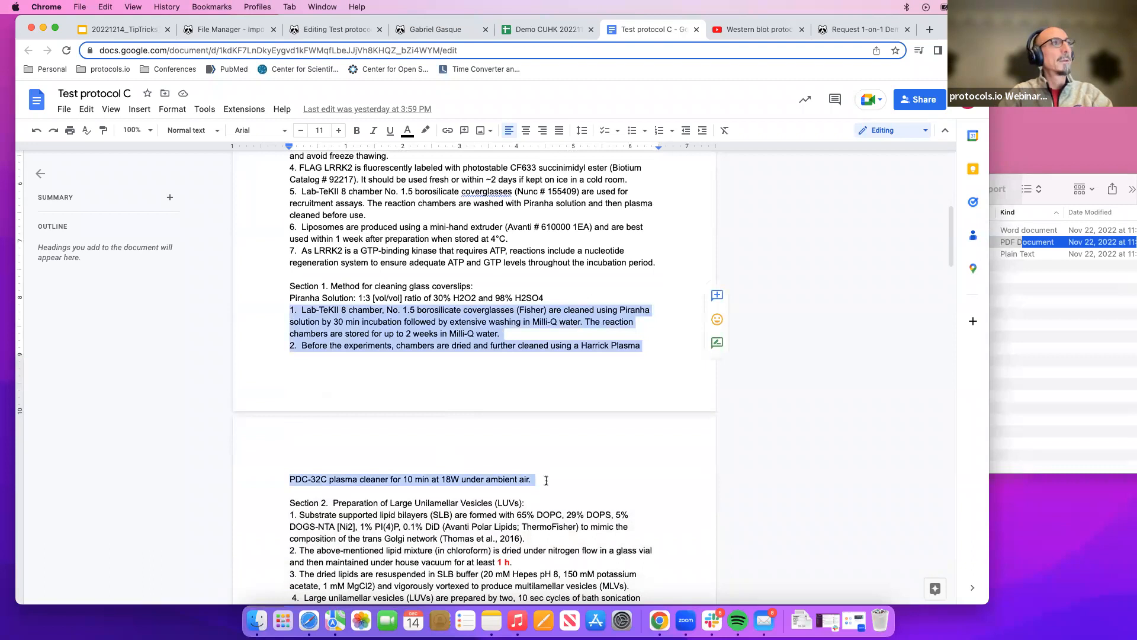
Paste the copied text into the Pasting new data dialog, preview it, and add both steps to the protocol.
{"action": "left_click", "coordinate": [412, 30]}
{"action": "left_click", "coordinate": [356, 29]}
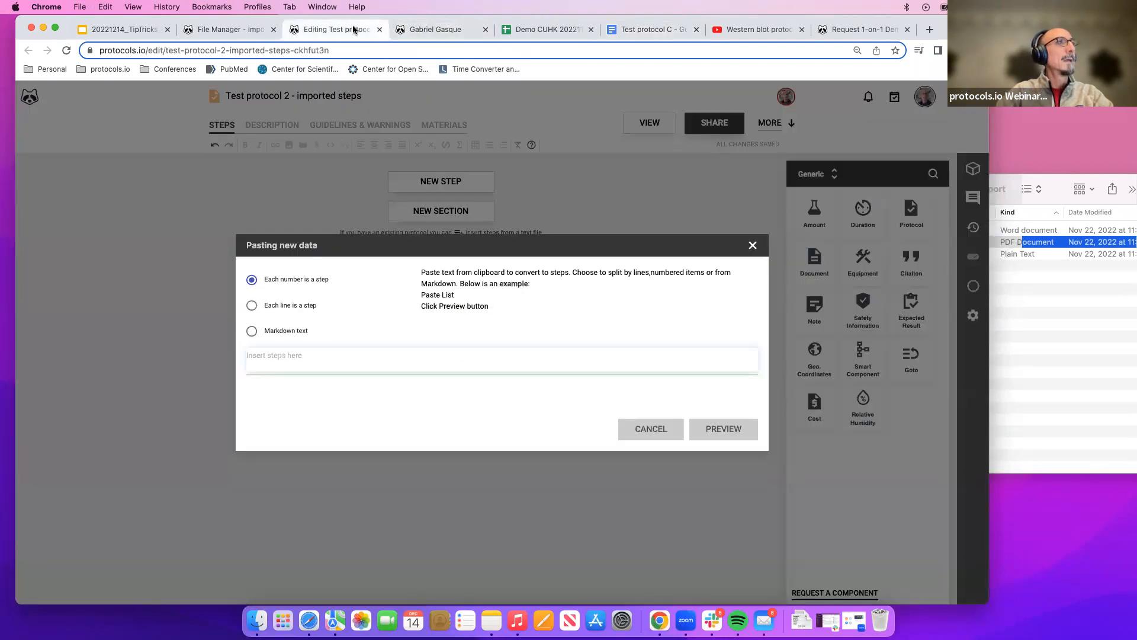
{"action": "key", "text": "super+v"}
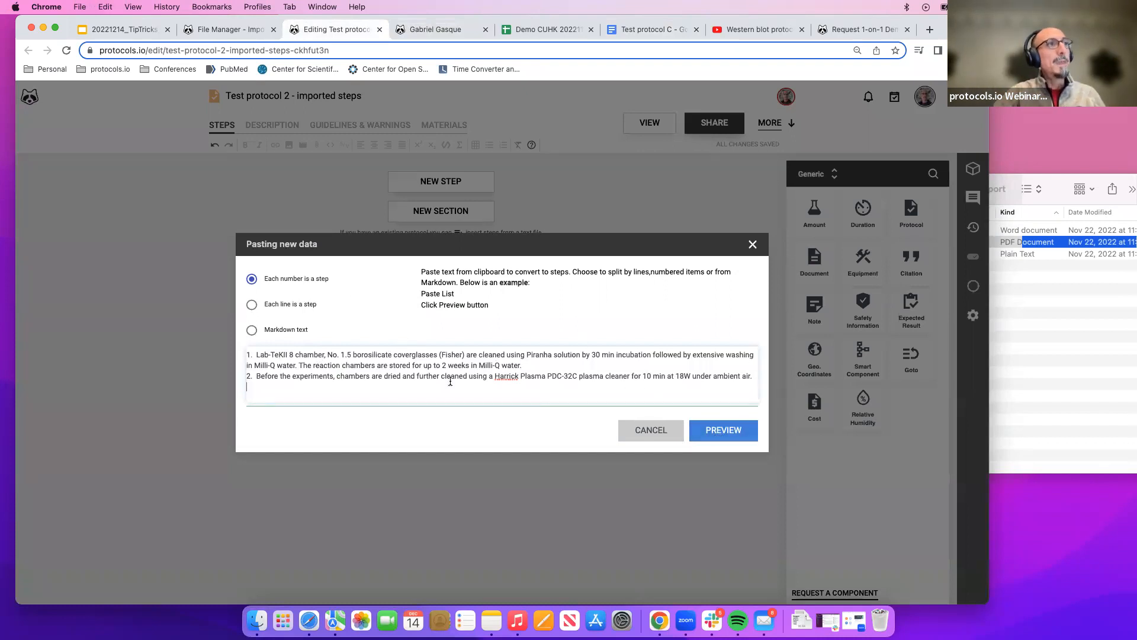
{"action": "left_click", "coordinate": [737, 432]}
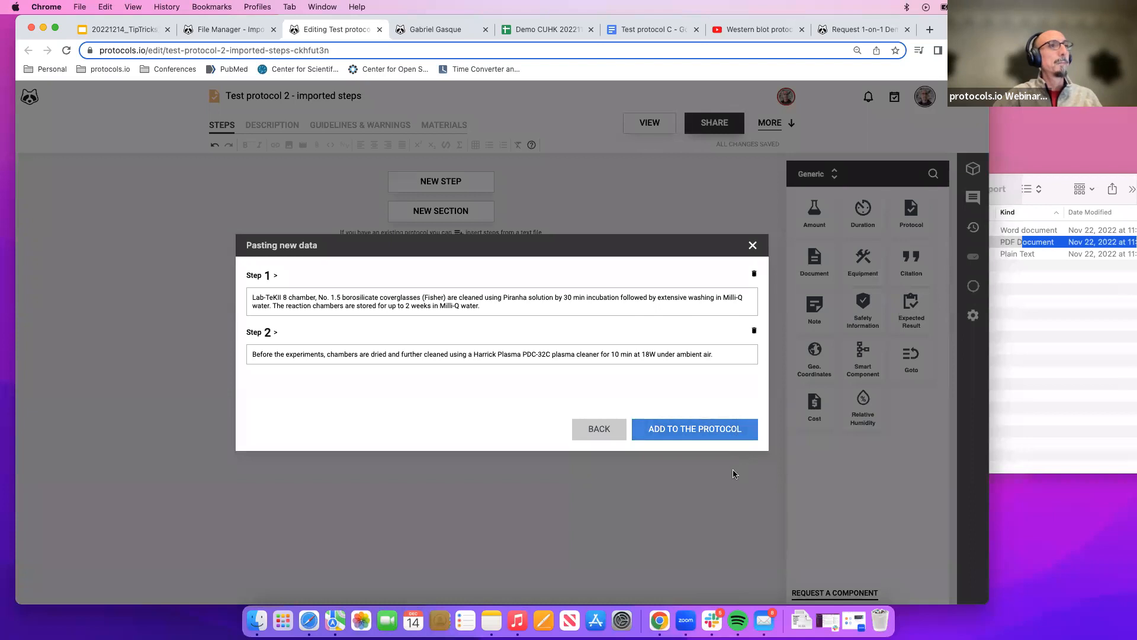
{"action": "left_click", "coordinate": [700, 437]}
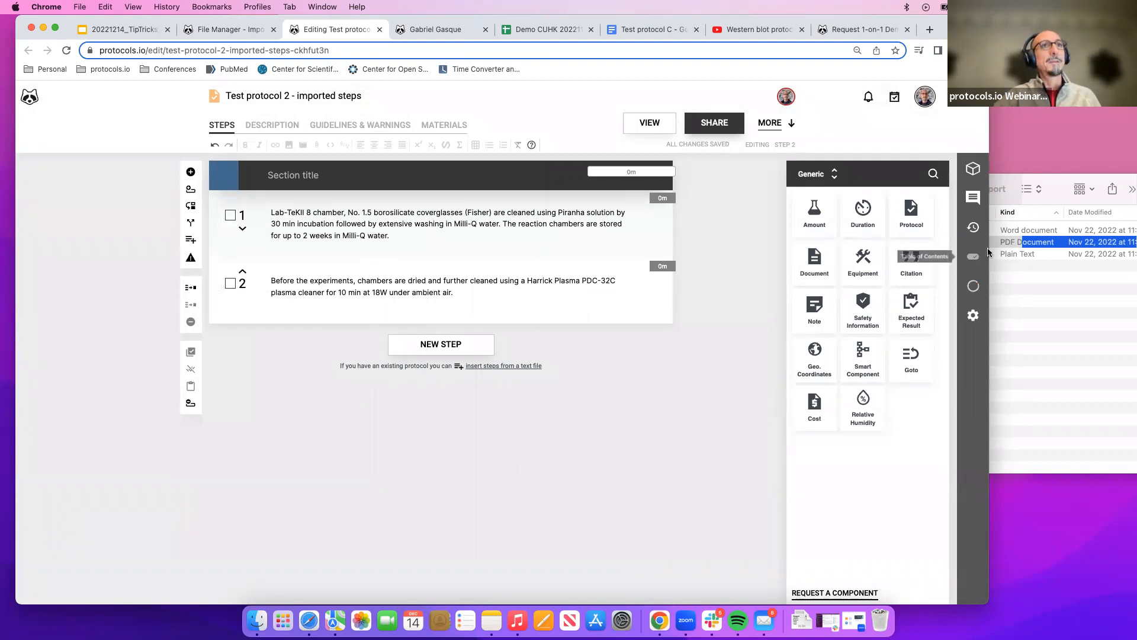
Copy the heading Method for cleaning glass coverslips from the document and paste it as the protocol's section title.
{"action": "left_click", "coordinate": [635, 29]}
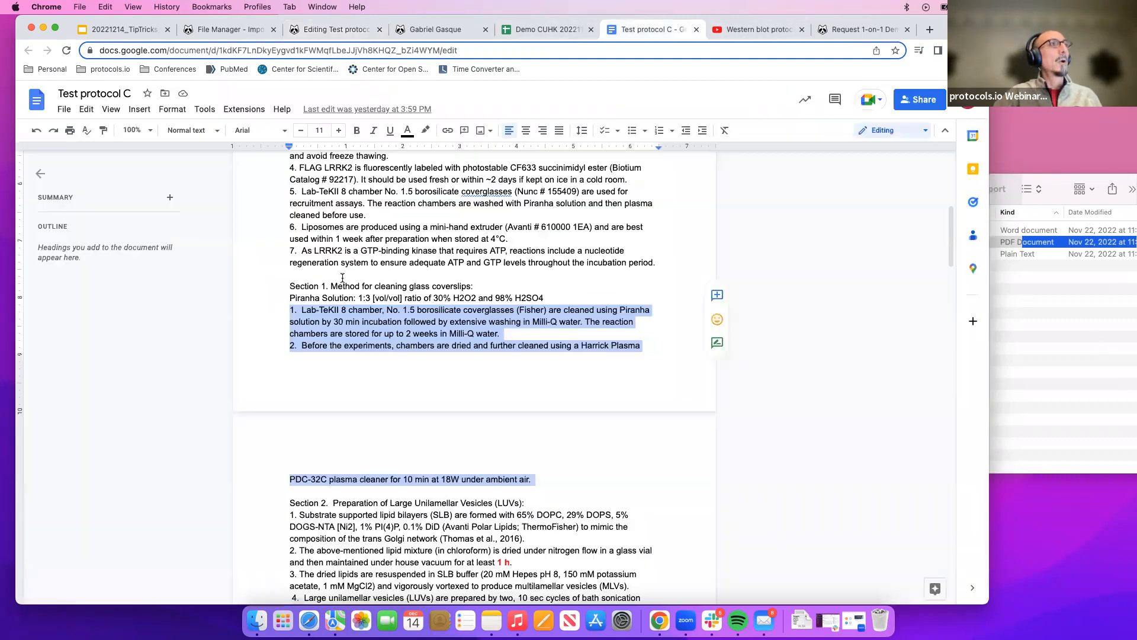
{"action": "left_click_drag", "start_coordinate": [330, 284], "coordinate": [471, 282]}
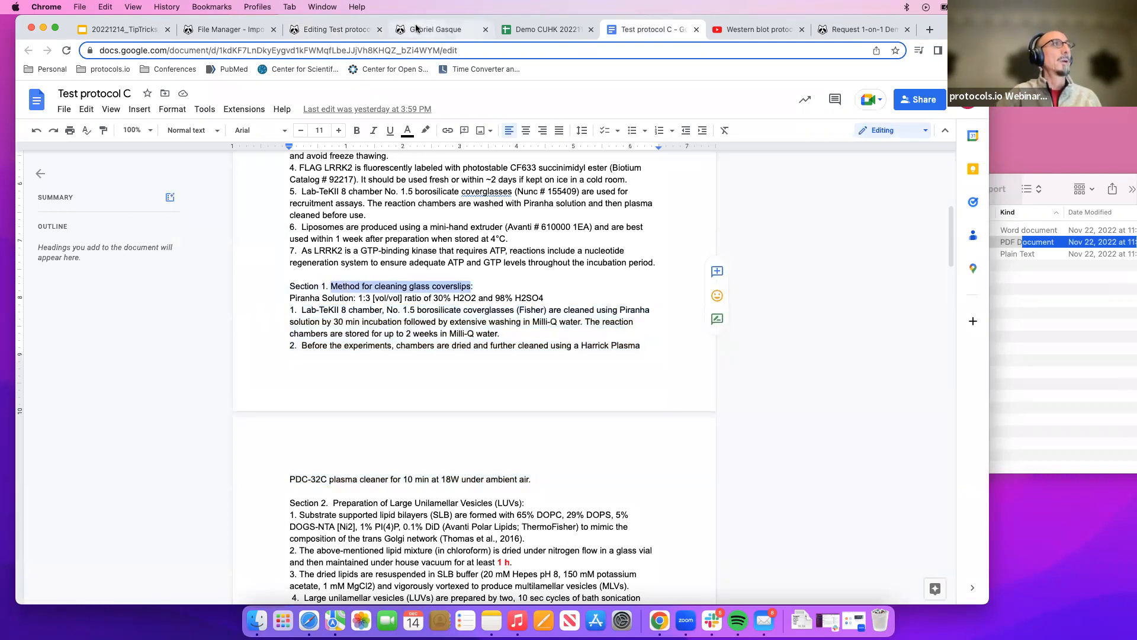
{"action": "left_click", "coordinate": [350, 30]}
{"action": "left_click", "coordinate": [315, 176]}
{"action": "key", "text": "super+v"}
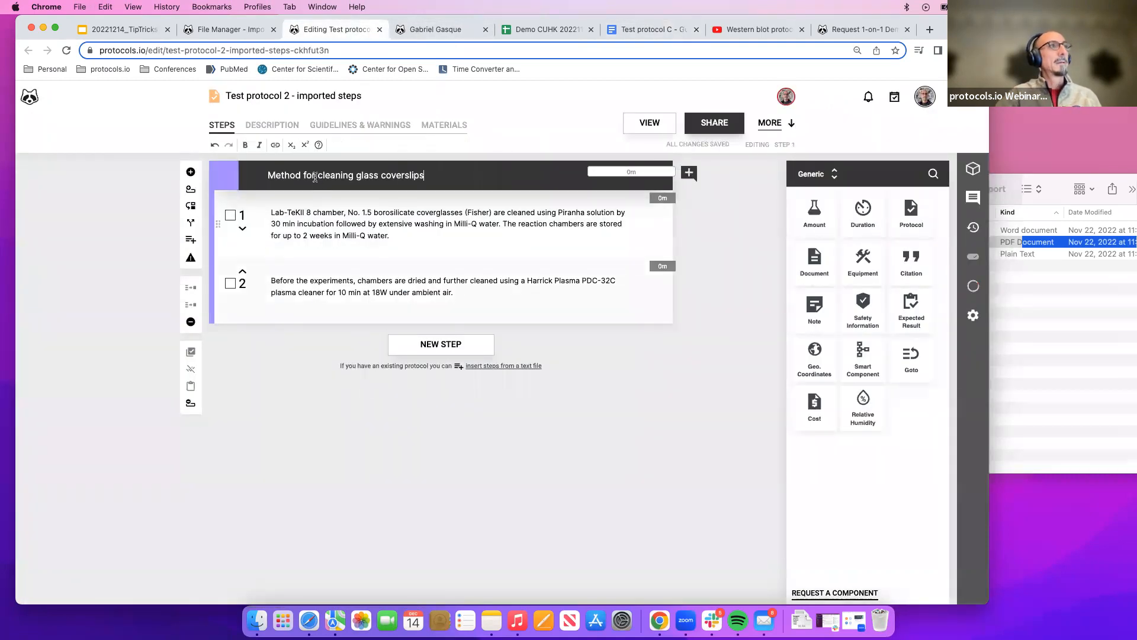
Add a note to step 1 containing the copied Piranha Solution: 1:3 [vol/vol] ratio of 30% H2O2 and 98% H2SO4 line.
{"action": "left_click", "coordinate": [659, 30]}
{"action": "left_click_drag", "start_coordinate": [290, 297], "coordinate": [541, 296]}
{"action": "key", "text": "super+c"}
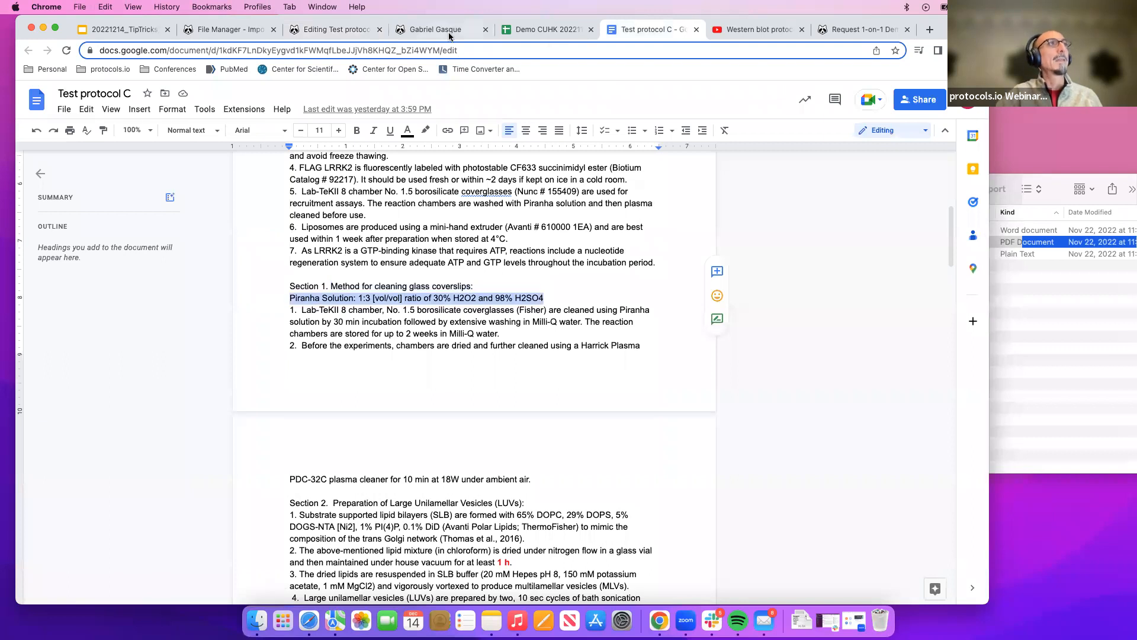
{"action": "left_click", "coordinate": [330, 31]}
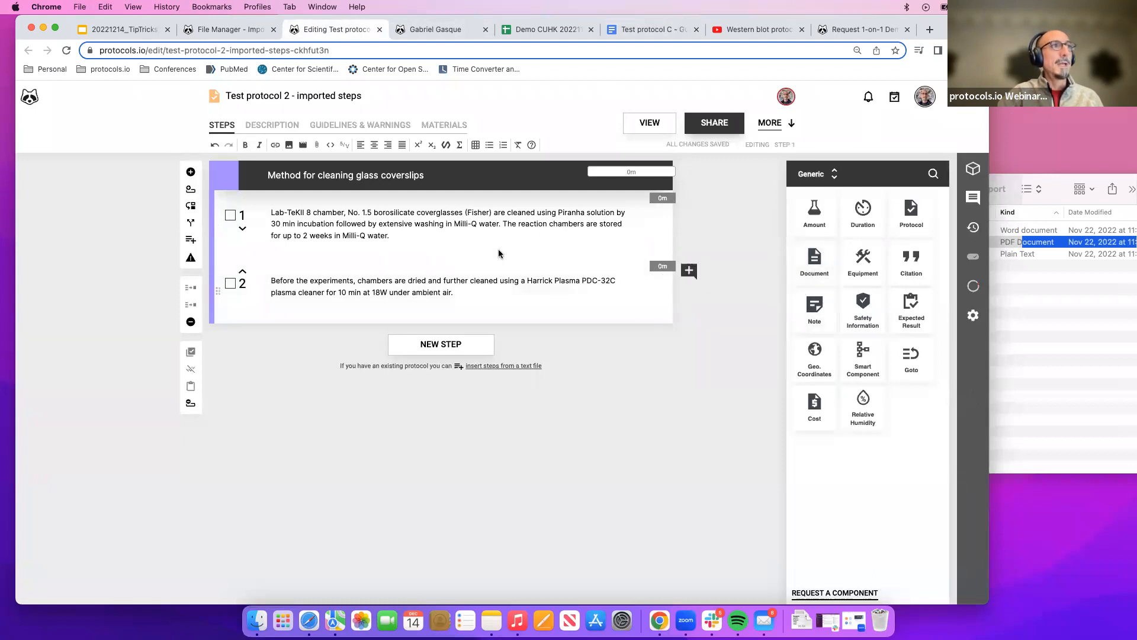
{"action": "left_click", "coordinate": [816, 317]}
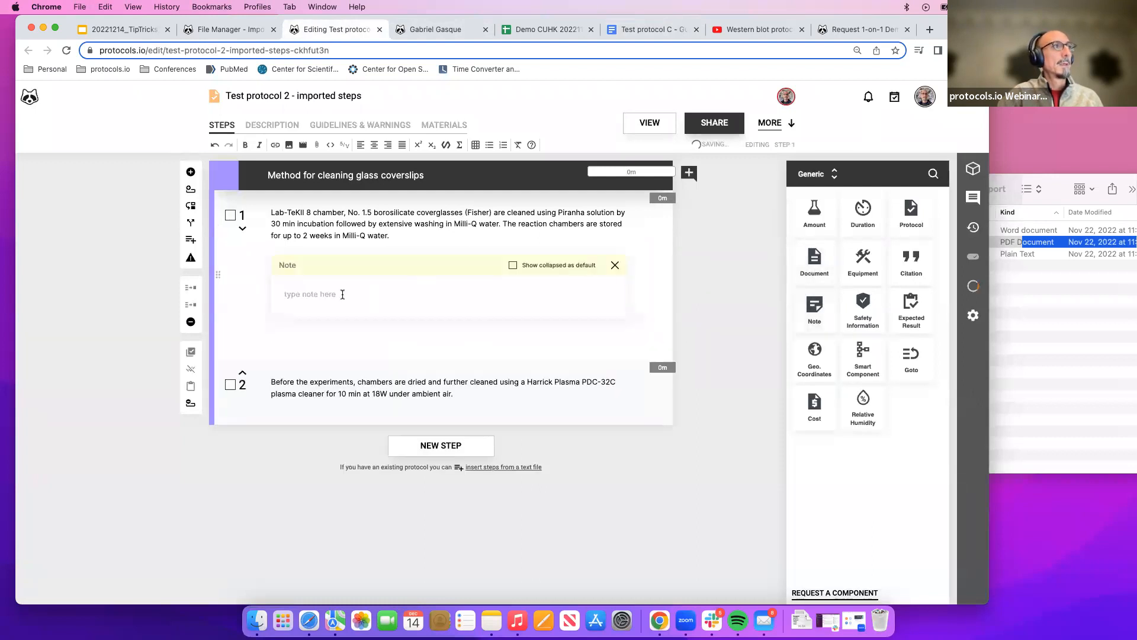
{"action": "key", "text": "super+v"}
{"action": "left_click", "coordinate": [329, 382]}
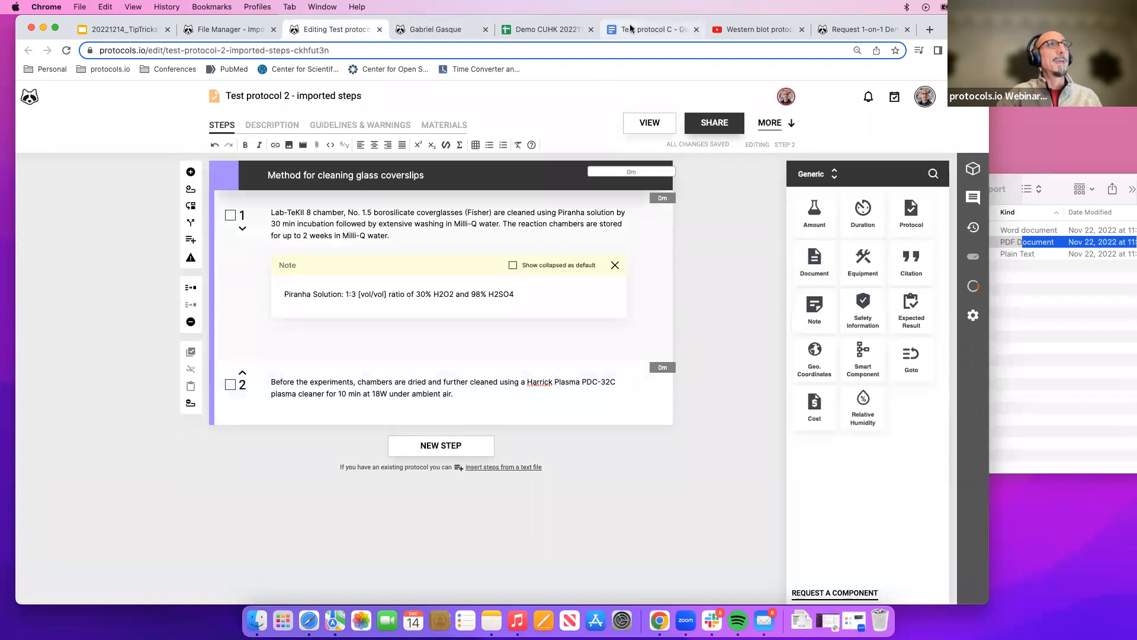
Select Section 2's four numbered steps on preparing Large Unilamellar Vesicles in the document for copying.
{"action": "left_click", "coordinate": [652, 29]}
{"action": "scroll", "coordinate": [378, 362], "scroll_direction": "down", "scroll_amount": 2}
{"action": "scroll", "coordinate": [378, 362], "scroll_direction": "down", "scroll_amount": 4}
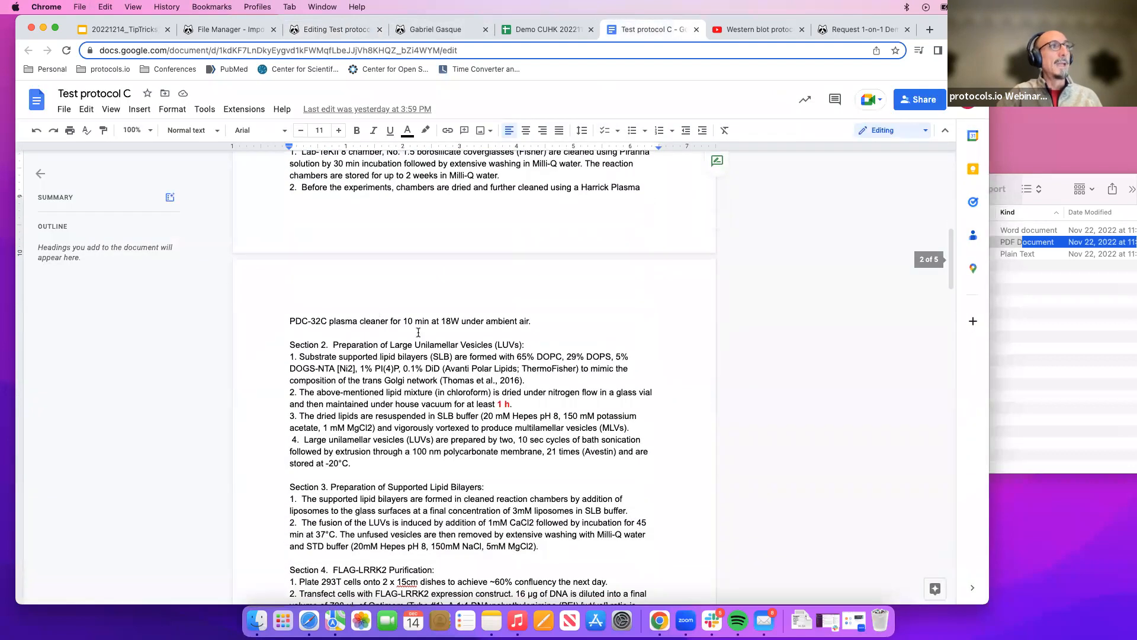
{"action": "left_click_drag", "start_coordinate": [290, 357], "coordinate": [400, 462]}
{"action": "key", "text": "super+c"}
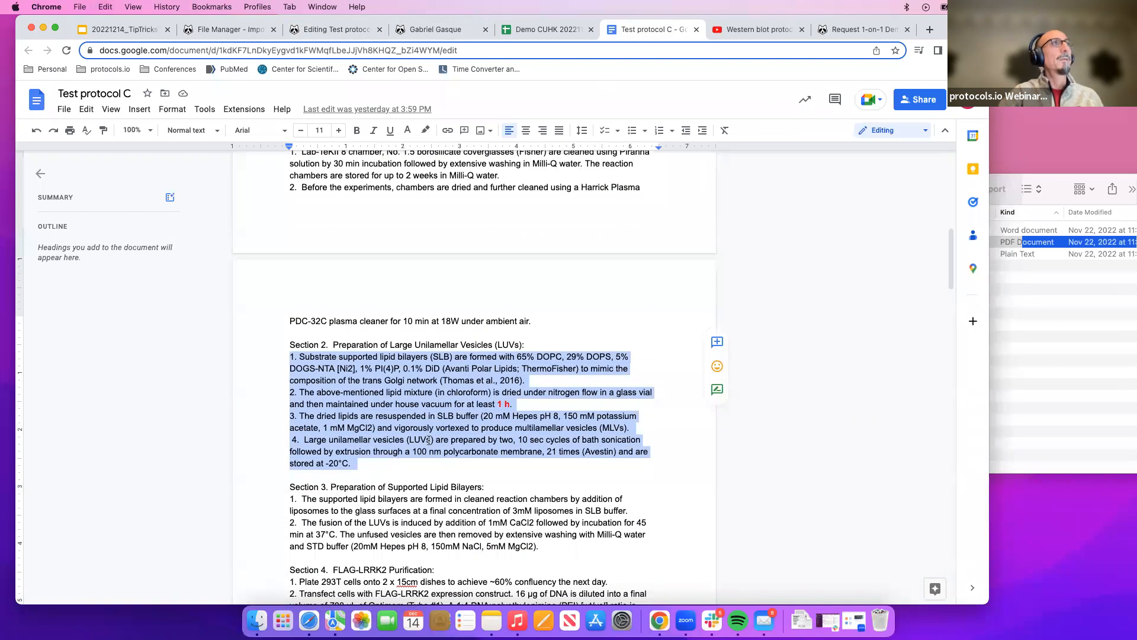
Insert the copied Section 2 steps through the text import dialog, previewing and adding them to the protocol.
{"action": "left_click", "coordinate": [352, 32]}
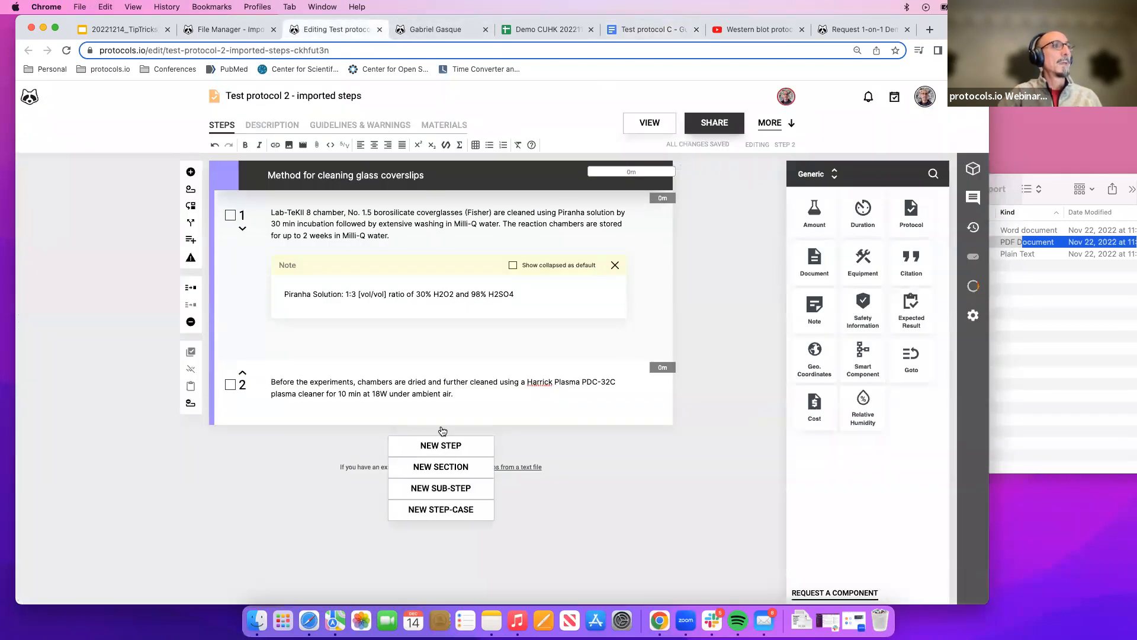
{"action": "left_click", "coordinate": [508, 467]}
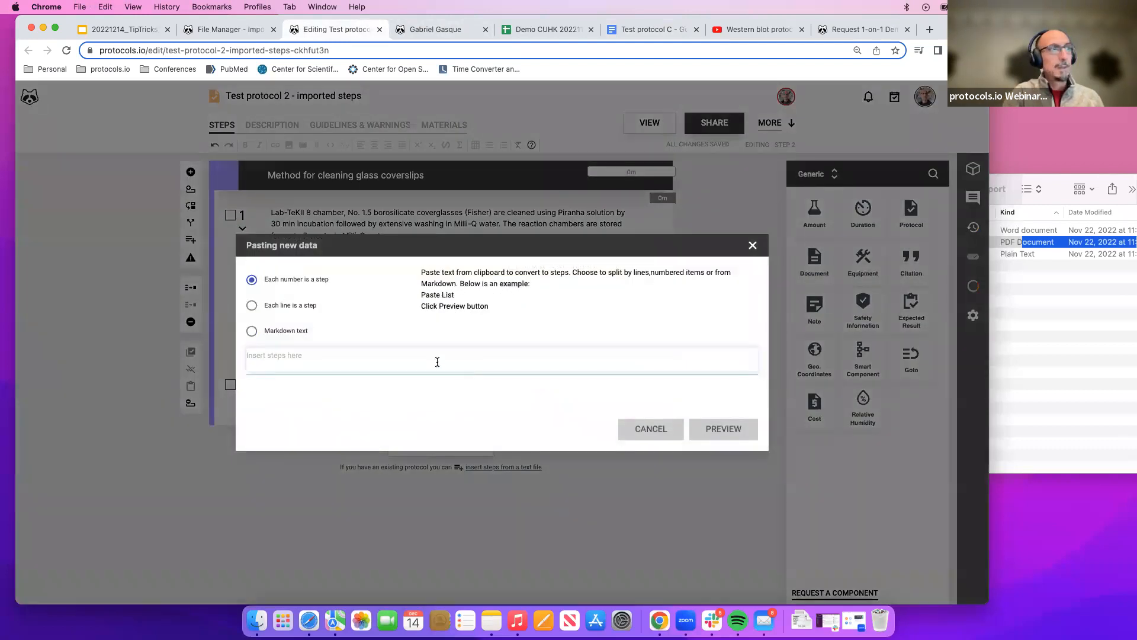
{"action": "key", "text": "super+v"}
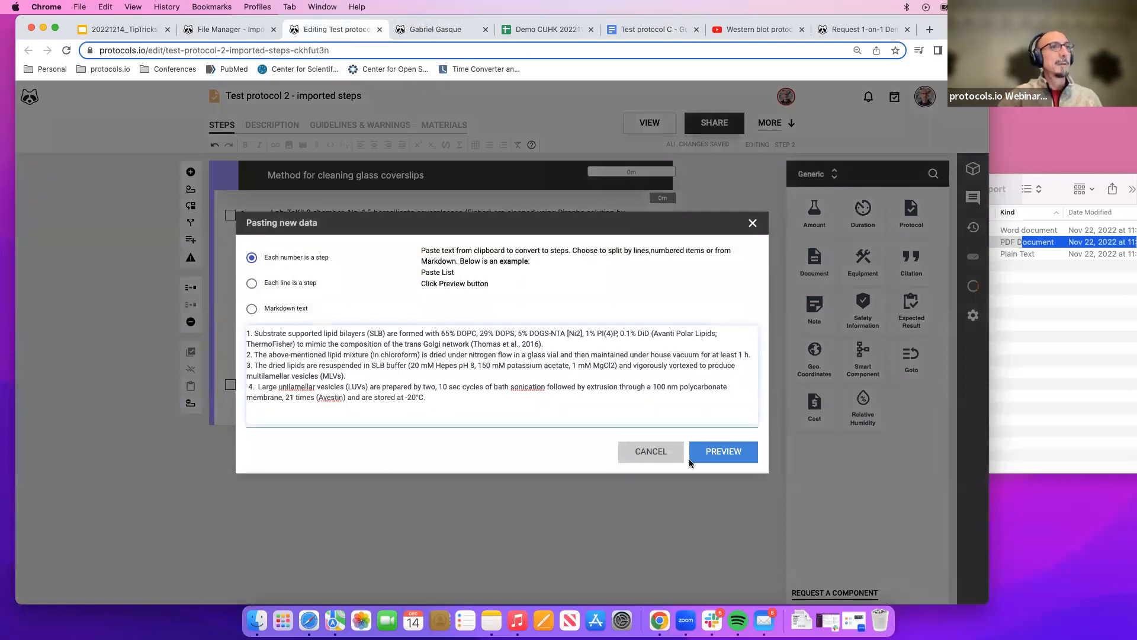
{"action": "left_click", "coordinate": [719, 456]}
{"action": "left_click", "coordinate": [713, 466]}
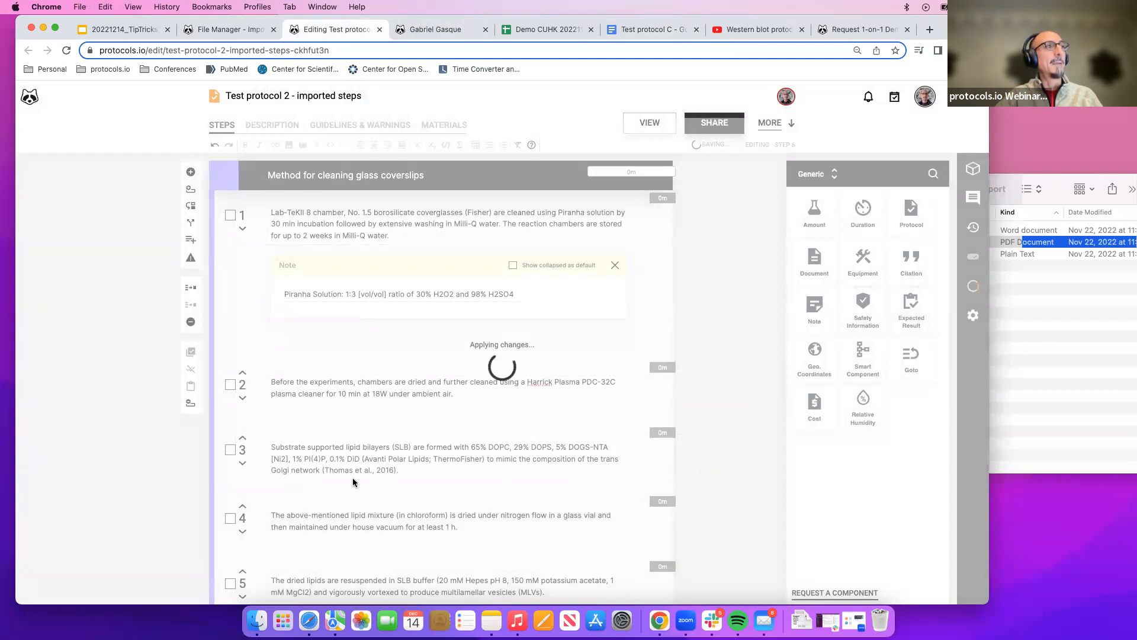
Start a new section in the protocol beginning at step 3.
{"action": "scroll", "coordinate": [348, 478], "scroll_direction": "down", "scroll_amount": 3}
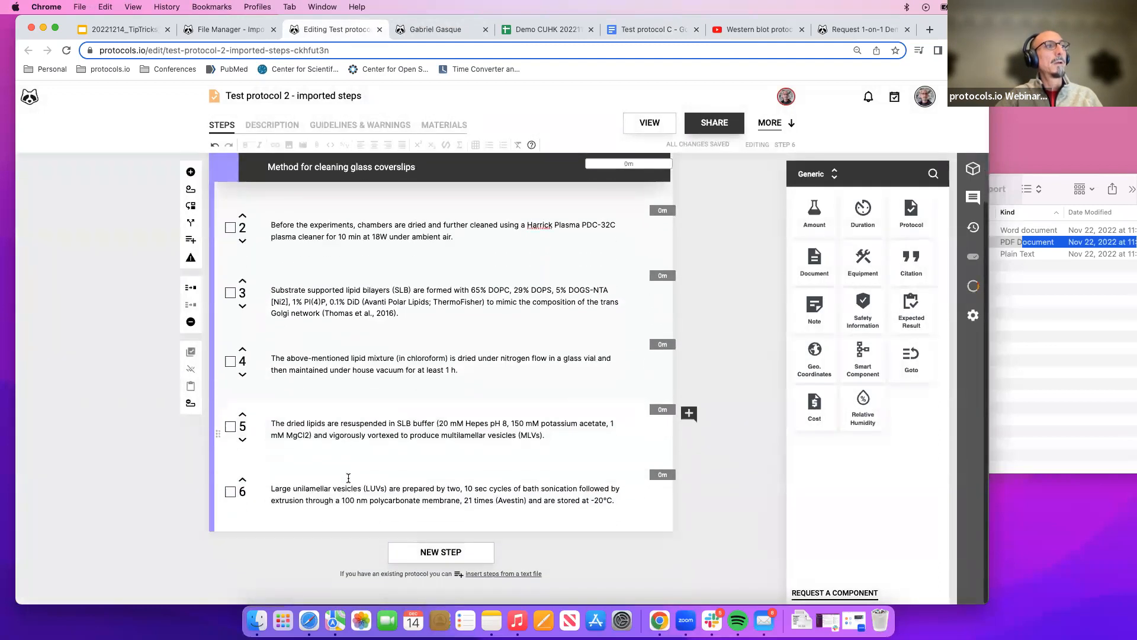
{"action": "scroll", "coordinate": [348, 477], "scroll_direction": "up", "scroll_amount": 5}
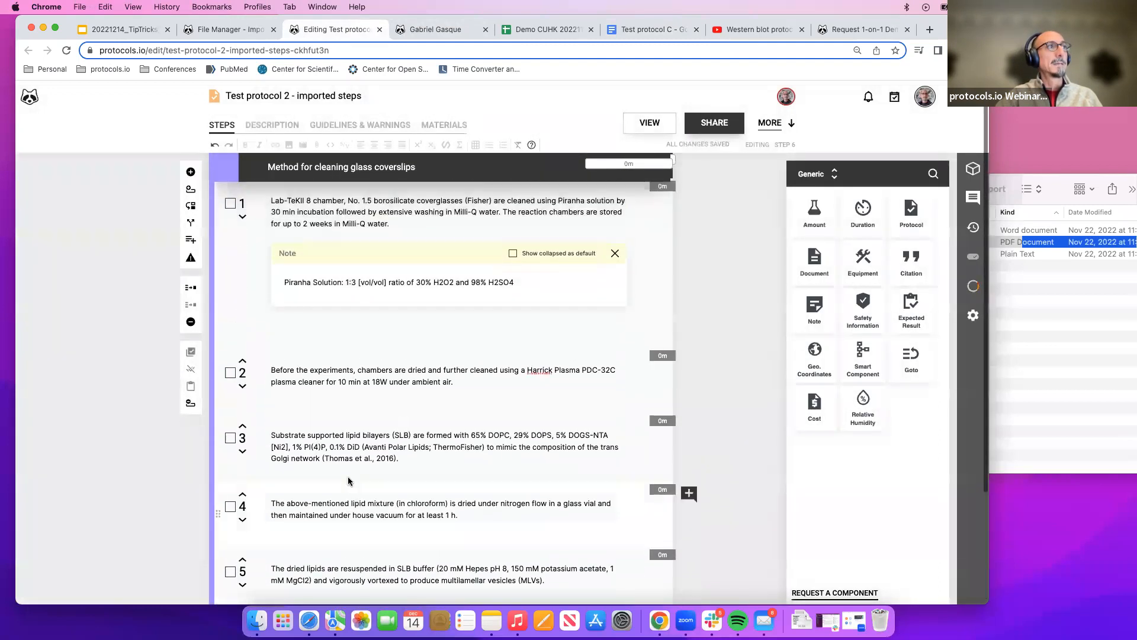
{"action": "scroll", "coordinate": [270, 236], "scroll_direction": "up", "scroll_amount": 1}
{"action": "scroll", "coordinate": [271, 235], "scroll_direction": "down", "scroll_amount": 1}
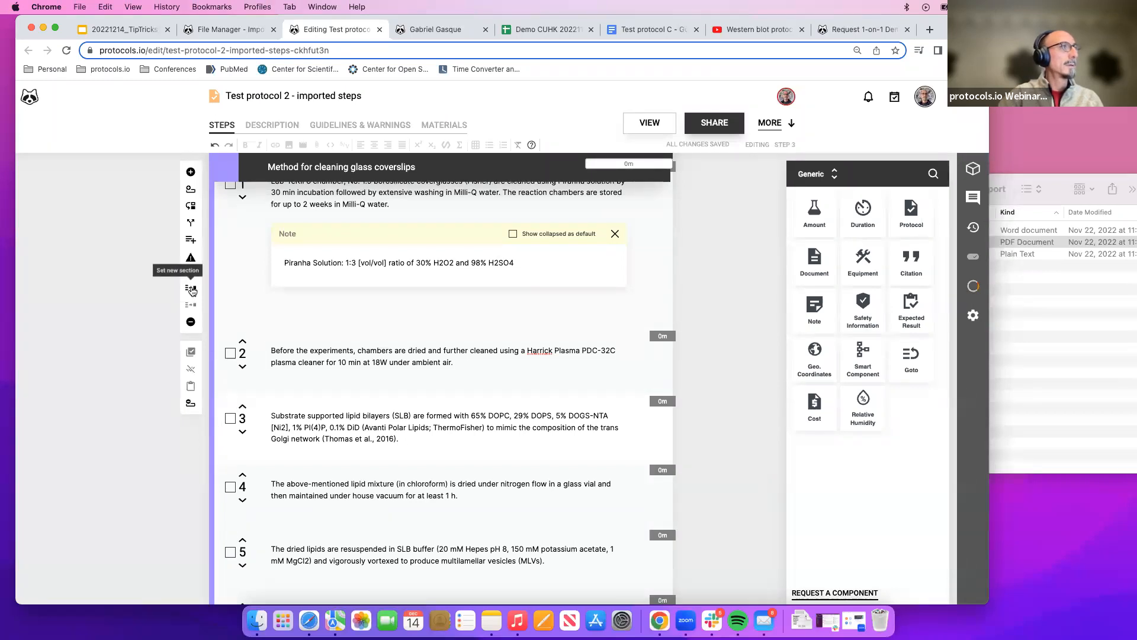
{"action": "left_click", "coordinate": [191, 289]}
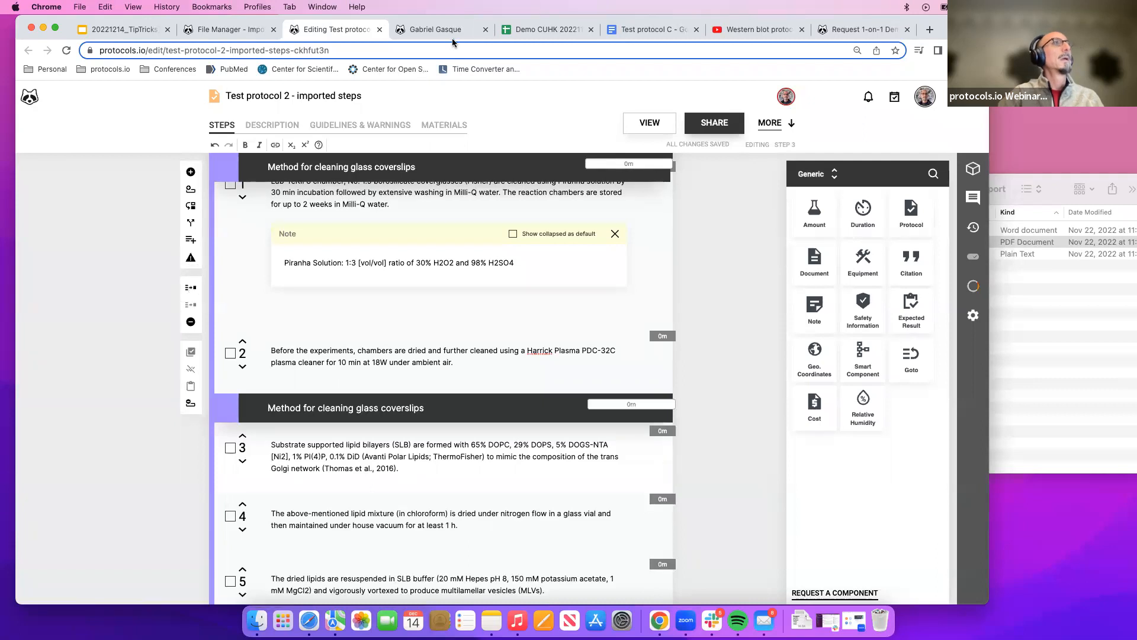
Copy the heading Preparation of Large Unilamellar Vesicles (LUVs from the document and paste it as the new section's title.
{"action": "left_click", "coordinate": [643, 30]}
{"action": "left_click_drag", "start_coordinate": [333, 344], "coordinate": [518, 343]}
{"action": "key", "text": "super+c"}
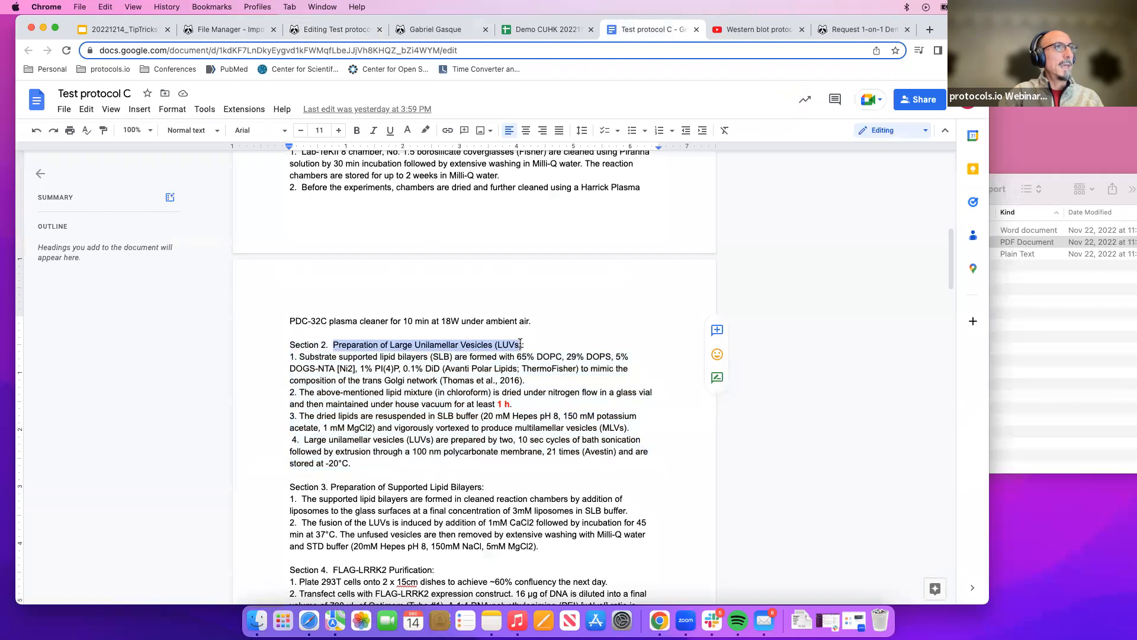
{"action": "left_click", "coordinate": [343, 29]}
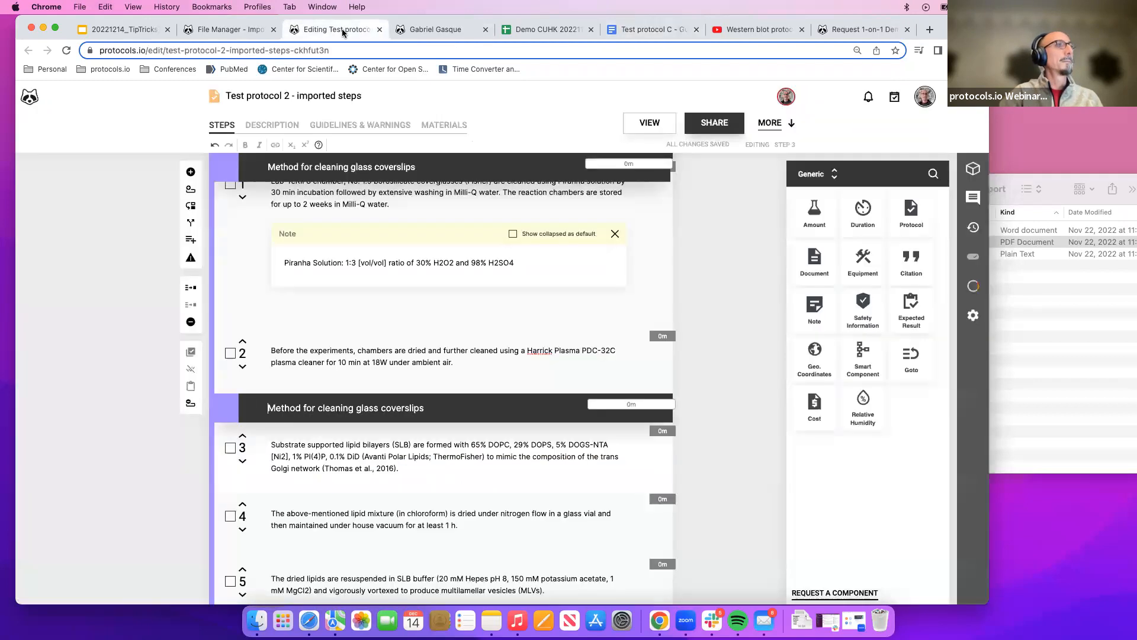
{"action": "left_click_drag", "start_coordinate": [423, 412], "coordinate": [249, 408]}
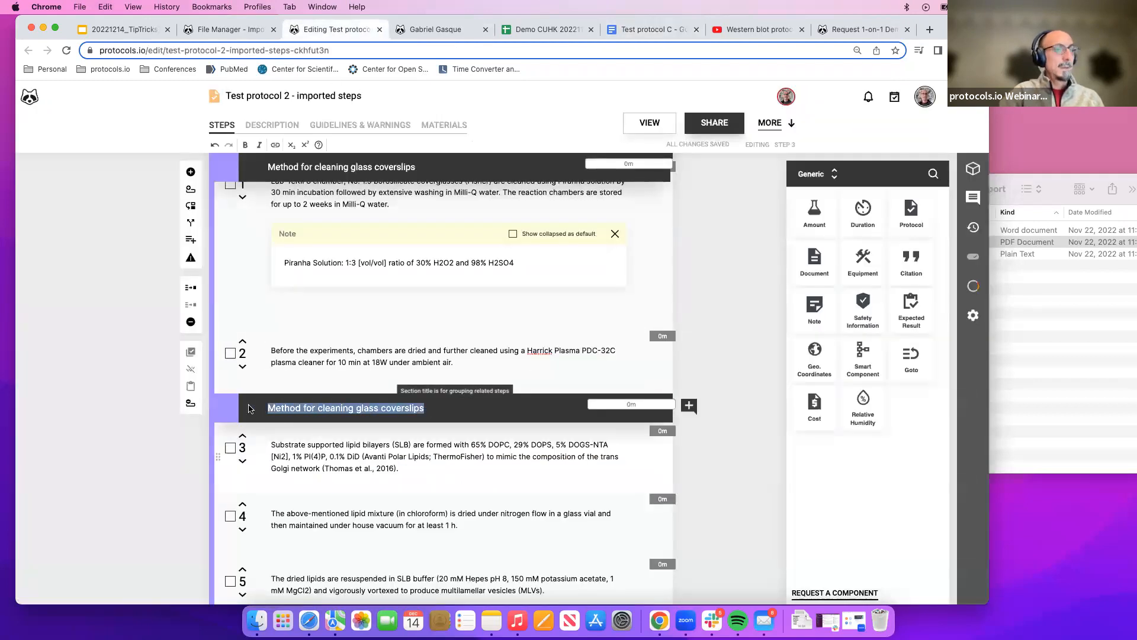
{"action": "key", "text": "super+v"}
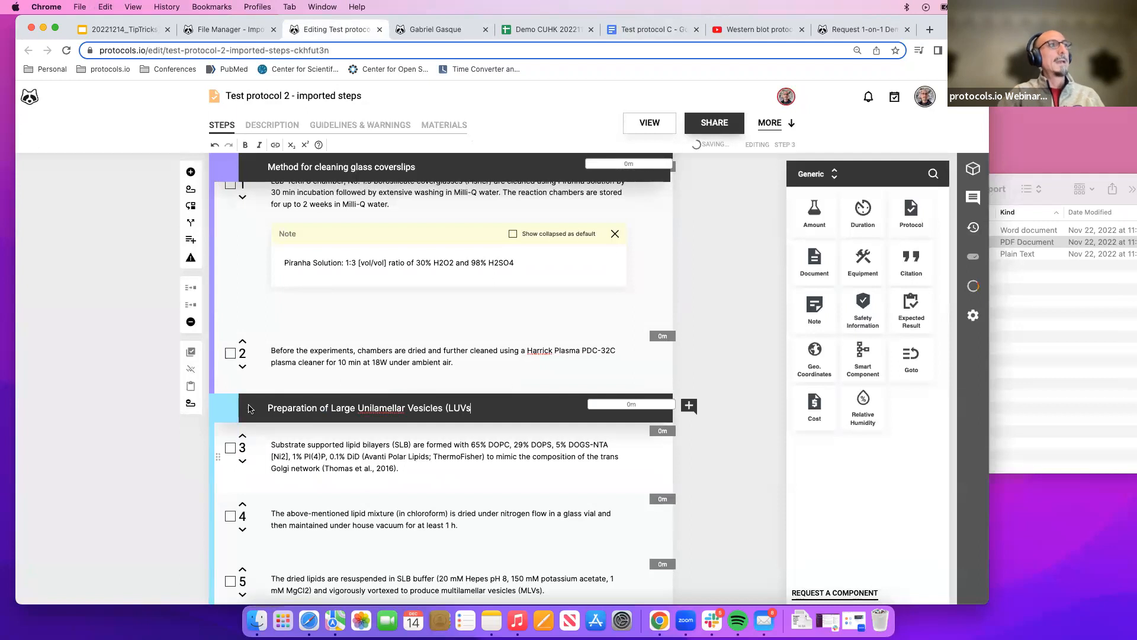
Copy the abstract paragraph from the document and paste it into the protocol's Abstract field on the description page.
{"action": "scroll", "coordinate": [257, 285], "scroll_direction": "up", "scroll_amount": 2}
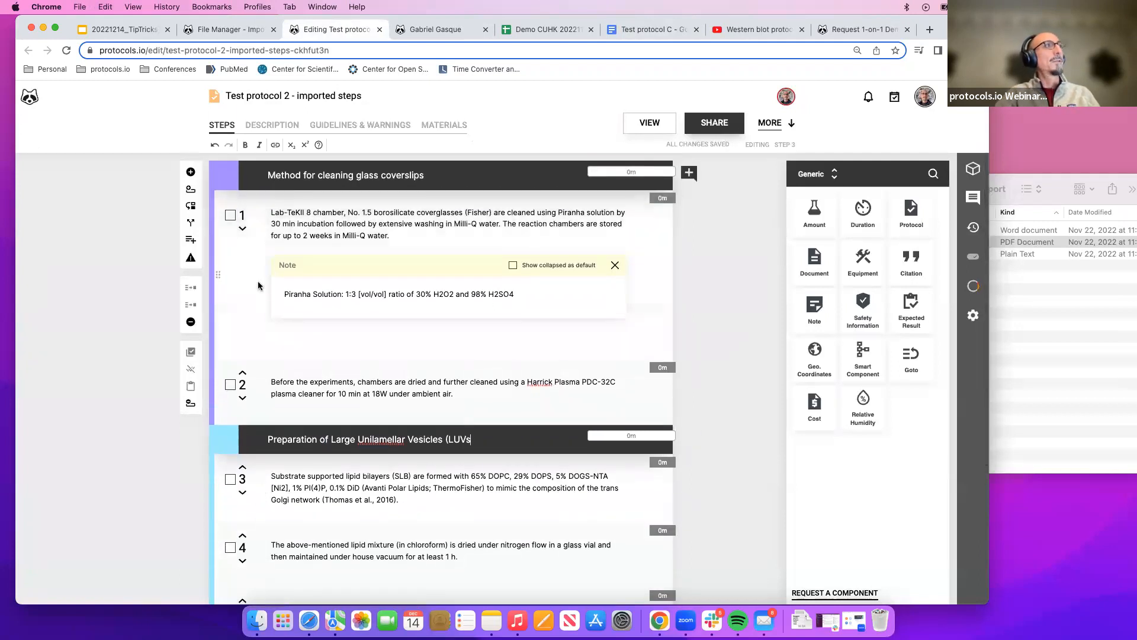
{"action": "scroll", "coordinate": [257, 286], "scroll_direction": "down", "scroll_amount": 5}
{"action": "scroll", "coordinate": [416, 418], "scroll_direction": "up", "scroll_amount": 4}
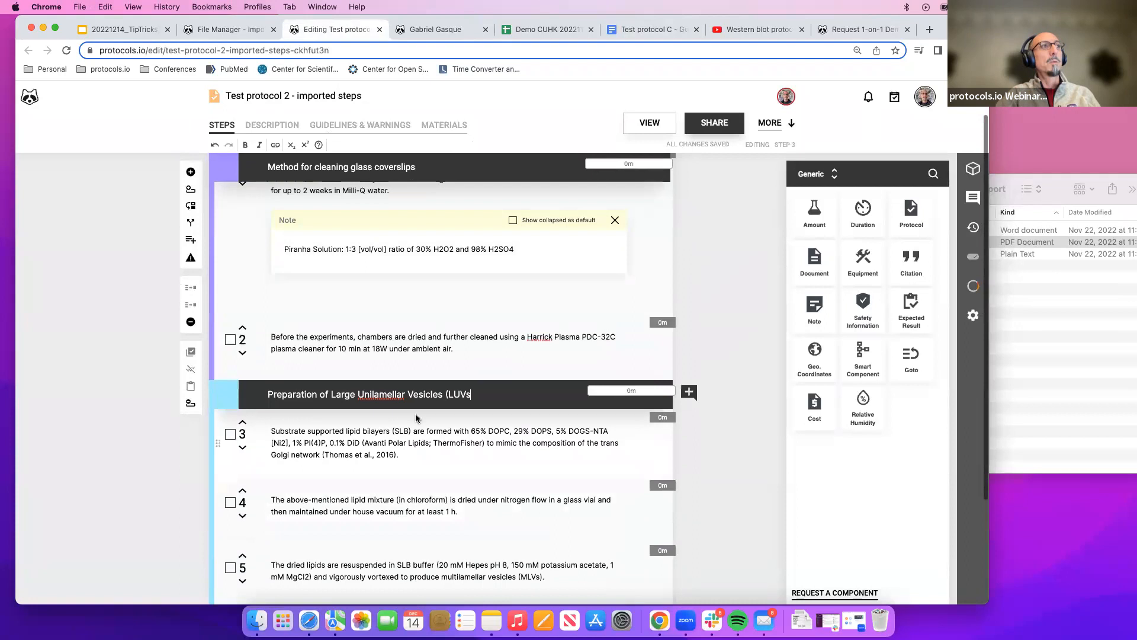
{"action": "scroll", "coordinate": [417, 414], "scroll_direction": "up", "scroll_amount": 2}
{"action": "scroll", "coordinate": [450, 286], "scroll_direction": "down", "scroll_amount": 3}
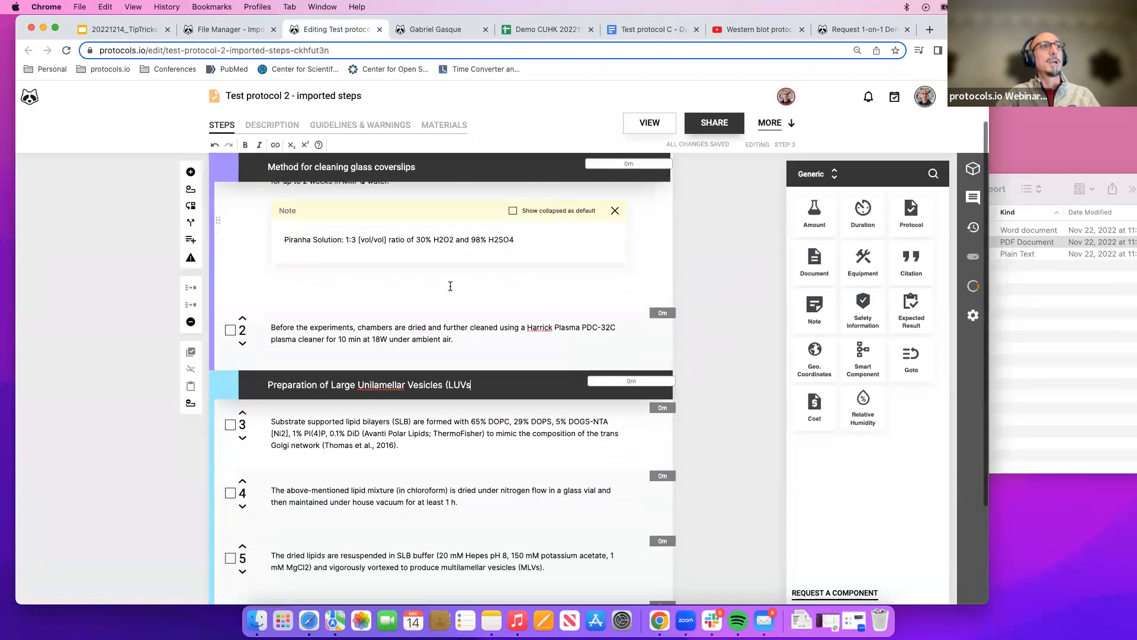
{"action": "scroll", "coordinate": [450, 286], "scroll_direction": "down", "scroll_amount": 4}
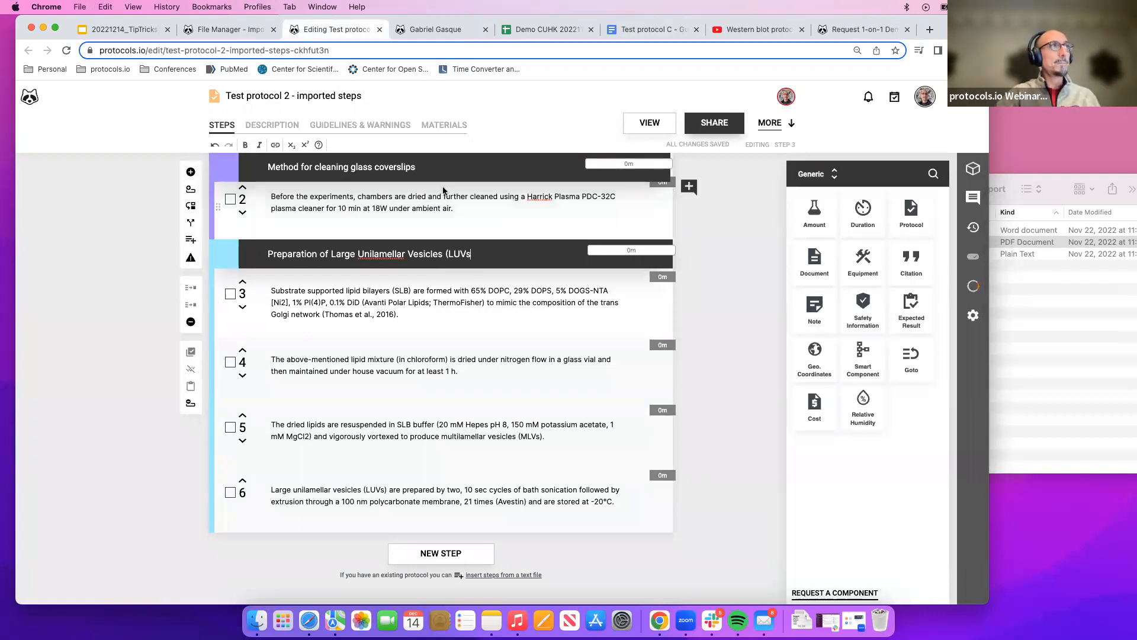
{"action": "left_click", "coordinate": [272, 125]}
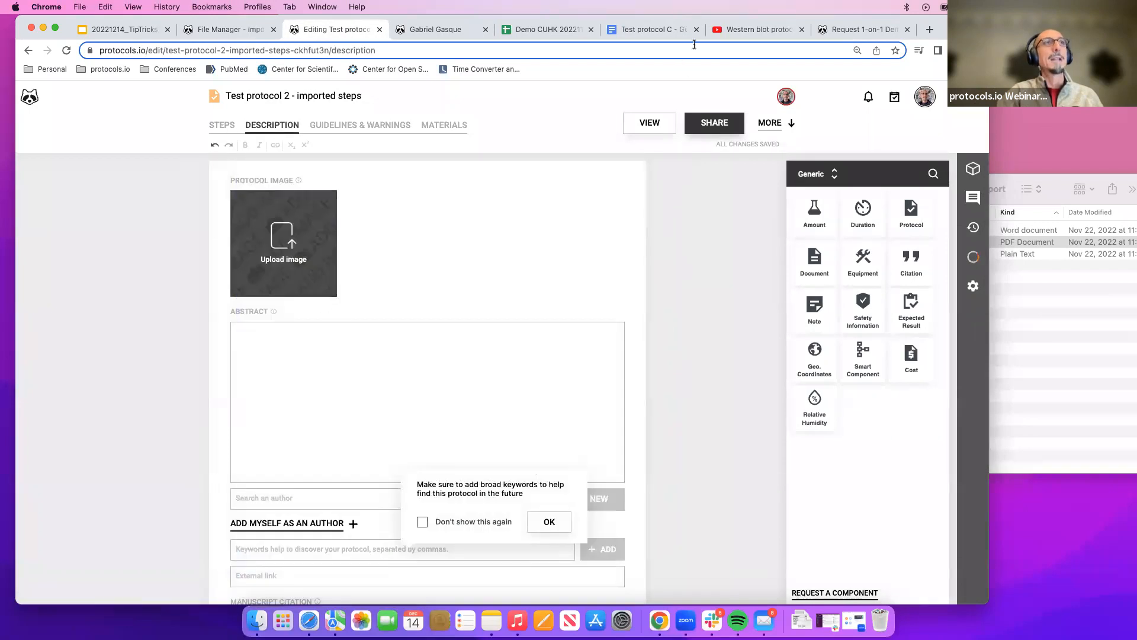
{"action": "left_click", "coordinate": [628, 31]}
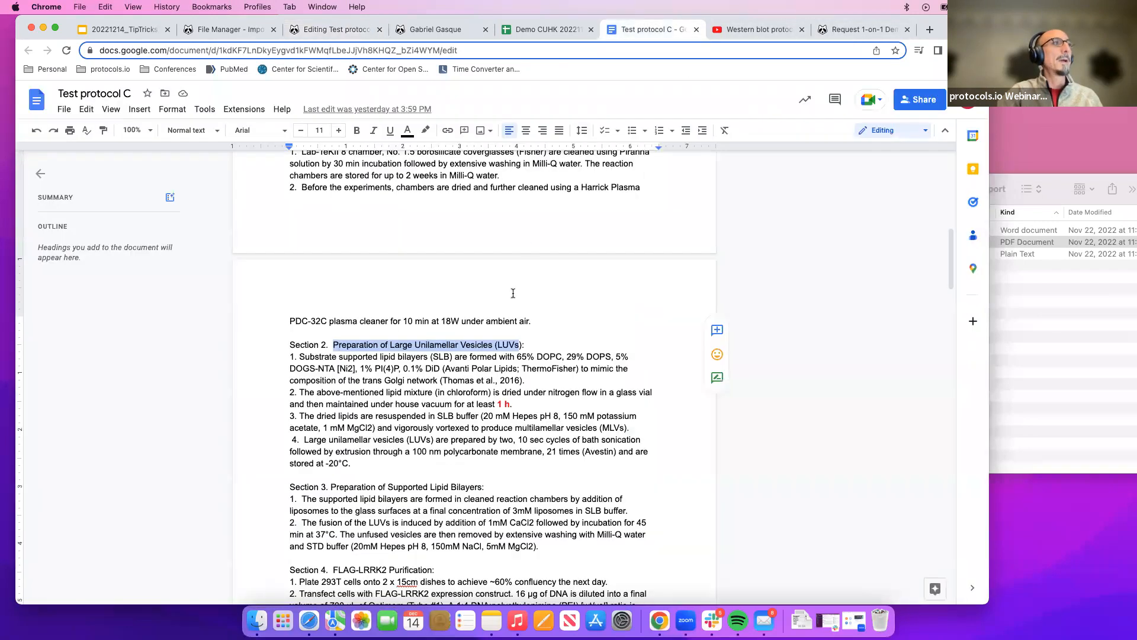
{"action": "scroll", "coordinate": [317, 349], "scroll_direction": "up", "scroll_amount": 15}
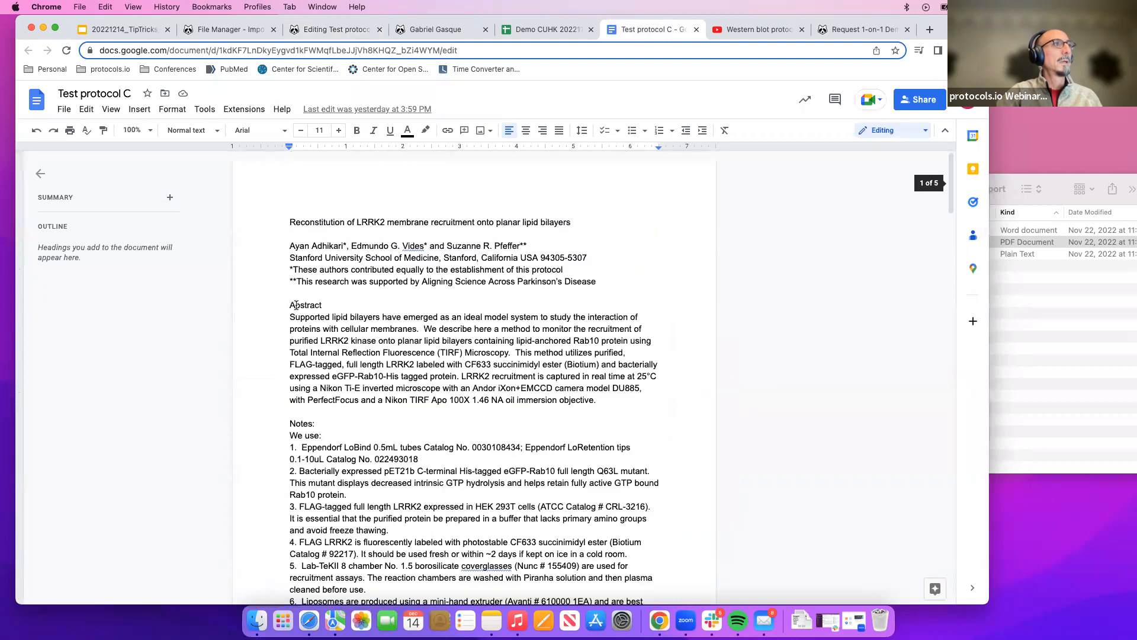
{"action": "left_click_drag", "start_coordinate": [287, 317], "coordinate": [645, 390]}
{"action": "key", "text": "super+c"}
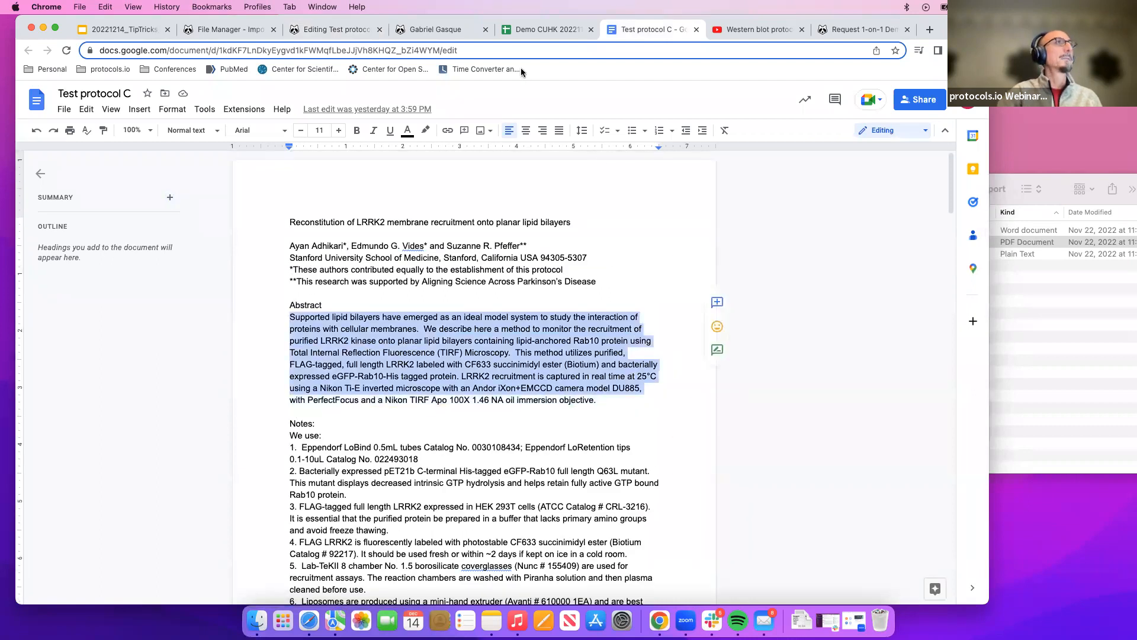
{"action": "left_click", "coordinate": [331, 31]}
{"action": "left_click", "coordinate": [301, 355]}
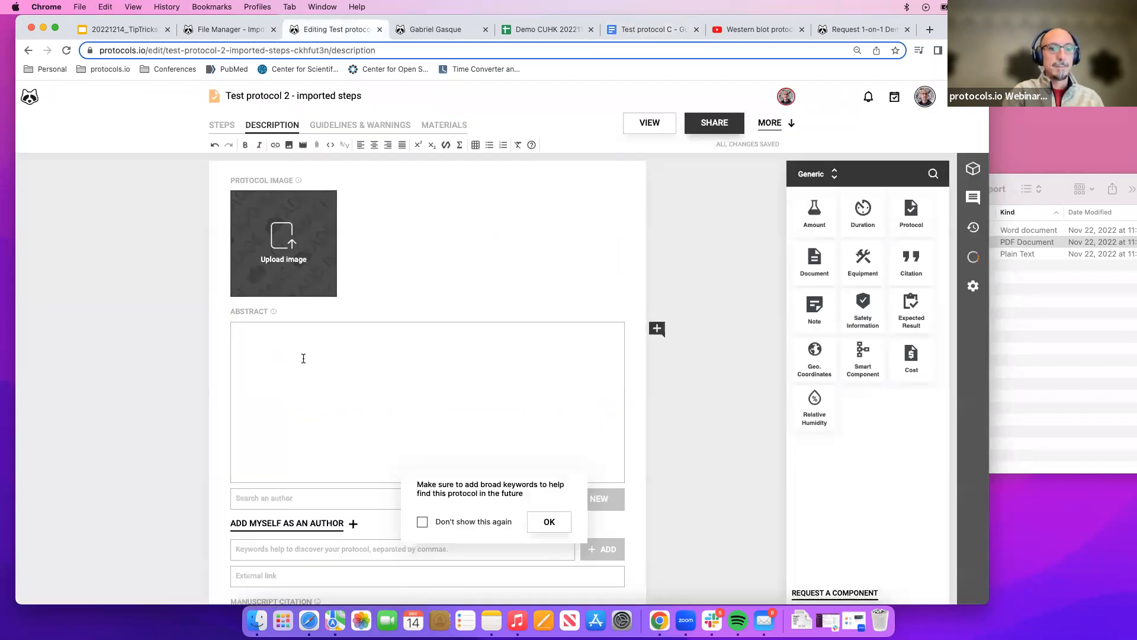
{"action": "key", "text": "super+v"}
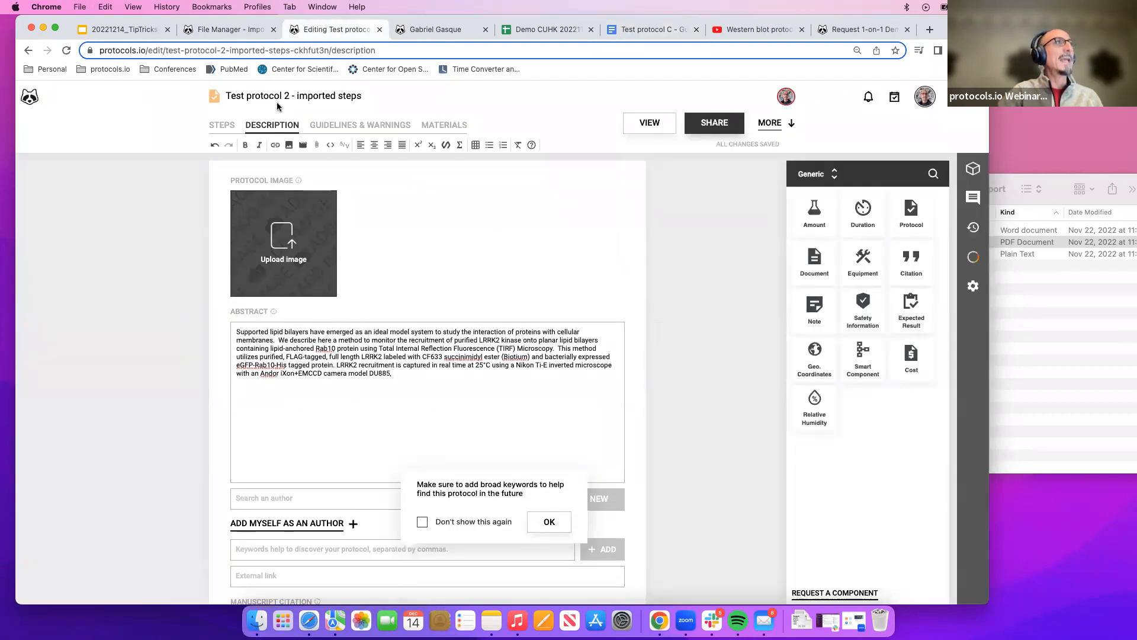
Rename the protocol by pasting the document's title Reconstitution of LRRK2 membrane recruitment onto planar lipid bilayers.
{"action": "left_click", "coordinate": [662, 30]}
{"action": "left_click_drag", "start_coordinate": [284, 224], "coordinate": [568, 223]}
{"action": "key", "text": "super+c"}
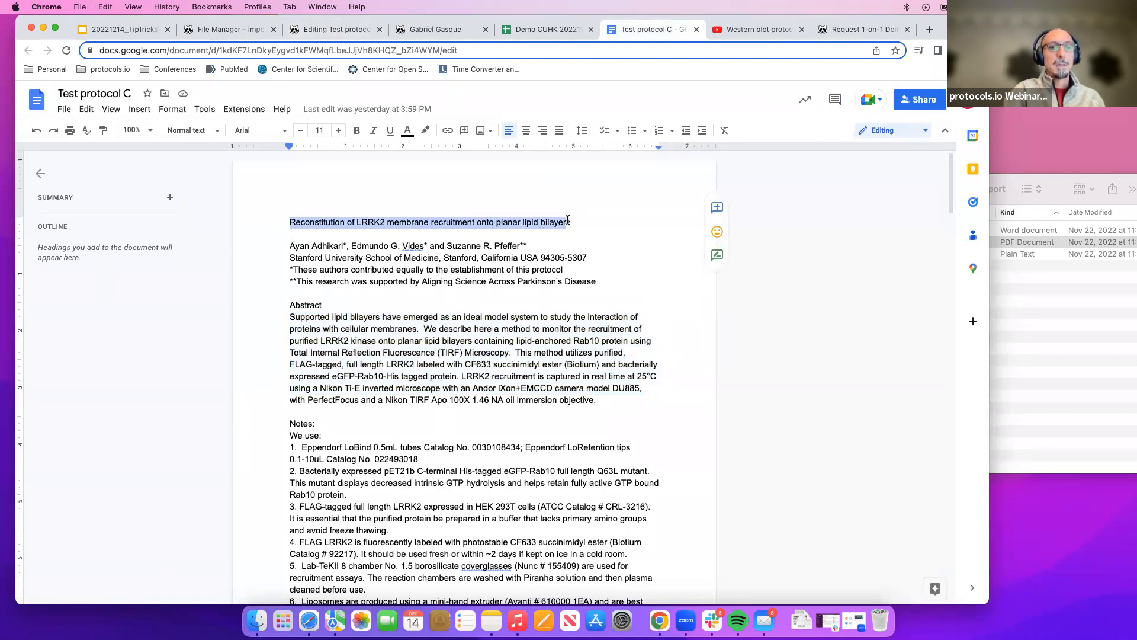
{"action": "left_click", "coordinate": [358, 29]}
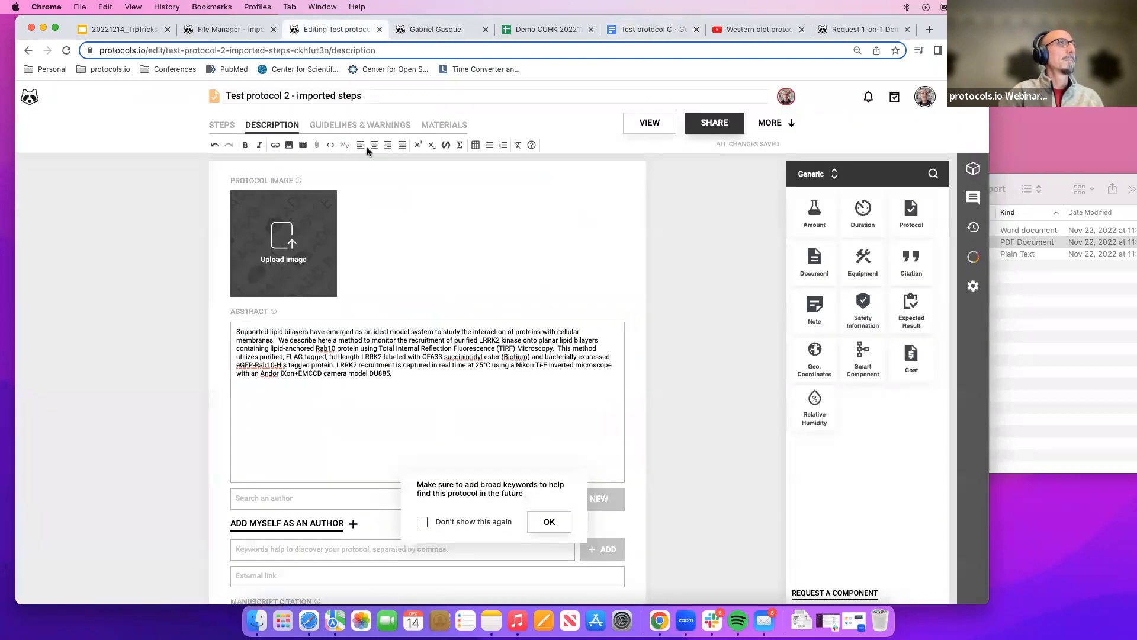
{"action": "left_click_drag", "start_coordinate": [363, 96], "coordinate": [185, 103]}
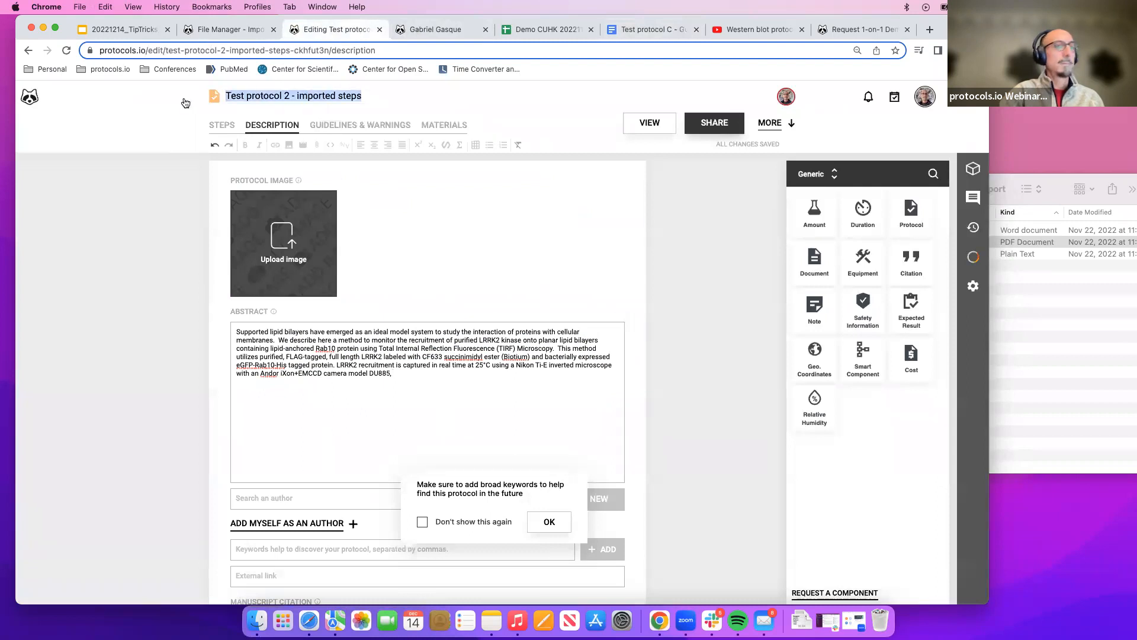
{"action": "key", "text": "super+v"}
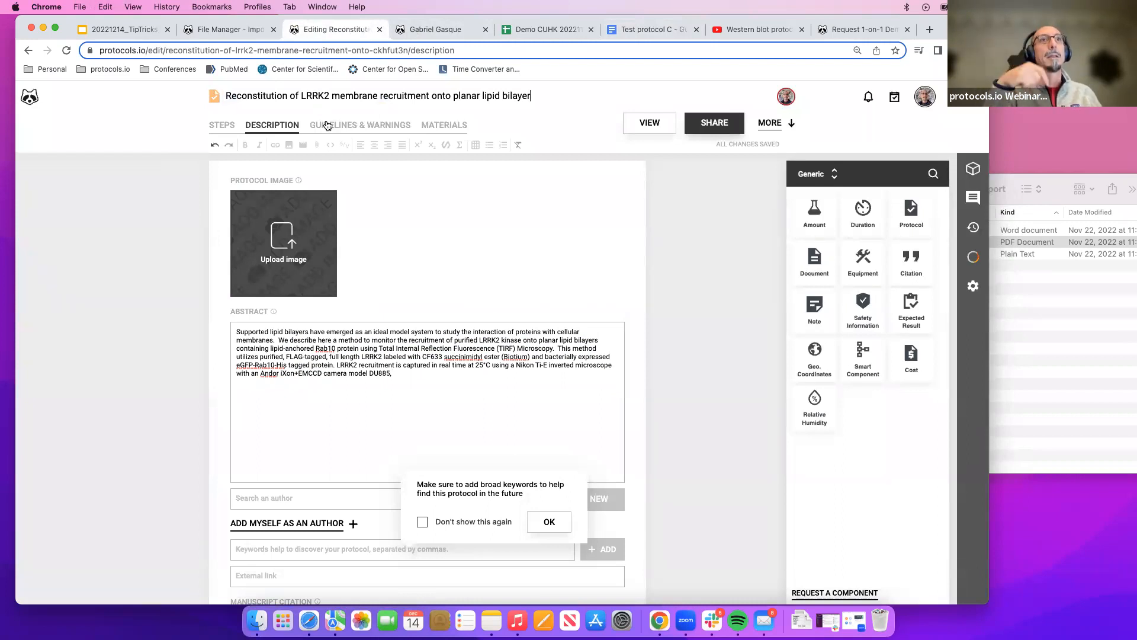
Reopen the renamed Reconstitution of LRRK2 protocol for editing from the refreshed file manager.
{"action": "left_click", "coordinate": [228, 29]}
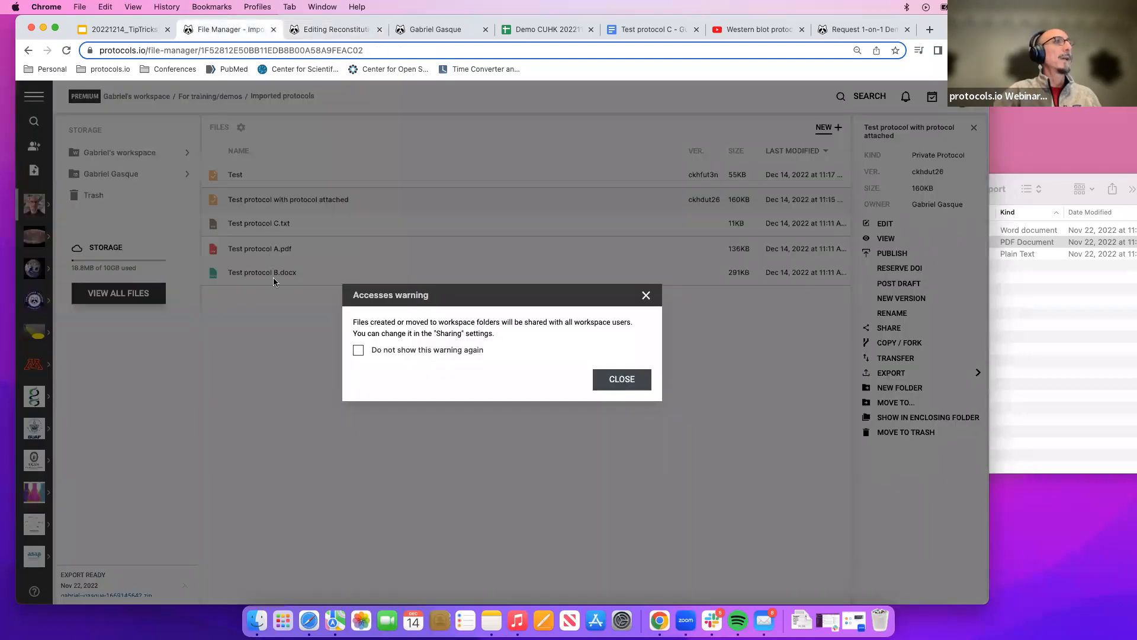
{"action": "left_click", "coordinate": [622, 380]}
{"action": "left_click", "coordinate": [67, 50]}
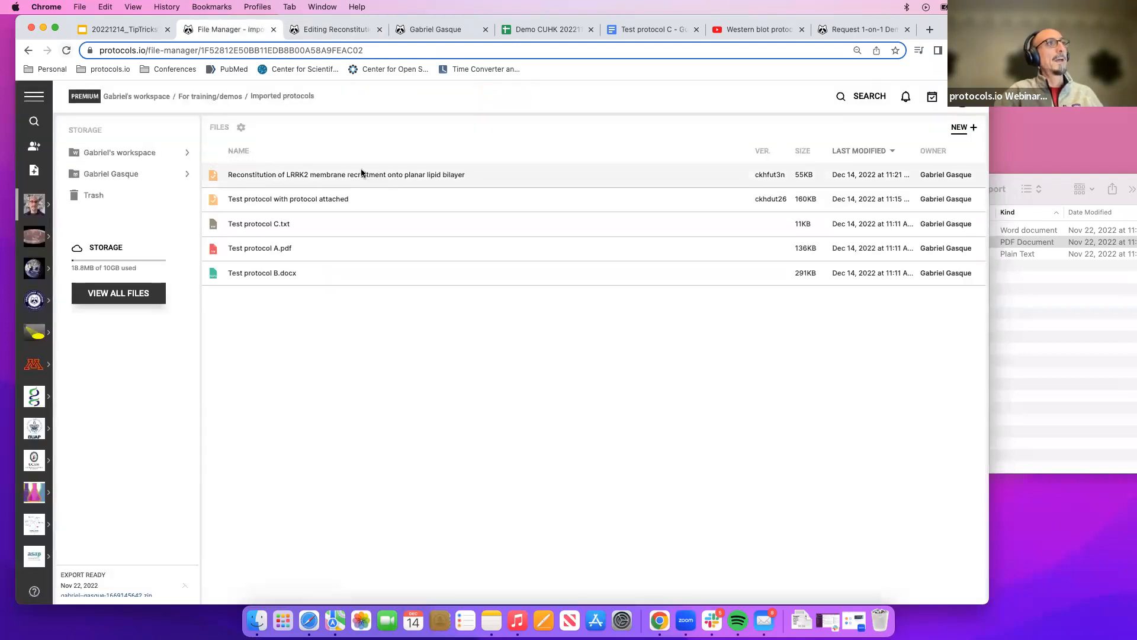
{"action": "left_click", "coordinate": [391, 172]}
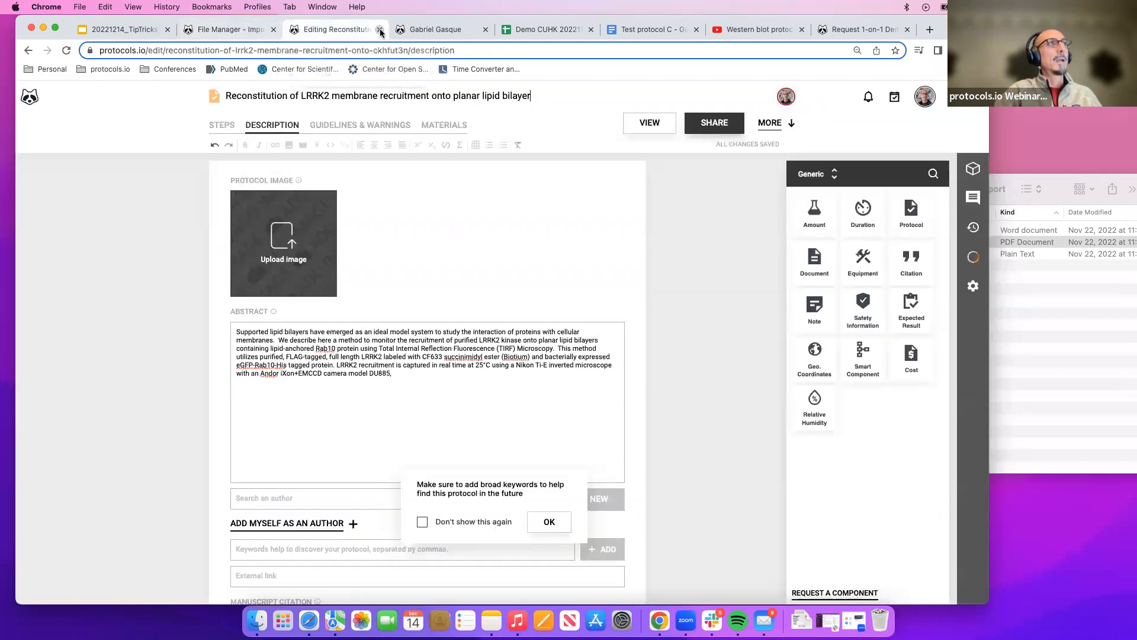
{"action": "left_click", "coordinate": [379, 29]}
{"action": "left_click", "coordinate": [237, 29]}
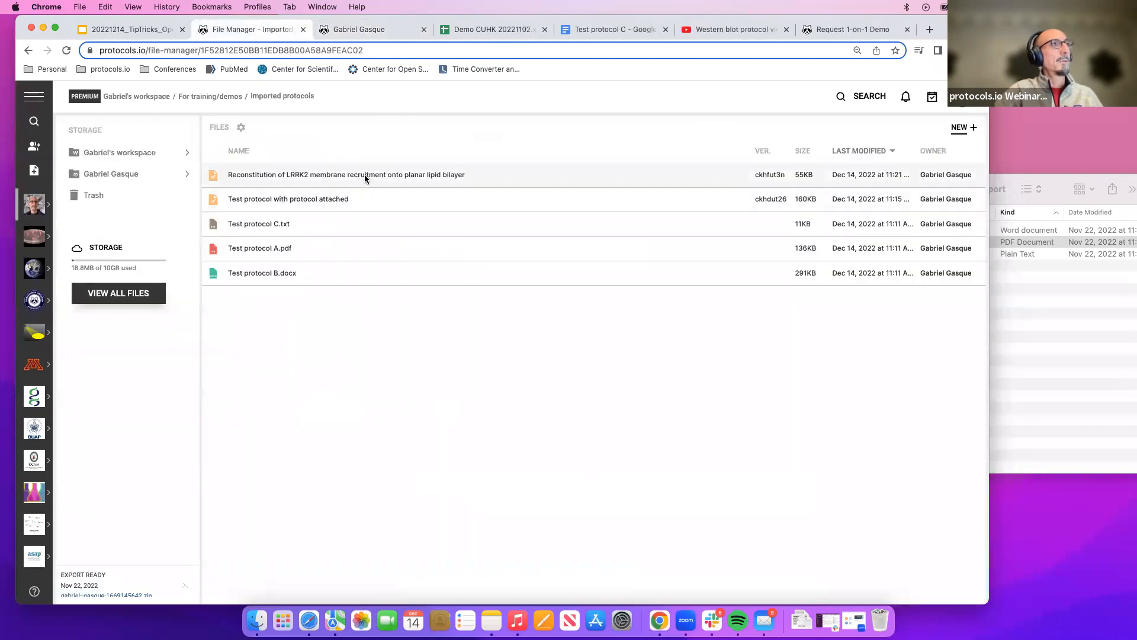
{"action": "left_click", "coordinate": [364, 175]}
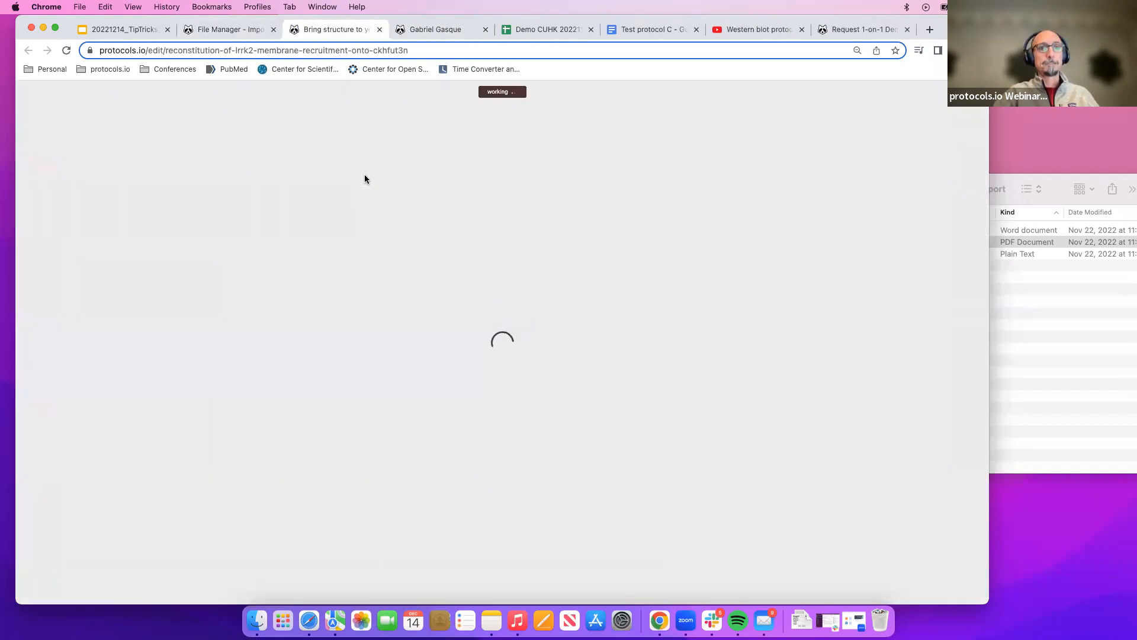
Preview the protocol in view mode, jump between its two sections through the table of contents, and return to editing.
{"action": "scroll", "coordinate": [280, 361], "scroll_direction": "down", "scroll_amount": 5}
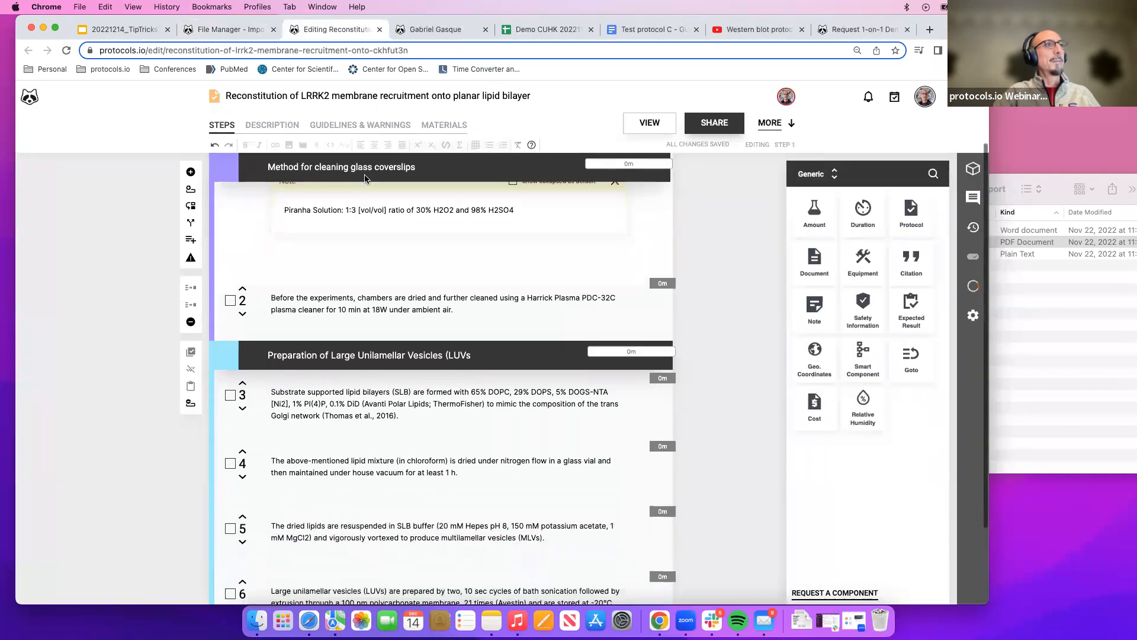
{"action": "scroll", "coordinate": [355, 414], "scroll_direction": "up", "scroll_amount": 5}
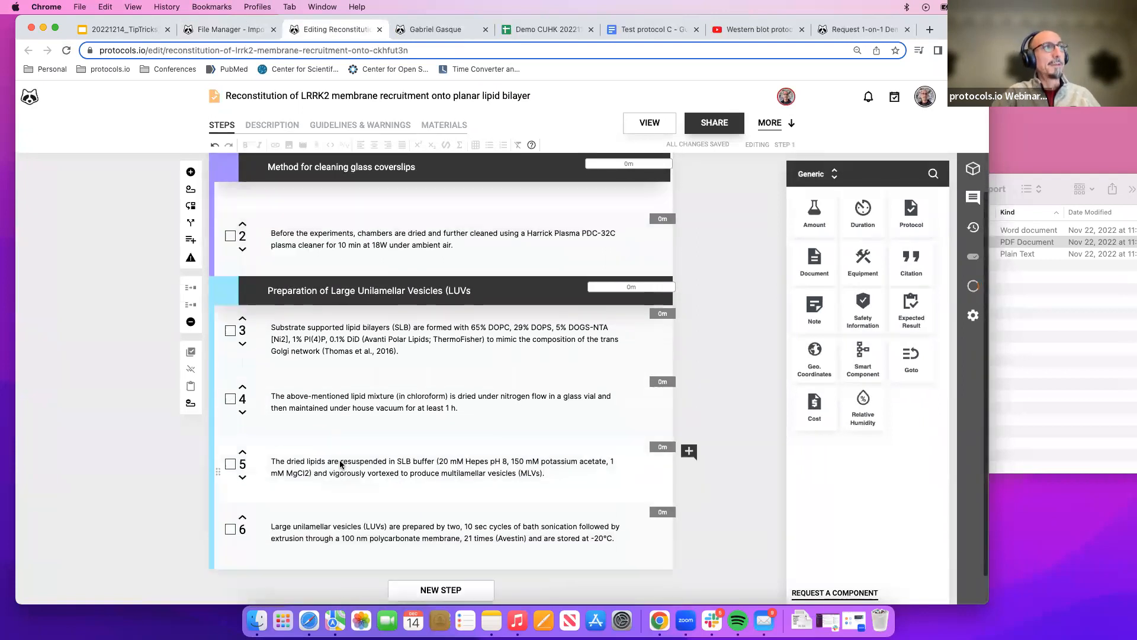
{"action": "left_click", "coordinate": [637, 125]}
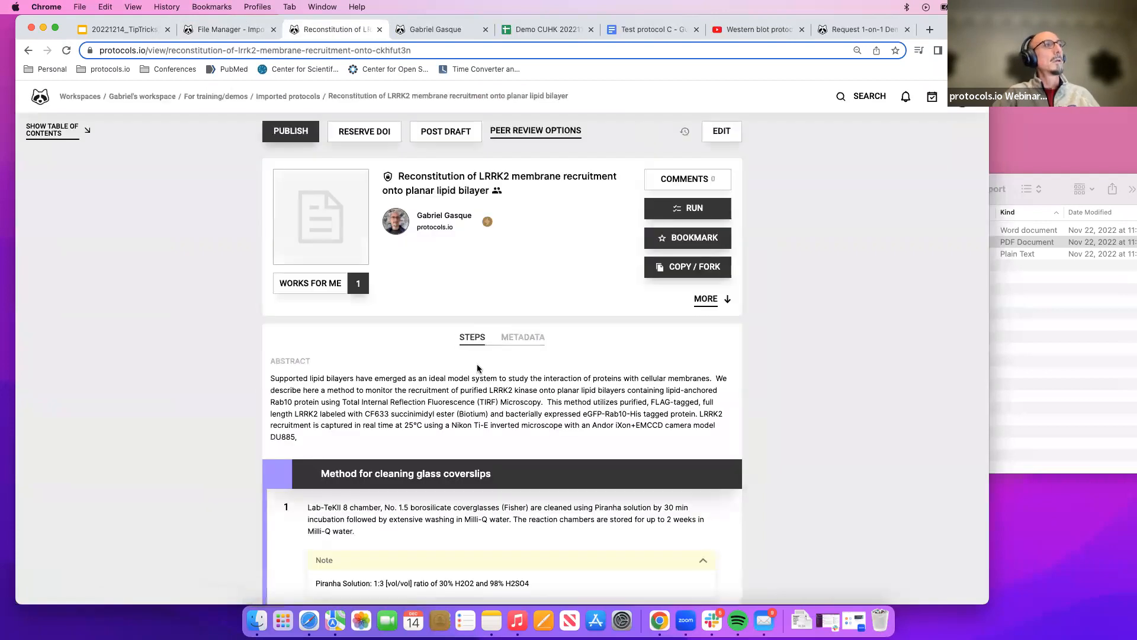
{"action": "scroll", "coordinate": [478, 369], "scroll_direction": "down", "scroll_amount": 12}
{"action": "scroll", "coordinate": [115, 163], "scroll_direction": "up", "scroll_amount": 7}
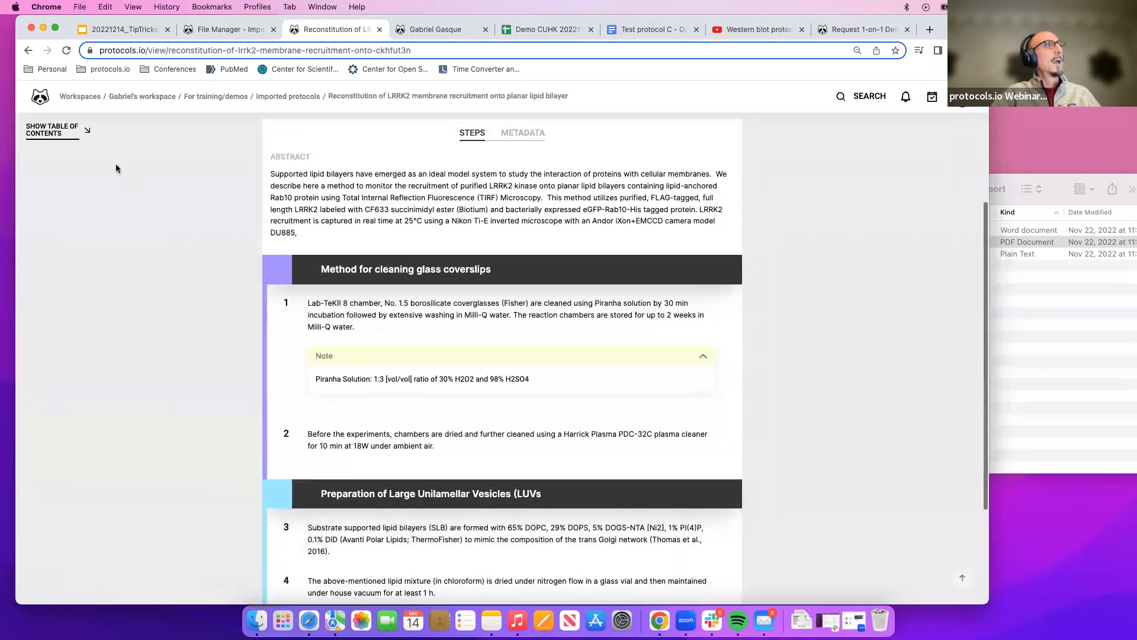
{"action": "left_click", "coordinate": [78, 135]}
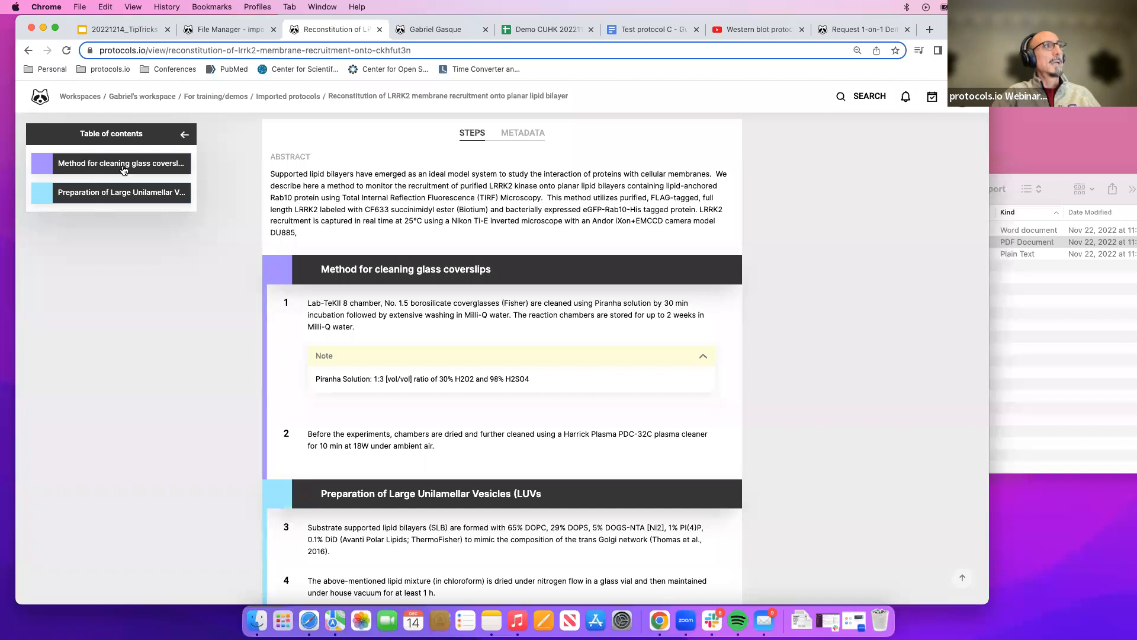
{"action": "left_click", "coordinate": [113, 193]}
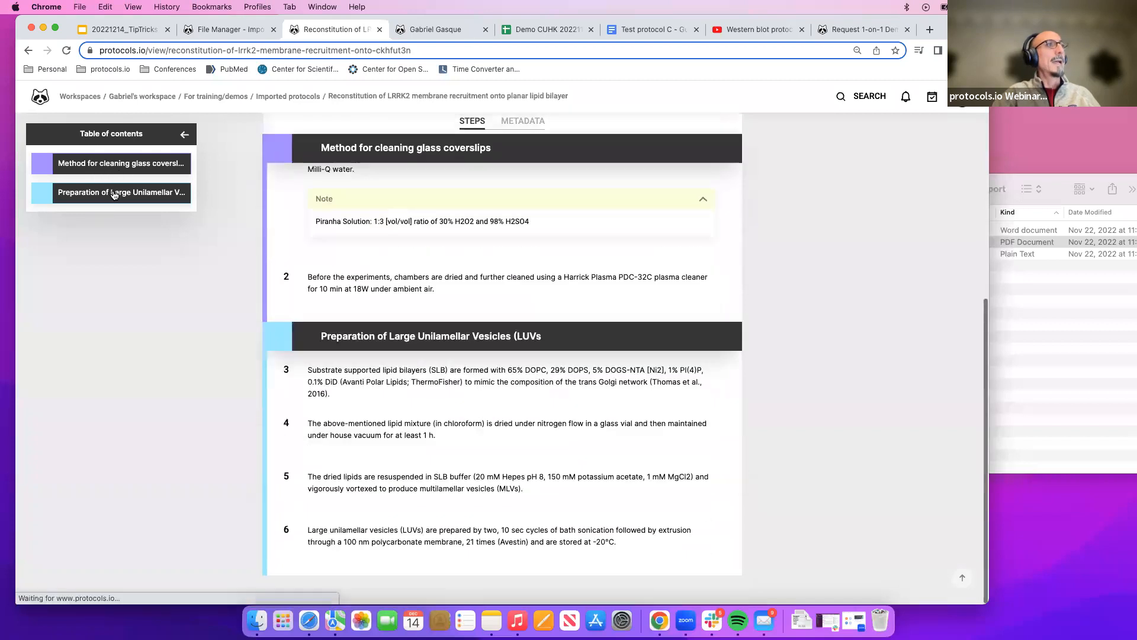
{"action": "left_click", "coordinate": [116, 157]}
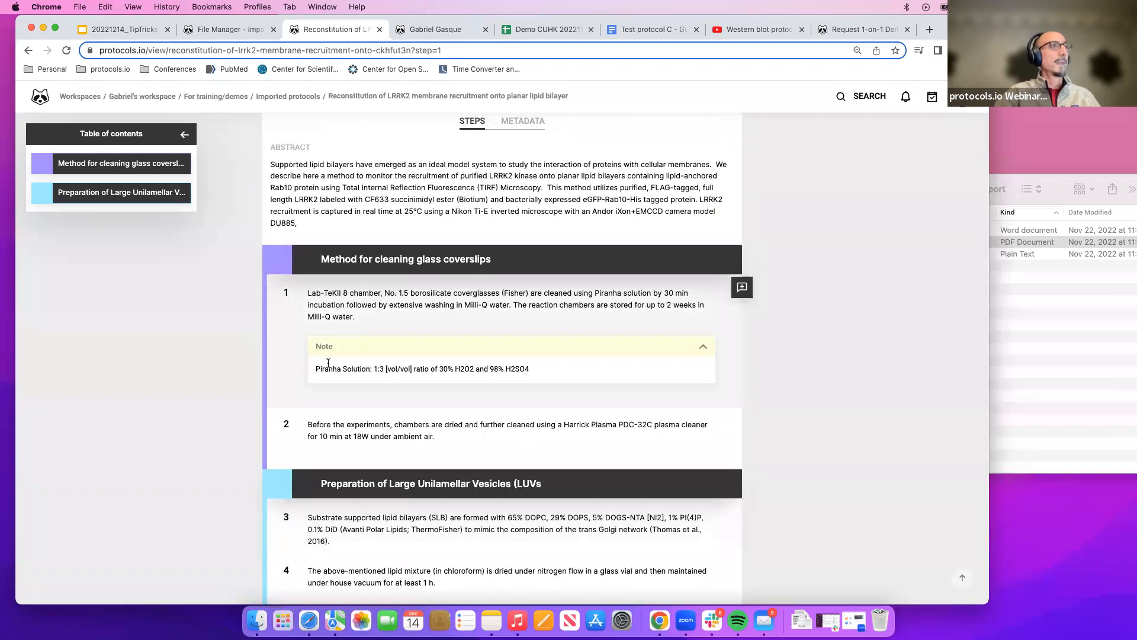
{"action": "left_click", "coordinate": [30, 51]}
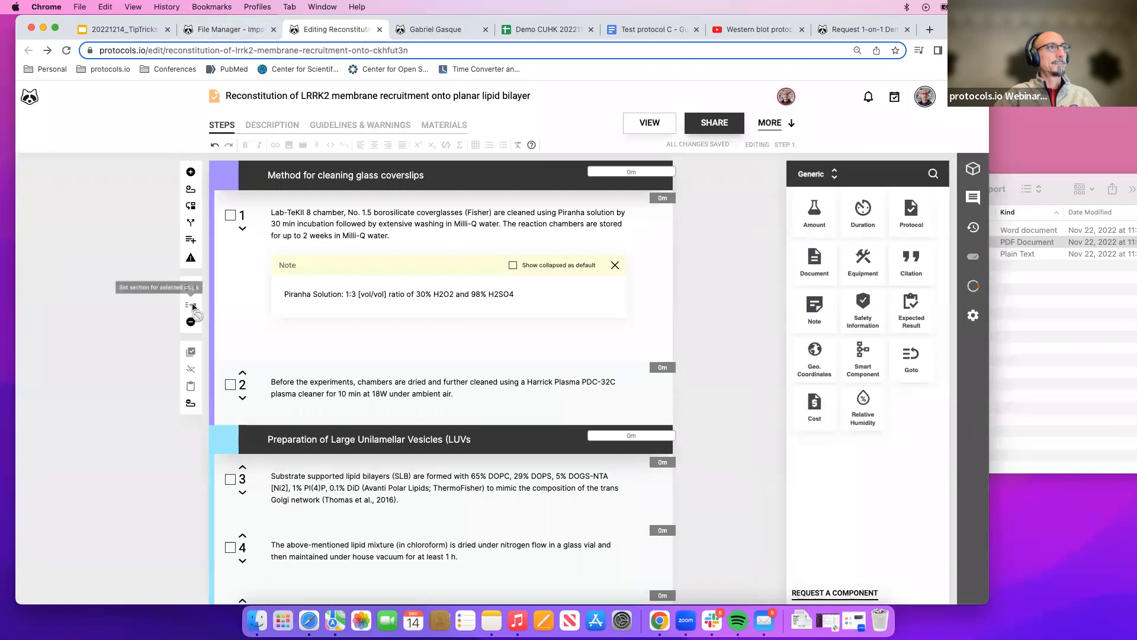
Switch the component palette category from Generic to Biology.
{"action": "scroll", "coordinate": [193, 306], "scroll_direction": "up", "scroll_amount": 1}
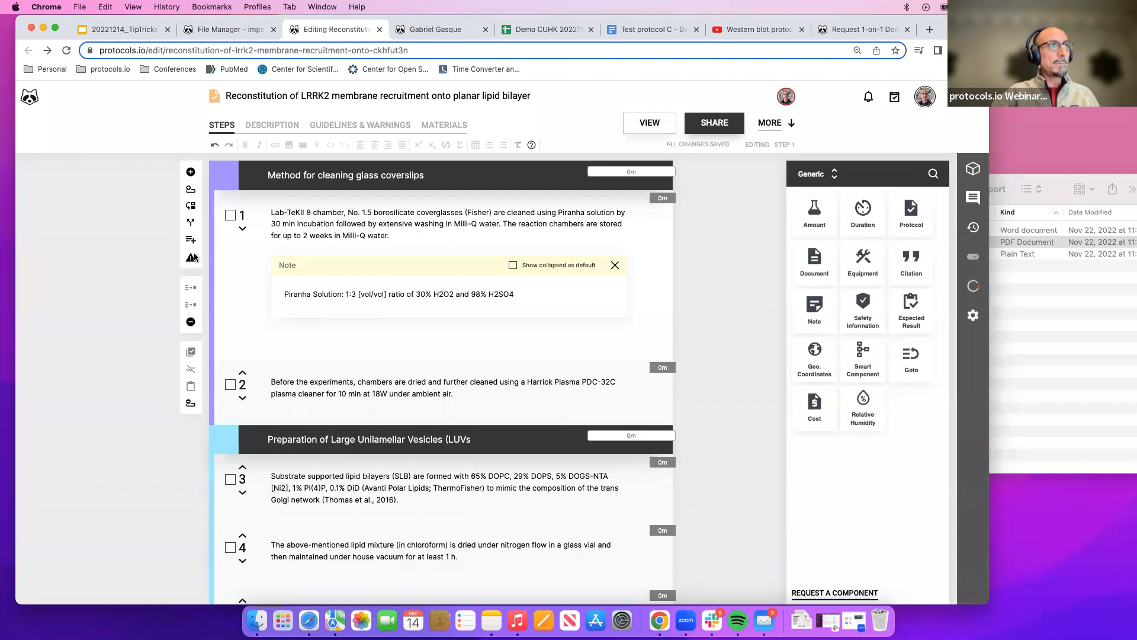
{"action": "scroll", "coordinate": [339, 278], "scroll_direction": "down", "scroll_amount": 3}
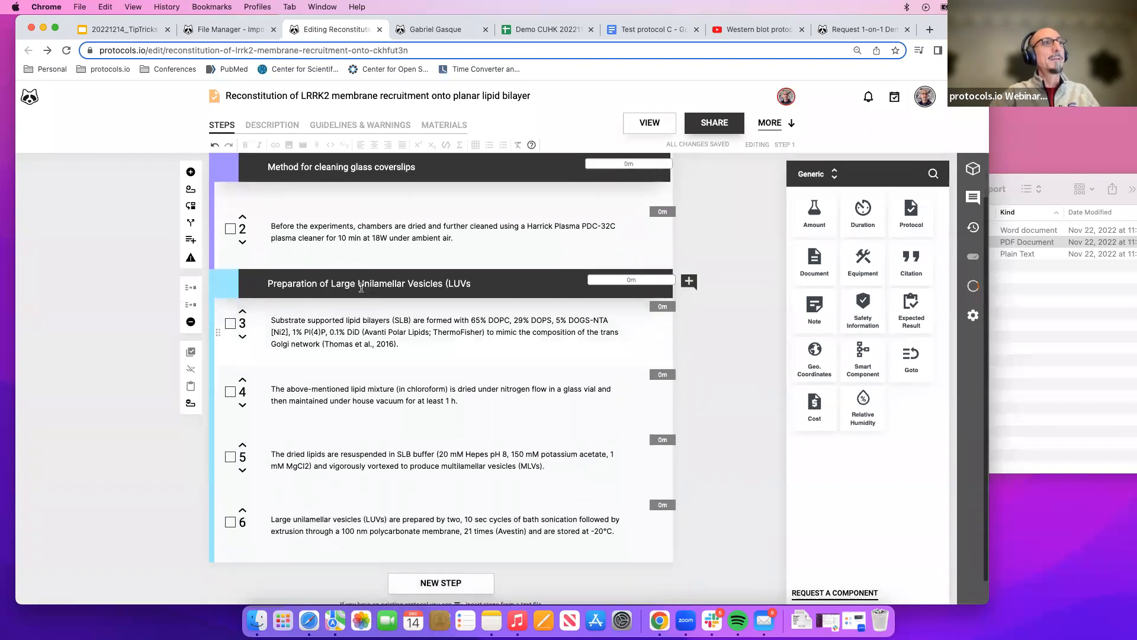
{"action": "scroll", "coordinate": [350, 282], "scroll_direction": "up", "scroll_amount": 3}
{"action": "scroll", "coordinate": [345, 286], "scroll_direction": "down", "scroll_amount": 1}
{"action": "scroll", "coordinate": [345, 285], "scroll_direction": "up", "scroll_amount": 1}
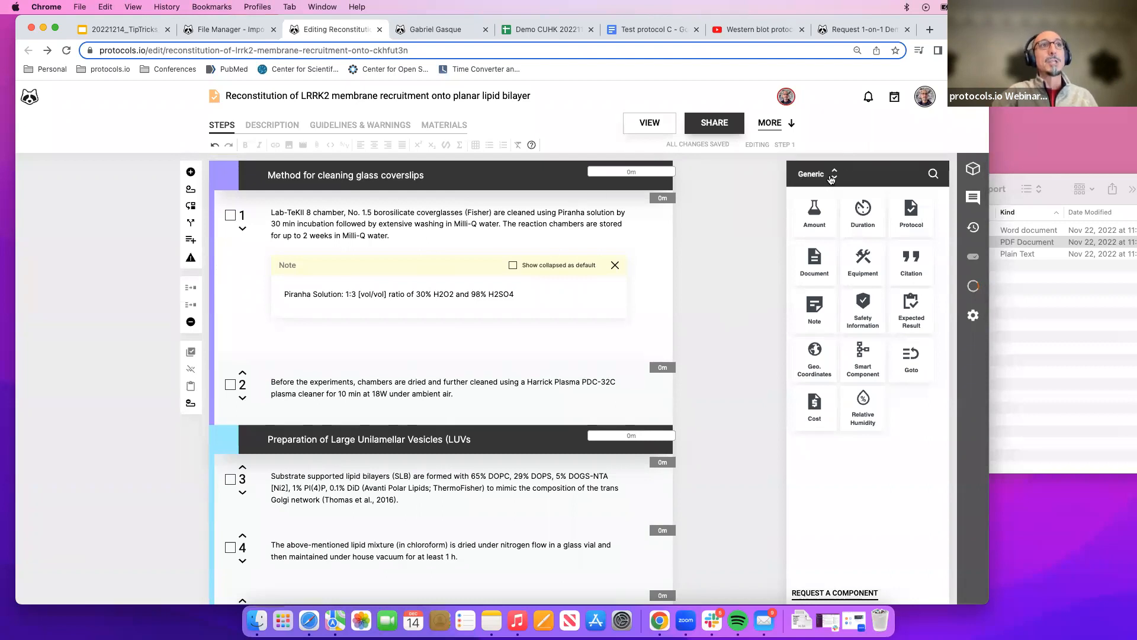
{"action": "left_click", "coordinate": [829, 179]}
{"action": "left_click", "coordinate": [822, 237]}
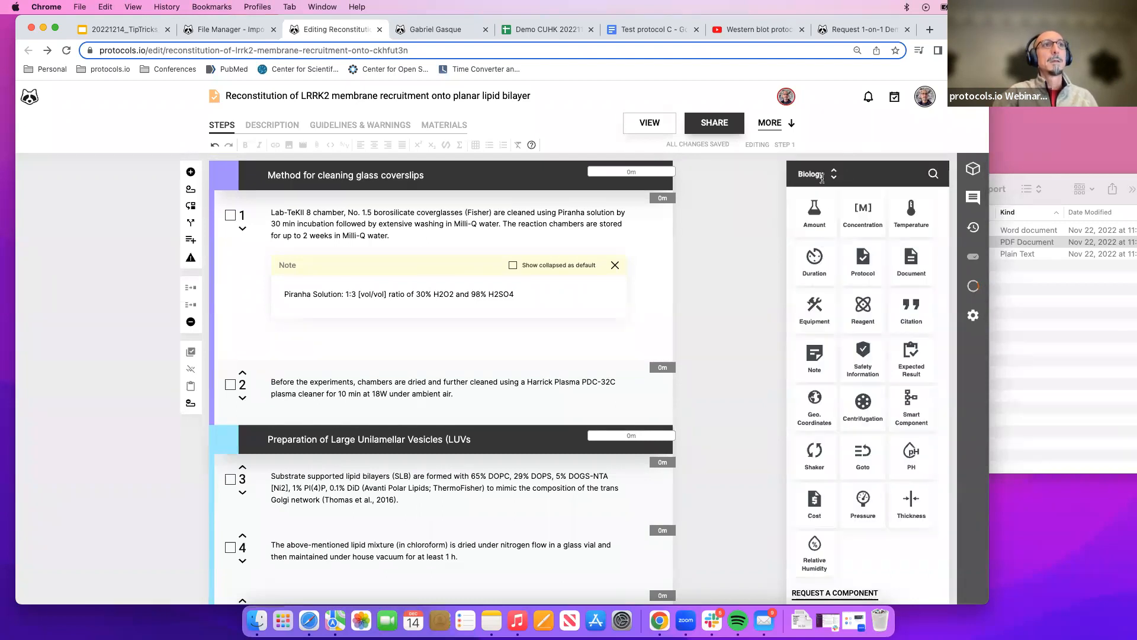
{"action": "scroll", "coordinate": [790, 364], "scroll_direction": "down", "scroll_amount": 3}
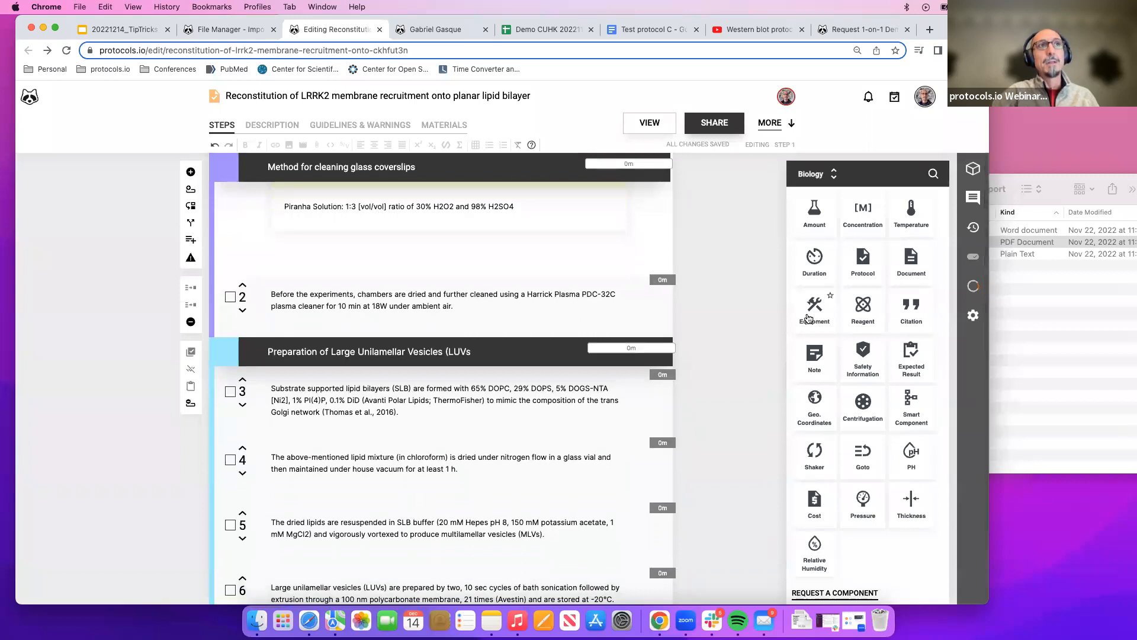
{"action": "left_click", "coordinate": [835, 178]}
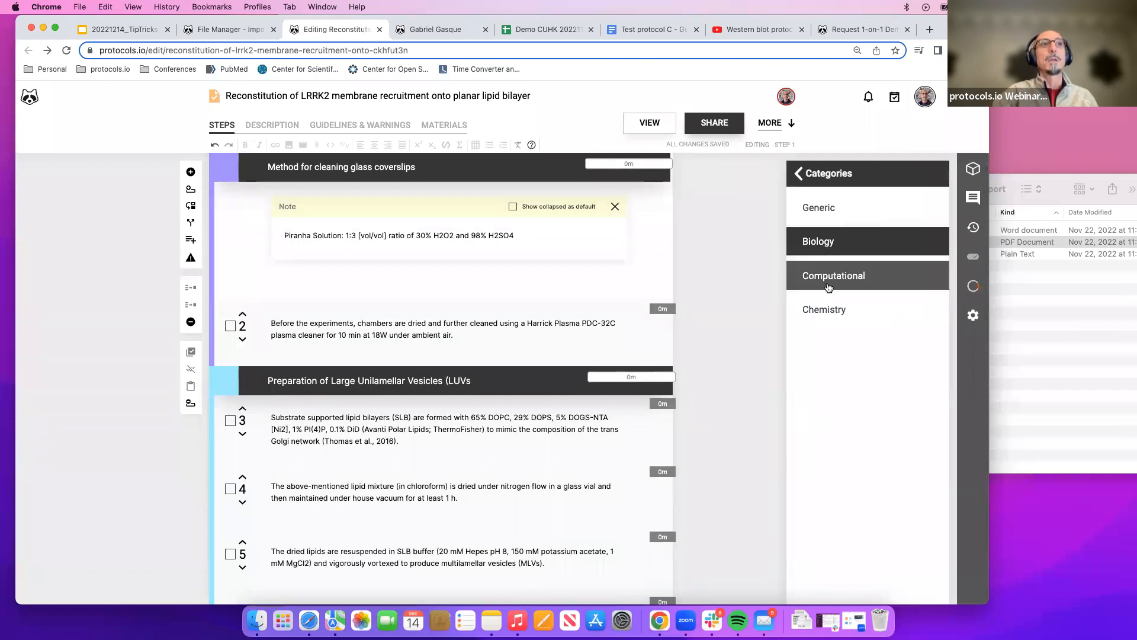
{"action": "left_click", "coordinate": [821, 255]}
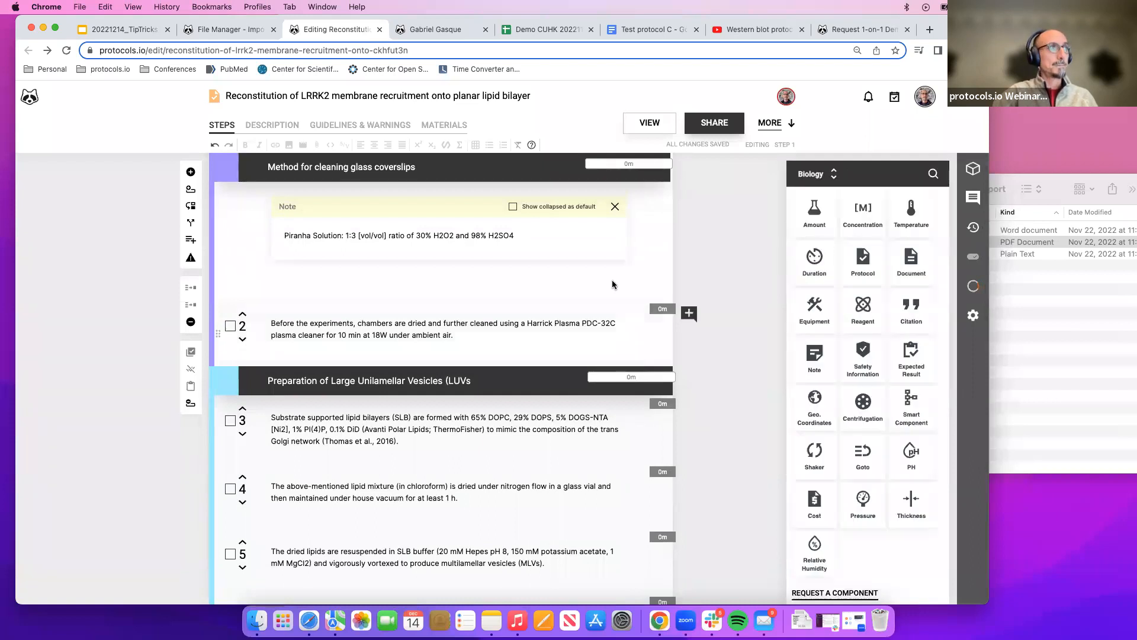
Turn the "10 min" text in step 2 into a Duration component.
{"action": "scroll", "coordinate": [706, 259], "scroll_direction": "down", "scroll_amount": 3}
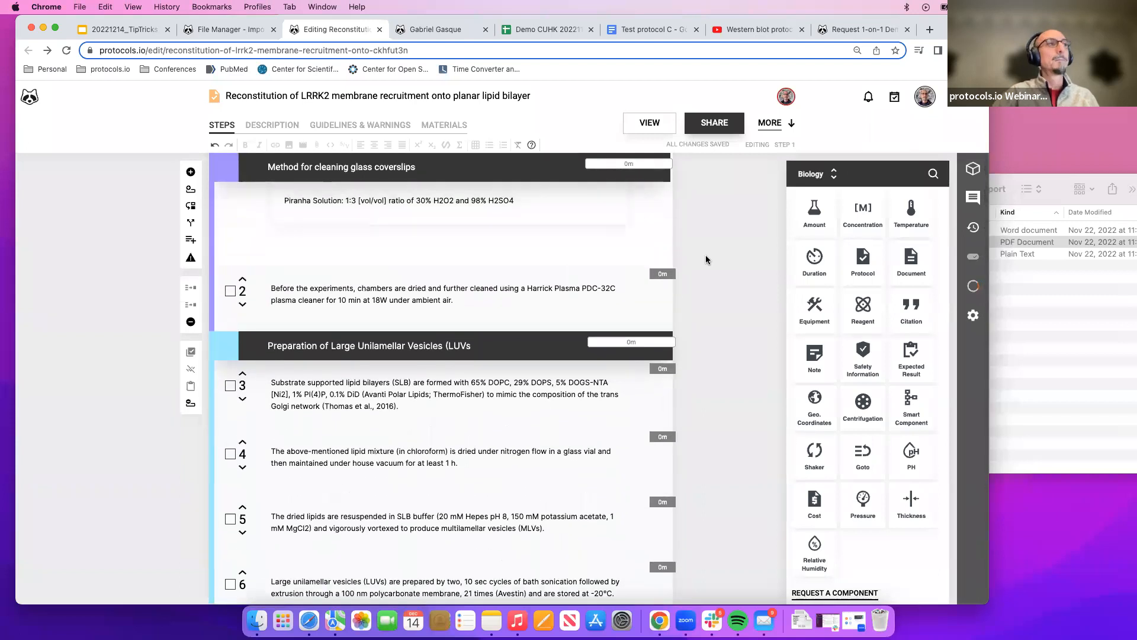
{"action": "scroll", "coordinate": [706, 260], "scroll_direction": "up", "scroll_amount": 5}
{"action": "scroll", "coordinate": [706, 259], "scroll_direction": "up", "scroll_amount": 2}
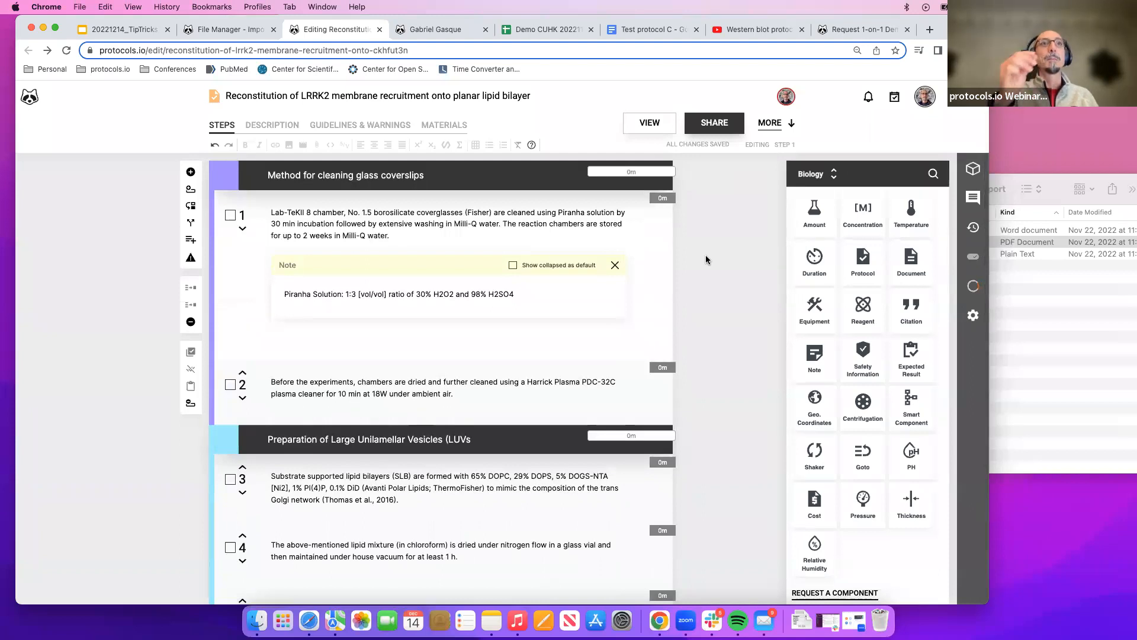
{"action": "left_click", "coordinate": [337, 393]}
{"action": "left_click_drag", "start_coordinate": [339, 393], "coordinate": [358, 393]}
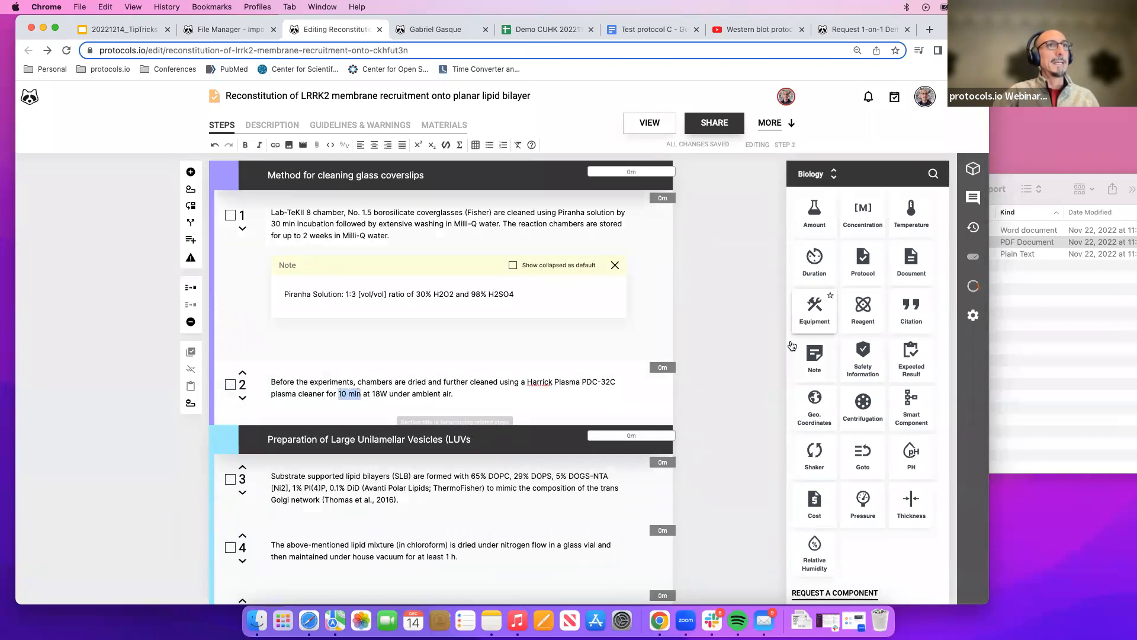
{"action": "left_click", "coordinate": [814, 266]}
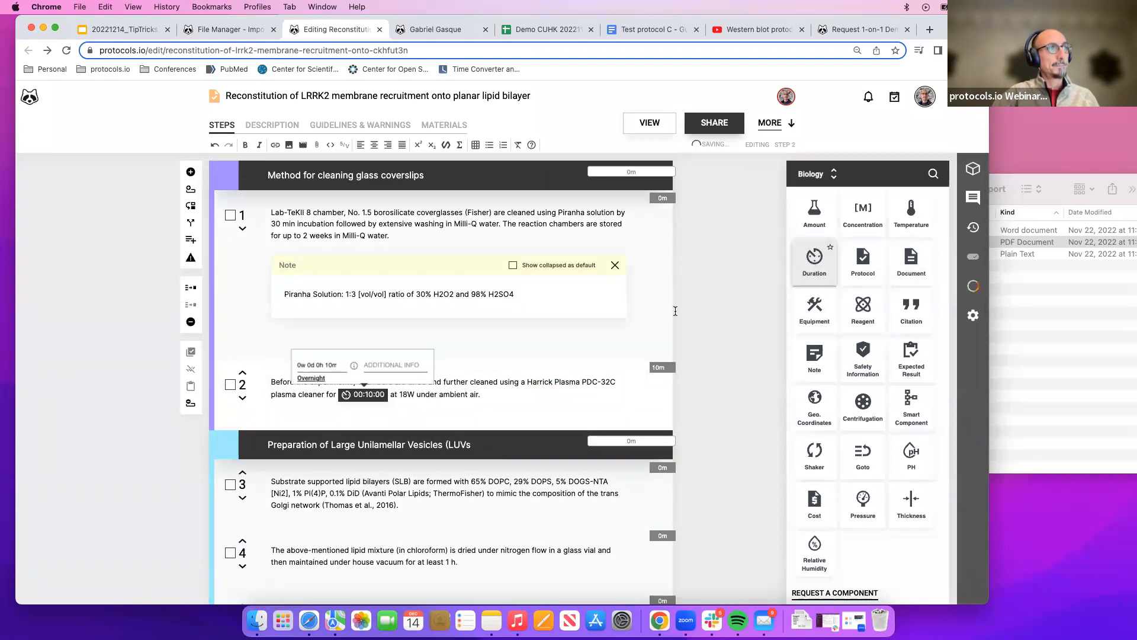
{"action": "left_click", "coordinate": [353, 410]}
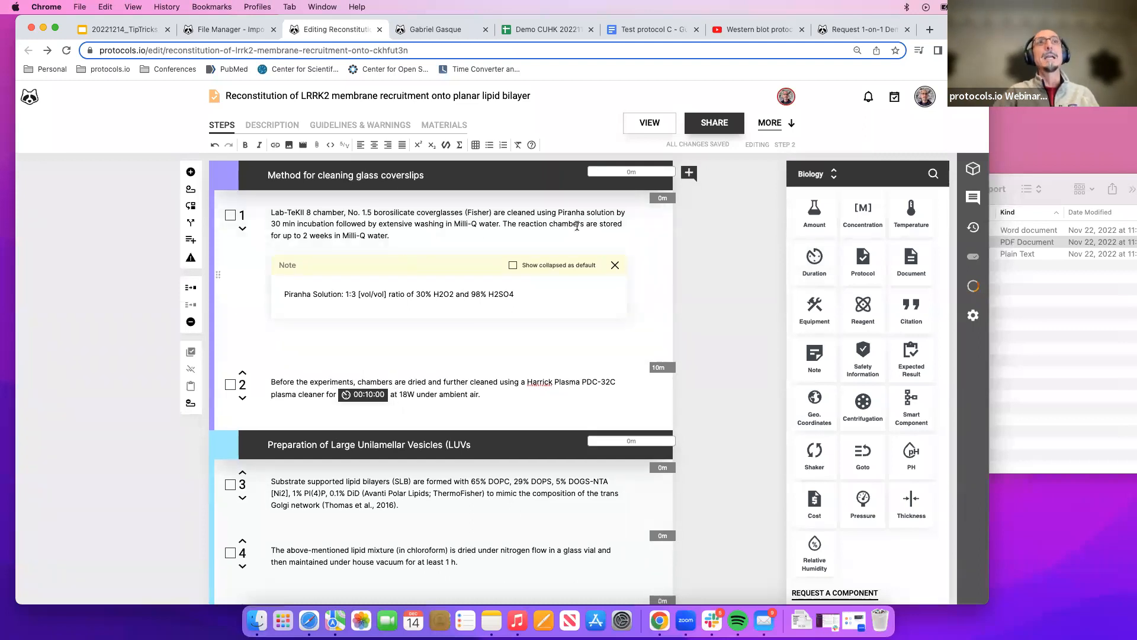
Open the protocol in view mode and start running it.
{"action": "left_click", "coordinate": [647, 126]}
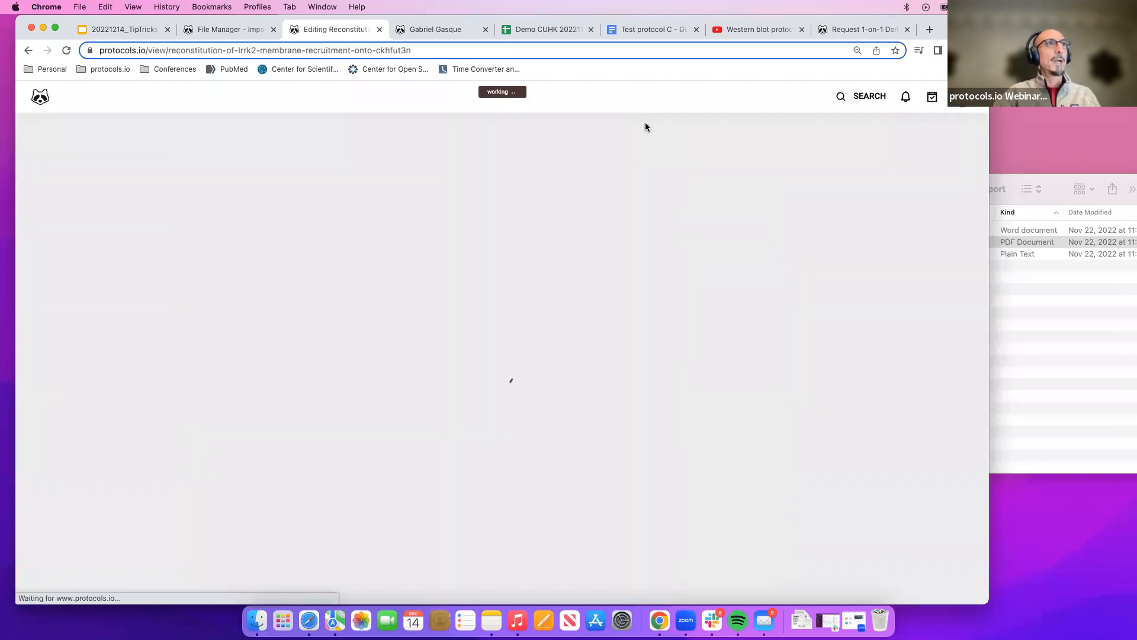
{"action": "scroll", "coordinate": [567, 305], "scroll_direction": "down", "scroll_amount": 6}
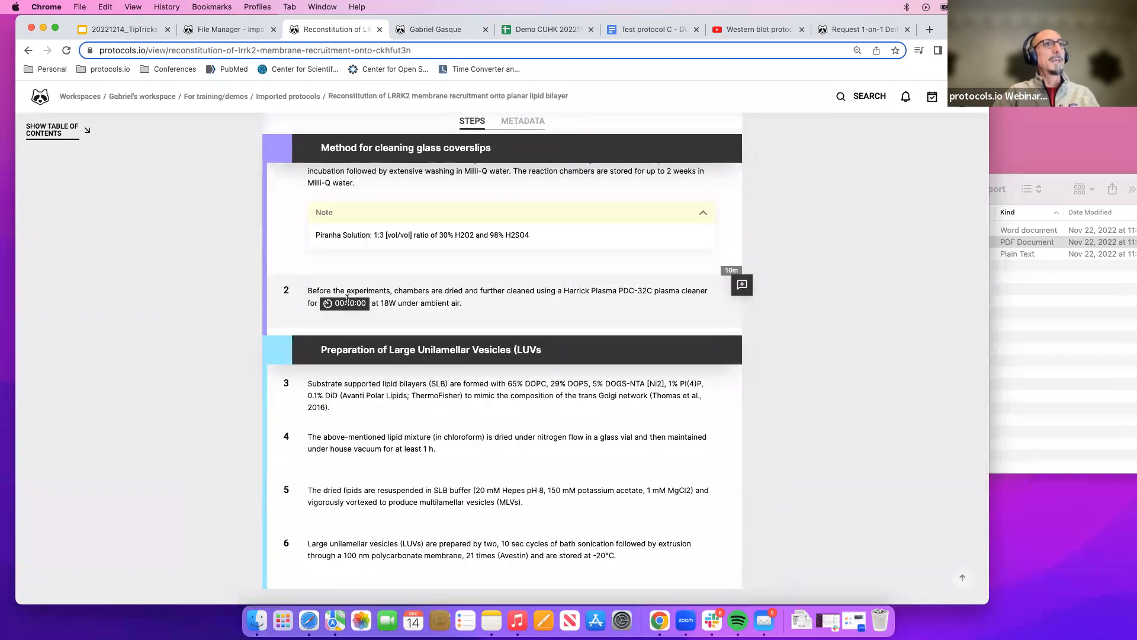
{"action": "scroll", "coordinate": [346, 299], "scroll_direction": "up", "scroll_amount": 6}
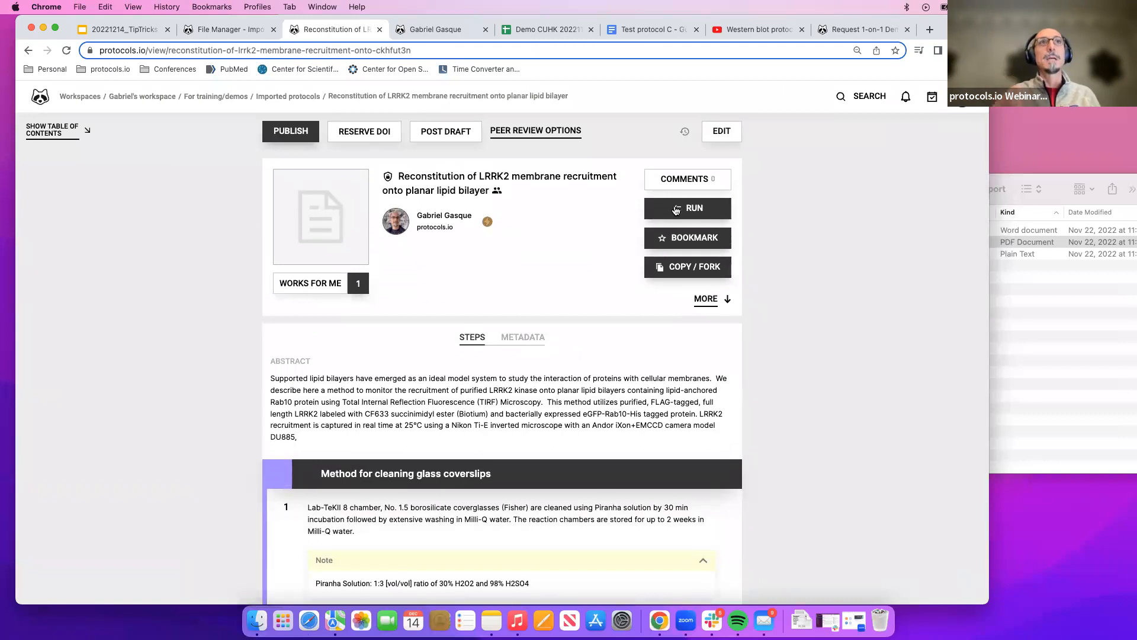
{"action": "left_click", "coordinate": [676, 210]}
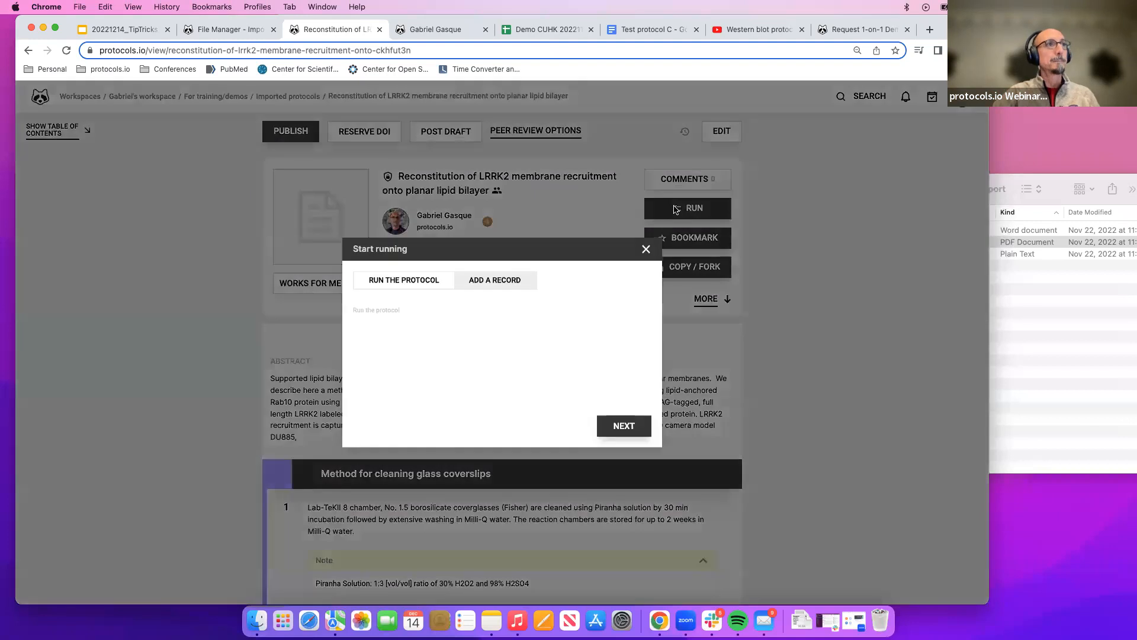
{"action": "left_click", "coordinate": [618, 424]}
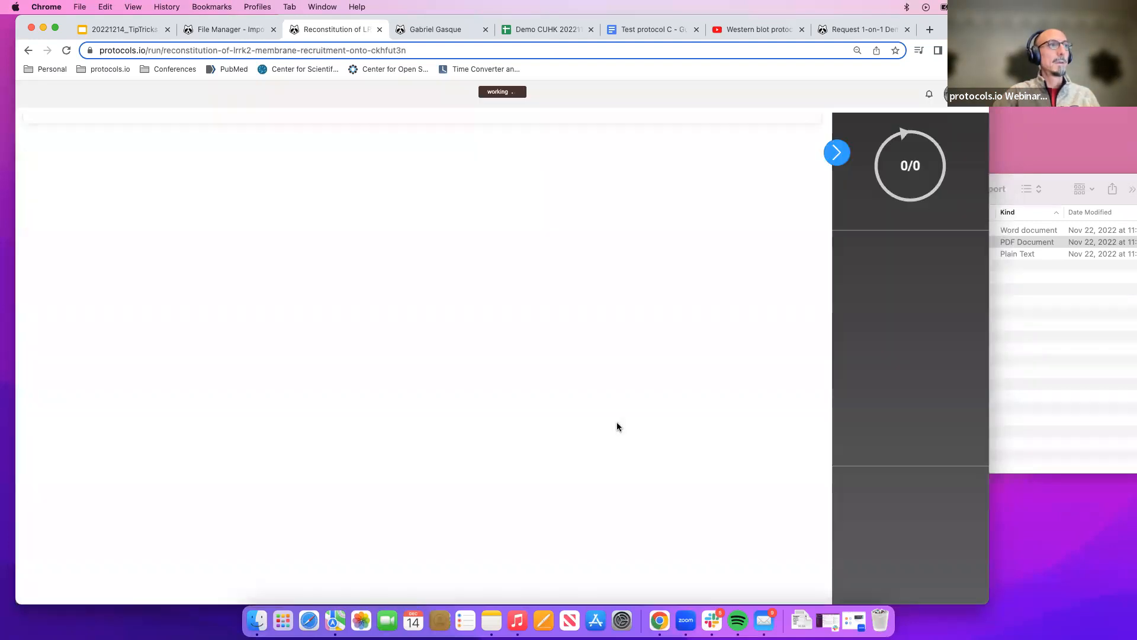
{"action": "scroll", "coordinate": [617, 426], "scroll_direction": "down", "scroll_amount": 1}
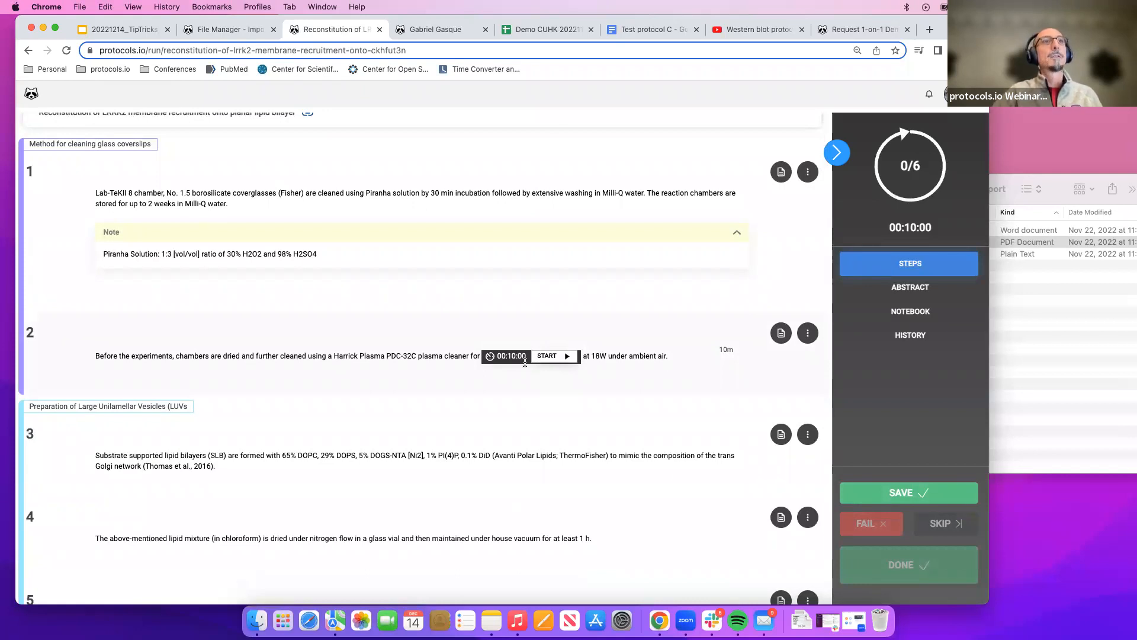
{"action": "scroll", "coordinate": [528, 285], "scroll_direction": "up", "scroll_amount": 1}
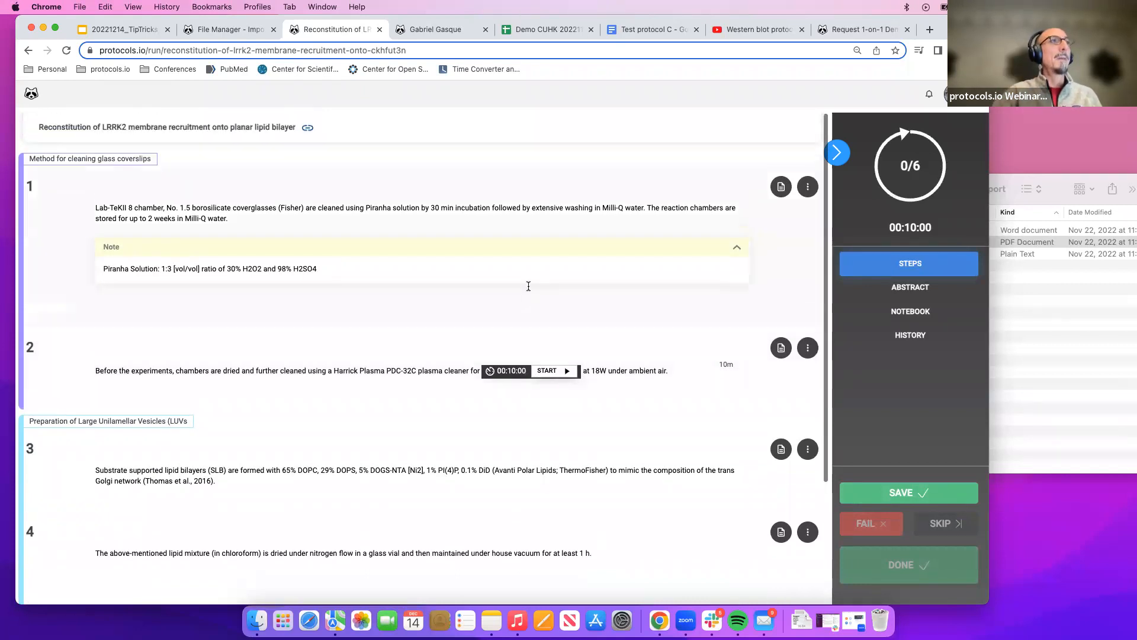
Mark step 1 as done in the run, then start and pause the step 2 timer.
{"action": "left_click", "coordinate": [604, 212]}
{"action": "left_click", "coordinate": [892, 565]}
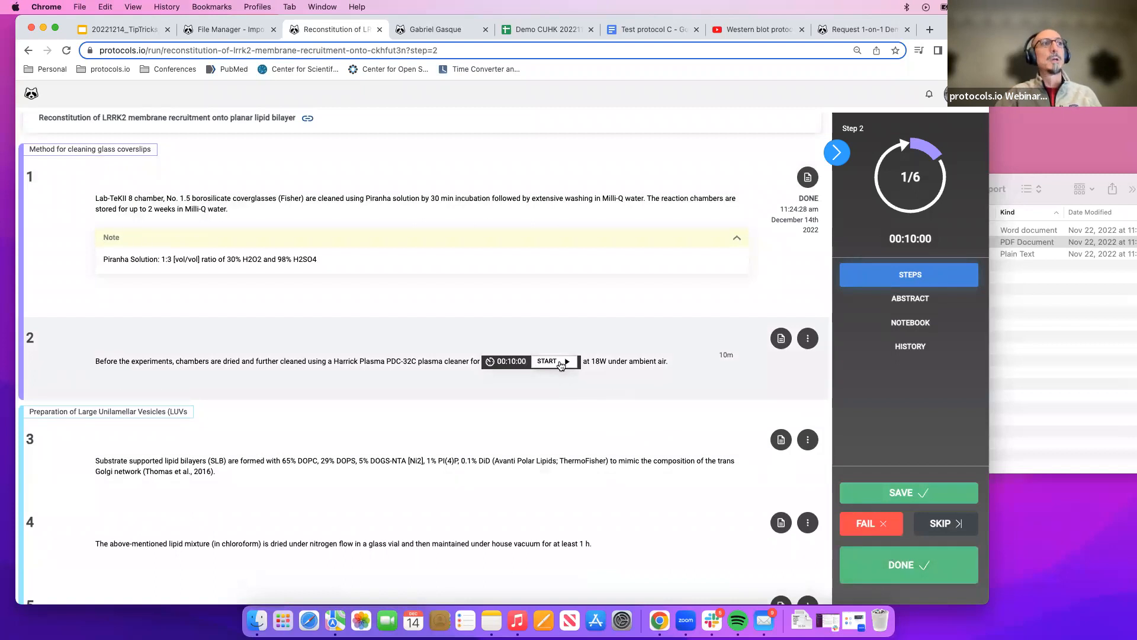
{"action": "left_click", "coordinate": [560, 362]}
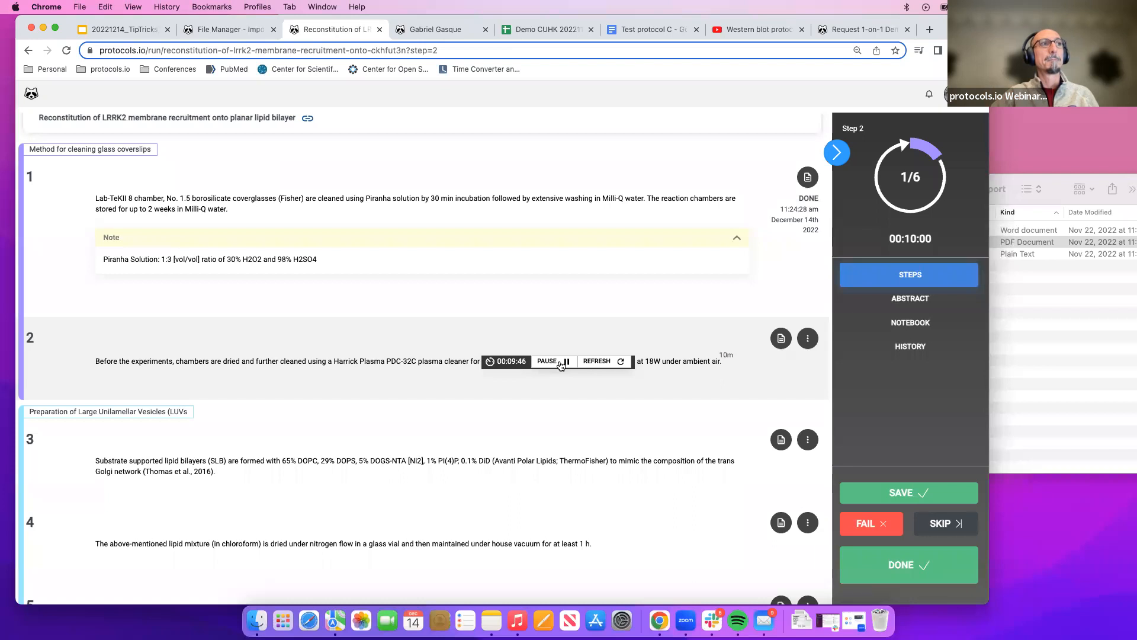
{"action": "left_click", "coordinate": [561, 366]}
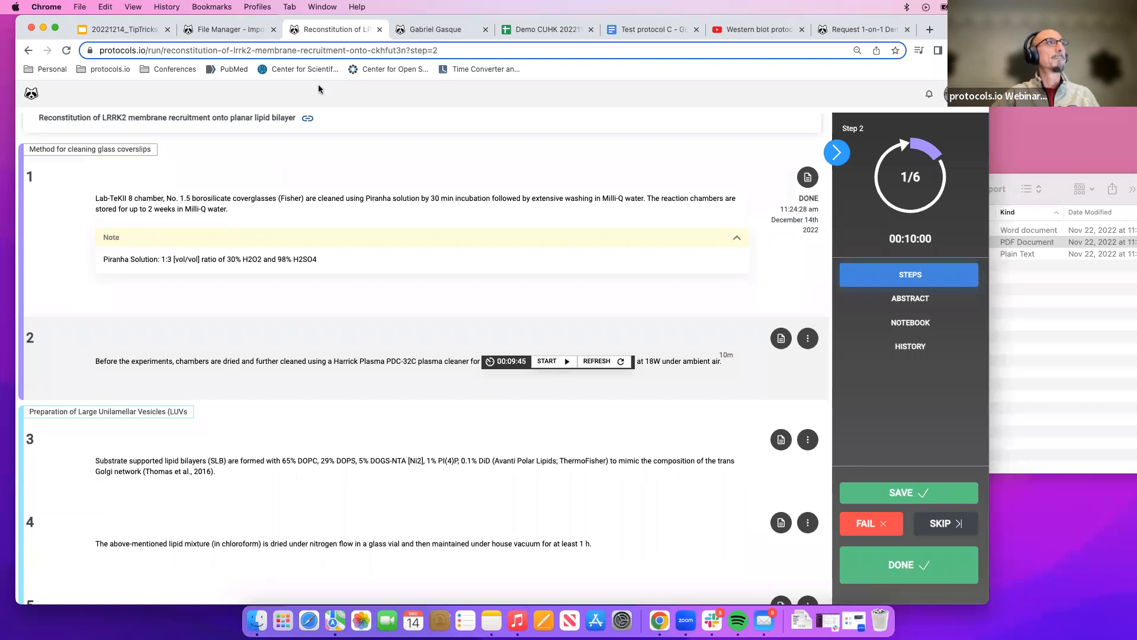
Leave the run, review the protocol page, and reopen the protocol for editing.
{"action": "left_click", "coordinate": [28, 51]}
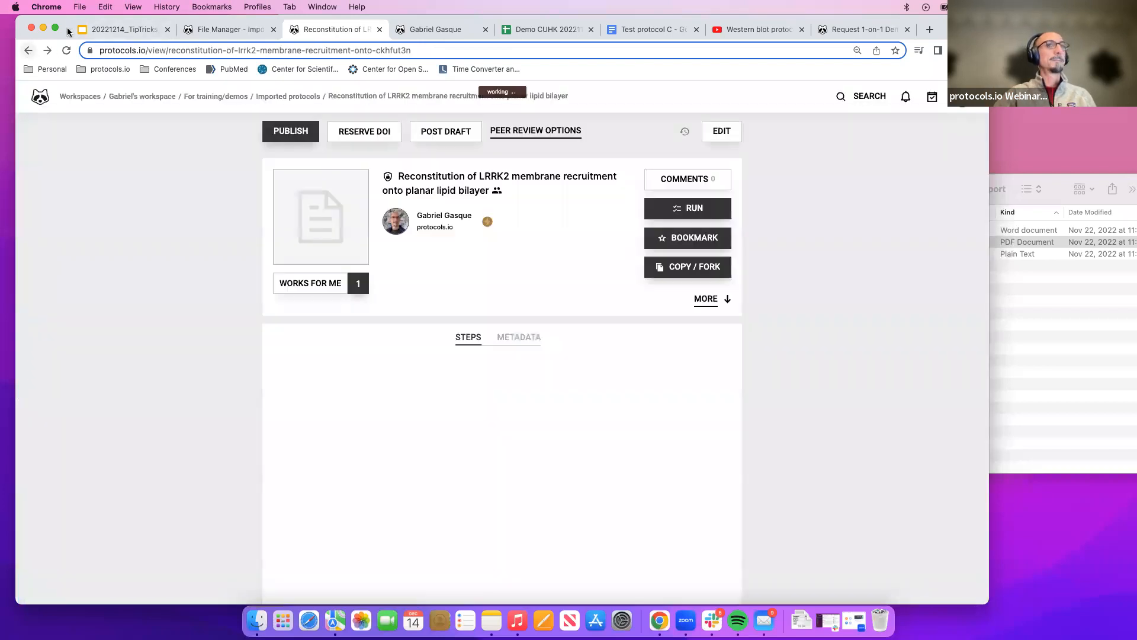
{"action": "left_click", "coordinate": [795, 19]}
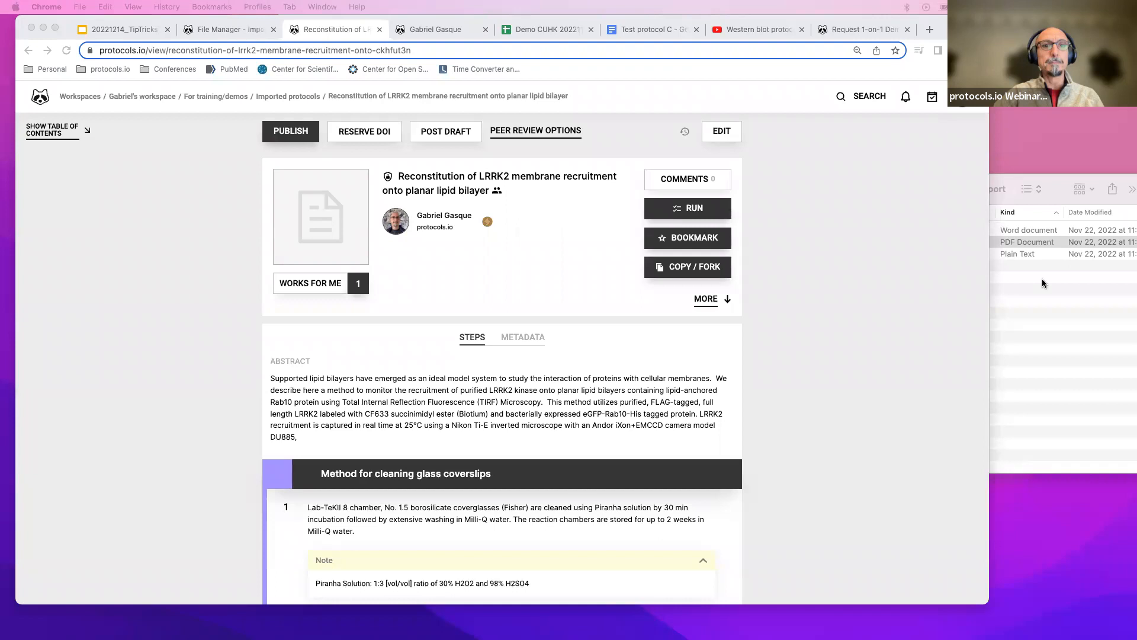
{"action": "left_click", "coordinate": [157, 362]}
{"action": "scroll", "coordinate": [371, 400], "scroll_direction": "down", "scroll_amount": 5}
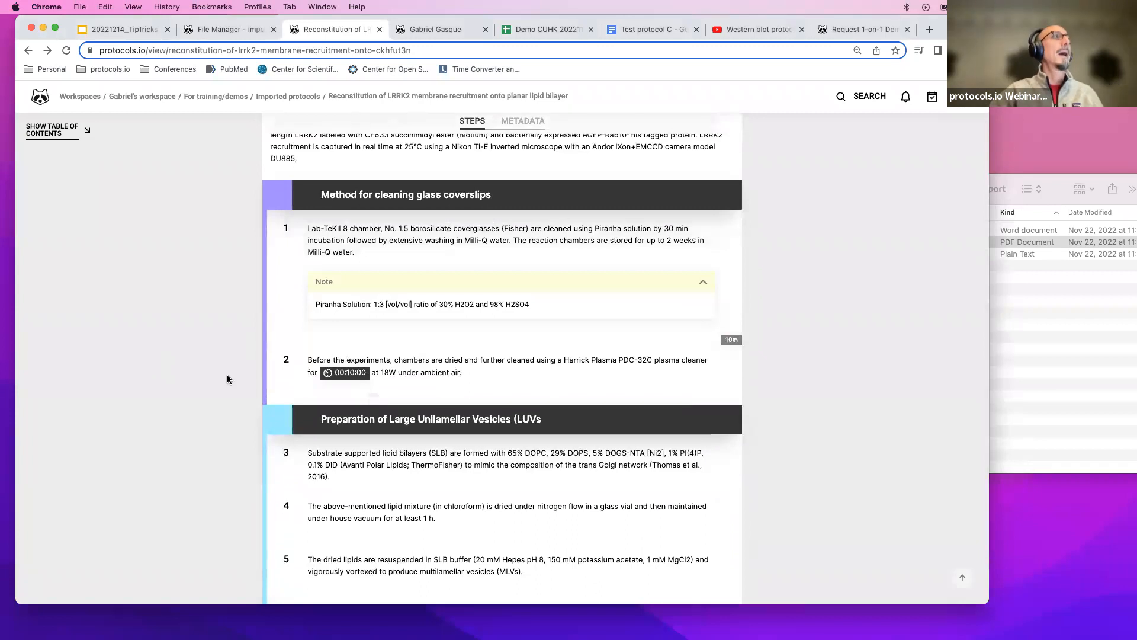
{"action": "scroll", "coordinate": [174, 211], "scroll_direction": "up", "scroll_amount": 5}
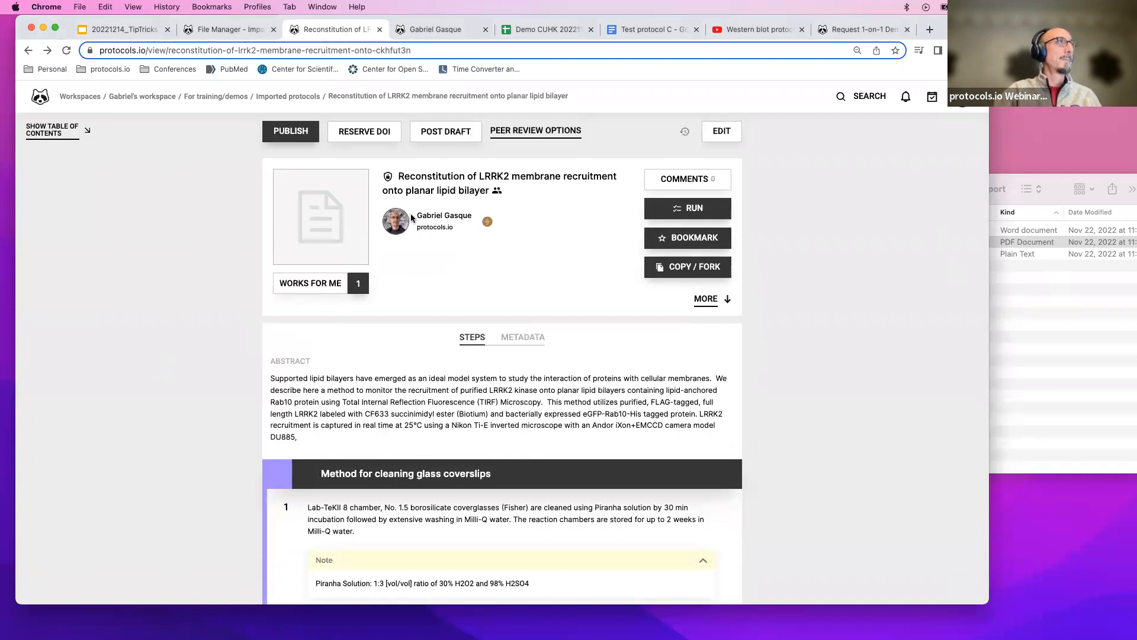
{"action": "left_click", "coordinate": [719, 133]}
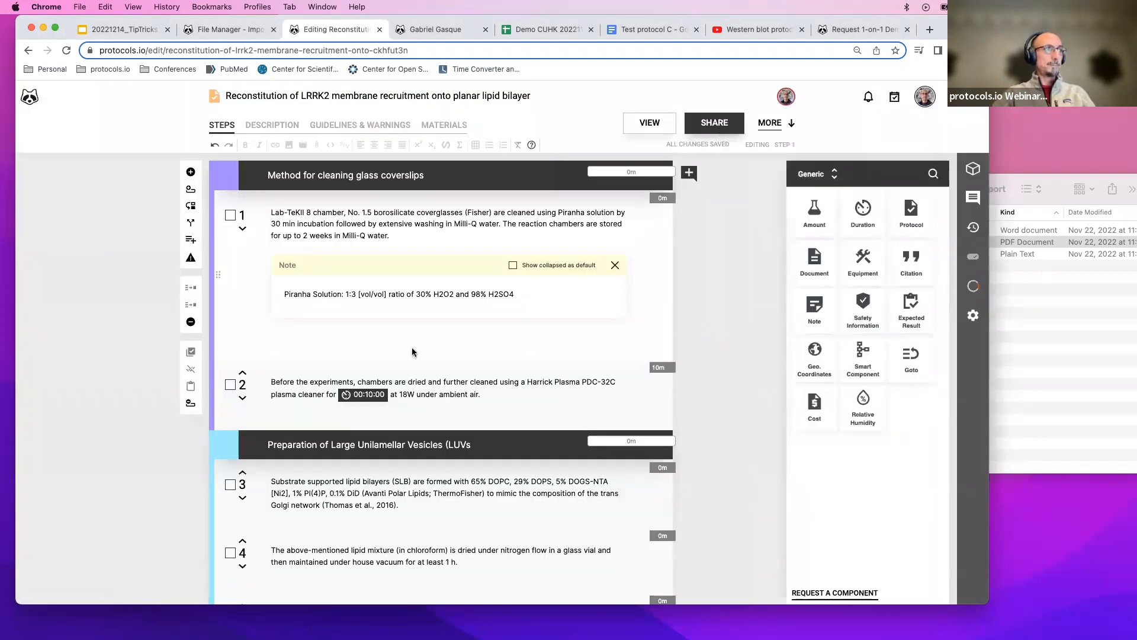
Insert a Smart Component key-value pair below step 1's note with the key "Total cells".
{"action": "left_click", "coordinate": [373, 336]}
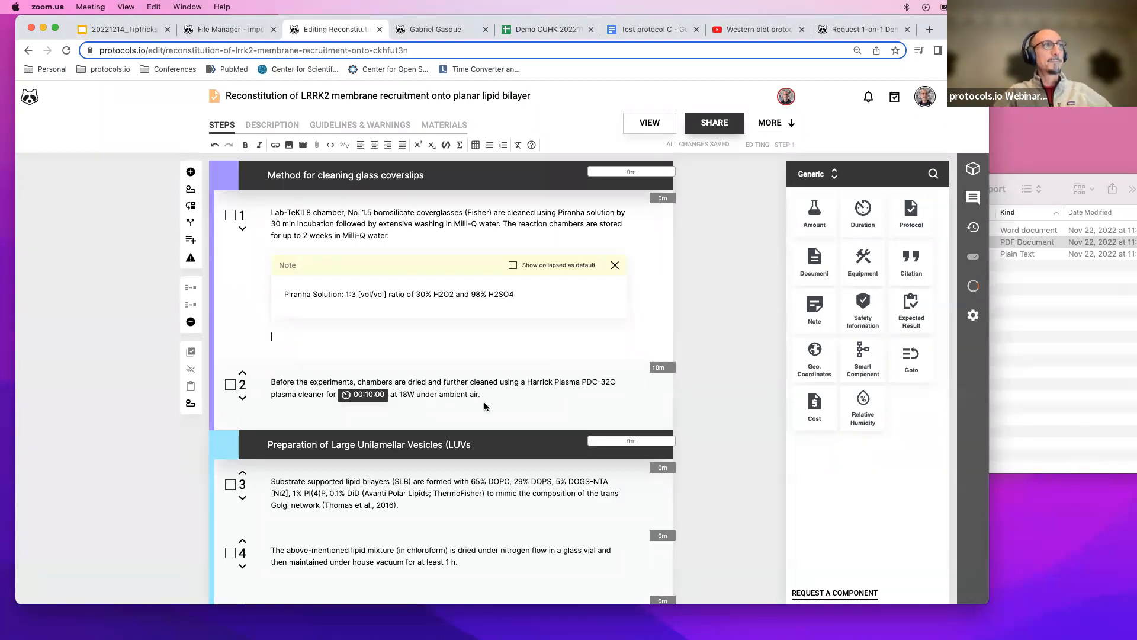
{"action": "left_click", "coordinate": [862, 353]}
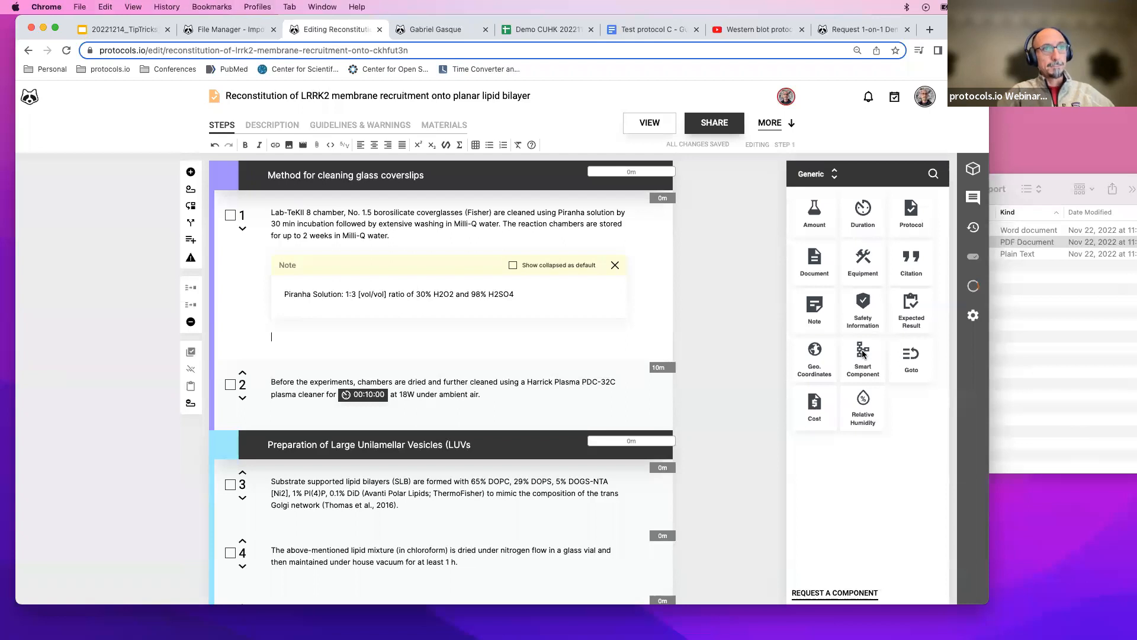
{"action": "left_click", "coordinate": [863, 354]}
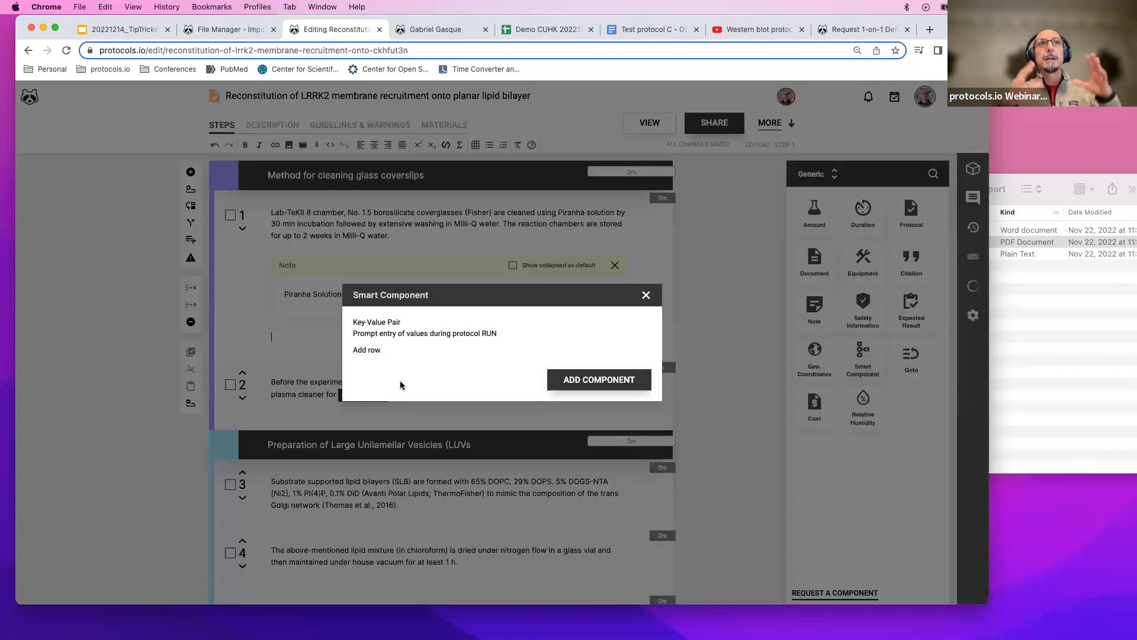
{"action": "left_click", "coordinate": [360, 351]}
{"action": "left_click", "coordinate": [370, 341]}
{"action": "type", "text": "Total"}
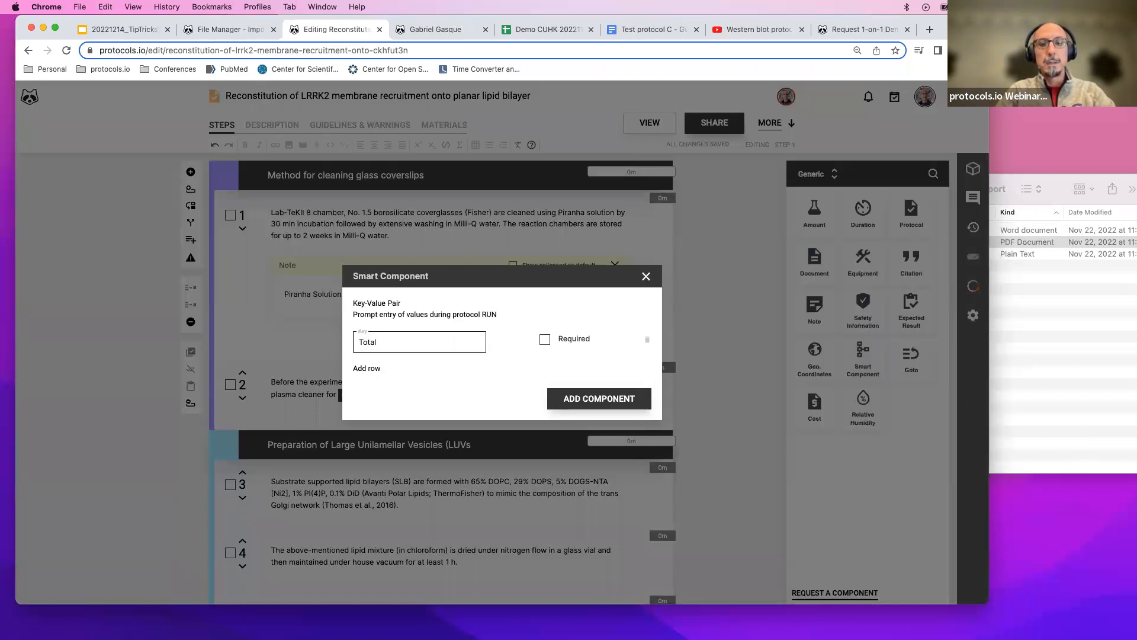
{"action": "type", "text": "cells"}
Add a second key "Dead cells", mark both keys as required, and add the component.
{"action": "left_click", "coordinate": [373, 368]}
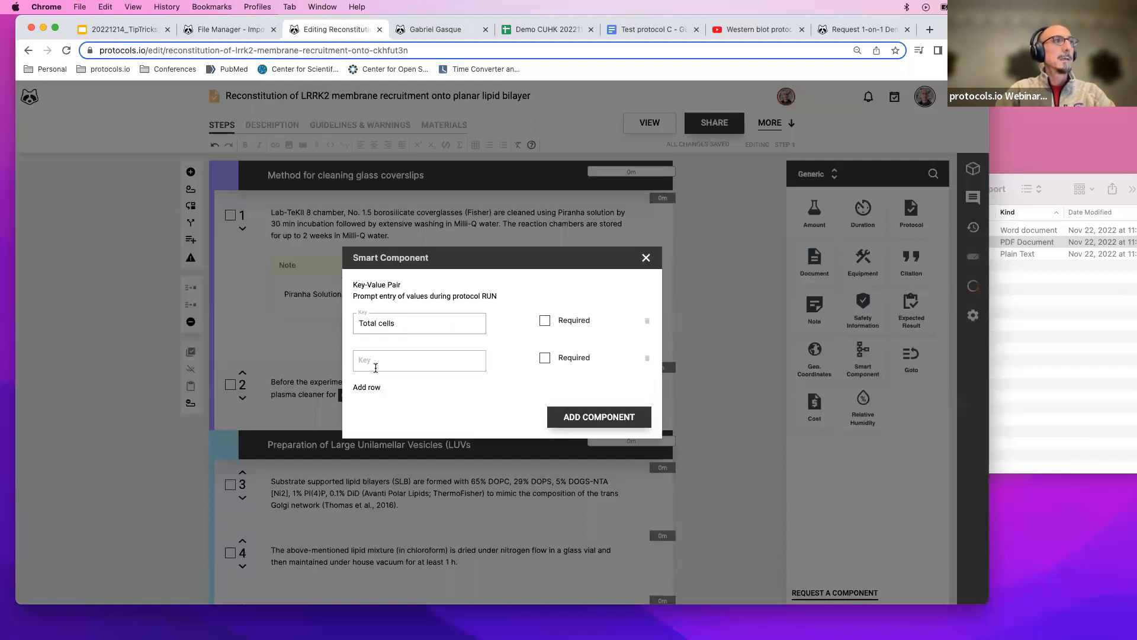
{"action": "left_click", "coordinate": [376, 368]}
{"action": "type", "text": "Dea"}
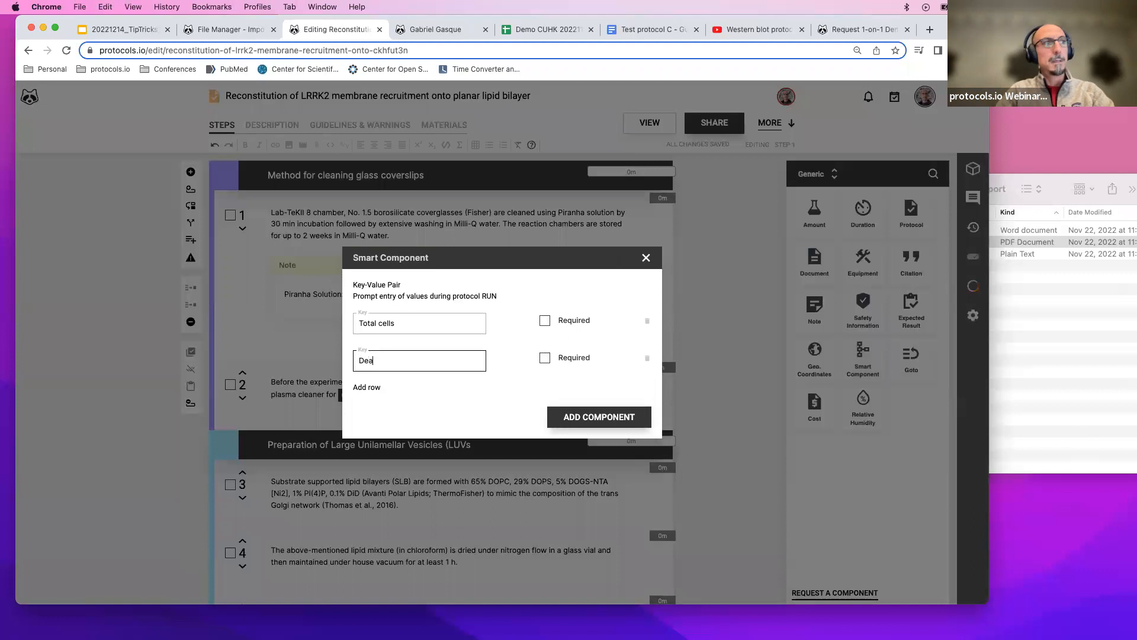
{"action": "type", "text": "d cells"}
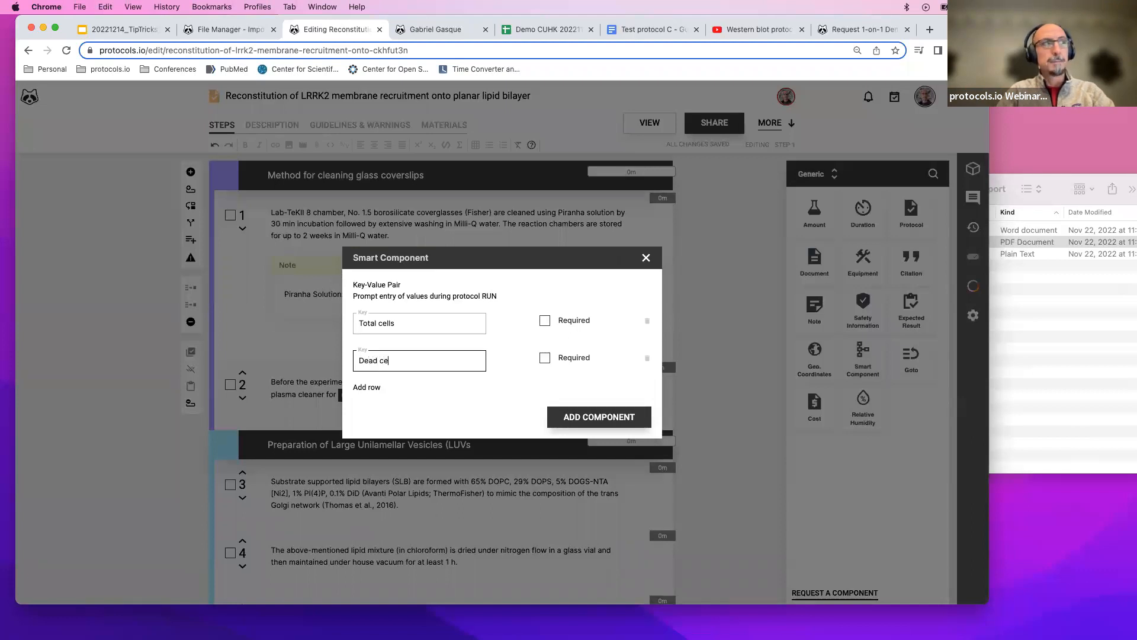
{"action": "left_click", "coordinate": [545, 321]}
{"action": "left_click", "coordinate": [544, 359]}
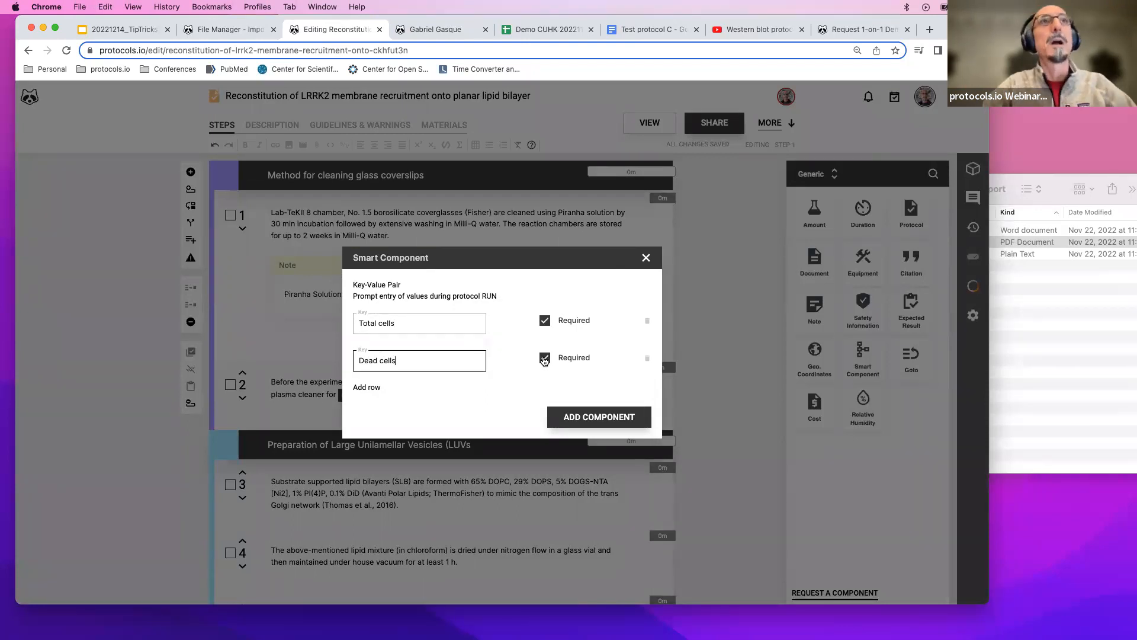
{"action": "left_click", "coordinate": [592, 417]}
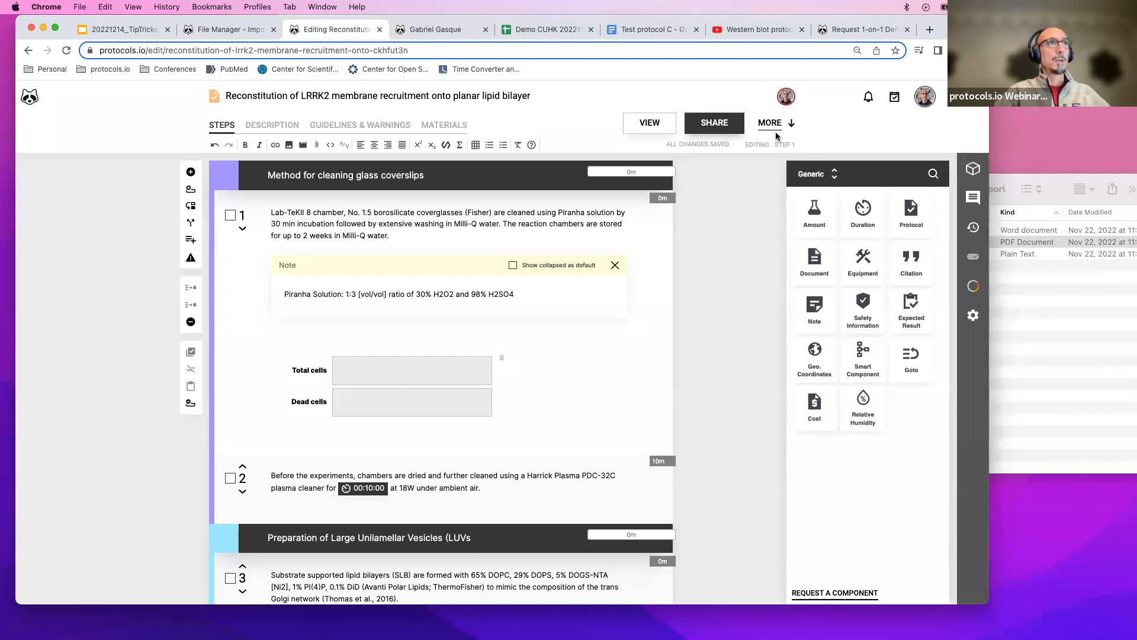
Open the protocol in view mode and start a new run of it.
{"action": "left_click", "coordinate": [649, 125]}
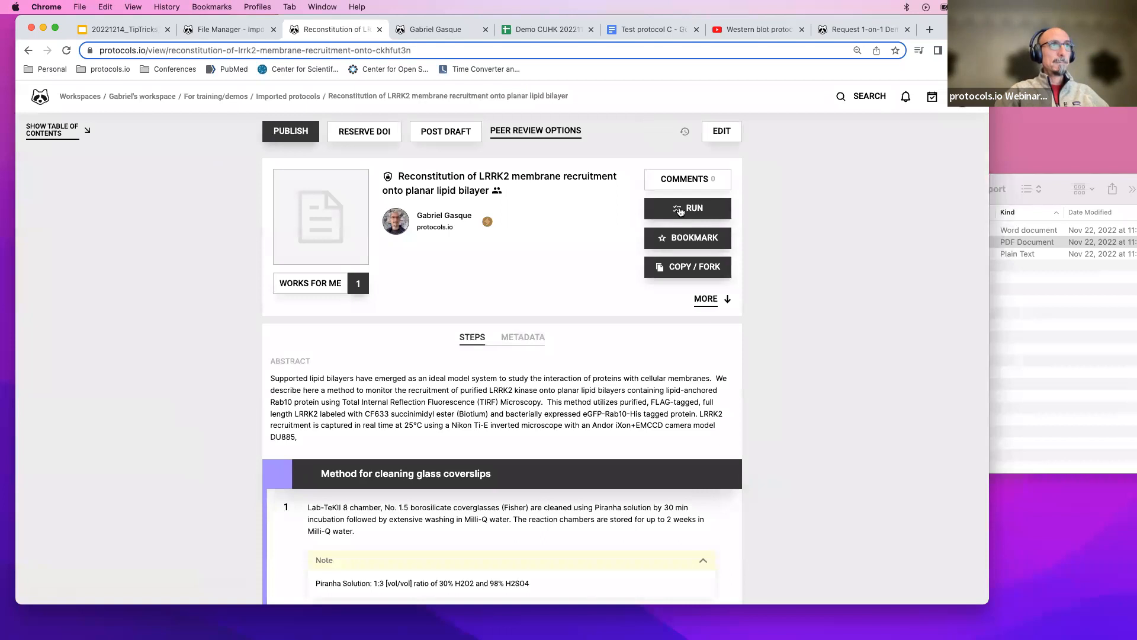
{"action": "left_click", "coordinate": [680, 211]}
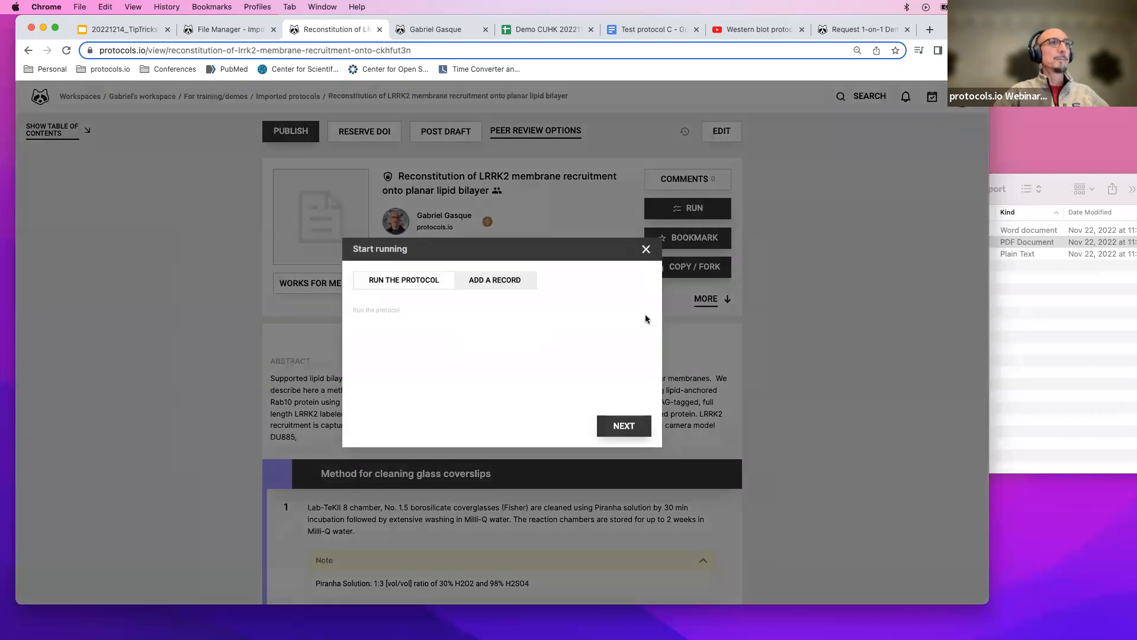
{"action": "left_click", "coordinate": [616, 425]}
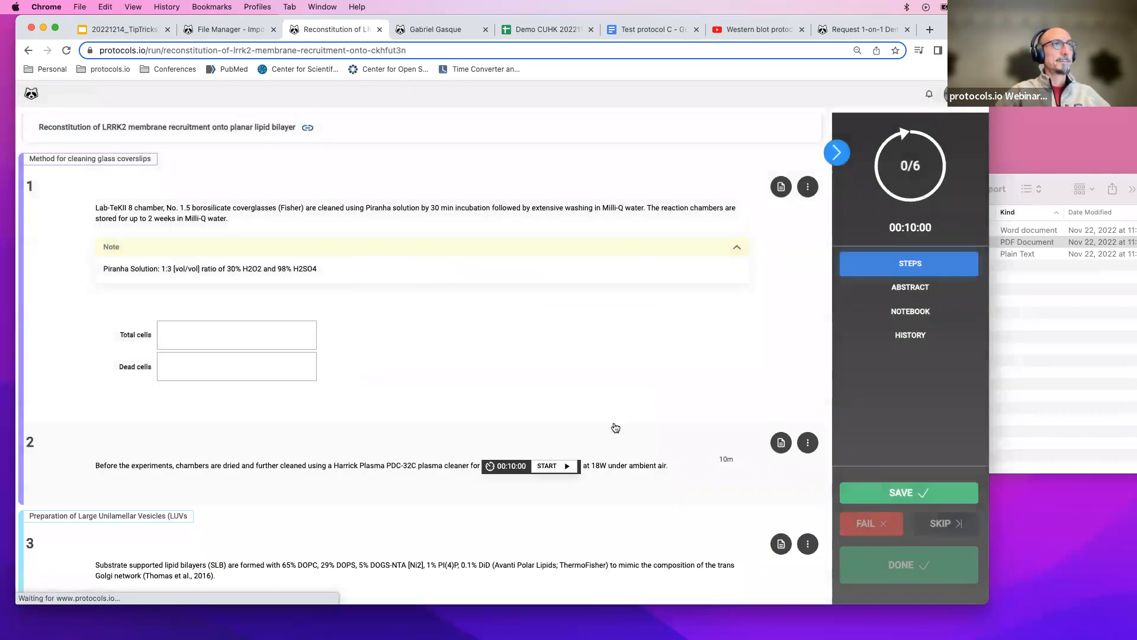
Enter 570 in the Total cells field of step 1 in the run.
{"action": "left_click", "coordinate": [405, 330]}
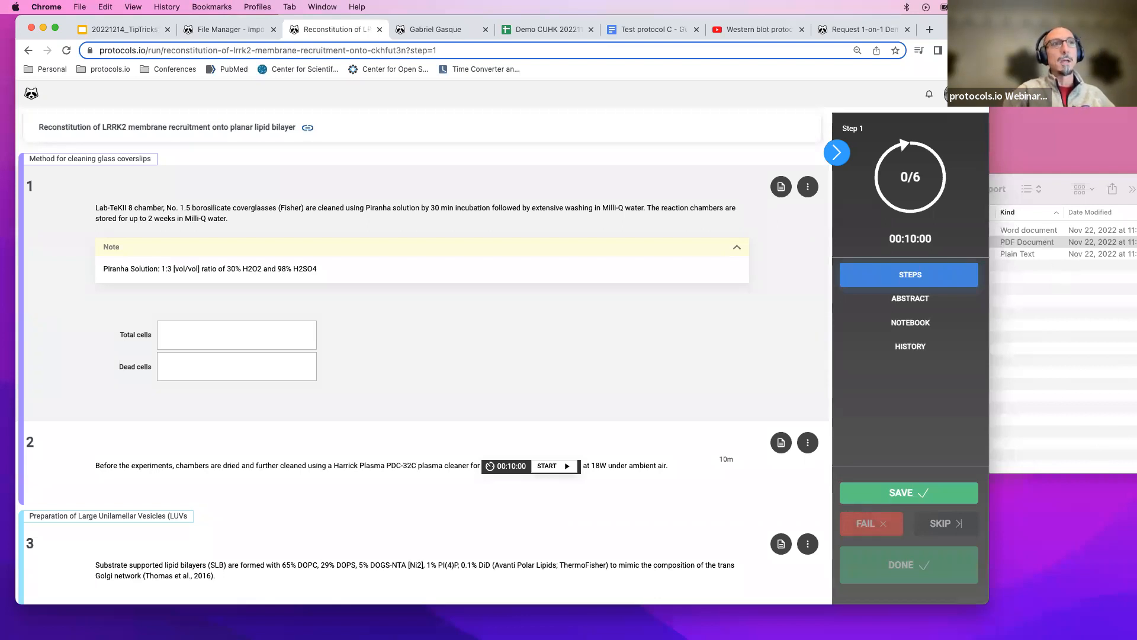
{"action": "left_click", "coordinate": [235, 339]}
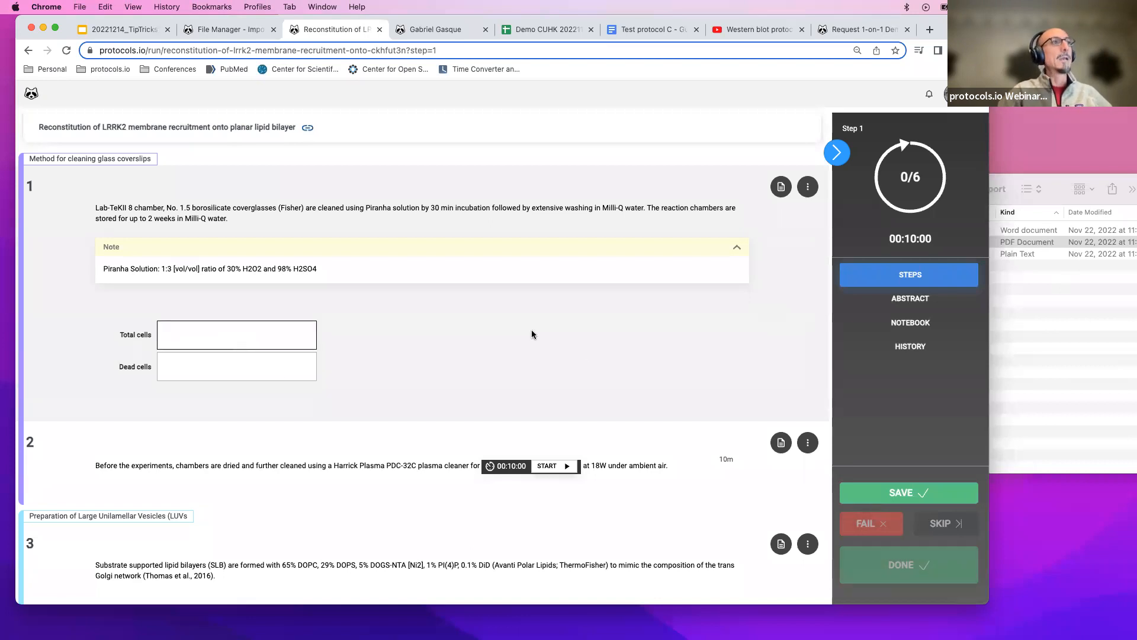
{"action": "left_click", "coordinate": [927, 567]}
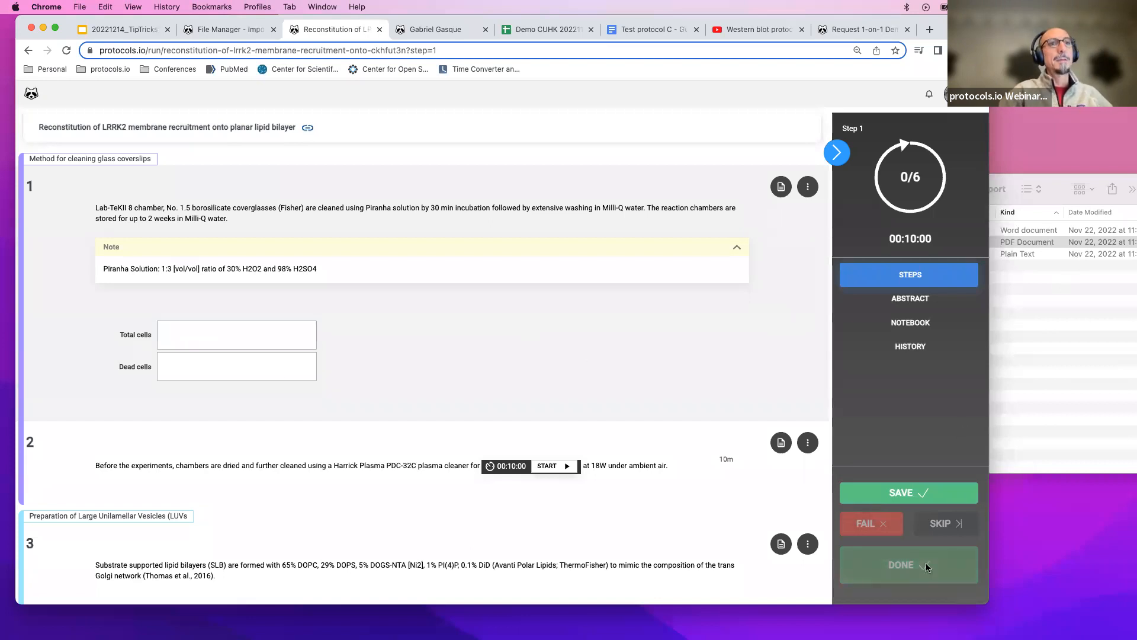
{"action": "left_click", "coordinate": [226, 336]}
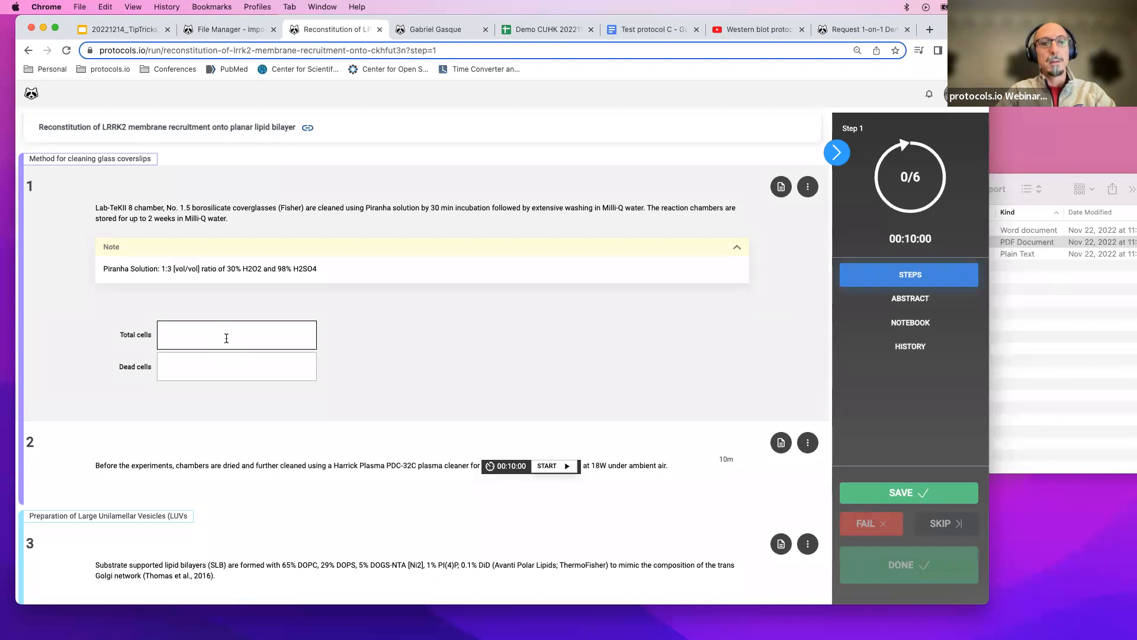
{"action": "type", "text": "50"}
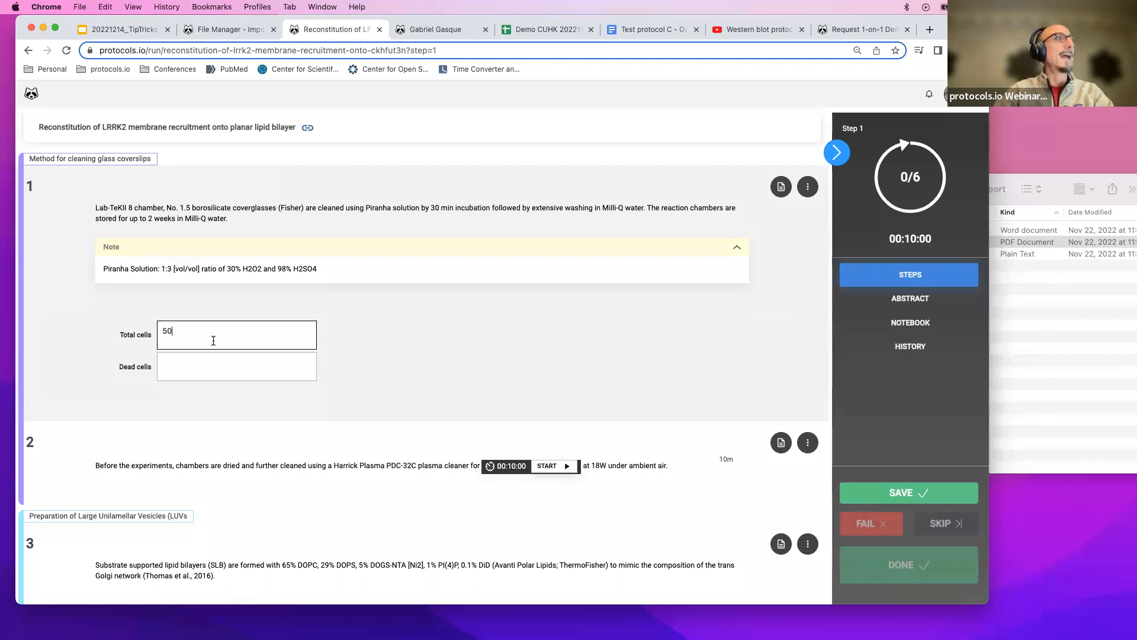
{"action": "key", "text": "BackSpace"}
{"action": "type", "text": "70"}
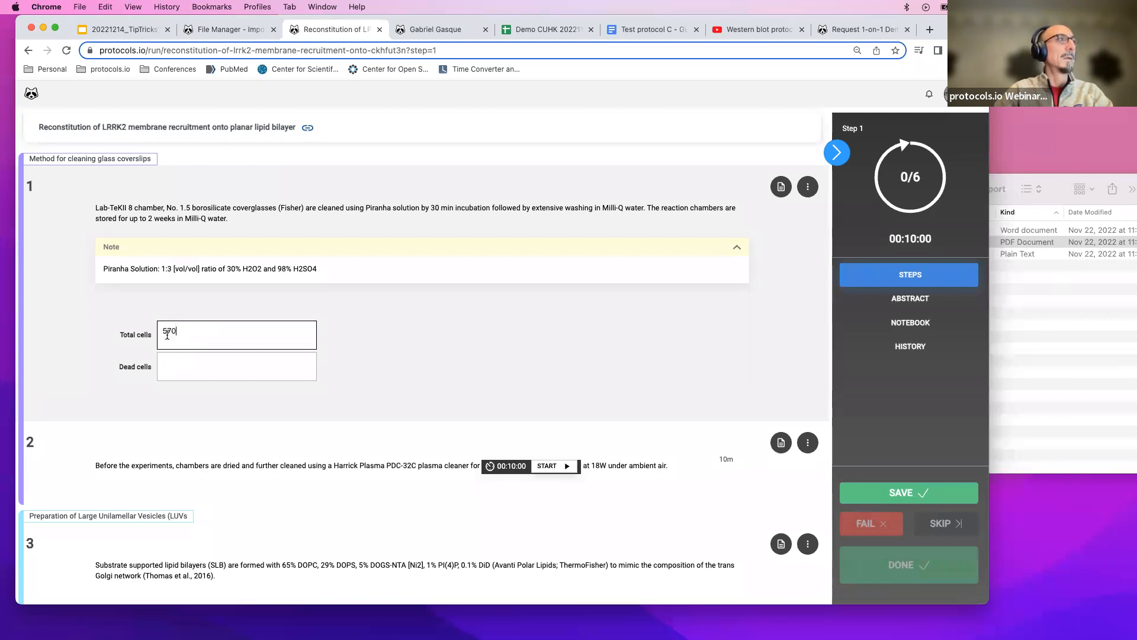
Enter 120 in the Dead cells field and mark step 1 as done.
{"action": "left_click", "coordinate": [175, 364]}
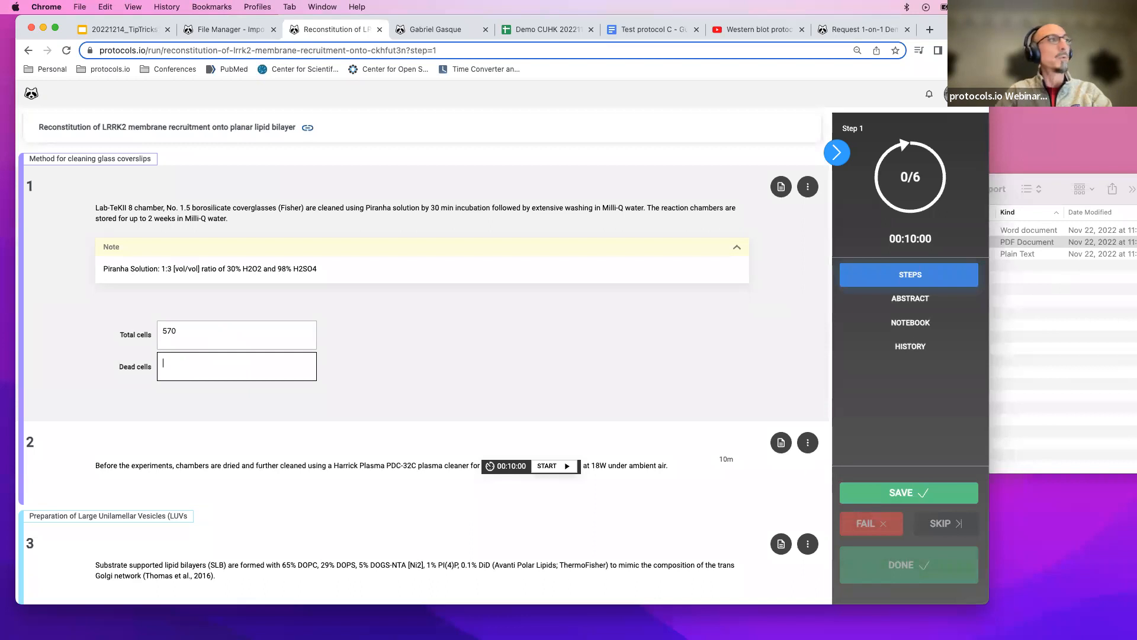
{"action": "type", "text": "4"}
{"action": "key", "text": "BackSpace"}
{"action": "type", "text": "120"}
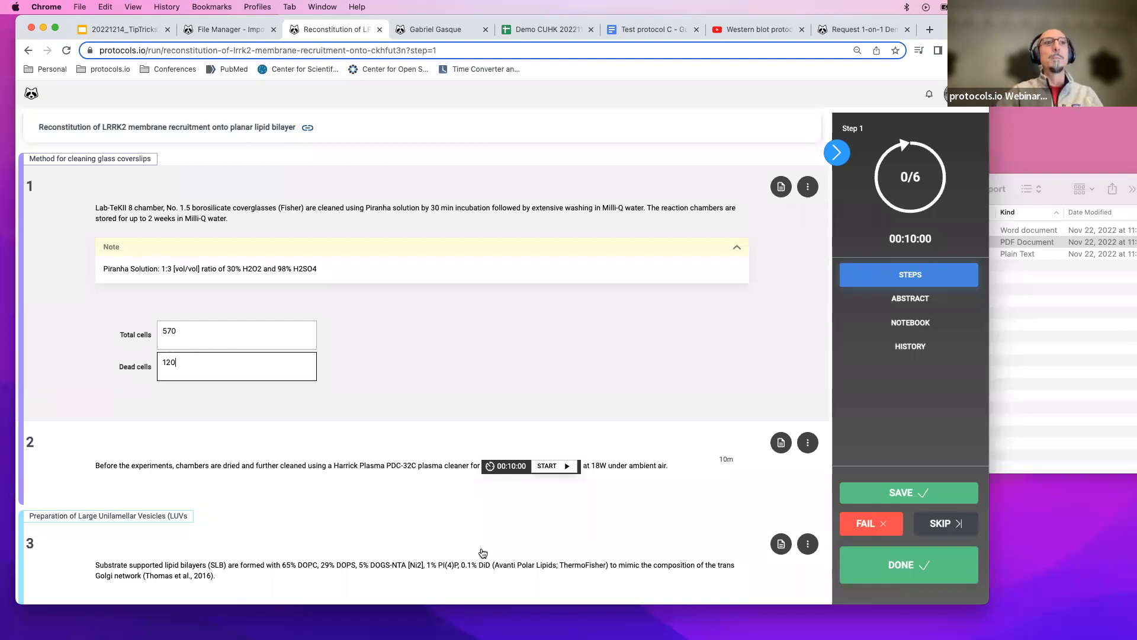
{"action": "left_click", "coordinate": [900, 566]}
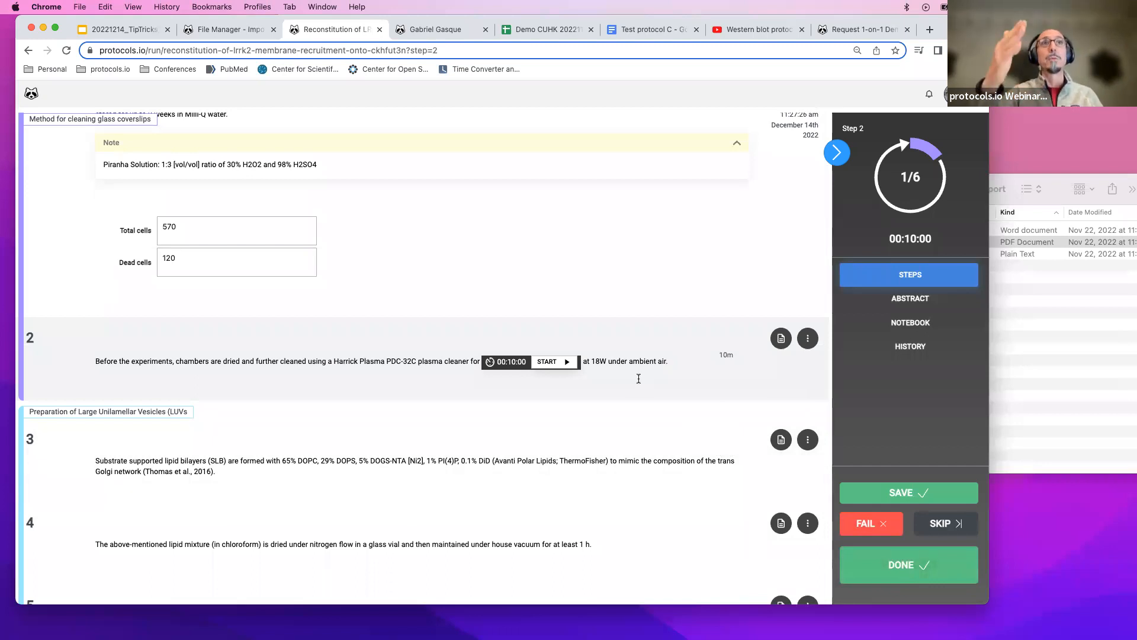
Leave the run without saving a run record and reopen the protocol for editing.
{"action": "left_click", "coordinate": [904, 492]}
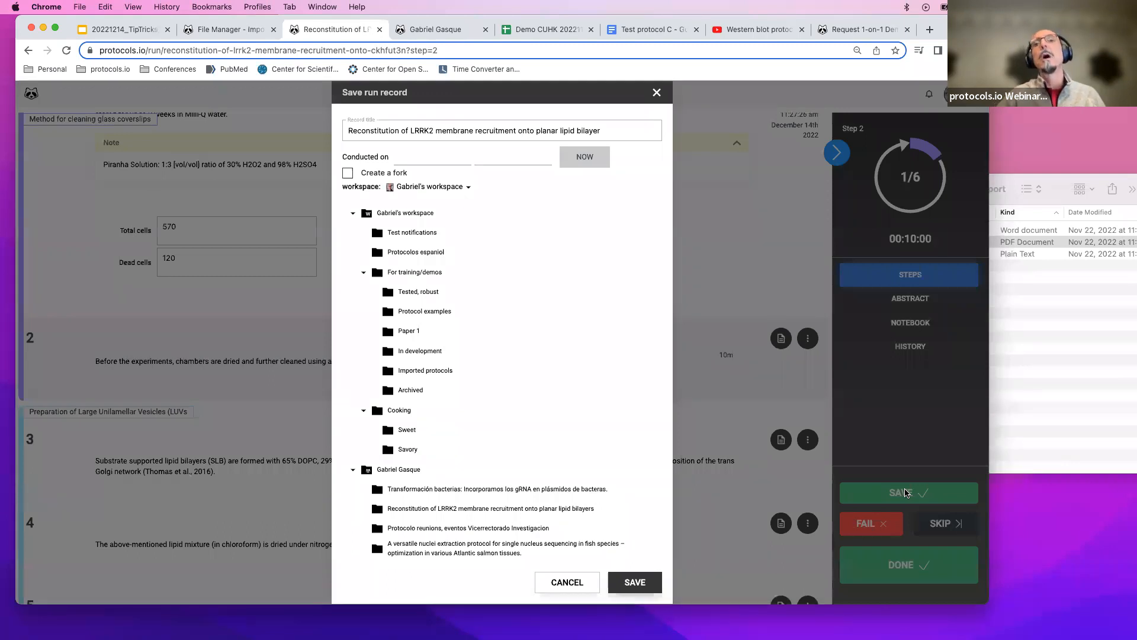
{"action": "left_click", "coordinate": [656, 94]}
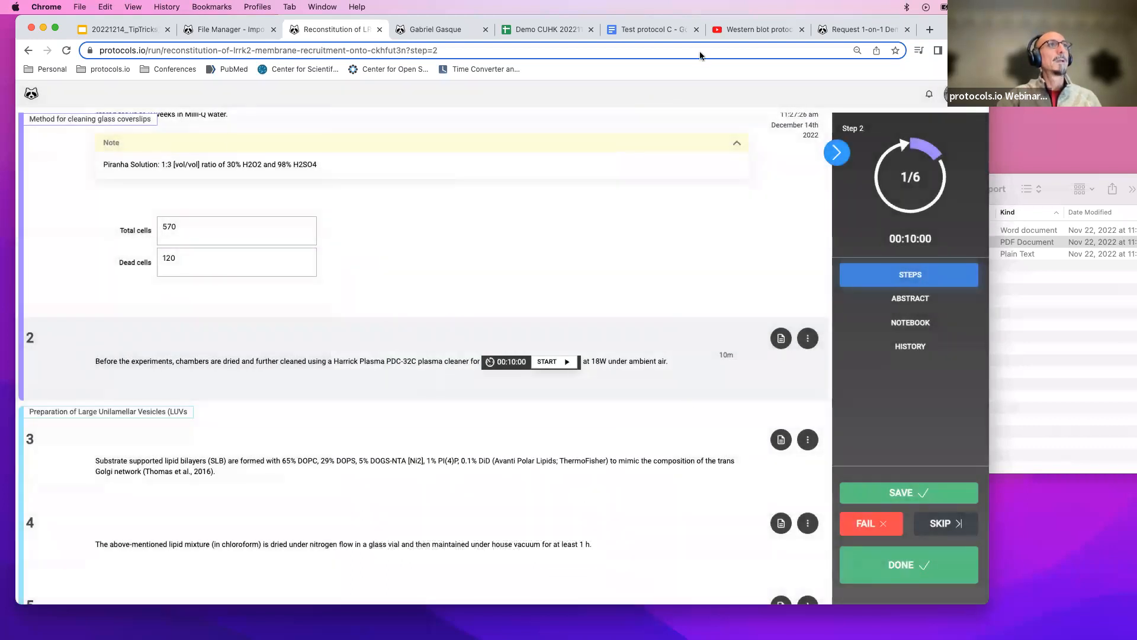
{"action": "scroll", "coordinate": [716, 225], "scroll_direction": "up", "scroll_amount": 3}
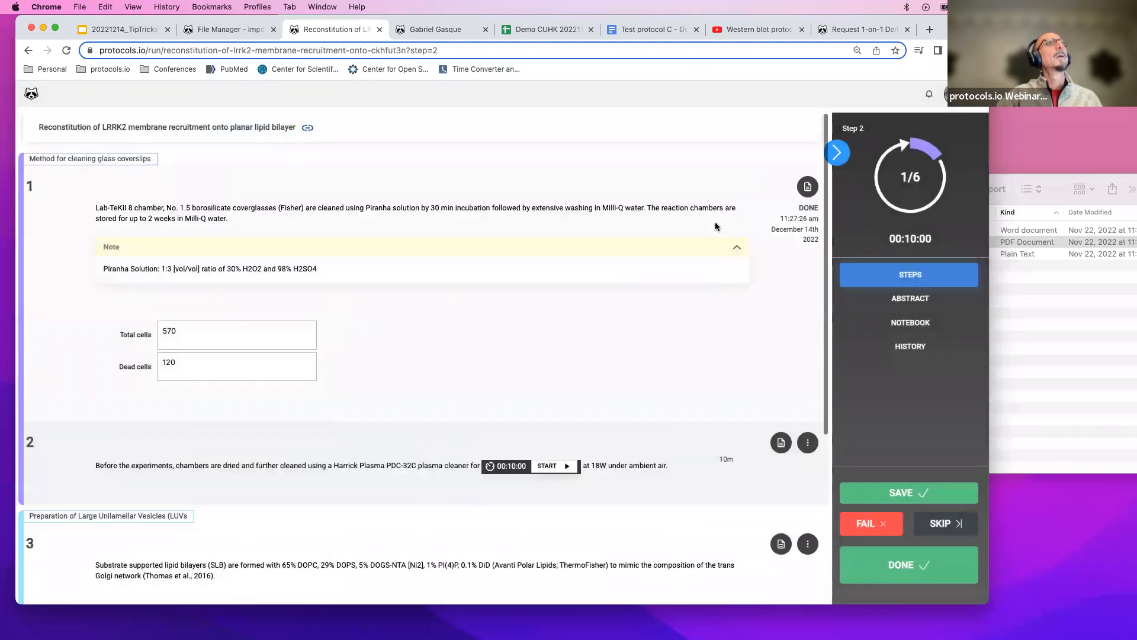
{"action": "left_click", "coordinate": [28, 51]}
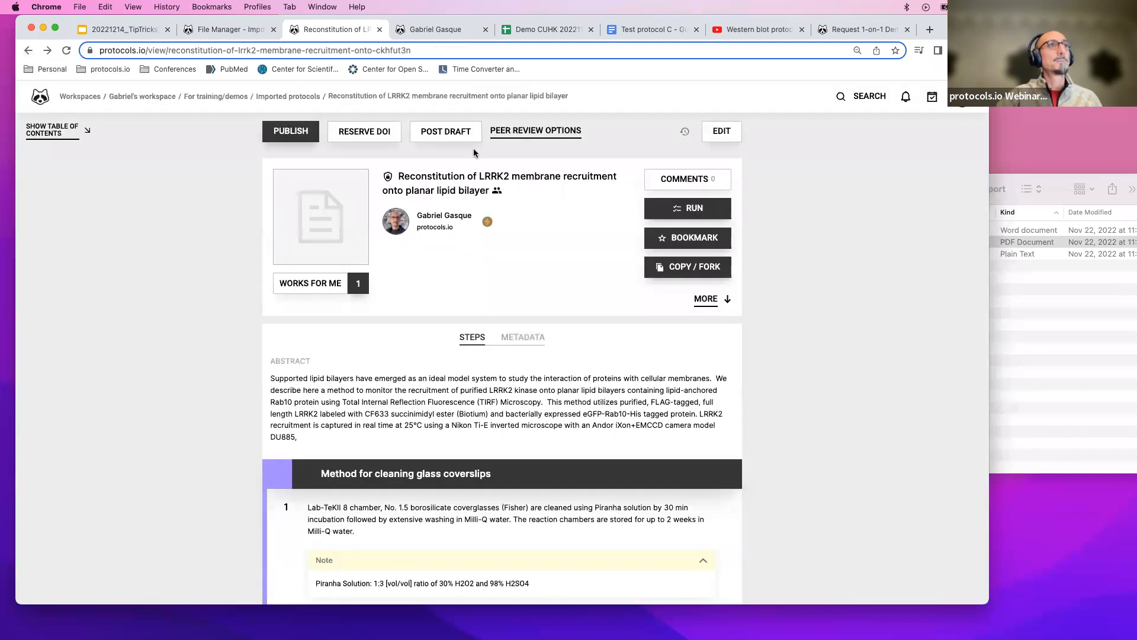
{"action": "left_click", "coordinate": [729, 130]}
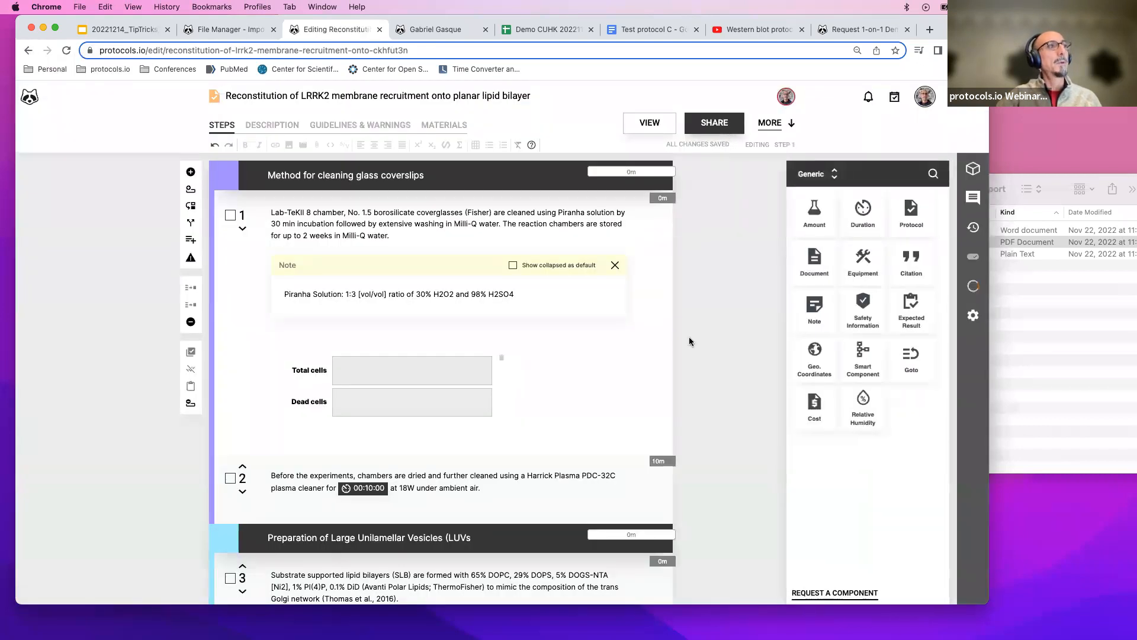
Insert a table of three columns and four rows on a new line below step 2's text.
{"action": "scroll", "coordinate": [688, 336], "scroll_direction": "down", "scroll_amount": 2}
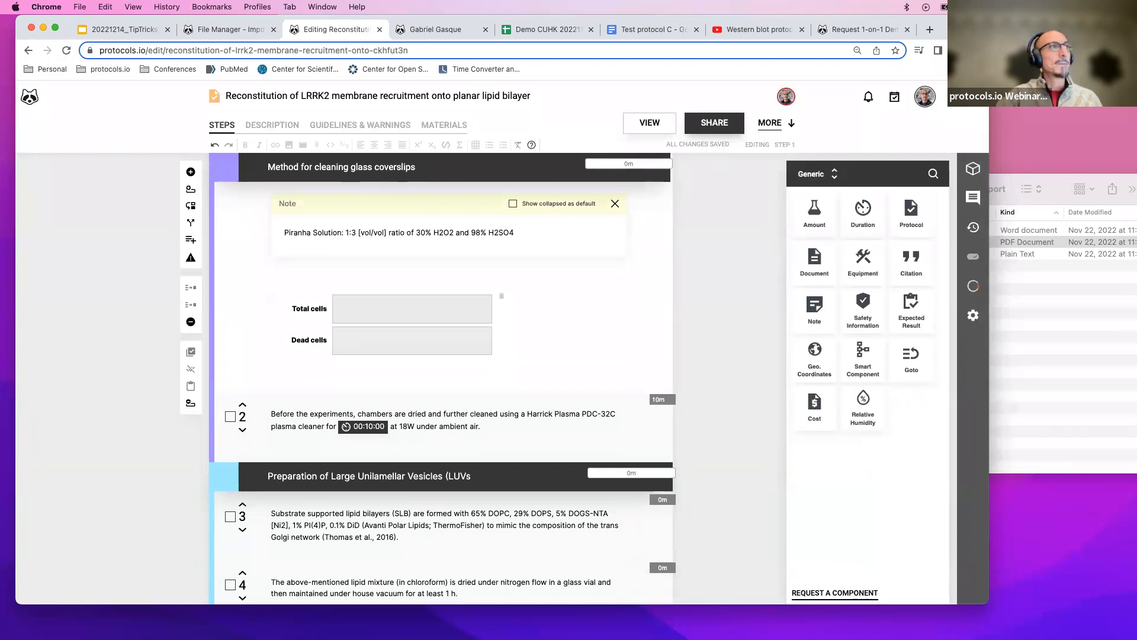
{"action": "scroll", "coordinate": [487, 427], "scroll_direction": "down", "scroll_amount": 1}
{"action": "left_click", "coordinate": [486, 427]}
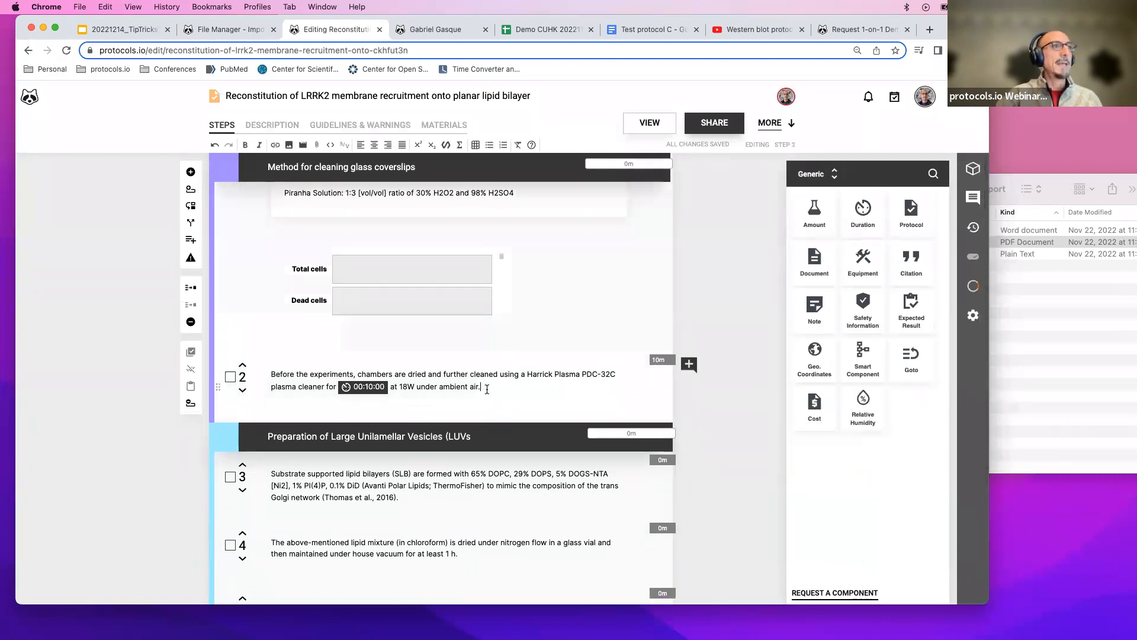
{"action": "key", "text": "Return"}
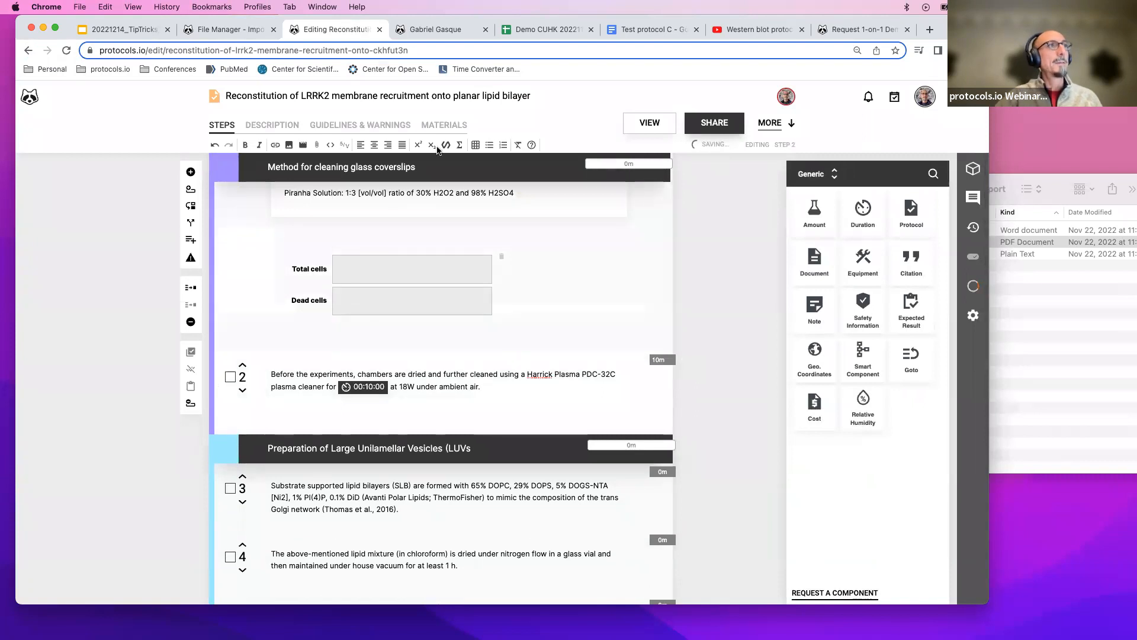
{"action": "left_click", "coordinate": [476, 145]}
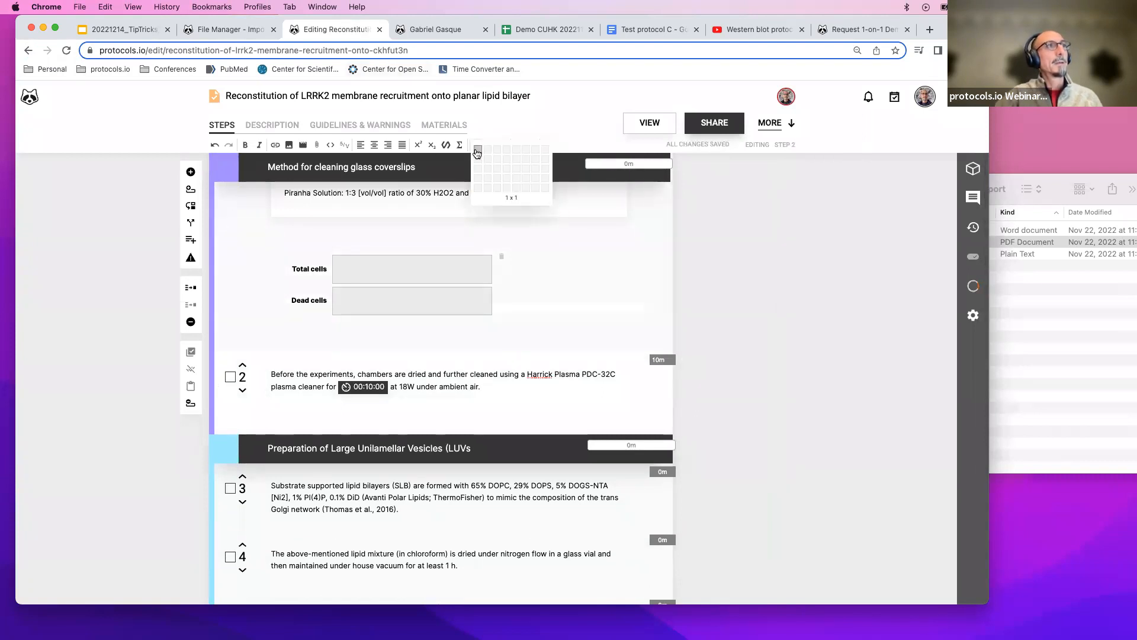
{"action": "left_click", "coordinate": [497, 179]}
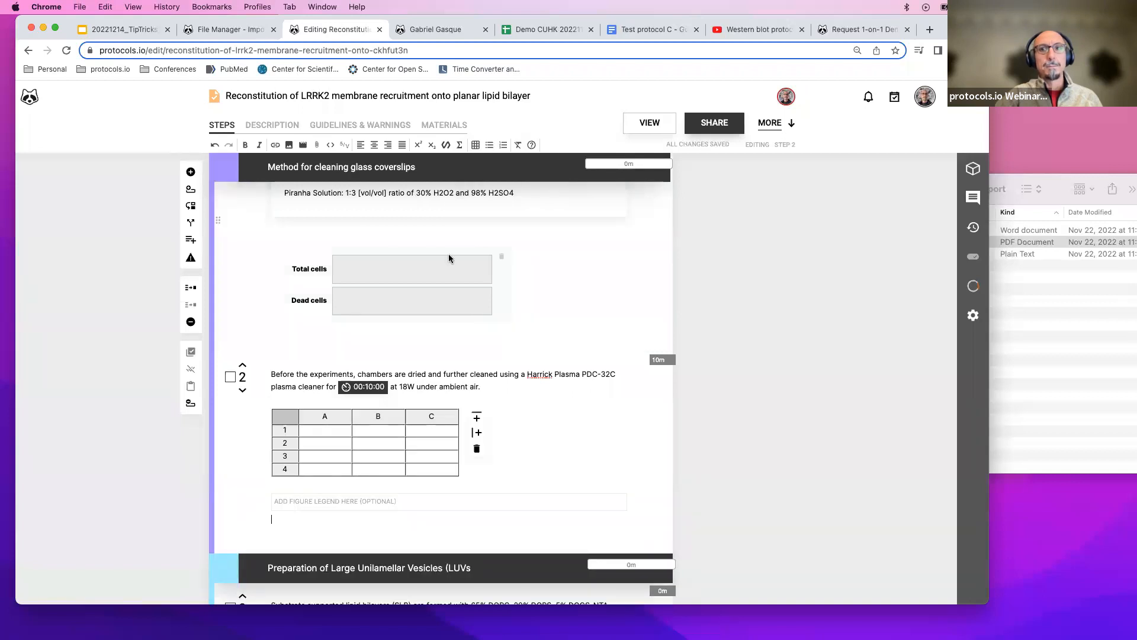
{"action": "scroll", "coordinate": [448, 254], "scroll_direction": "down", "scroll_amount": 3}
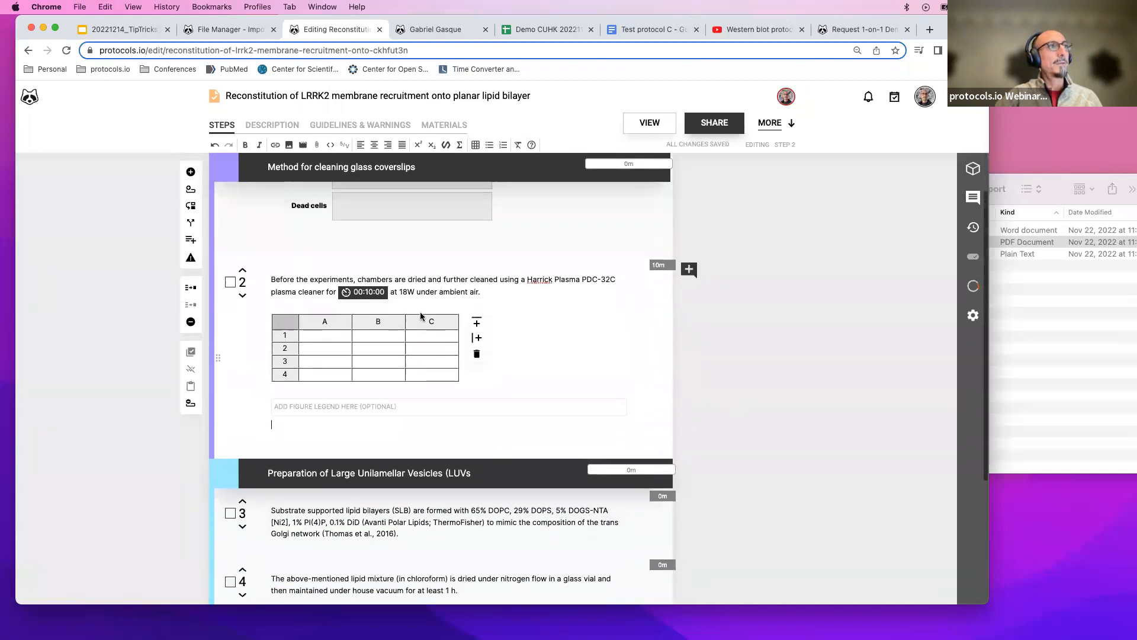
{"action": "left_click", "coordinate": [340, 347]}
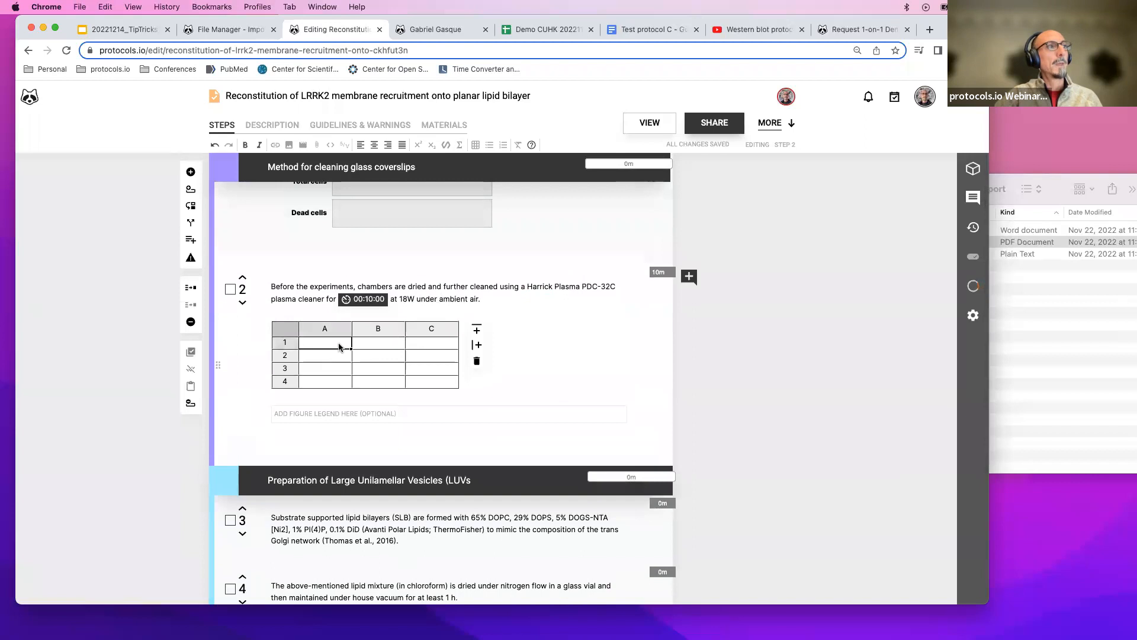
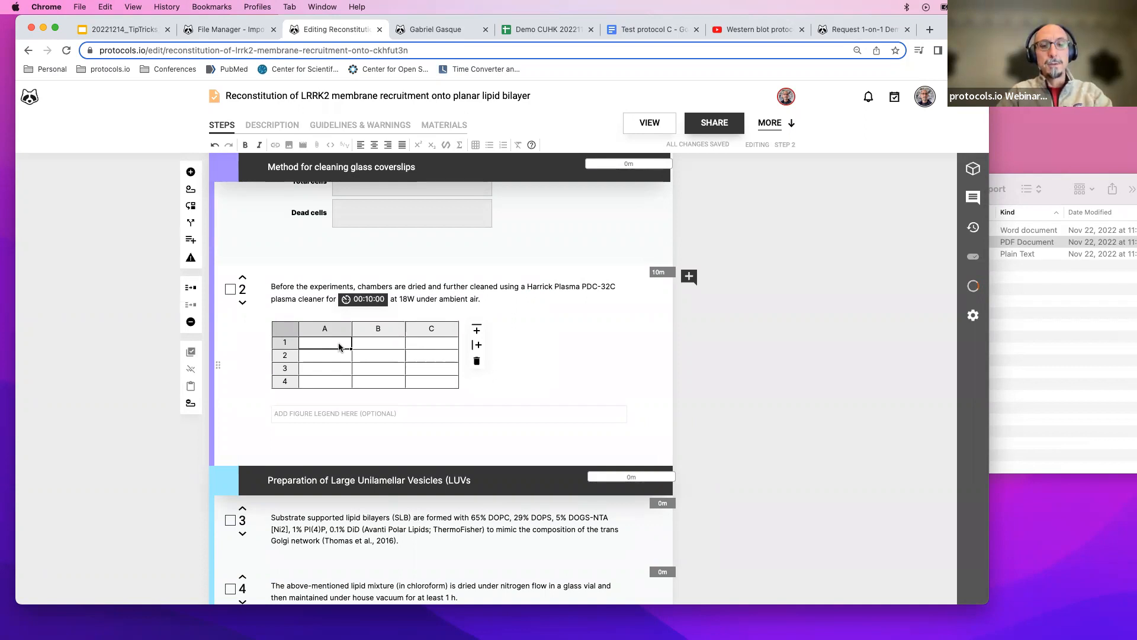
Fill the table's first row with the headers Reagent, 1X and 15X.
{"action": "double_click", "coordinate": [339, 348]}
{"action": "type", "text": "Re"}
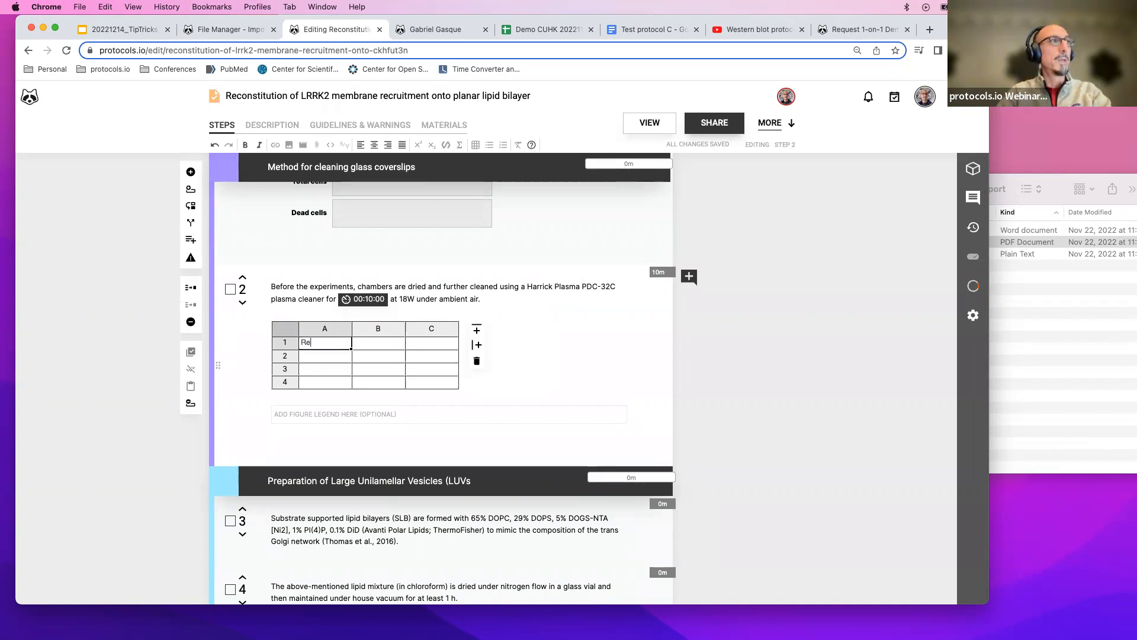
{"action": "type", "text": "agent"}
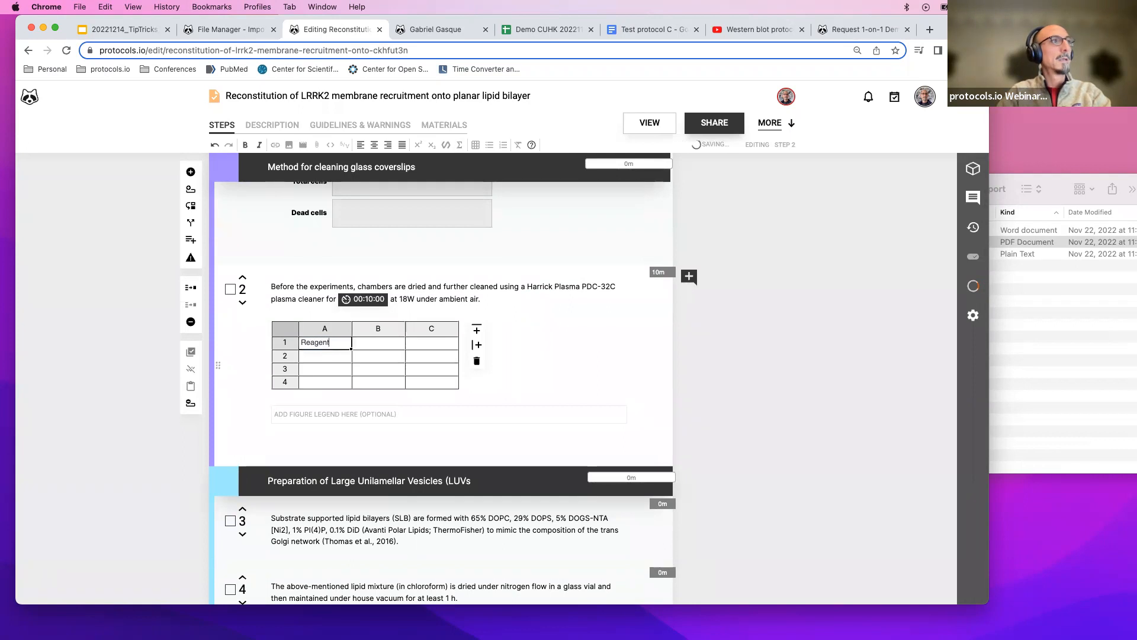
{"action": "left_click", "coordinate": [389, 345]}
{"action": "type", "text": "1X"}
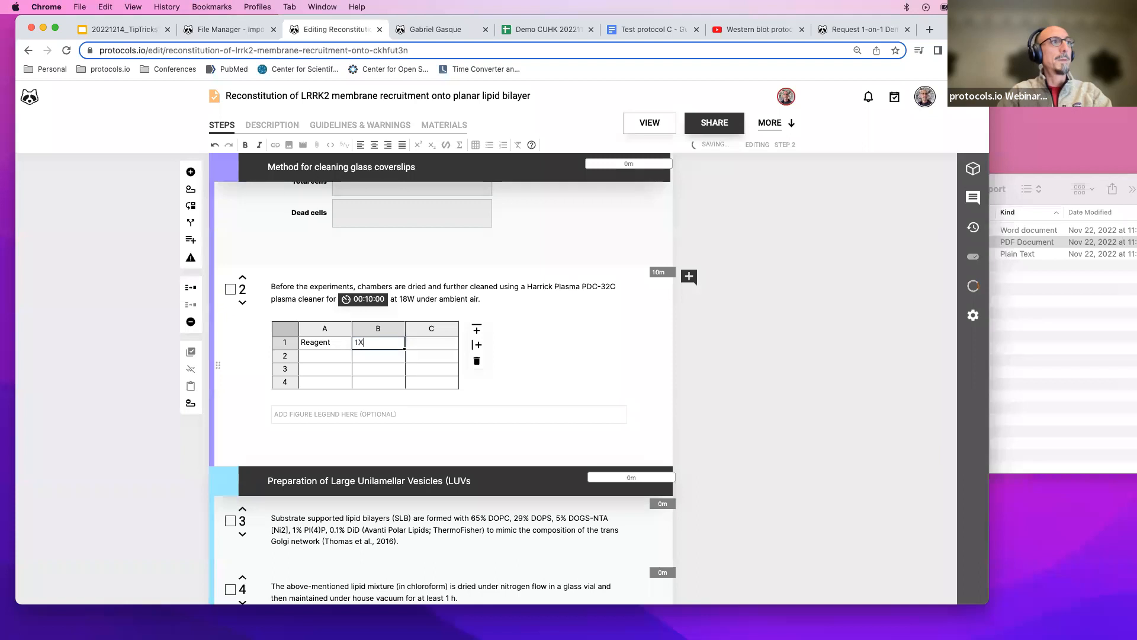
{"action": "left_click", "coordinate": [431, 348]}
{"action": "type", "text": "15X"}
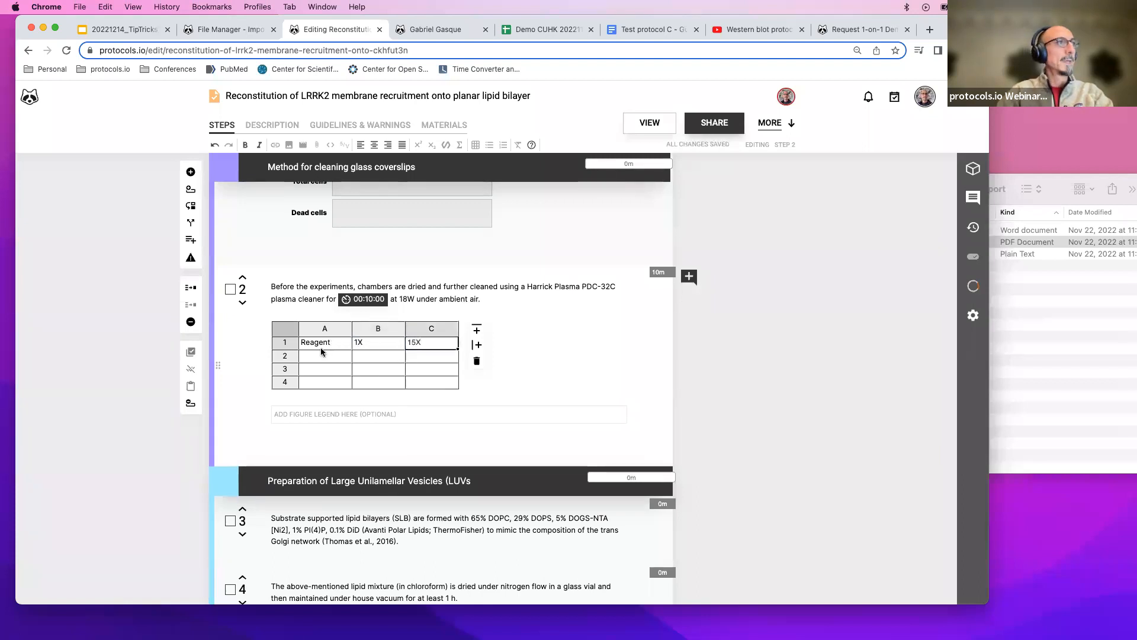
Enter ddH2O, enzyme and Buffer as reagent names in rows 2 to 4 of column A.
{"action": "left_click", "coordinate": [321, 357]}
{"action": "type", "text": "ddH2O"}
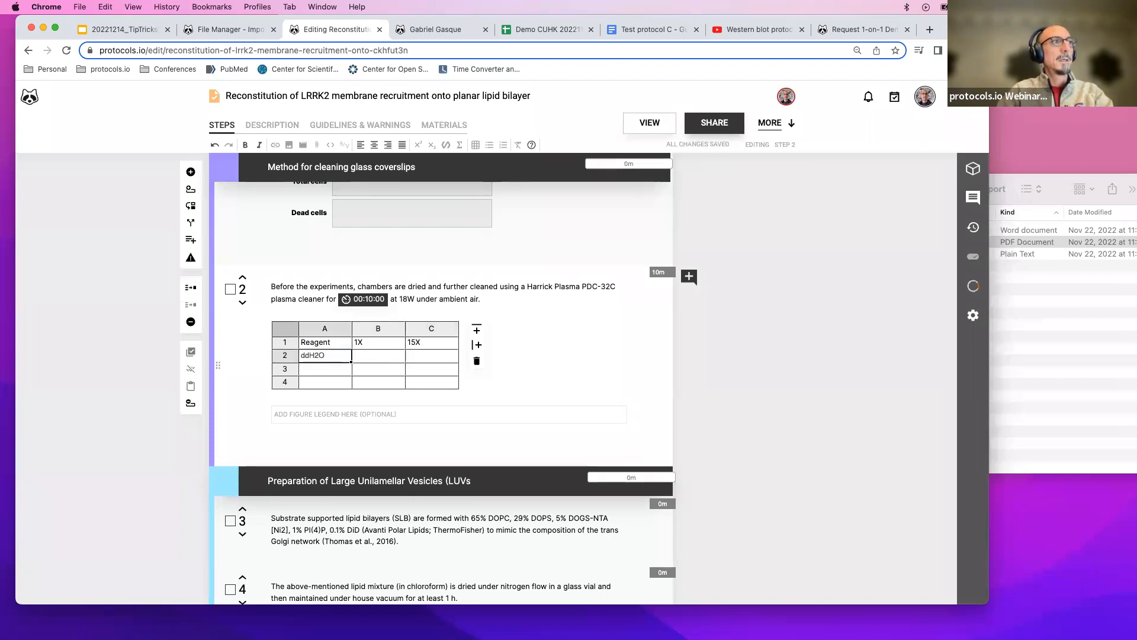
{"action": "left_click", "coordinate": [314, 370]}
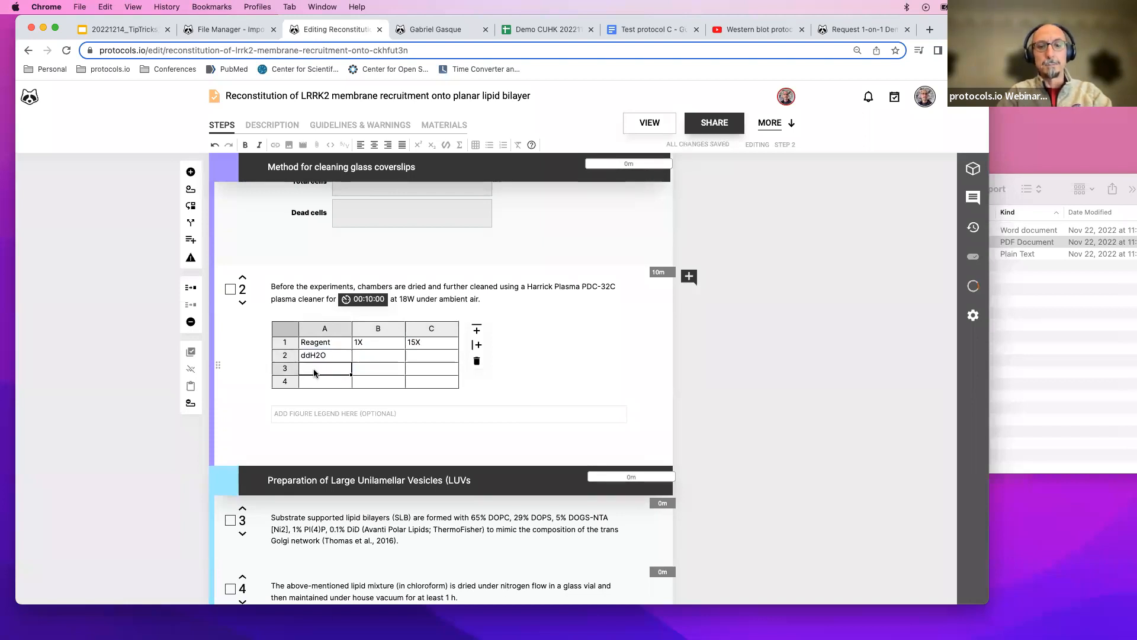
{"action": "type", "text": "enzyme"}
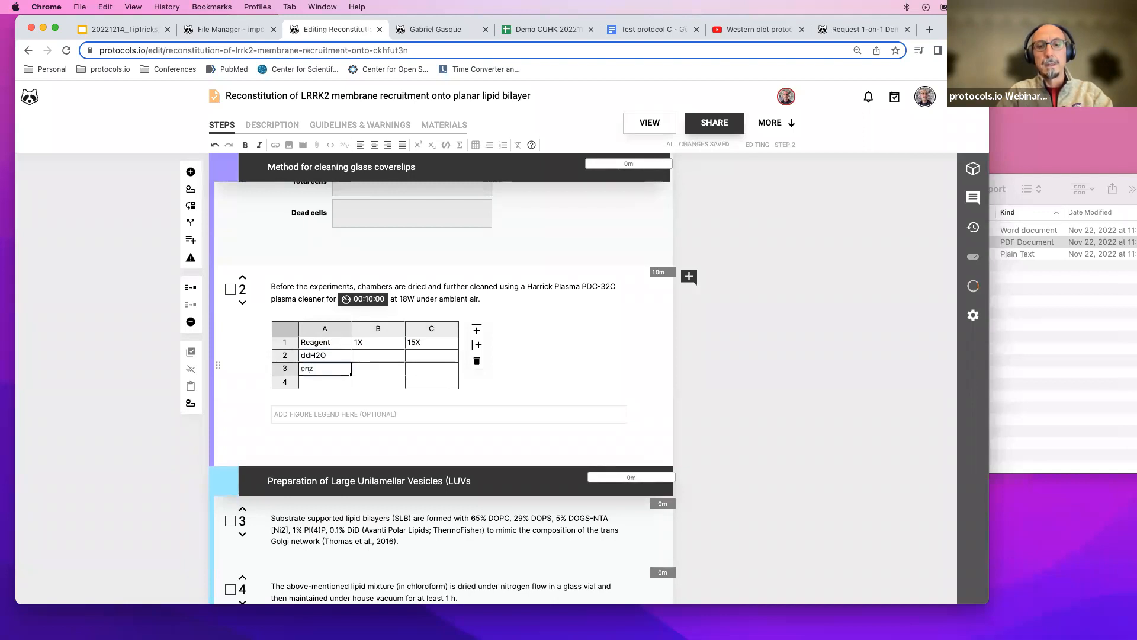
{"action": "left_click", "coordinate": [311, 382]}
{"action": "type", "text": "Biffer"}
{"action": "key", "text": "BackSpace"}
{"action": "key", "text": "BackSpace"}
{"action": "key", "text": "BackSpace"}
{"action": "key", "text": "BackSpace"}
{"action": "key", "text": "BackSpace"}
{"action": "type", "text": "uffer"}
Enter the 1X amounts 10, 20 and 30 in rows 2 to 4 of column B.
{"action": "left_click", "coordinate": [379, 356]}
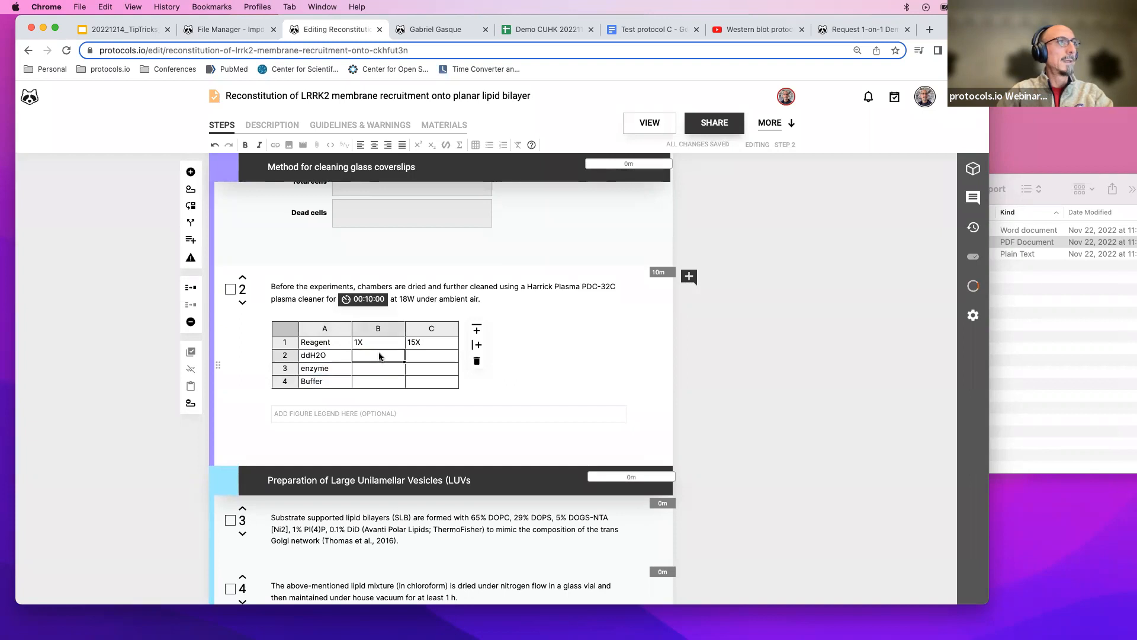
{"action": "type", "text": "10"}
{"action": "key", "text": "Return"}
{"action": "type", "text": "20"}
{"action": "key", "text": "Return"}
{"action": "type", "text": "30"}
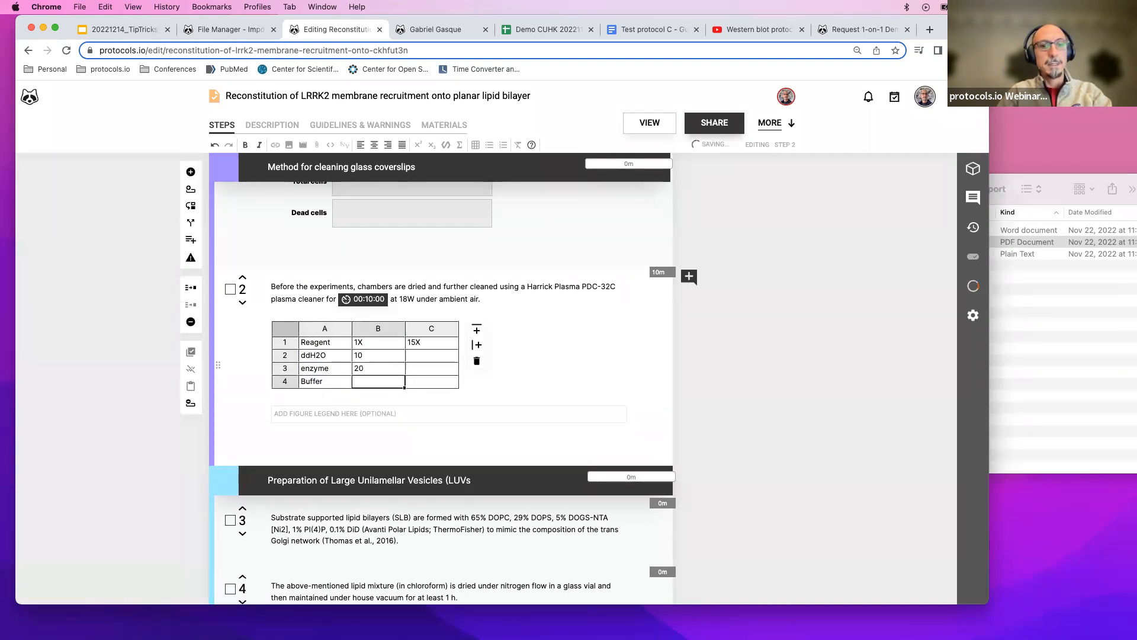
Try to build a formula in cell C2 by selecting cell B2.
{"action": "left_click", "coordinate": [432, 356]}
{"action": "type", "text": "="}
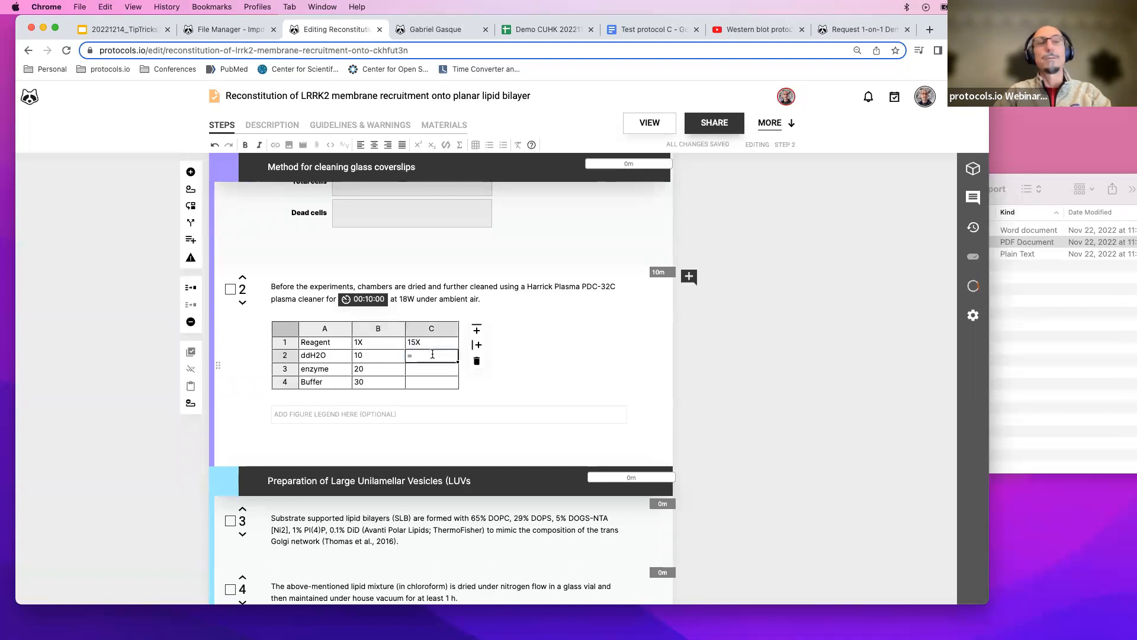
{"action": "left_click", "coordinate": [385, 356]}
{"action": "left_click", "coordinate": [420, 357]}
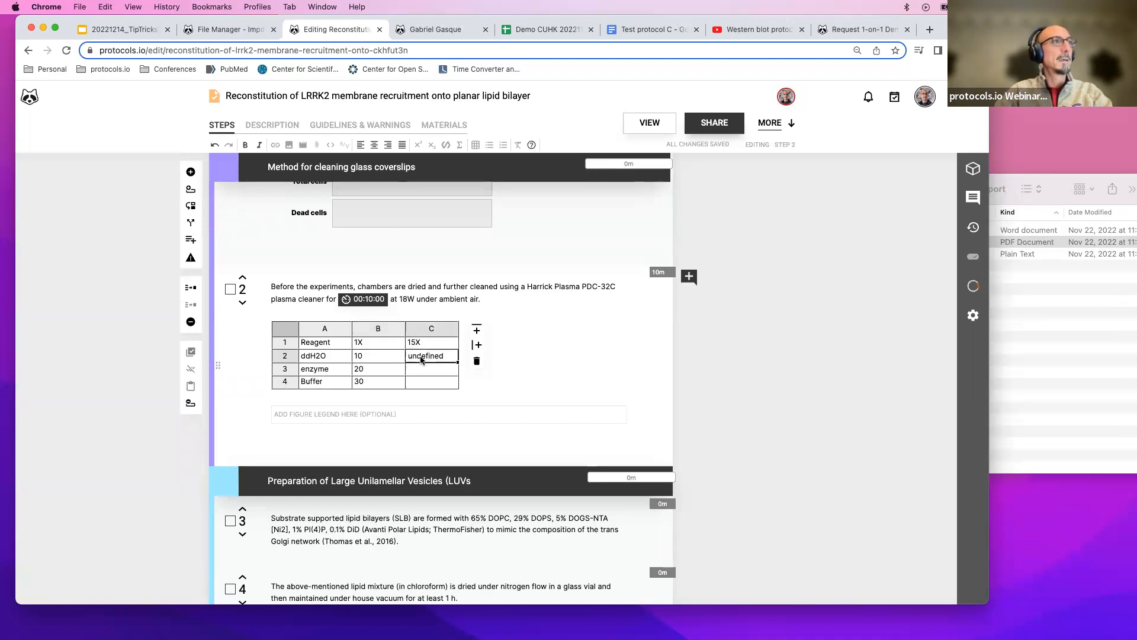
Enter the formula =b2*15 in cell C2 and fill it down through C4.
{"action": "left_click", "coordinate": [409, 356]}
{"action": "type", "text": "=b2*15"}
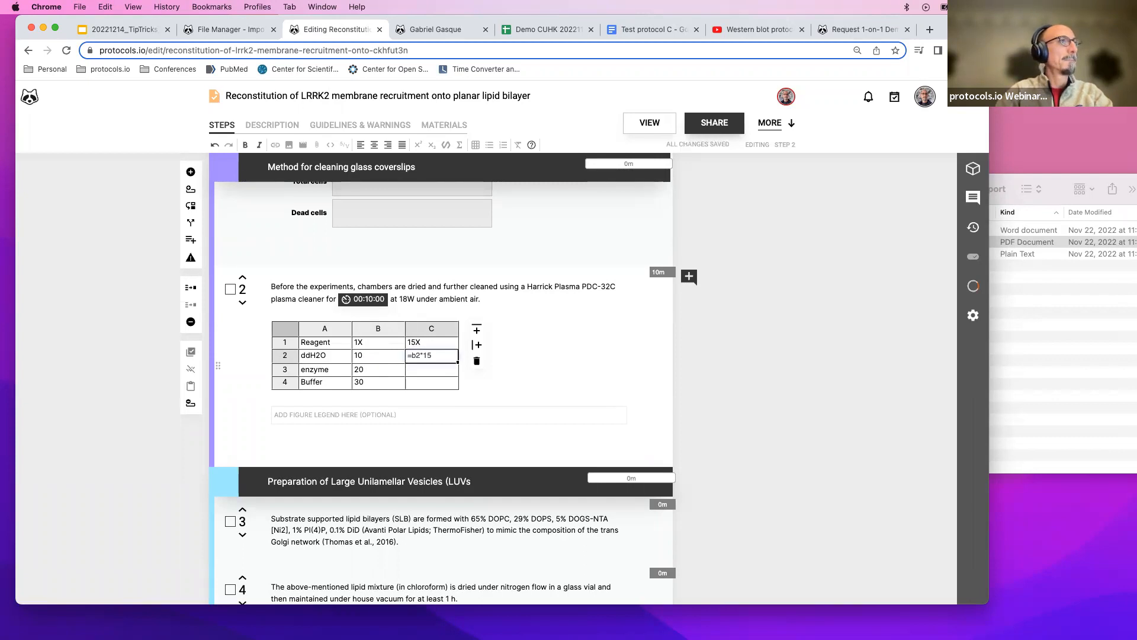
{"action": "key", "text": "Return"}
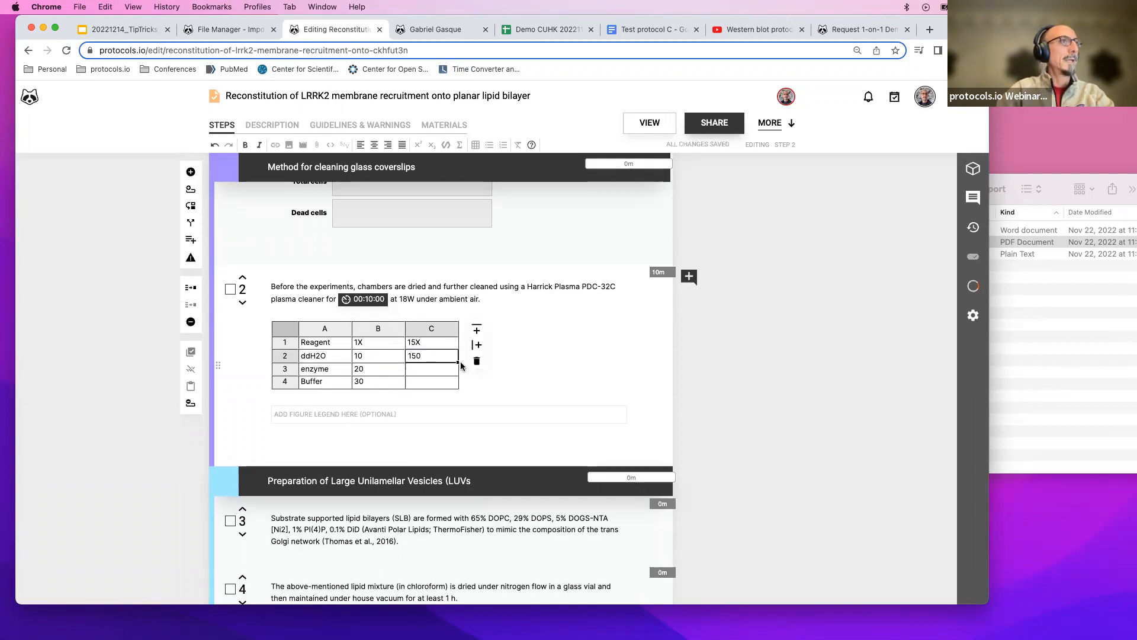
{"action": "left_click_drag", "start_coordinate": [460, 362], "coordinate": [456, 386]}
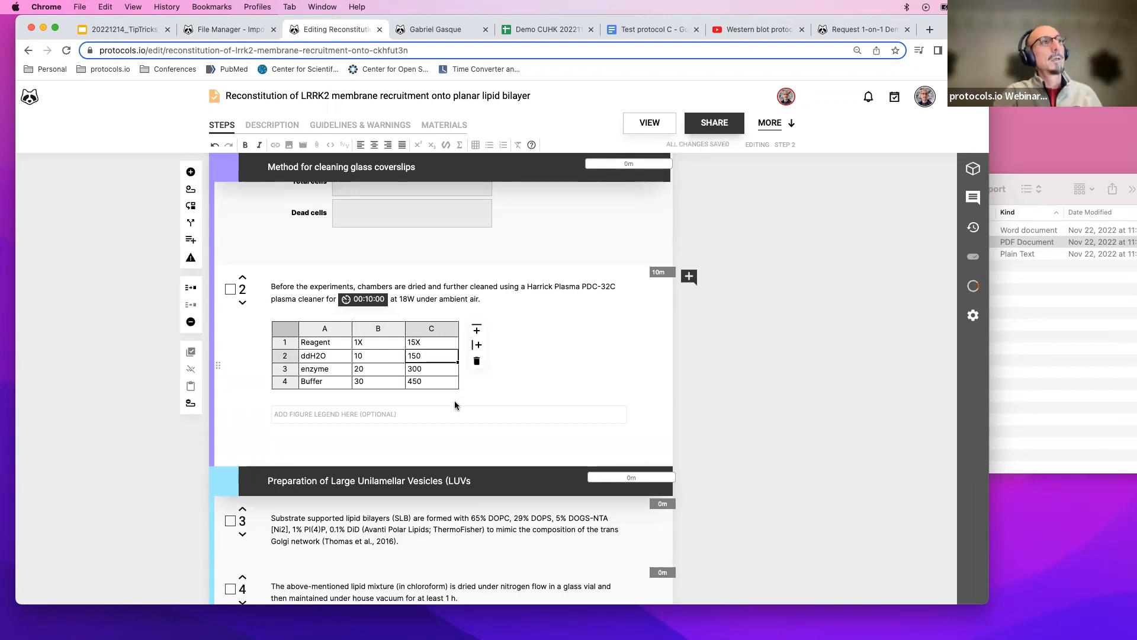
{"action": "left_click", "coordinate": [371, 360]}
{"action": "left_click", "coordinate": [387, 369]}
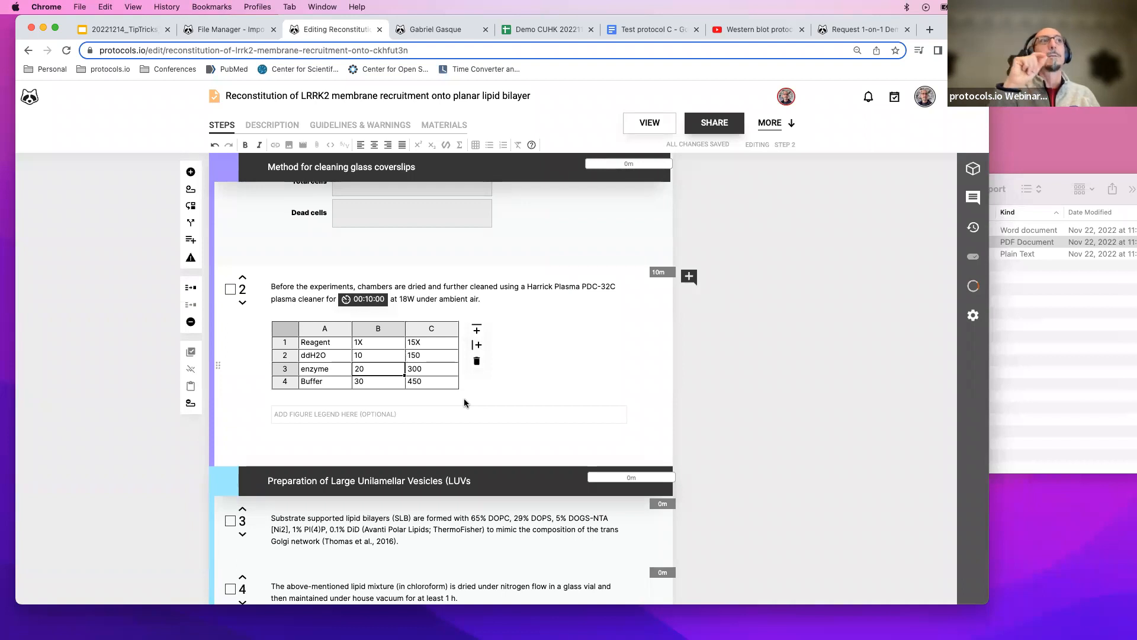
Switch to the Demo CUHK 20221102 spreadsheet and inspect the formulas in its 10X column.
{"action": "left_click", "coordinate": [556, 31]}
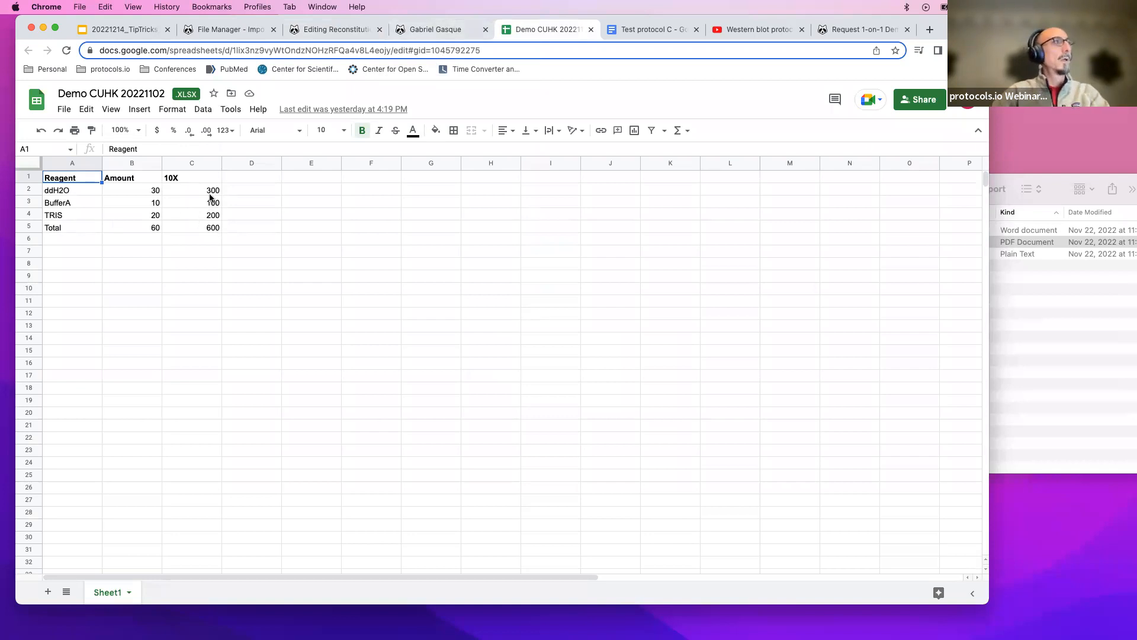
{"action": "left_click", "coordinate": [211, 196]}
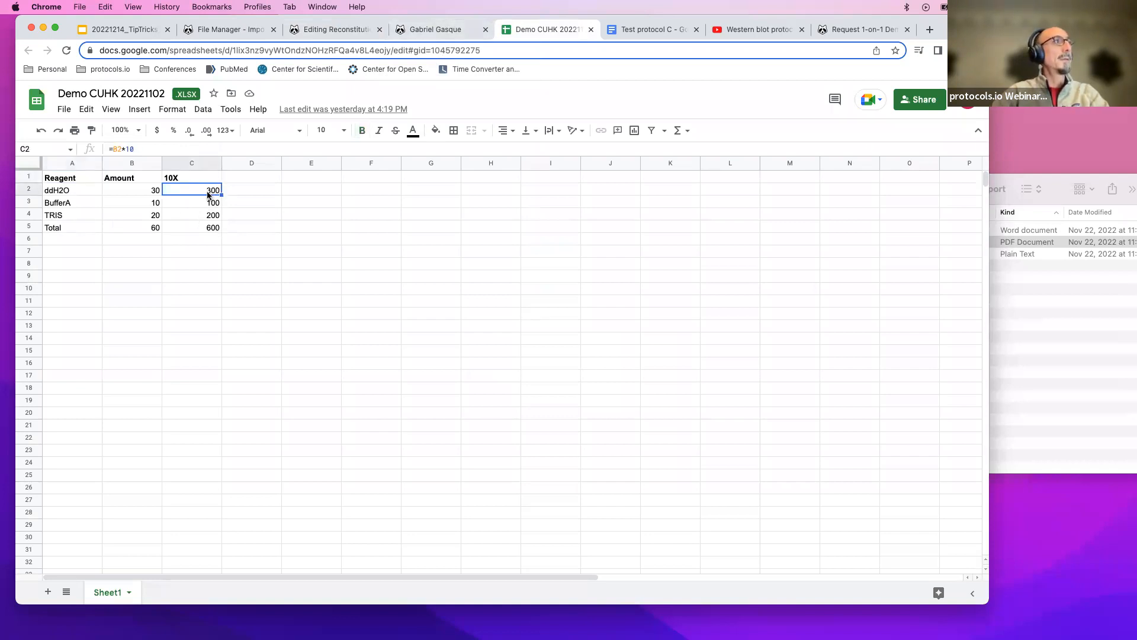
{"action": "double_click", "coordinate": [208, 190]}
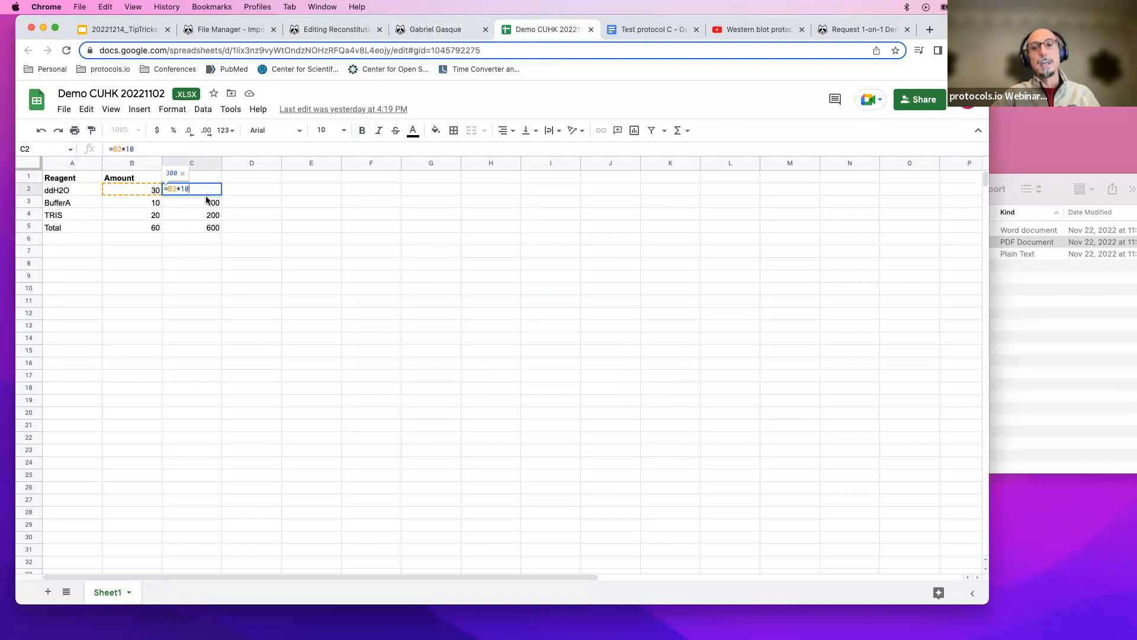
{"action": "key", "text": "Return"}
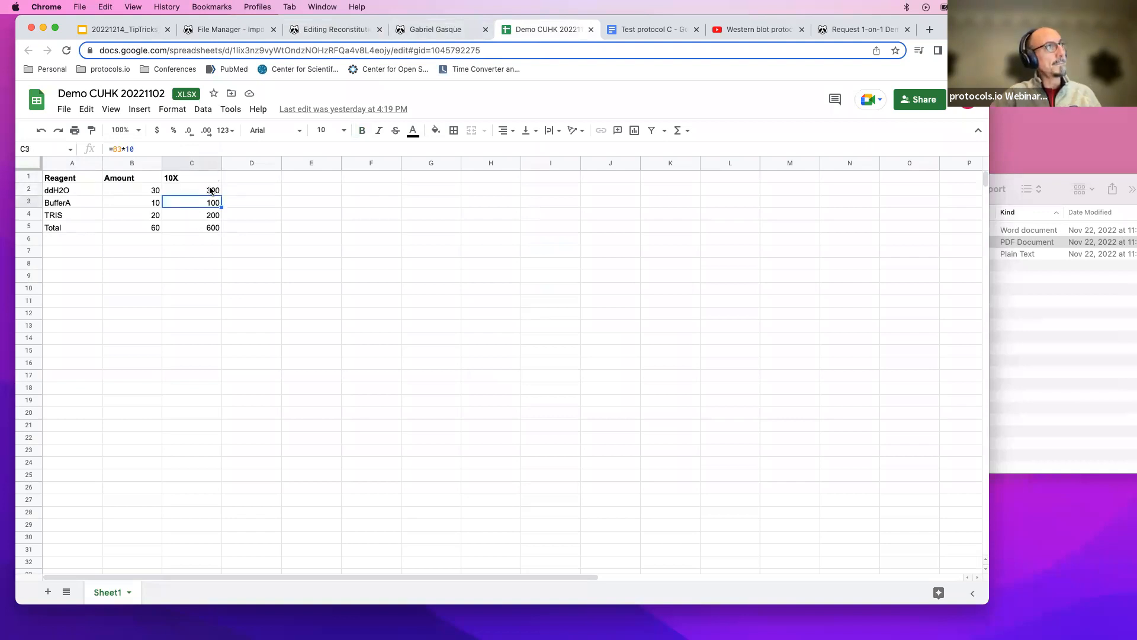
{"action": "left_click", "coordinate": [69, 179]}
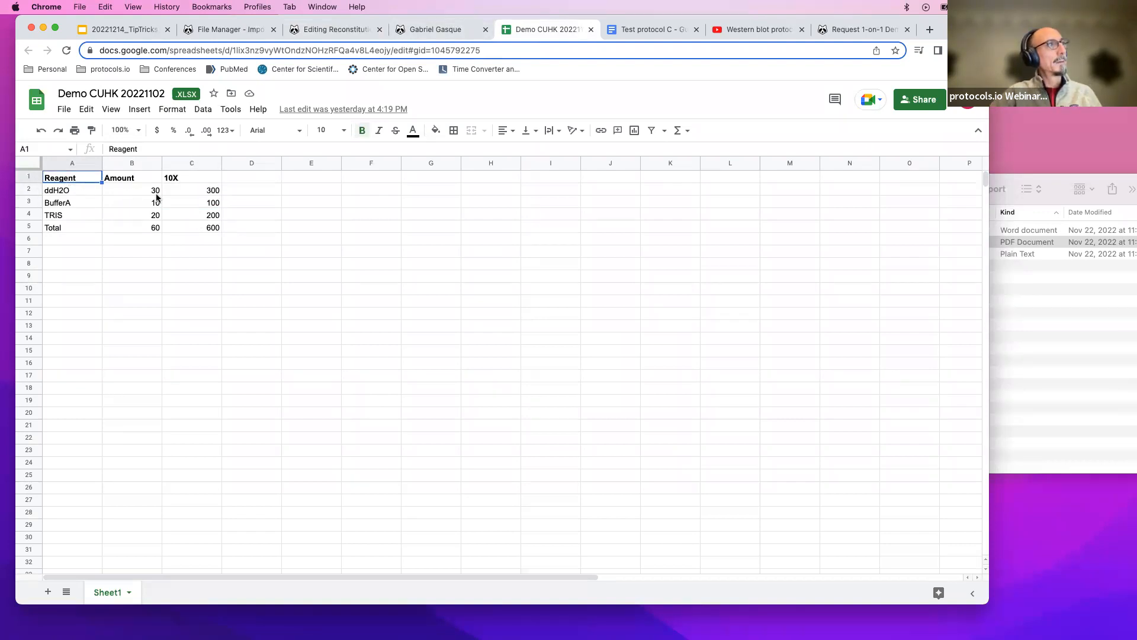
{"action": "double_click", "coordinate": [190, 189]}
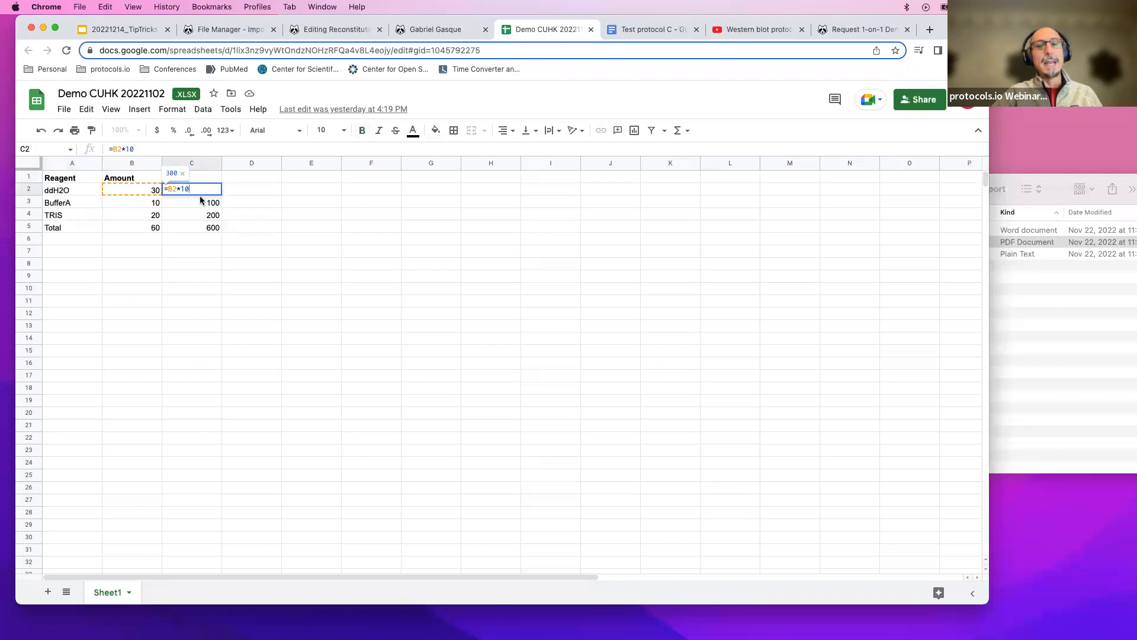
{"action": "key", "text": "Return"}
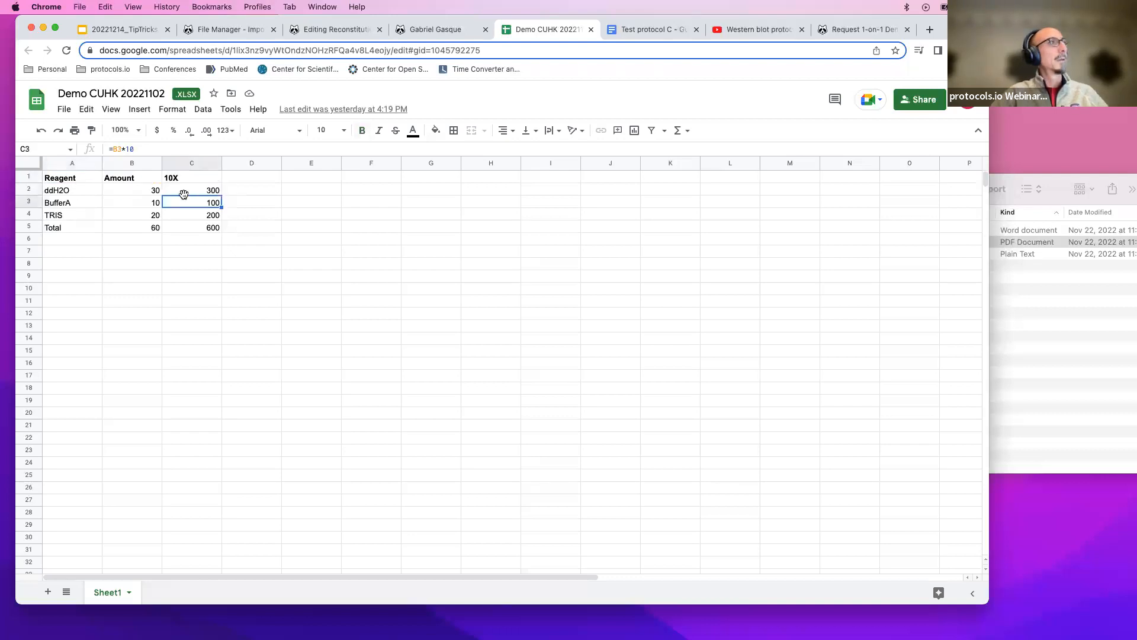
Copy cells A1 to C5 from the spreadsheet and paste them into step 2's table.
{"action": "left_click", "coordinate": [85, 179]}
{"action": "left_click", "coordinate": [209, 228], "text": "shift"}
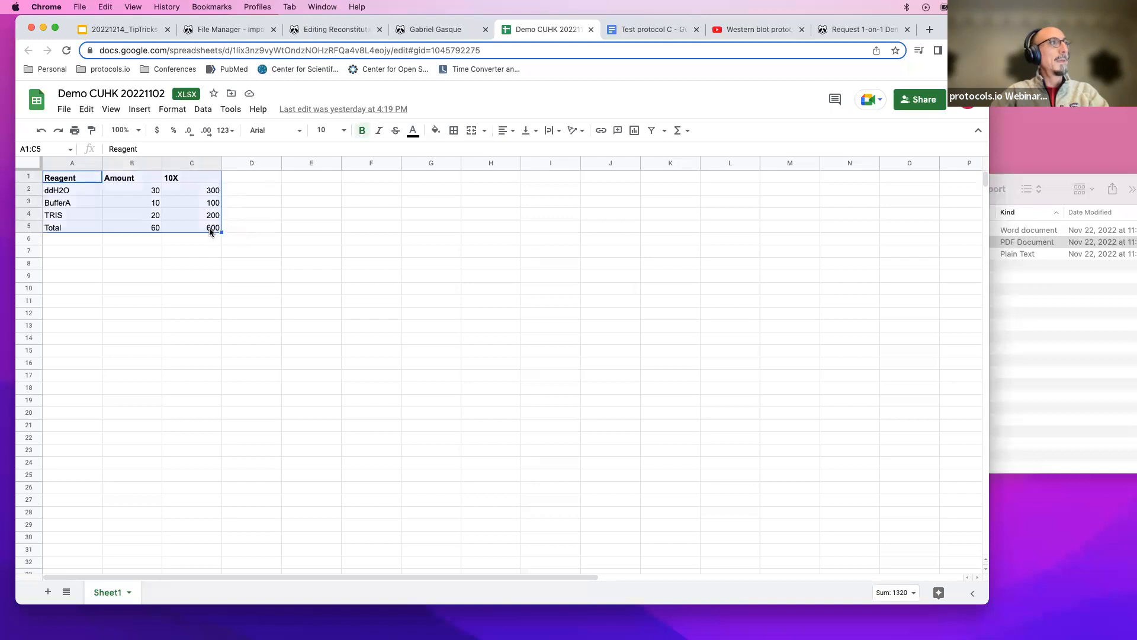
{"action": "key", "text": "super+c"}
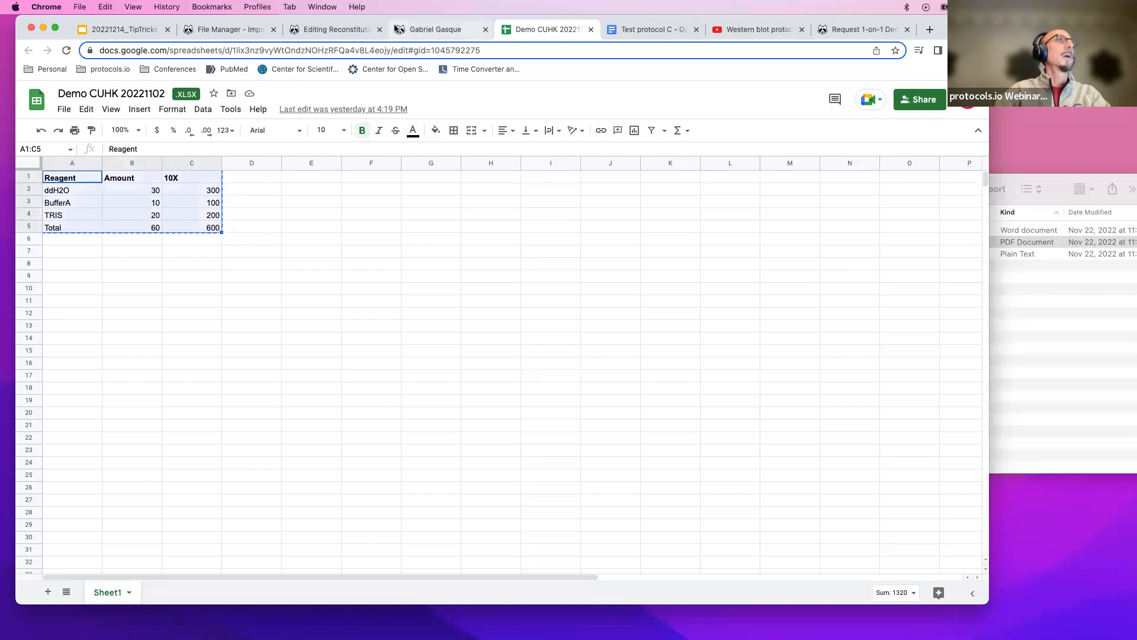
{"action": "left_click", "coordinate": [362, 32]}
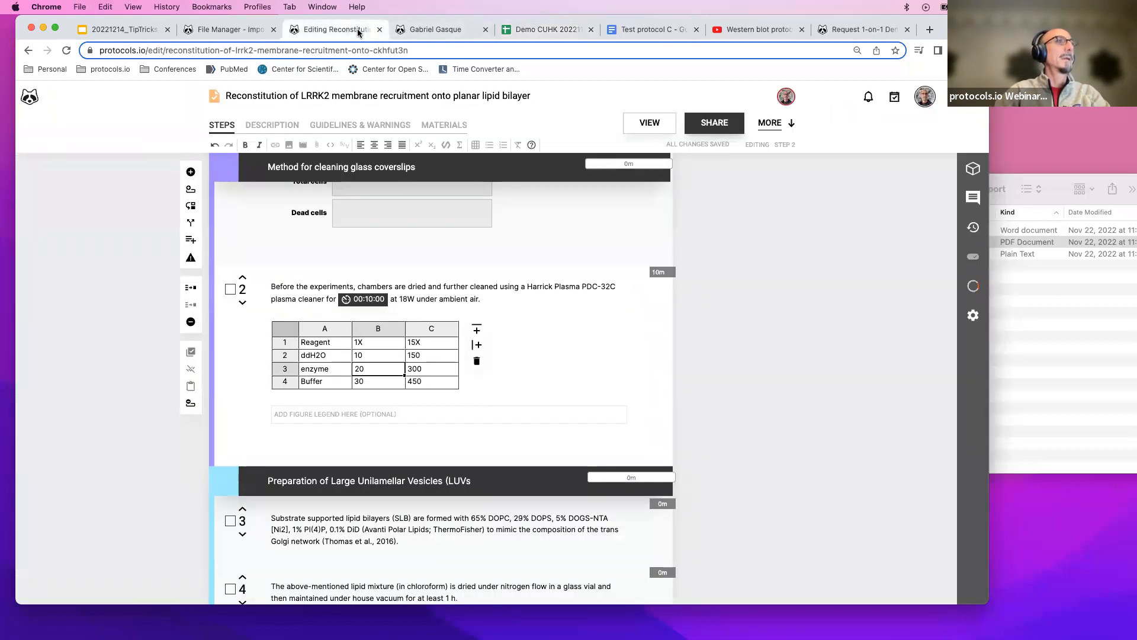
{"action": "right_click", "coordinate": [334, 343]}
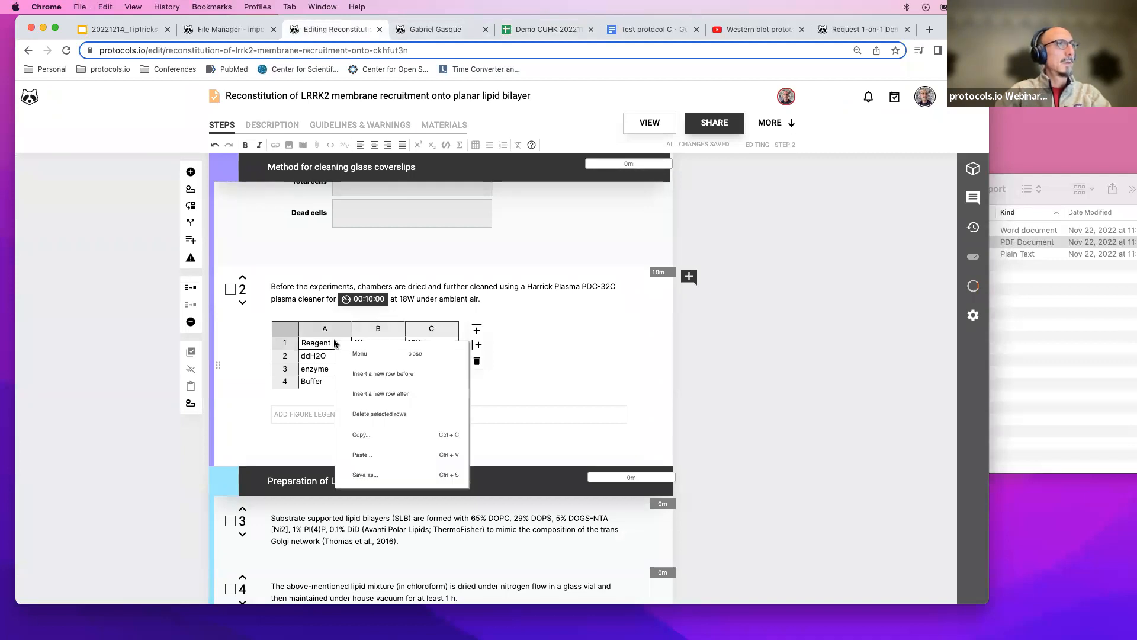
{"action": "left_click", "coordinate": [358, 454]}
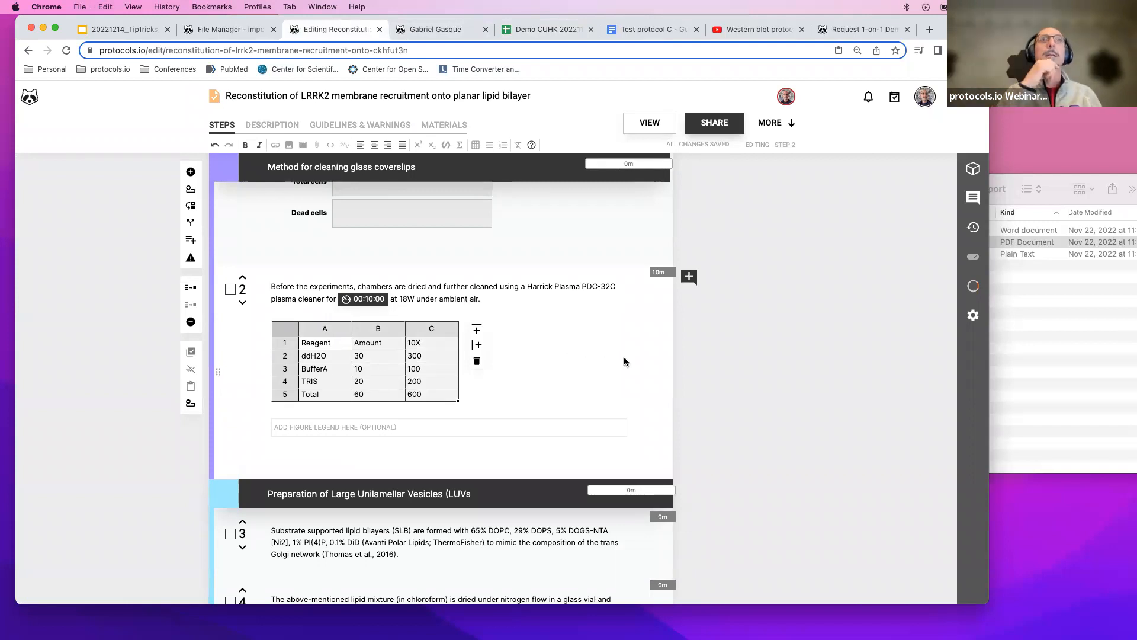
{"action": "left_click", "coordinate": [423, 383]}
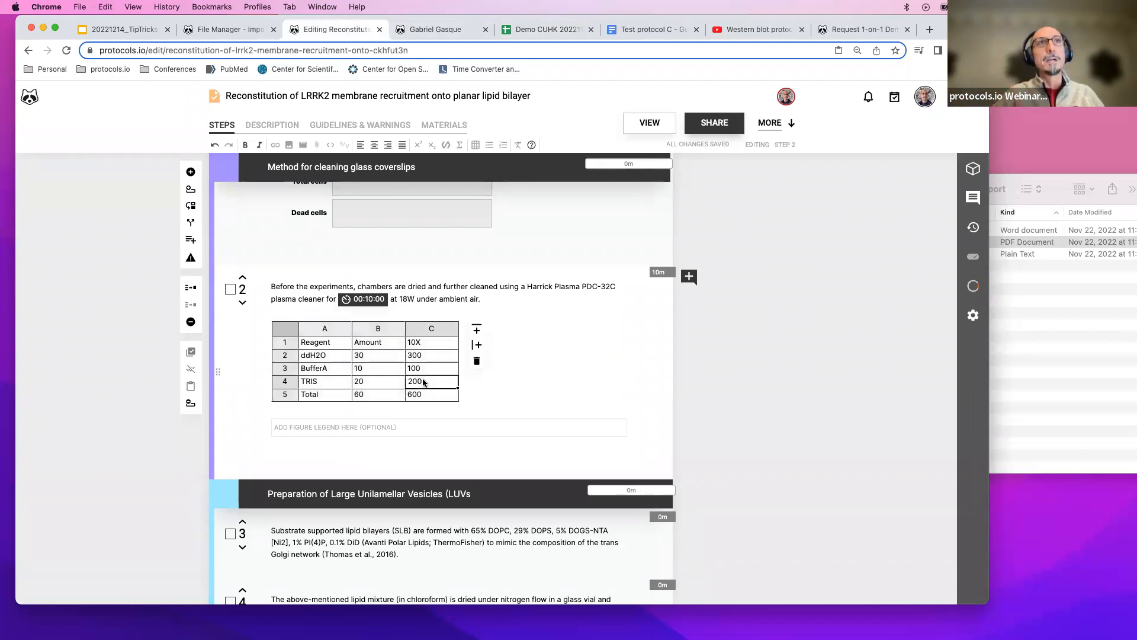
Examine the spreadsheet's 10X column formulas again and return to the protocol editor.
{"action": "left_click", "coordinate": [536, 29]}
{"action": "left_click", "coordinate": [216, 254]}
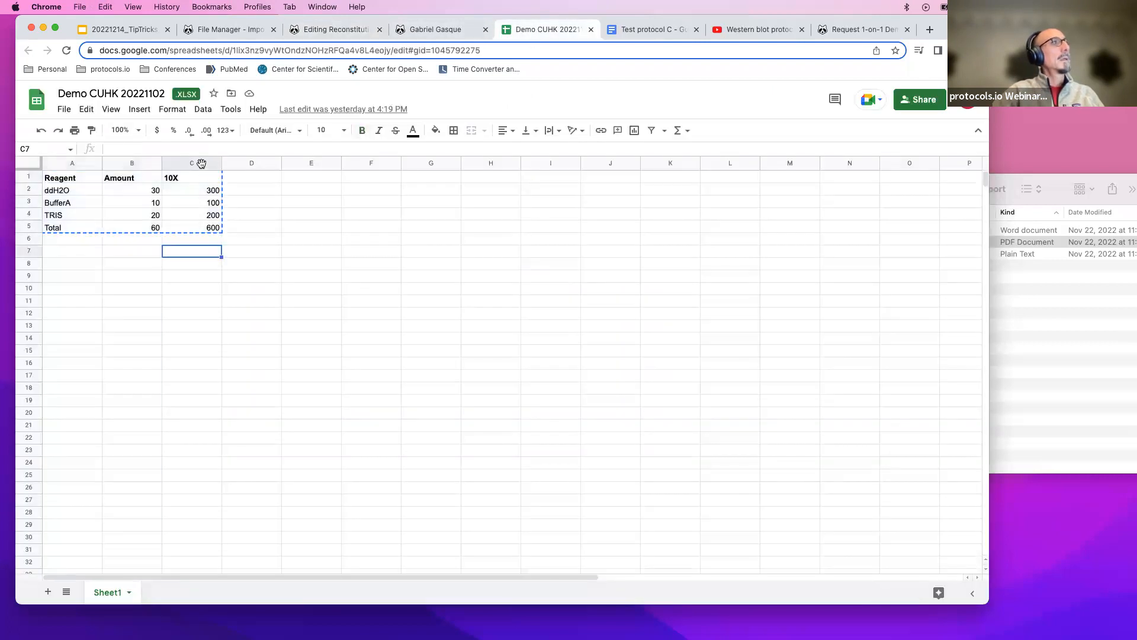
{"action": "left_click", "coordinate": [201, 163]}
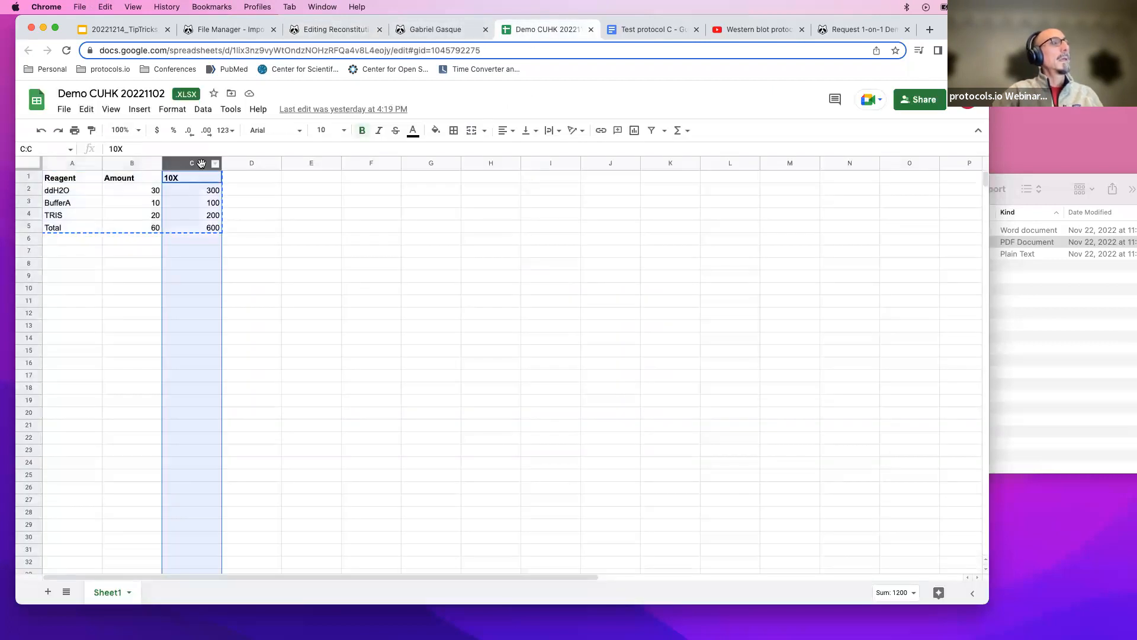
{"action": "left_click", "coordinate": [195, 196]}
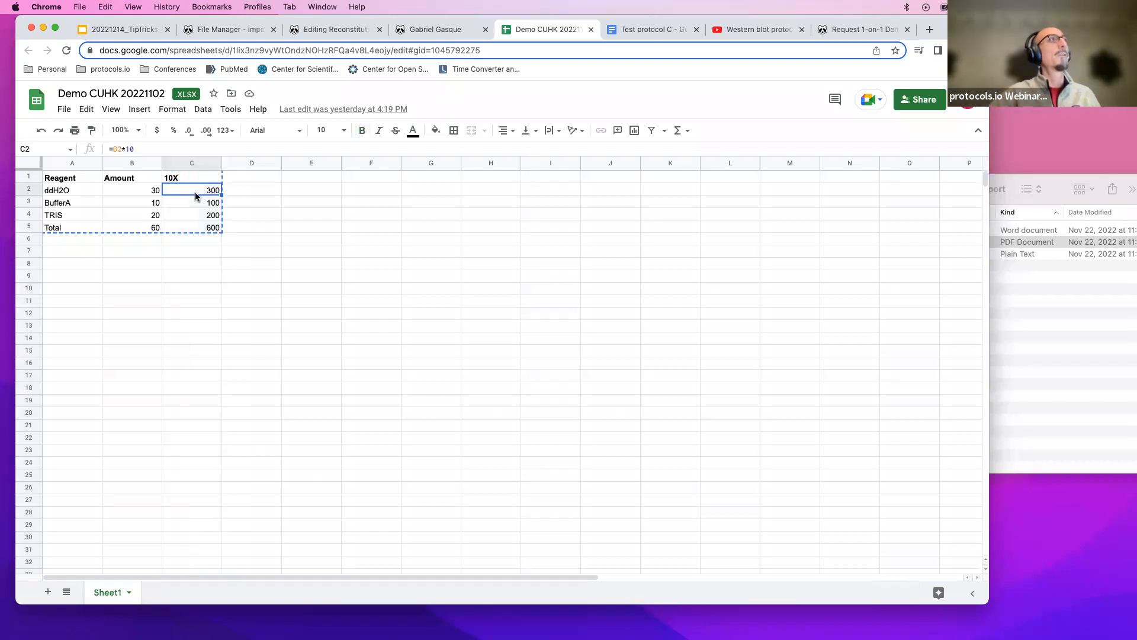
{"action": "double_click", "coordinate": [198, 190]}
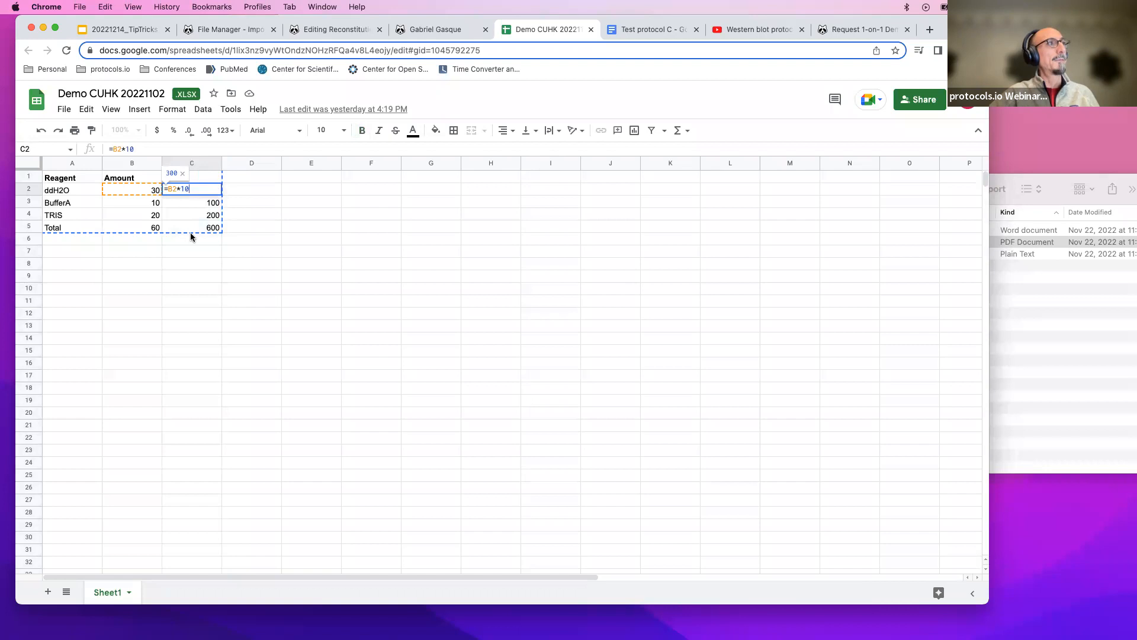
{"action": "key", "text": "Return"}
{"action": "double_click", "coordinate": [211, 201]}
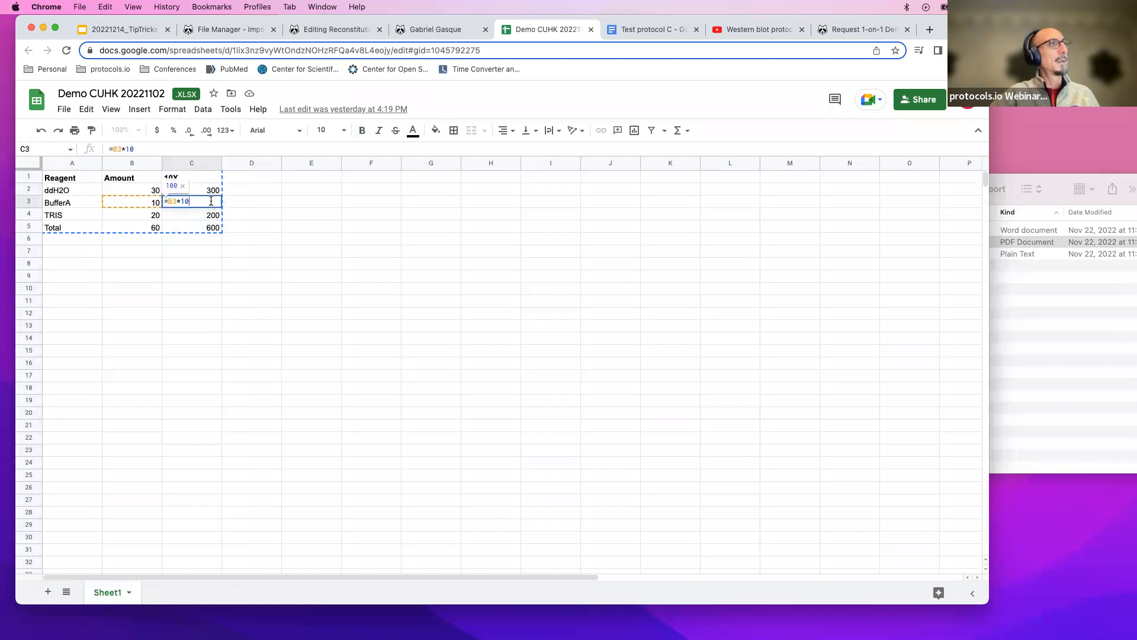
{"action": "left_click", "coordinate": [243, 226]}
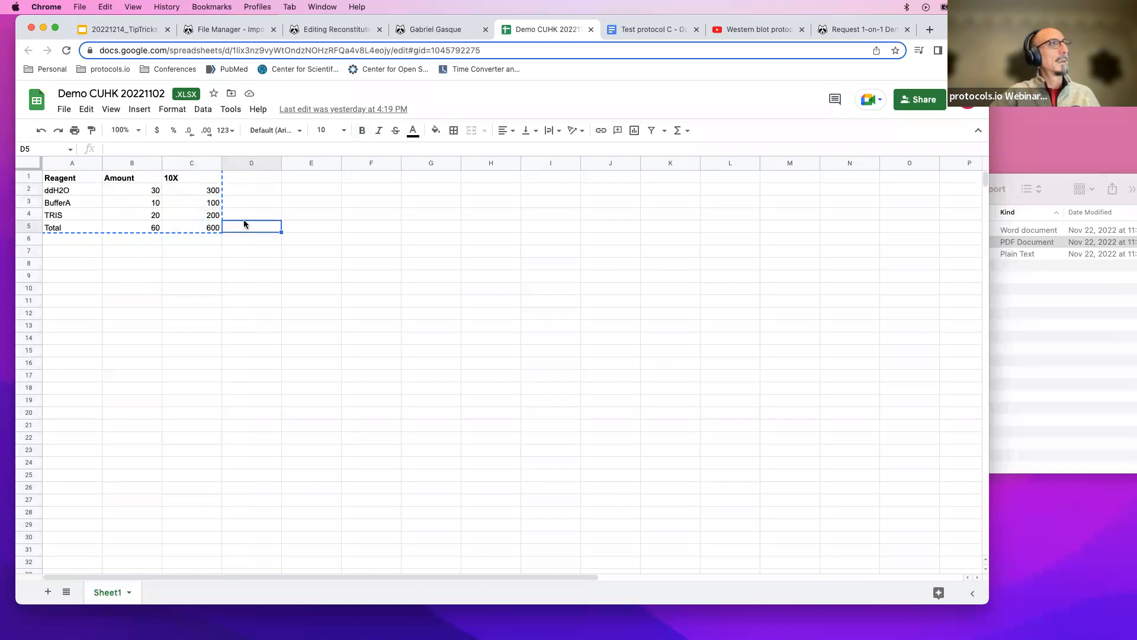
{"action": "left_click", "coordinate": [349, 29]}
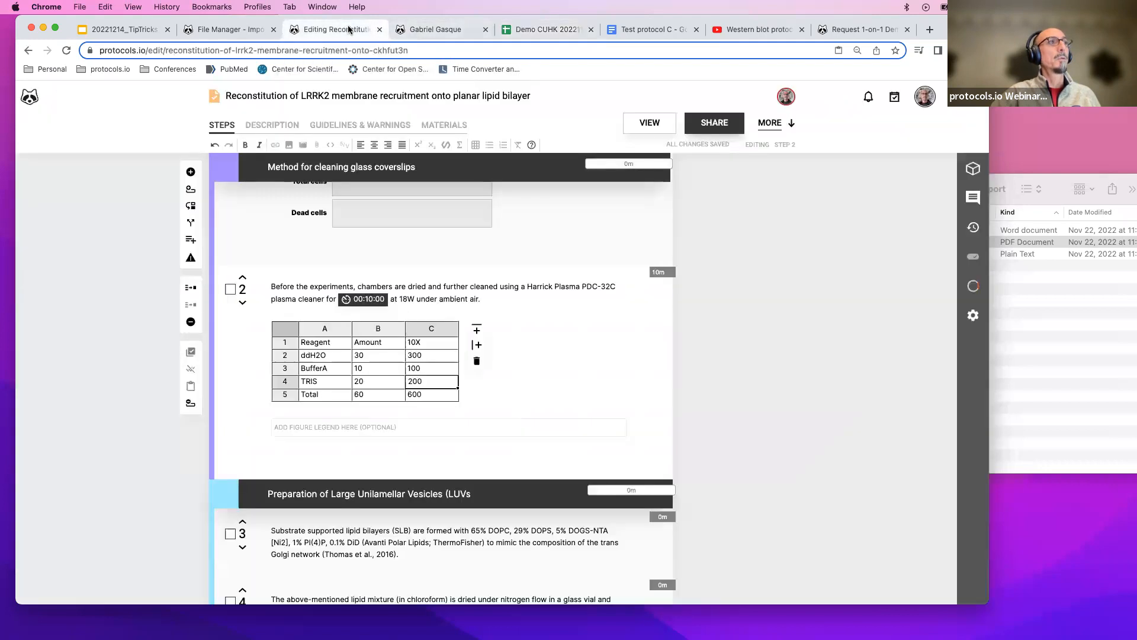
Turn on formula display in the Demo CUHK 20221102 spreadsheet and select cells A1 to C5 for copying.
{"action": "double_click", "coordinate": [428, 355]}
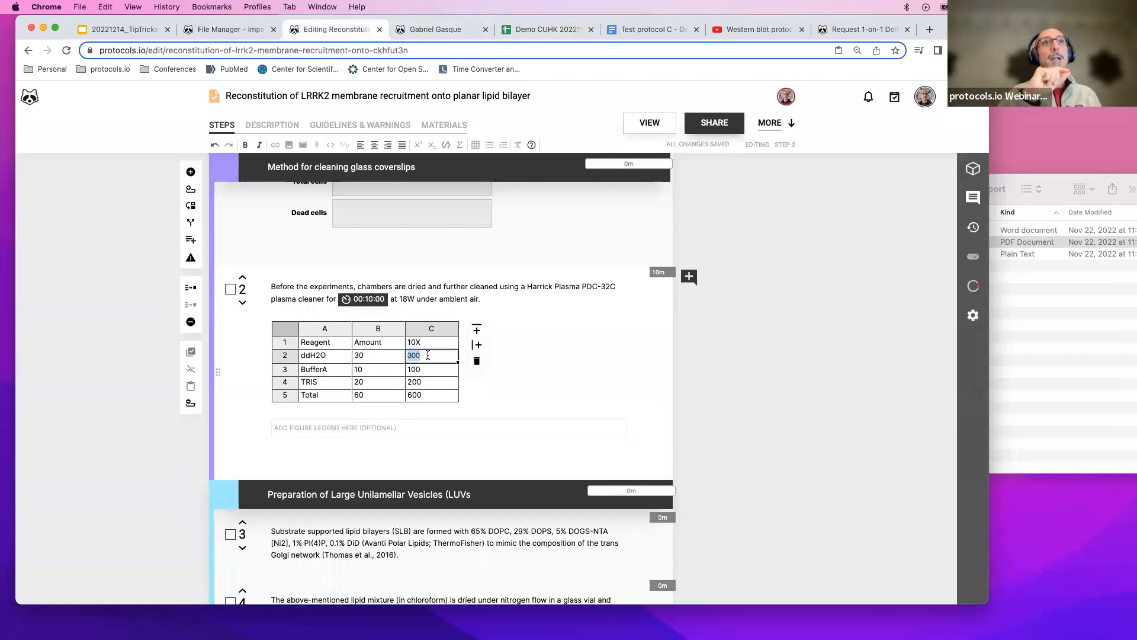
{"action": "left_click", "coordinate": [524, 30]}
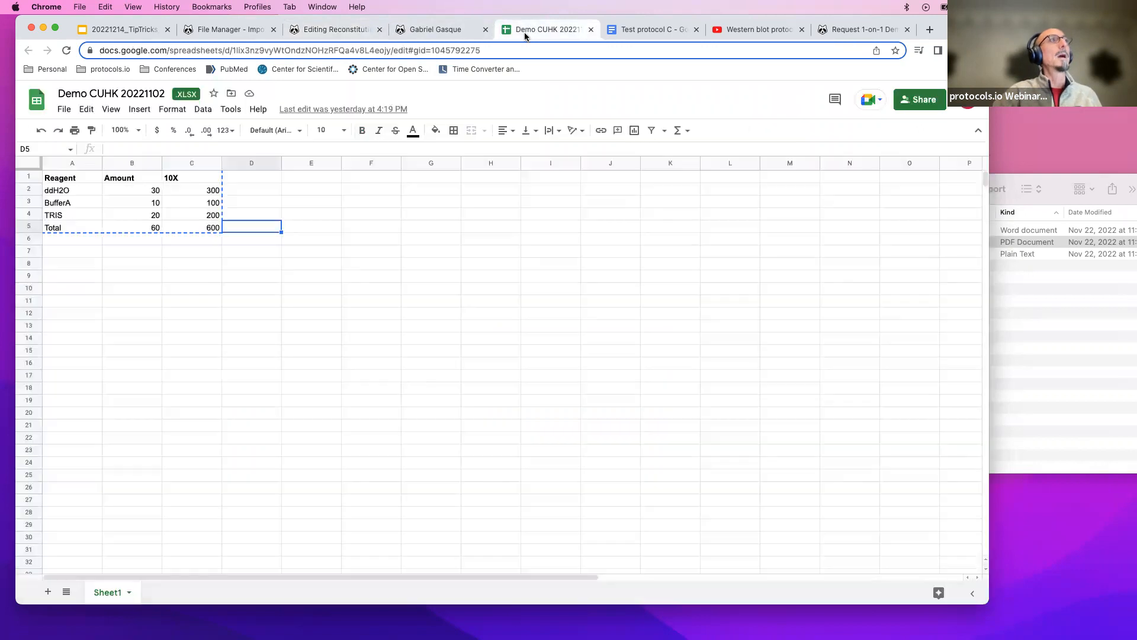
{"action": "left_click", "coordinate": [216, 228]}
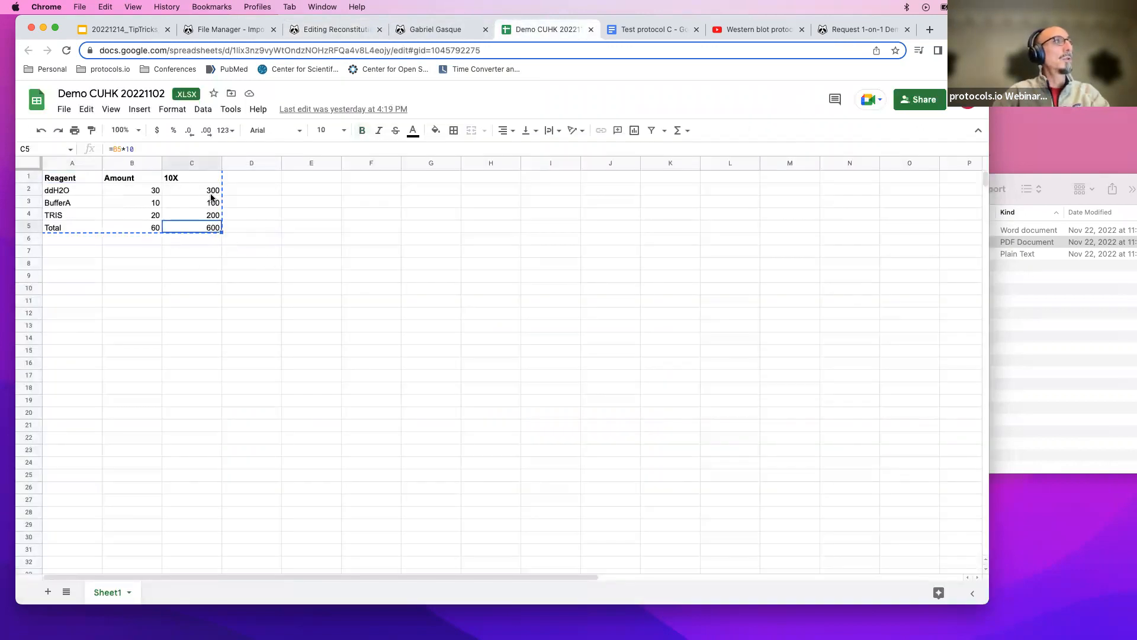
{"action": "left_click", "coordinate": [111, 111]}
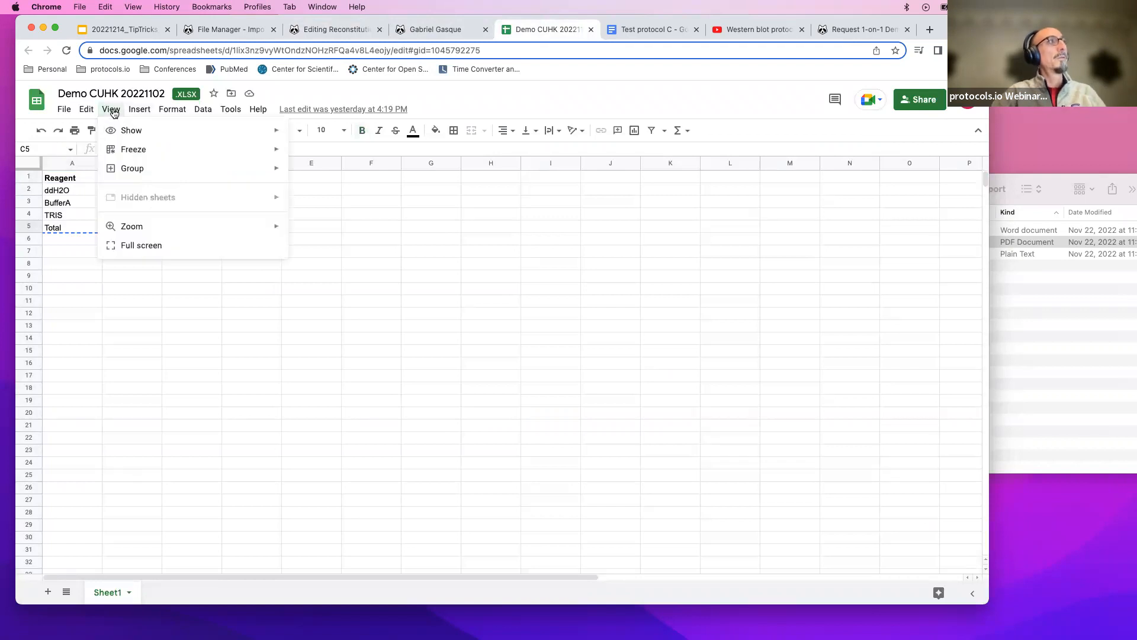
{"action": "mouse_move", "coordinate": [119, 135]}
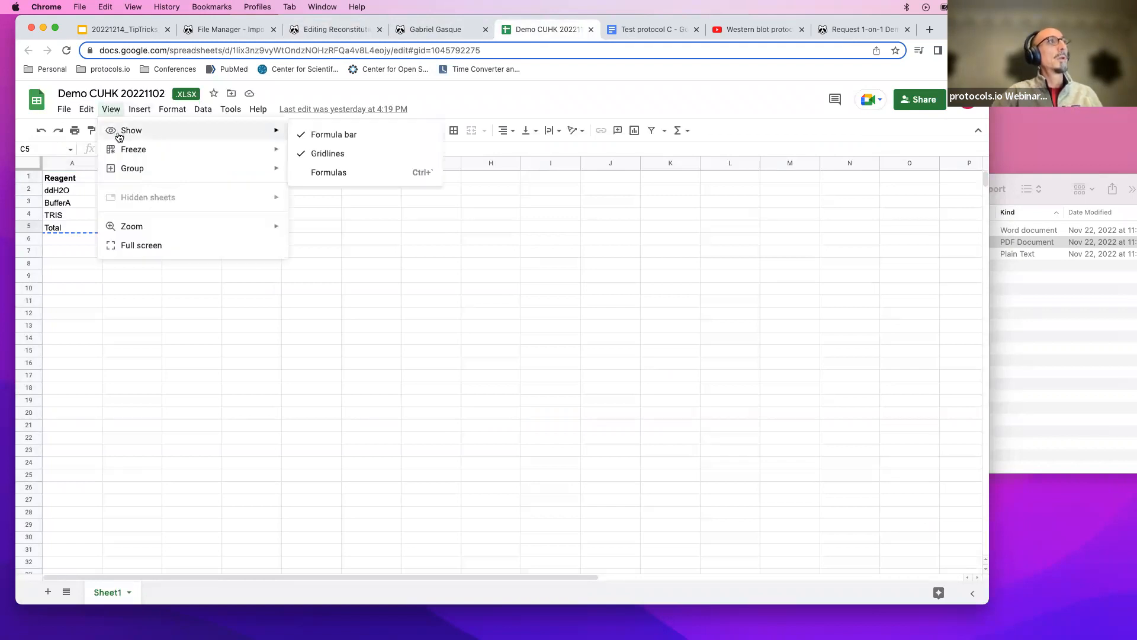
{"action": "left_click", "coordinate": [318, 179]}
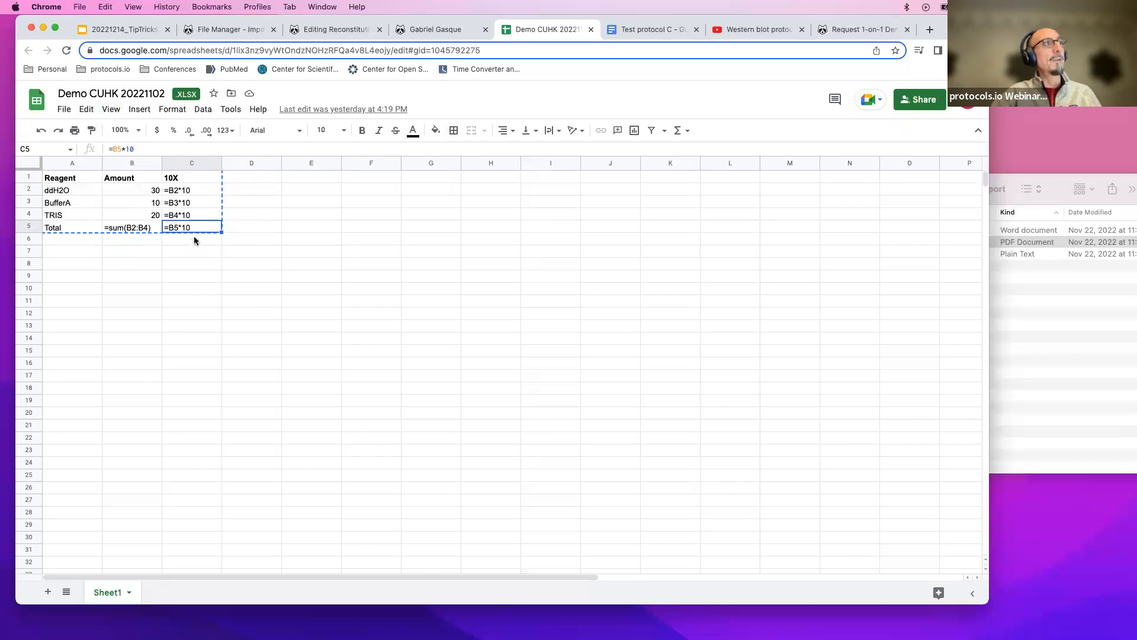
{"action": "left_click", "coordinate": [51, 181]}
{"action": "left_click", "coordinate": [207, 231], "text": "shift"}
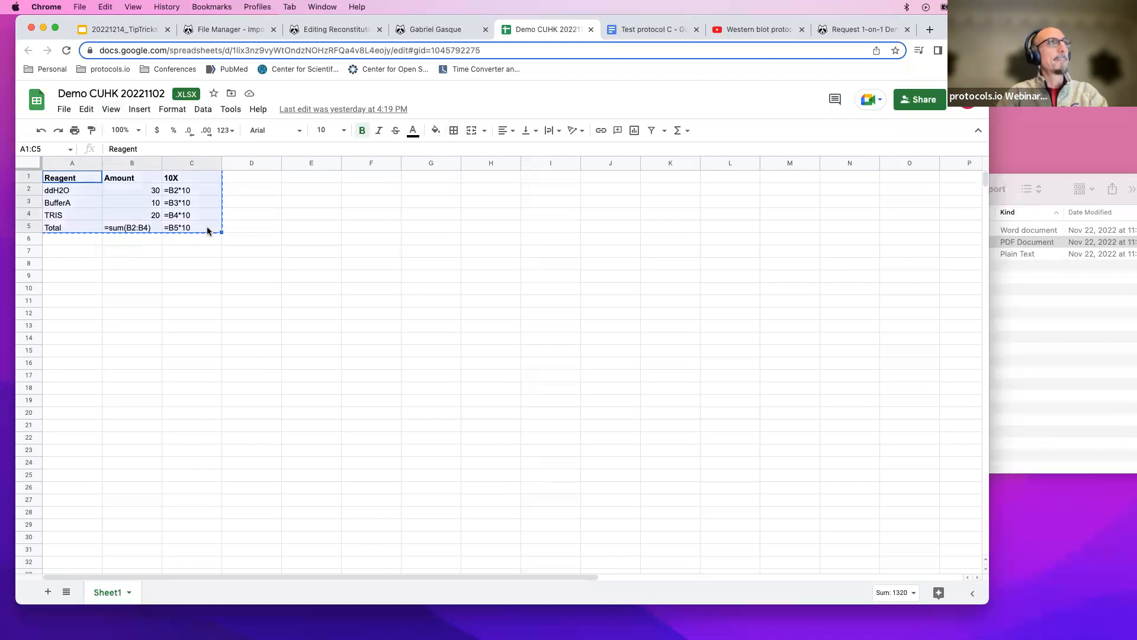
Paste the copied cells into step 2's table starting at cell A1 and inspect the formulas in its 10X column.
{"action": "left_click", "coordinate": [350, 31]}
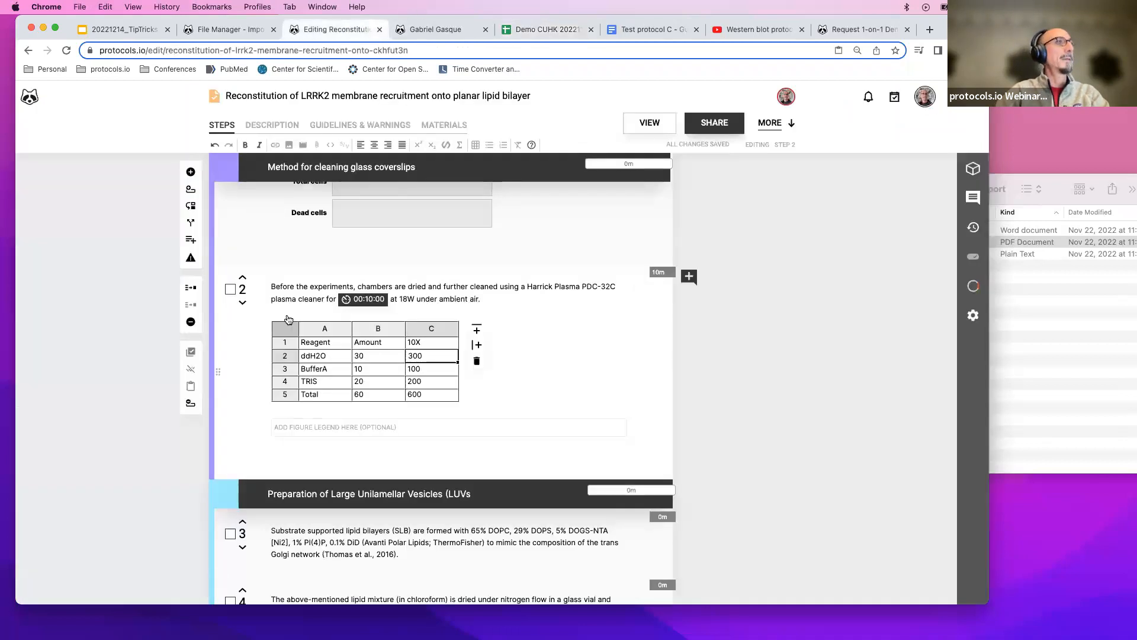
{"action": "left_click", "coordinate": [308, 346]}
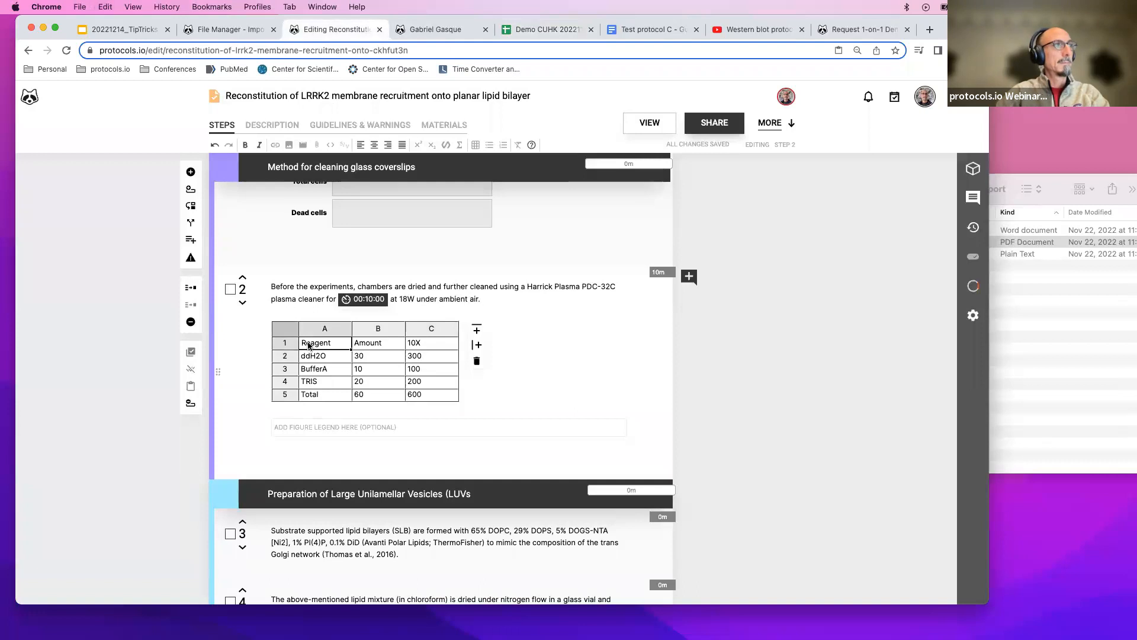
{"action": "left_click", "coordinate": [428, 358]}
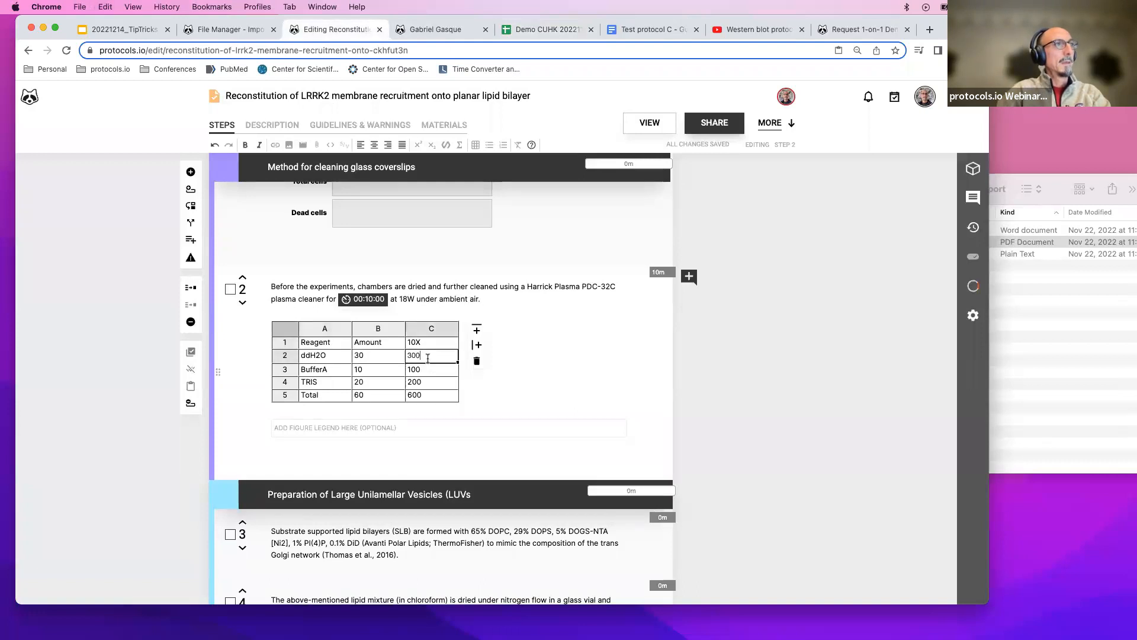
{"action": "right_click", "coordinate": [336, 342]}
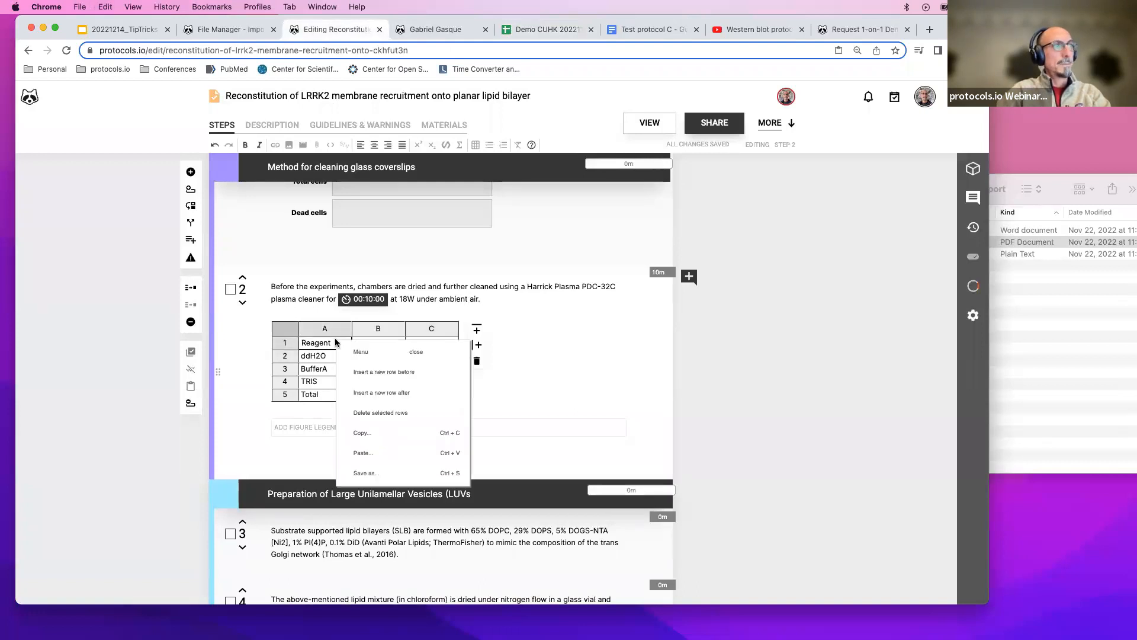
{"action": "left_click", "coordinate": [363, 453]}
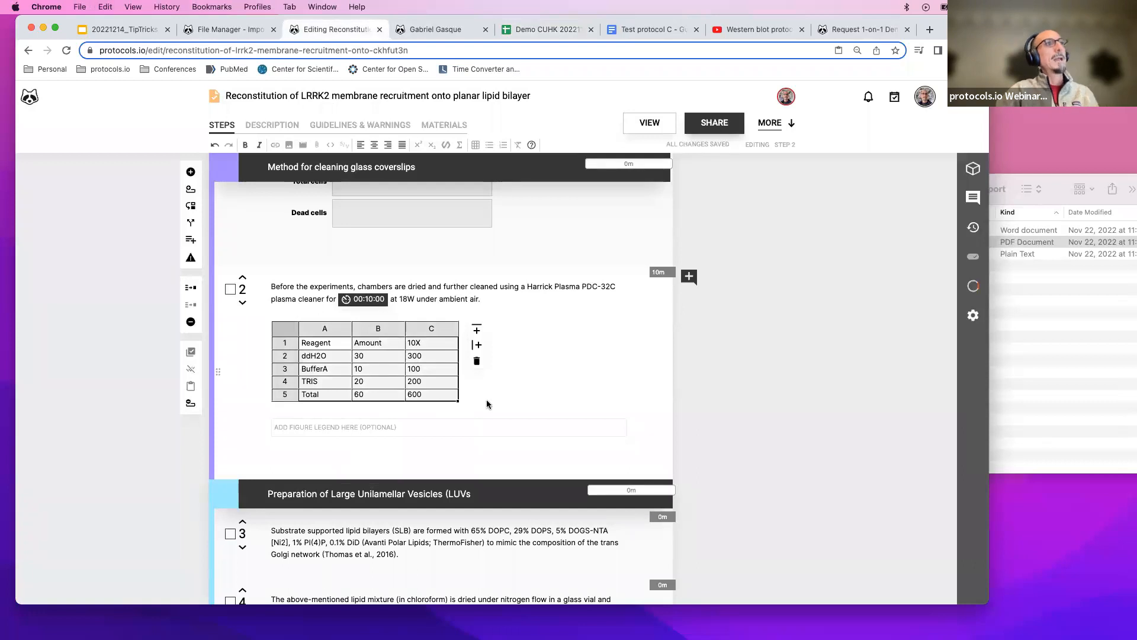
{"action": "double_click", "coordinate": [424, 356]}
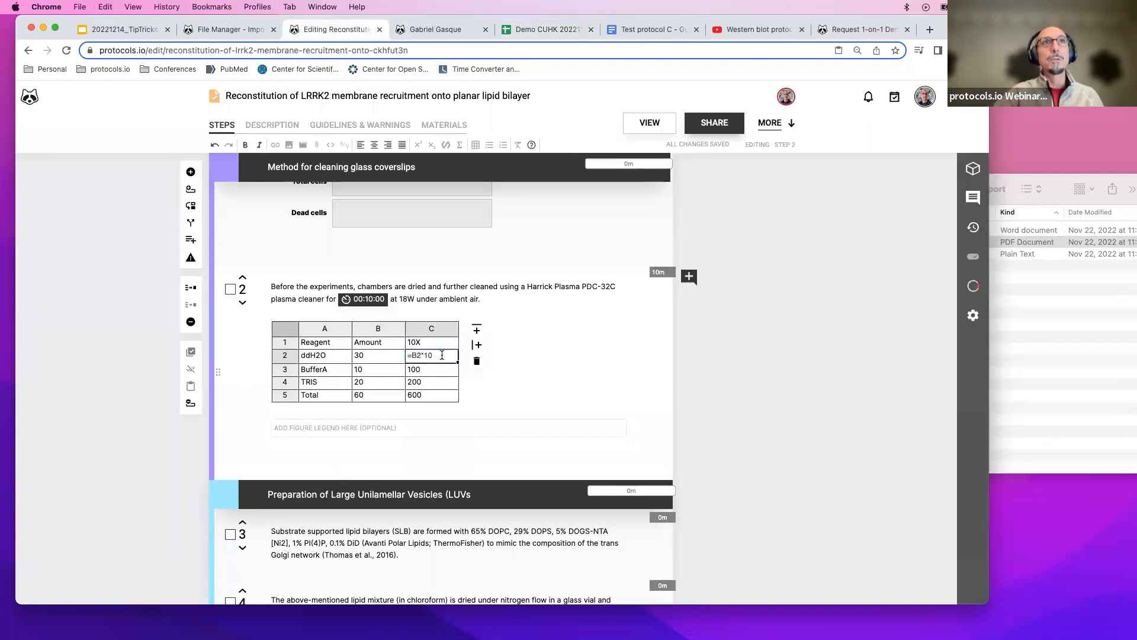
{"action": "double_click", "coordinate": [440, 368]}
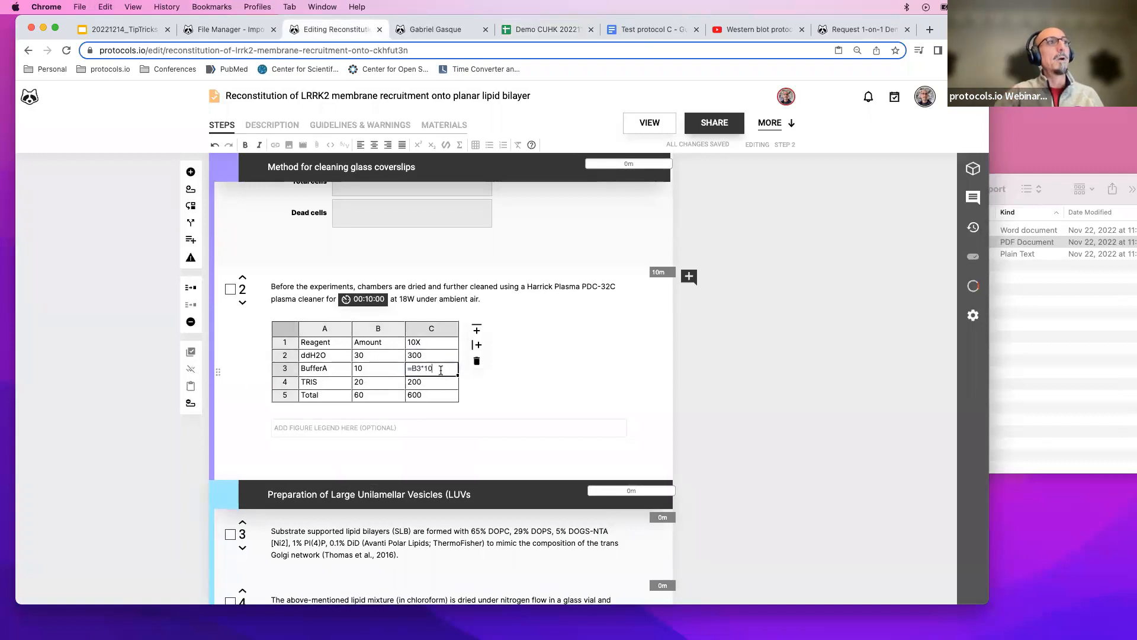
{"action": "double_click", "coordinate": [438, 384]}
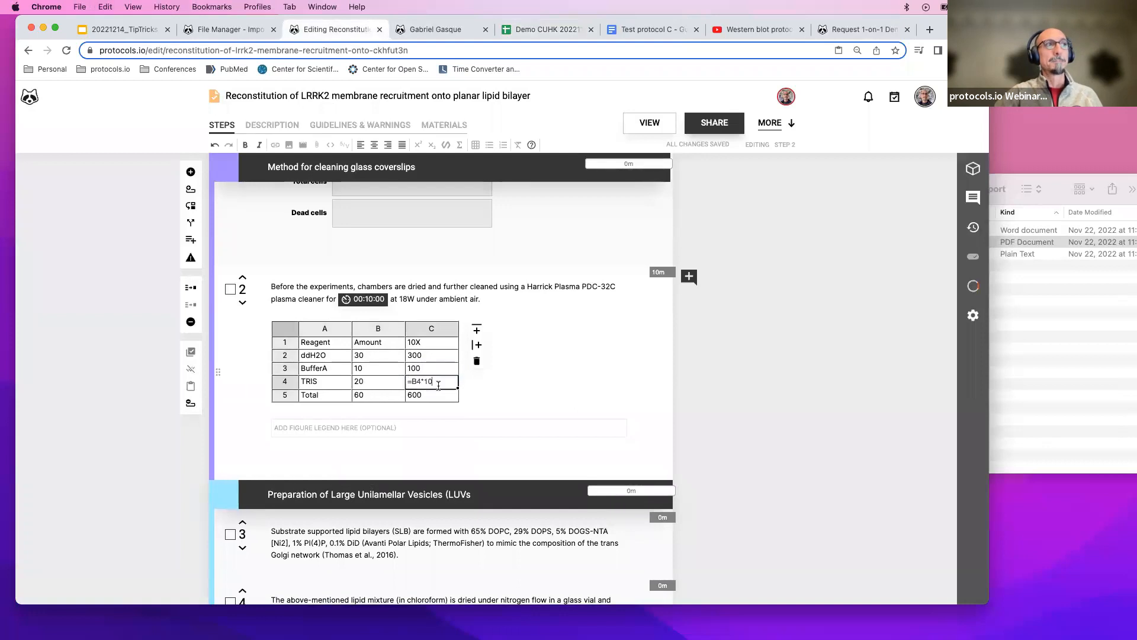
{"action": "double_click", "coordinate": [433, 393]}
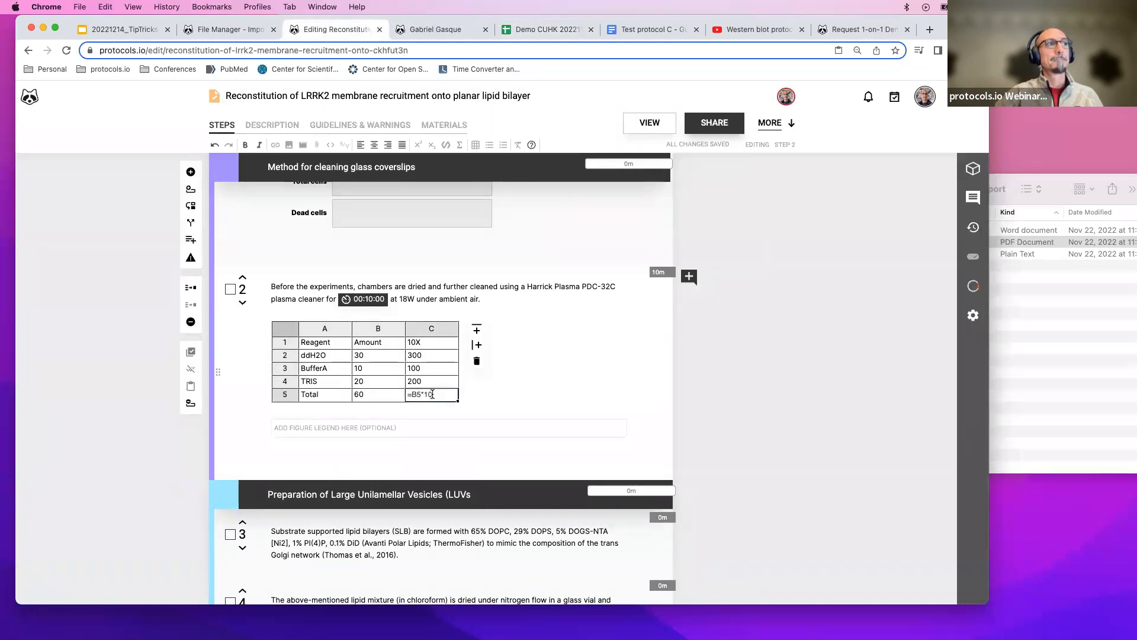
Toggle the spreadsheet's formula display off and back on.
{"action": "left_click", "coordinate": [552, 30]}
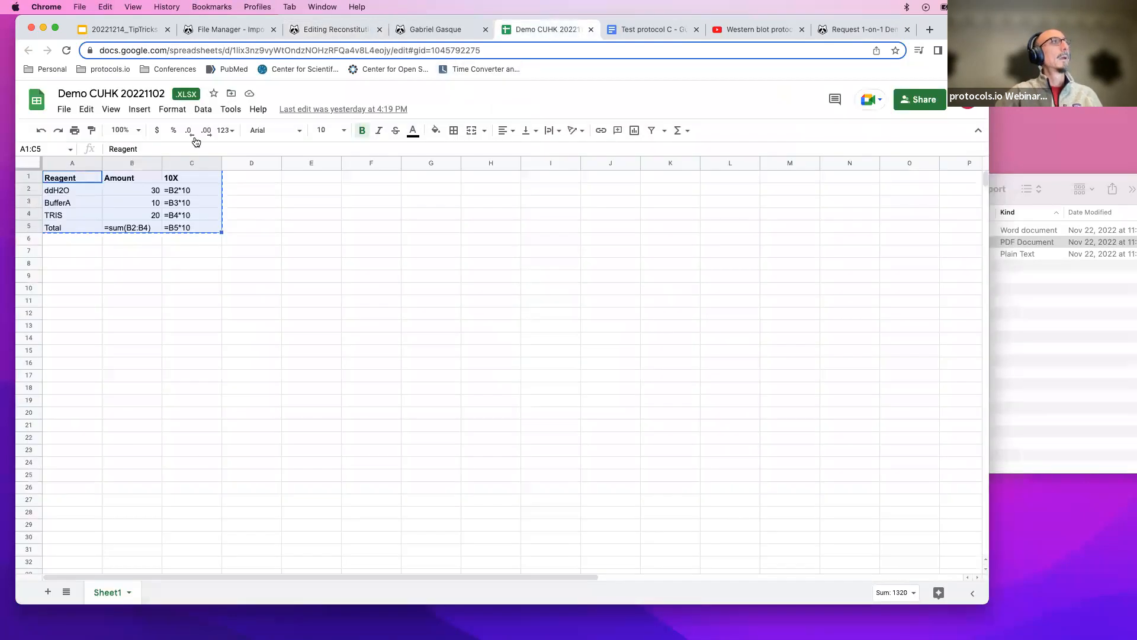
{"action": "left_click", "coordinate": [226, 237]}
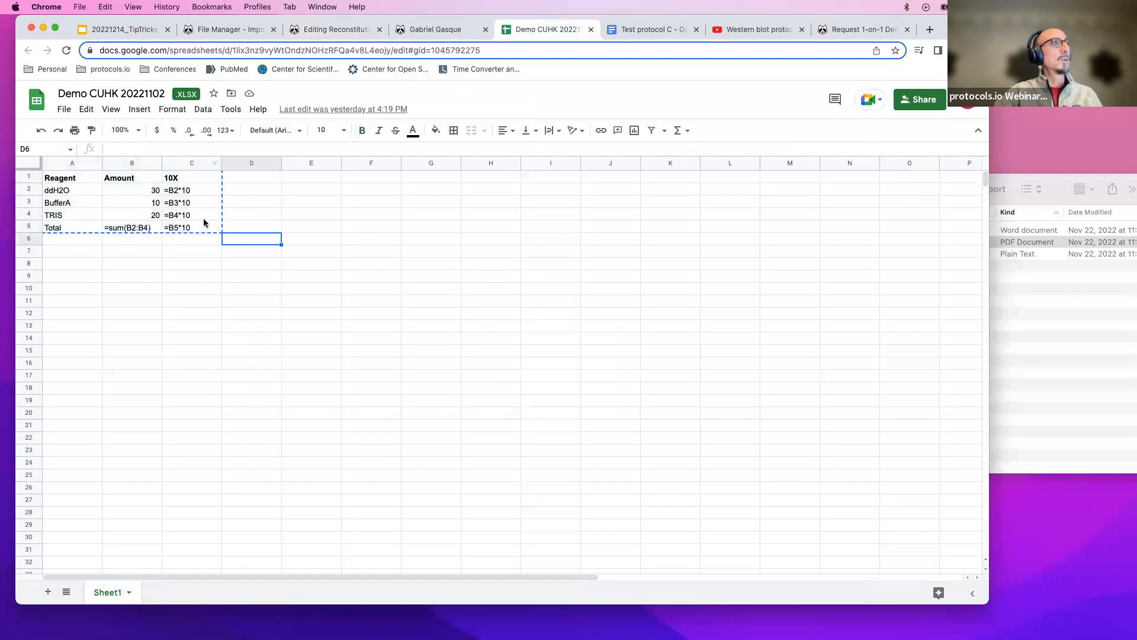
{"action": "left_click", "coordinate": [110, 109]}
{"action": "mouse_move", "coordinate": [112, 135]}
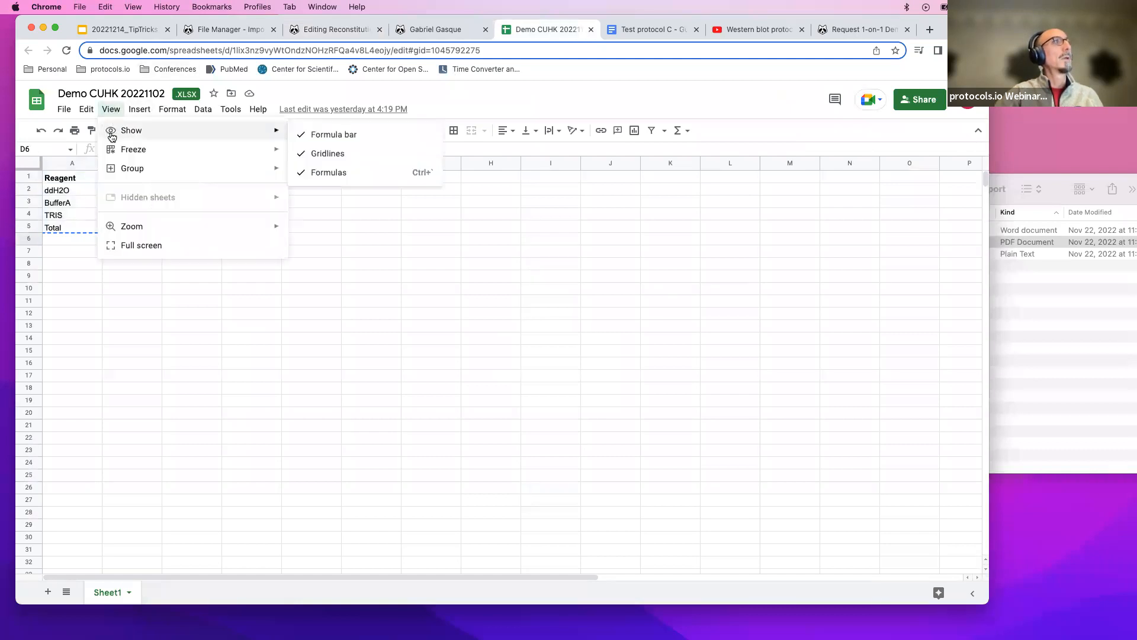
{"action": "left_click", "coordinate": [307, 172]}
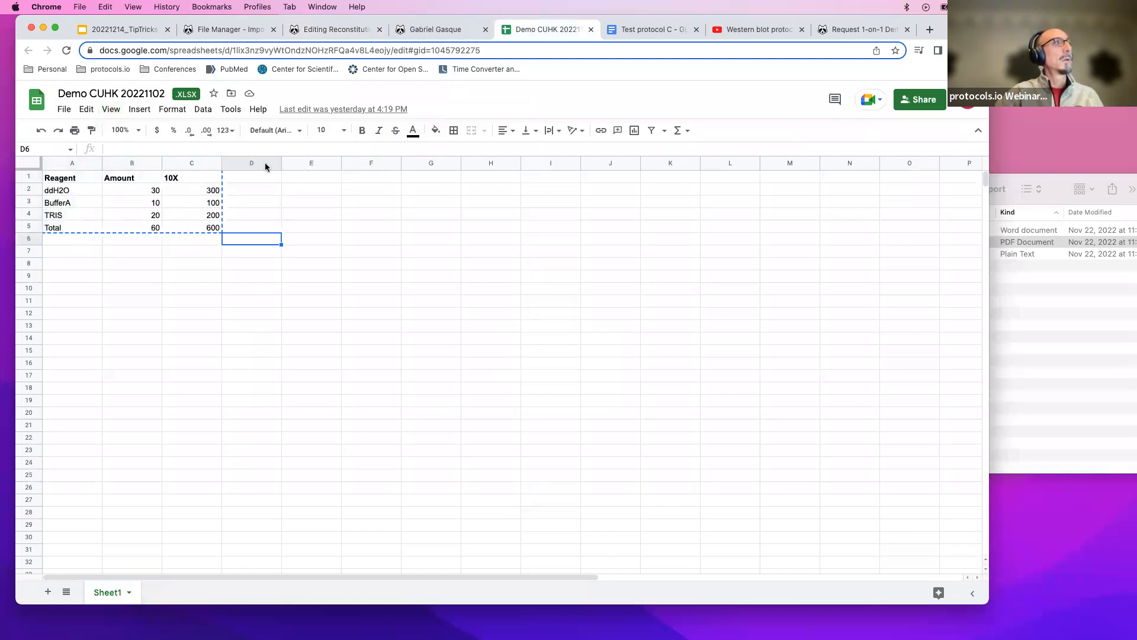
{"action": "left_click", "coordinate": [110, 109]}
{"action": "mouse_move", "coordinate": [136, 136]}
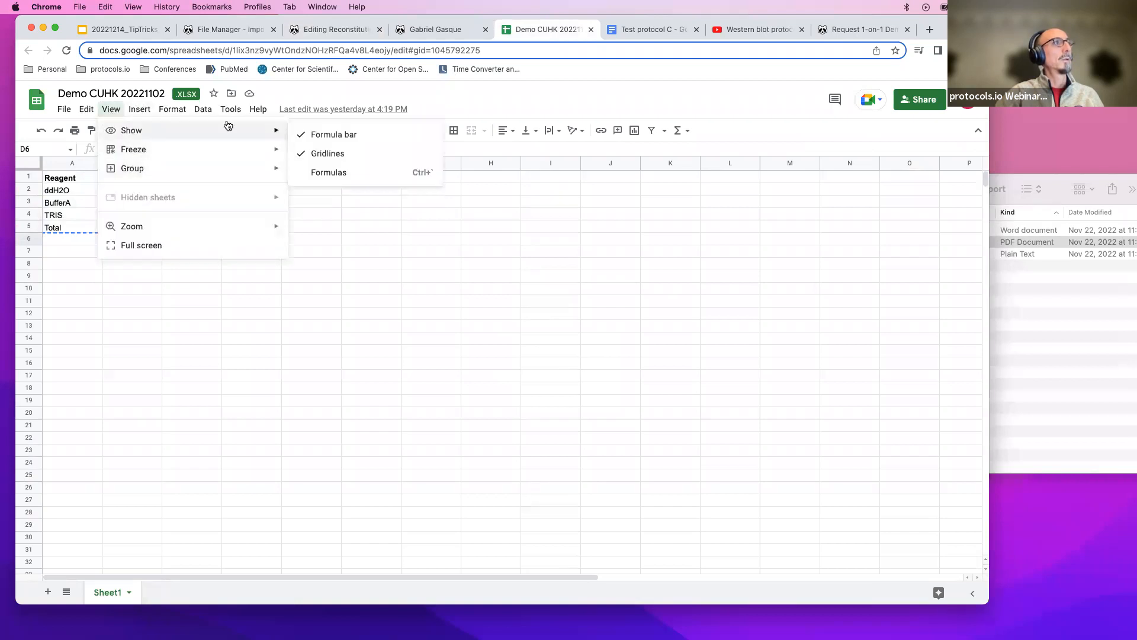
{"action": "left_click", "coordinate": [326, 170]}
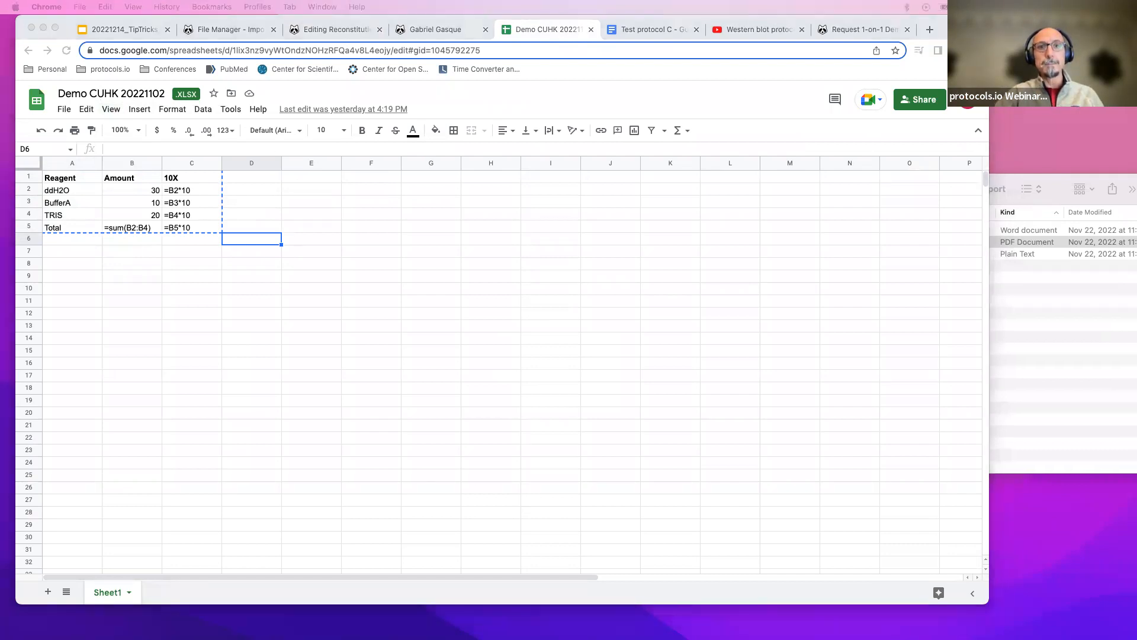
{"action": "left_click", "coordinate": [570, 357]}
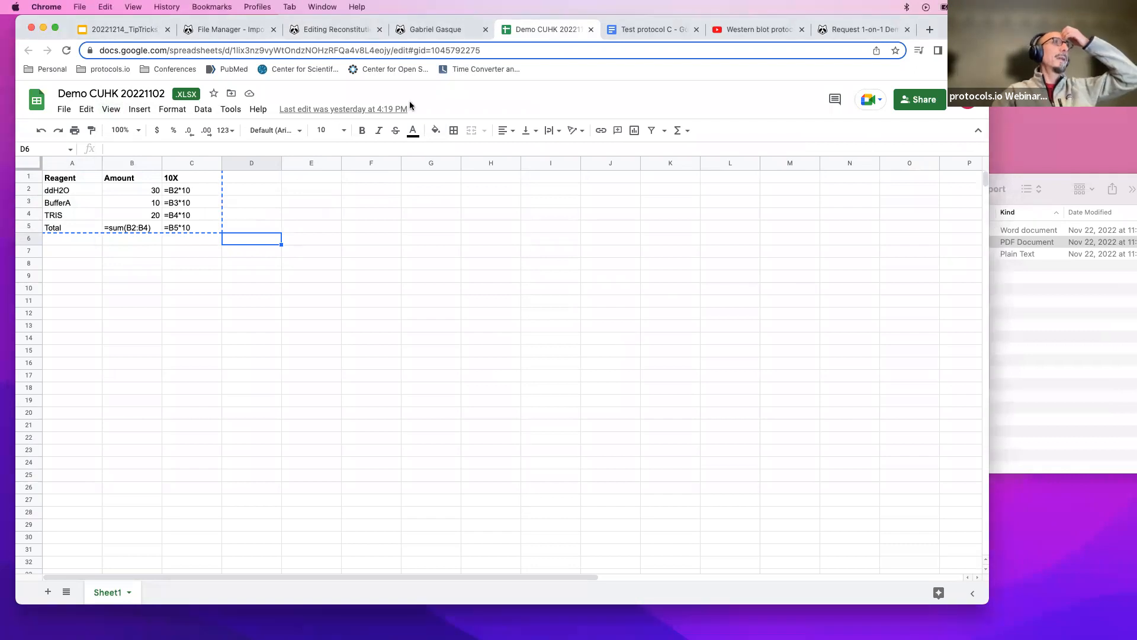
Start a new empty line at the end of step 3's text in the protocol editor.
{"action": "left_click", "coordinate": [336, 37]}
{"action": "scroll", "coordinate": [462, 350], "scroll_direction": "down", "scroll_amount": 3}
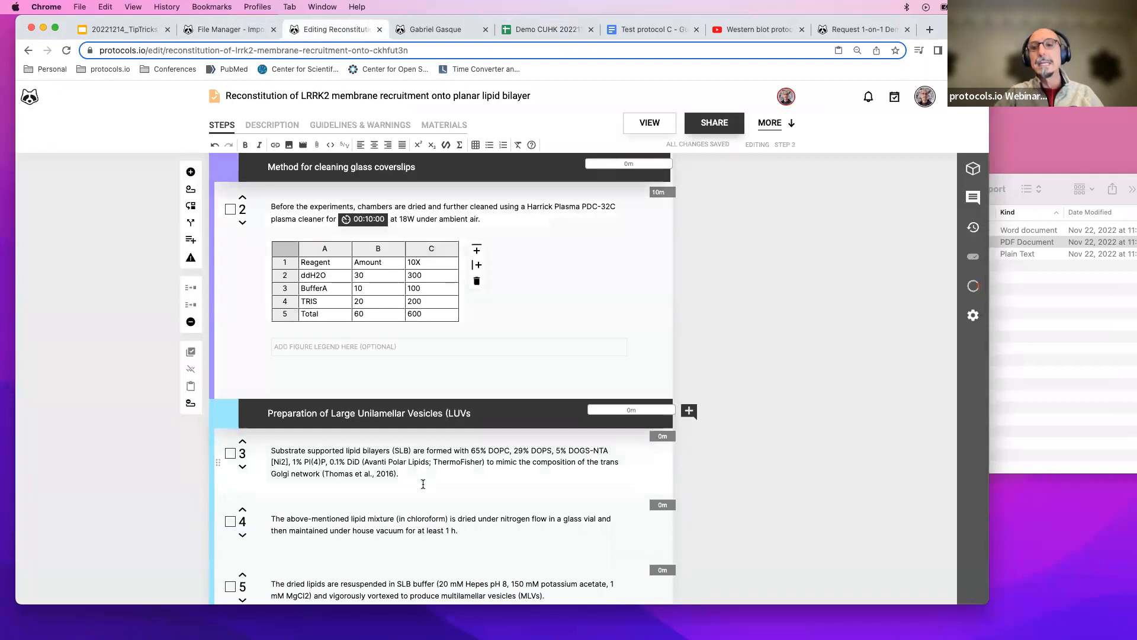
{"action": "left_click", "coordinate": [422, 484]}
{"action": "key", "text": "Return"}
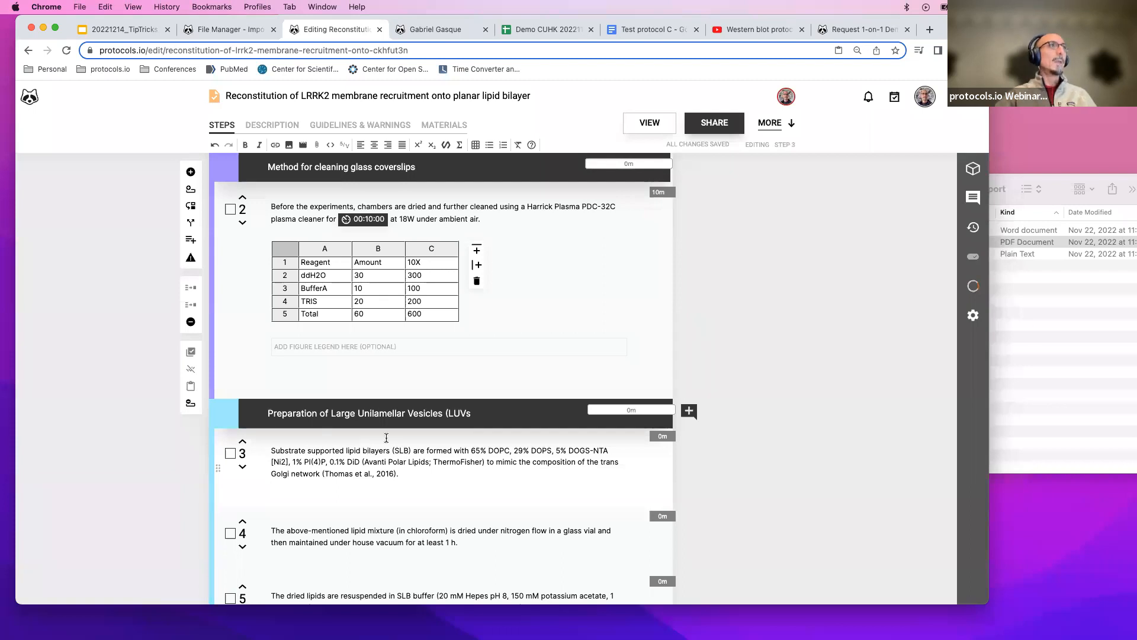
{"action": "left_click", "coordinate": [287, 145]}
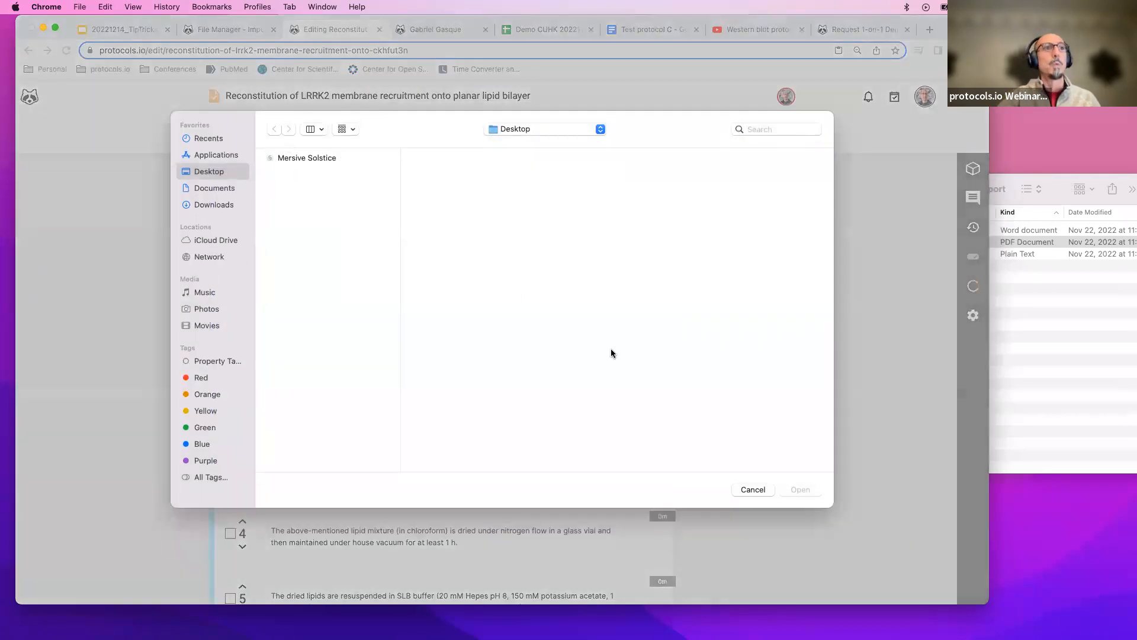
{"action": "left_click", "coordinate": [751, 490]}
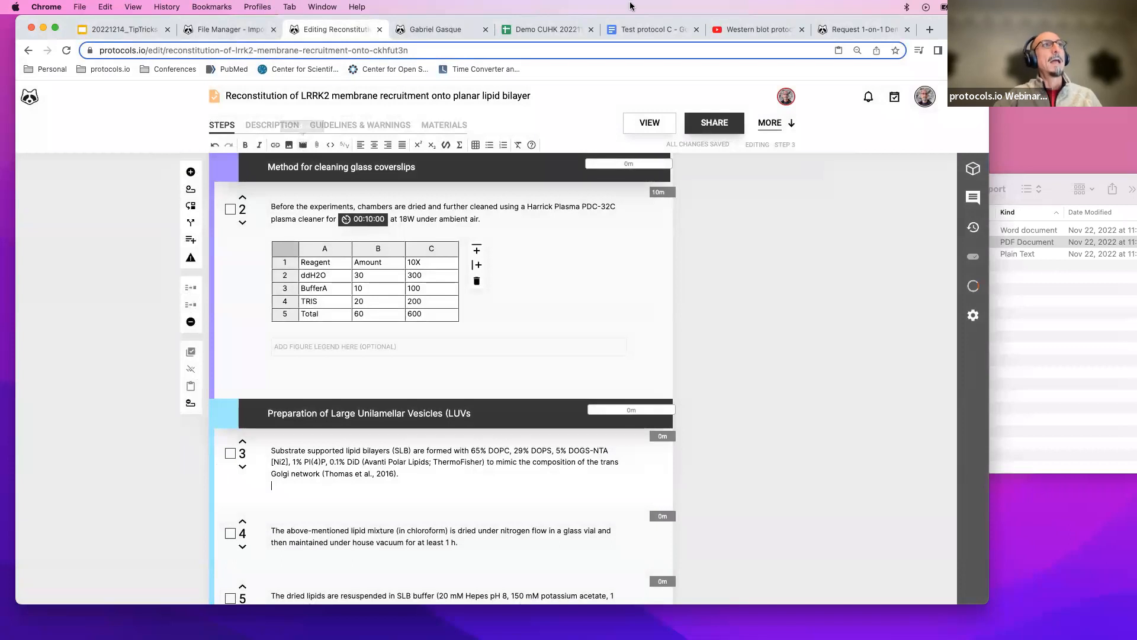
Copy the embed code of the Western blot protocol video on YouTube and return to the protocol editor.
{"action": "left_click", "coordinate": [712, 38]}
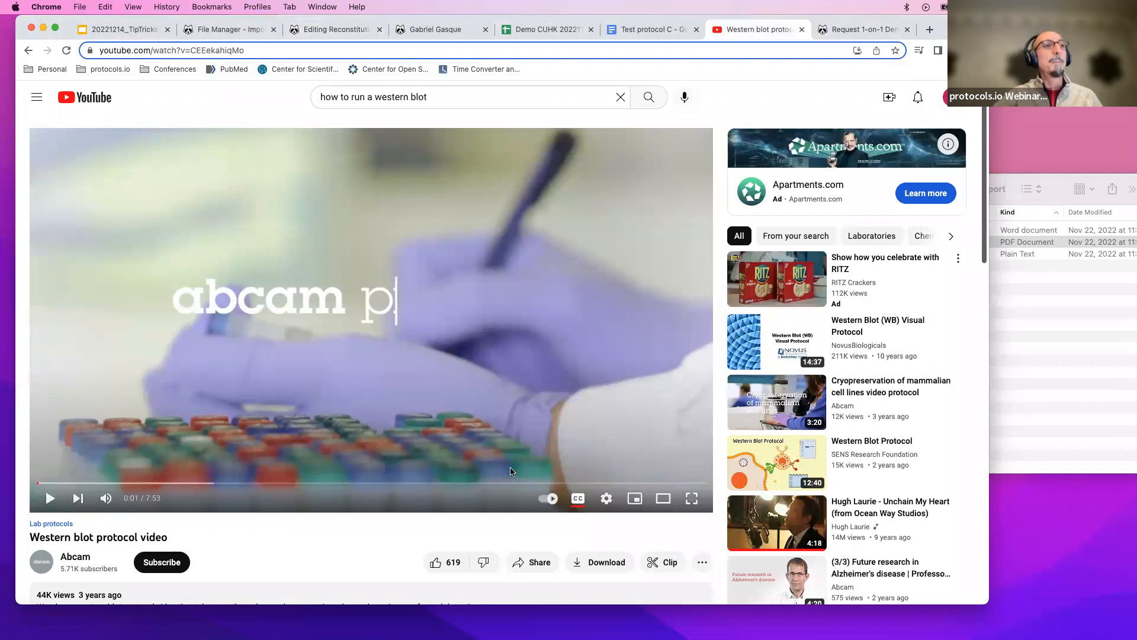
{"action": "scroll", "coordinate": [511, 535], "scroll_direction": "down", "scroll_amount": 1}
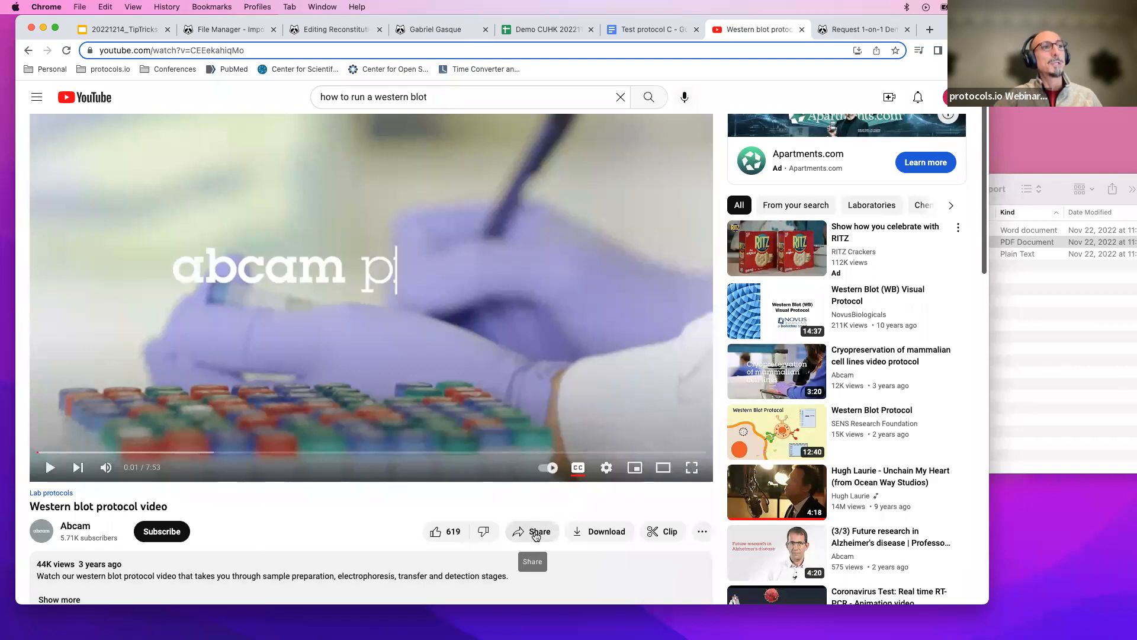
{"action": "left_click", "coordinate": [536, 536]}
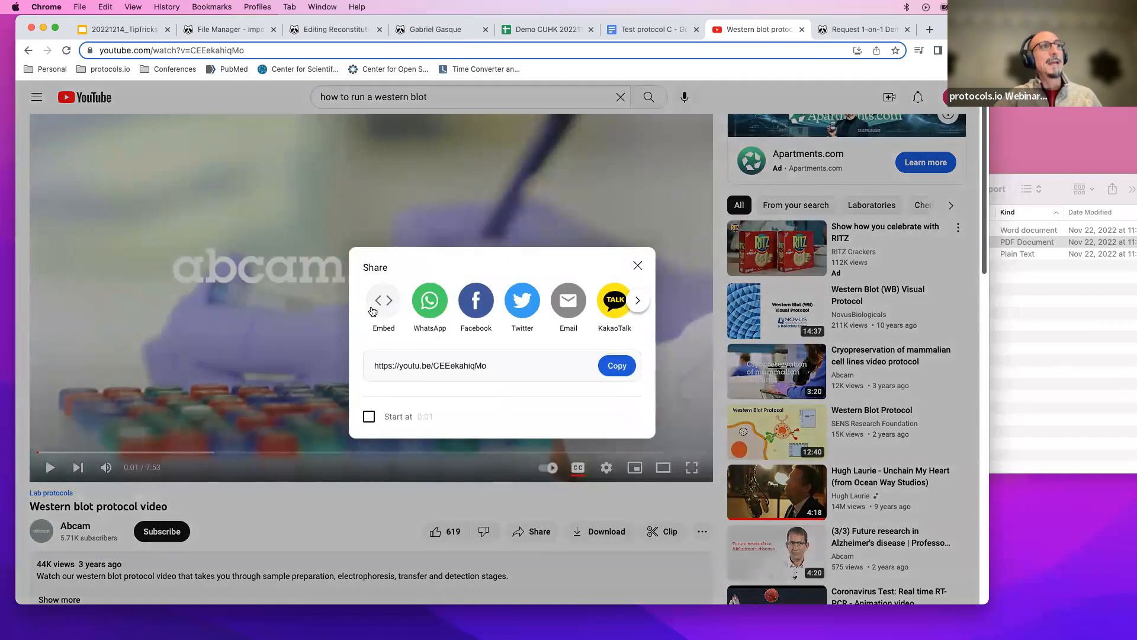
{"action": "left_click", "coordinate": [384, 302]}
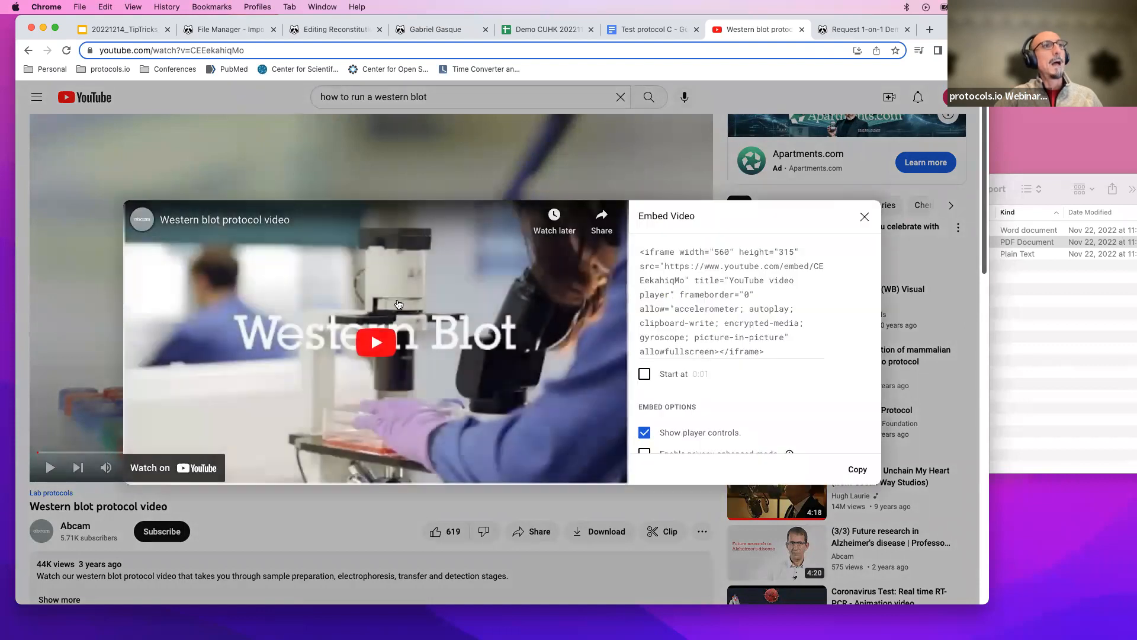
{"action": "scroll", "coordinate": [714, 270], "scroll_direction": "down", "scroll_amount": 3}
{"action": "scroll", "coordinate": [715, 270], "scroll_direction": "up", "scroll_amount": 3}
{"action": "scroll", "coordinate": [714, 269], "scroll_direction": "down", "scroll_amount": 2}
{"action": "scroll", "coordinate": [714, 269], "scroll_direction": "up", "scroll_amount": 2}
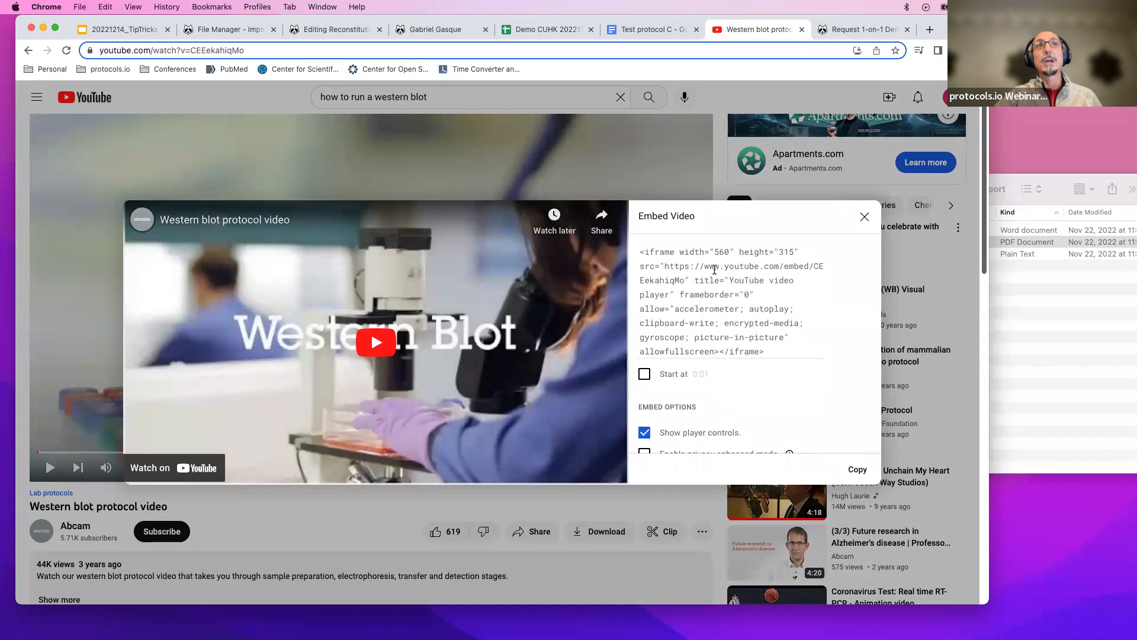
{"action": "scroll", "coordinate": [715, 270], "scroll_direction": "down", "scroll_amount": 3}
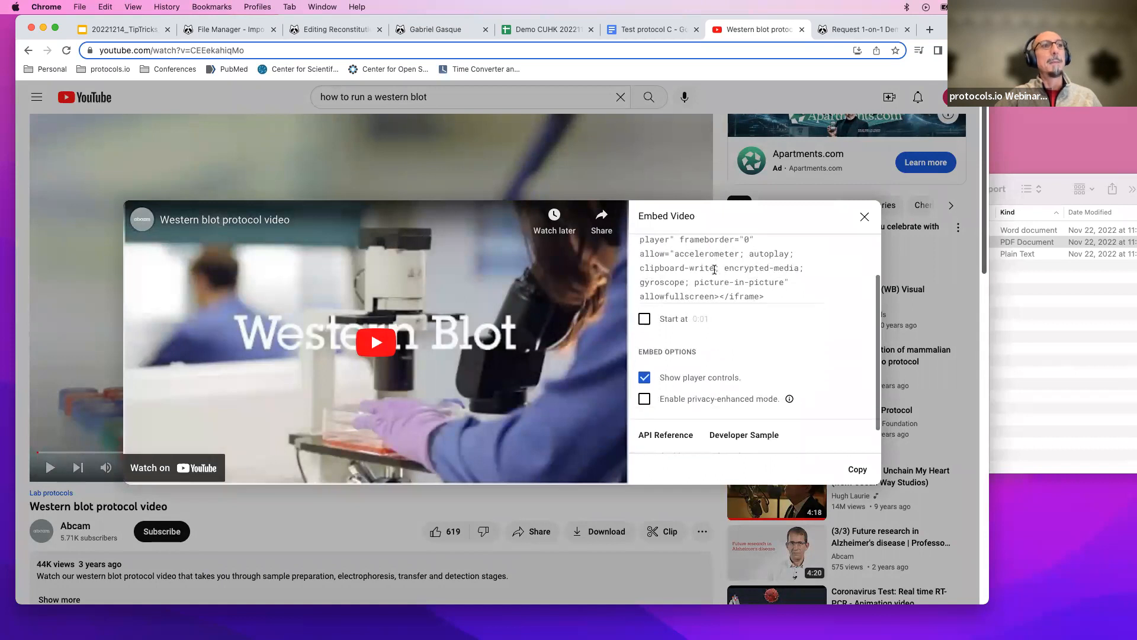
{"action": "left_click", "coordinate": [857, 470]}
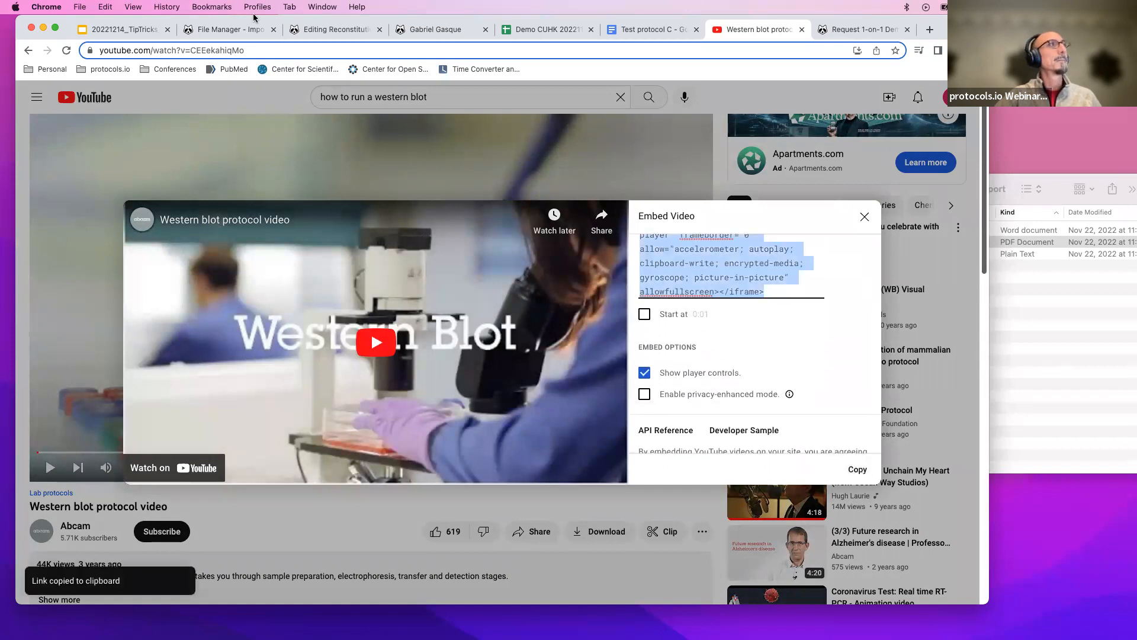
{"action": "left_click", "coordinate": [320, 29]}
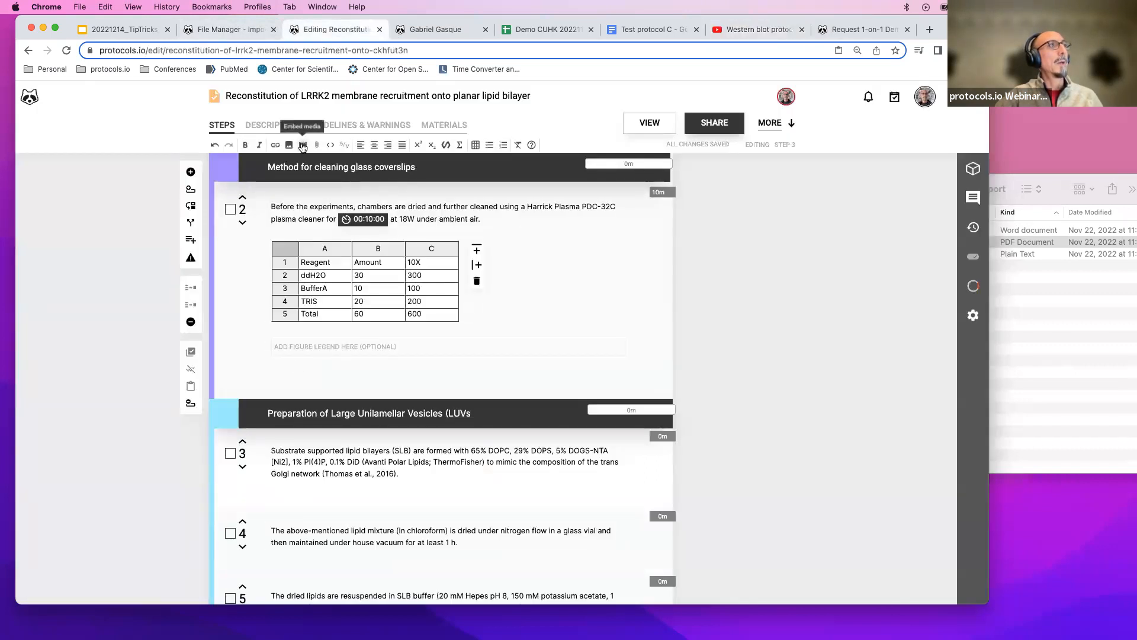
Embed the copied YouTube video code at the end of step 3.
{"action": "left_click", "coordinate": [303, 144]}
{"action": "left_click", "coordinate": [383, 325]}
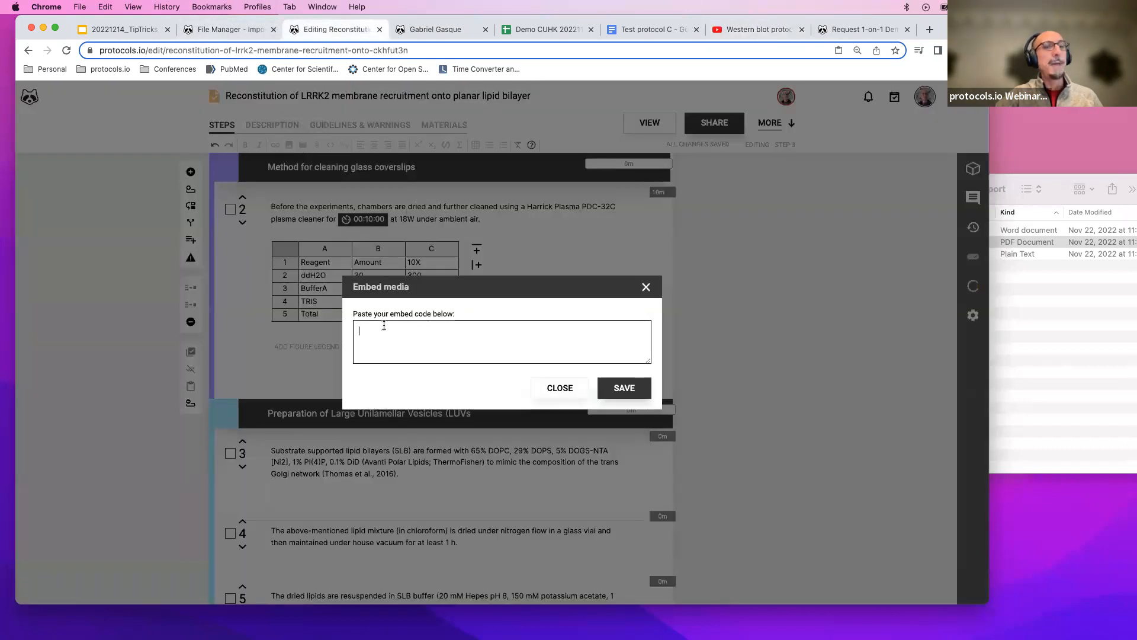
{"action": "key", "text": "super+v"}
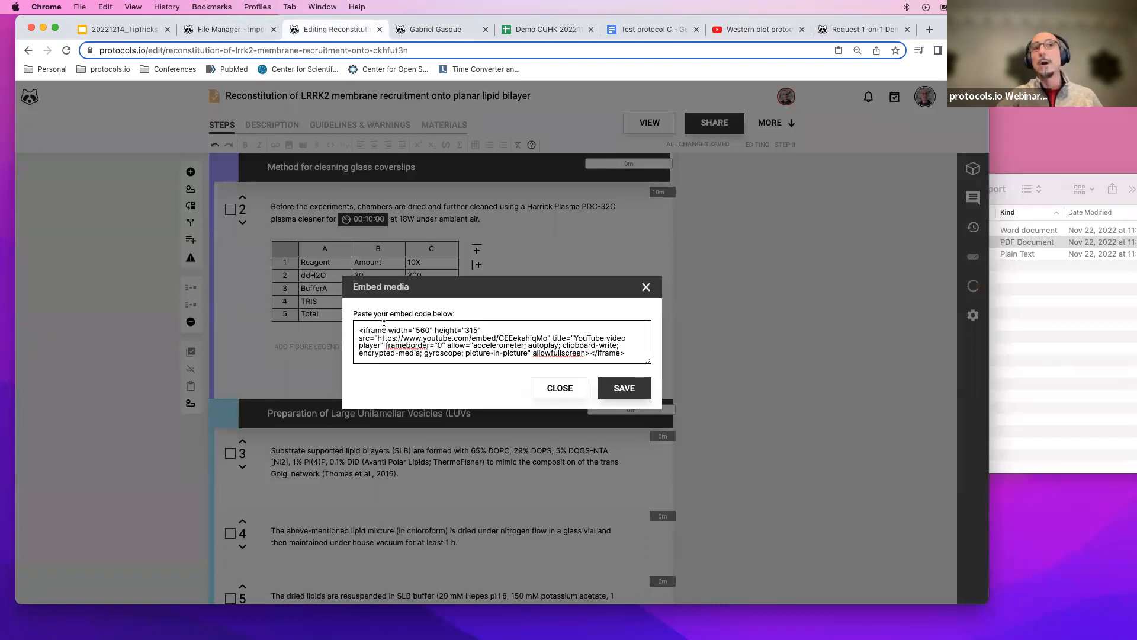
{"action": "left_click", "coordinate": [620, 386]}
Open the protocol in view mode and play the embedded video in step 3.
{"action": "scroll", "coordinate": [621, 387], "scroll_direction": "up", "scroll_amount": 1}
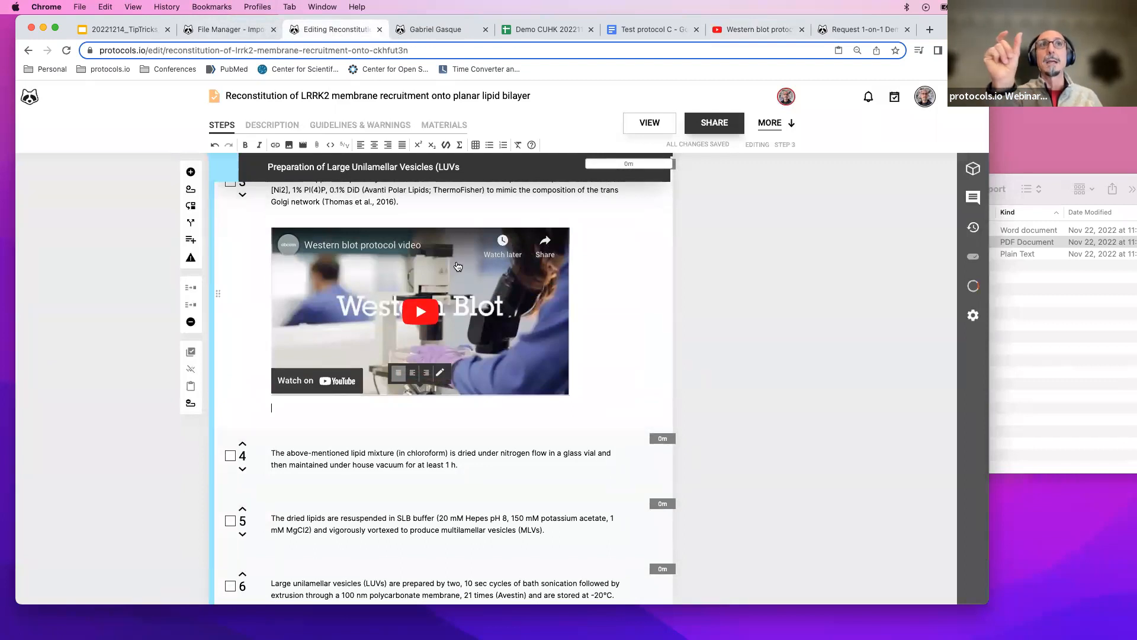
{"action": "scroll", "coordinate": [440, 319], "scroll_direction": "up", "scroll_amount": 1}
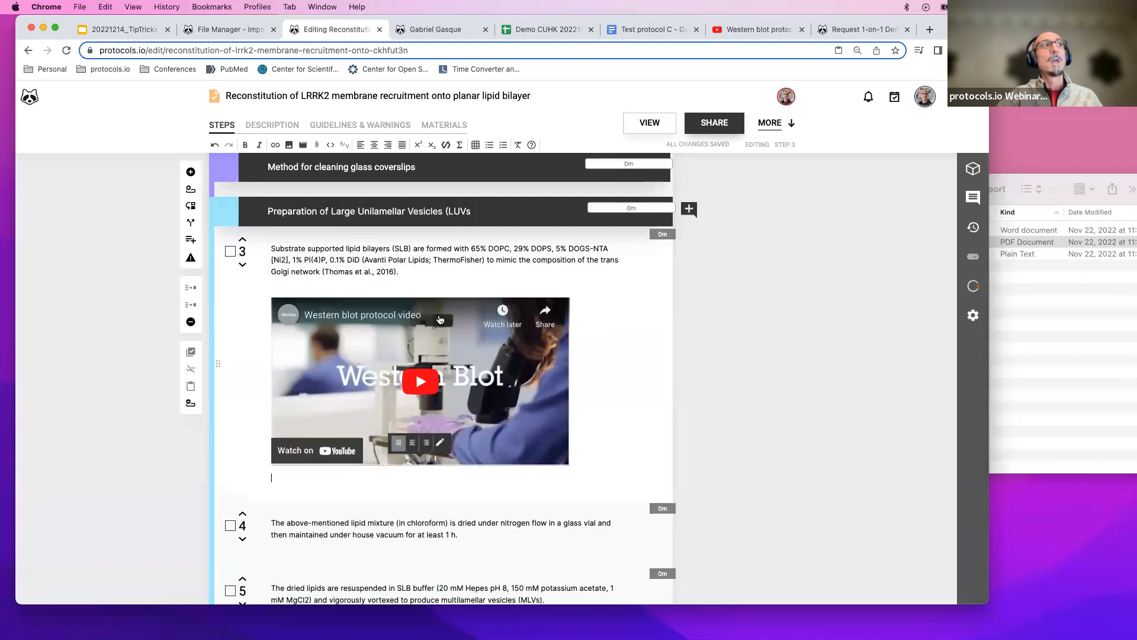
{"action": "left_click", "coordinate": [655, 123]}
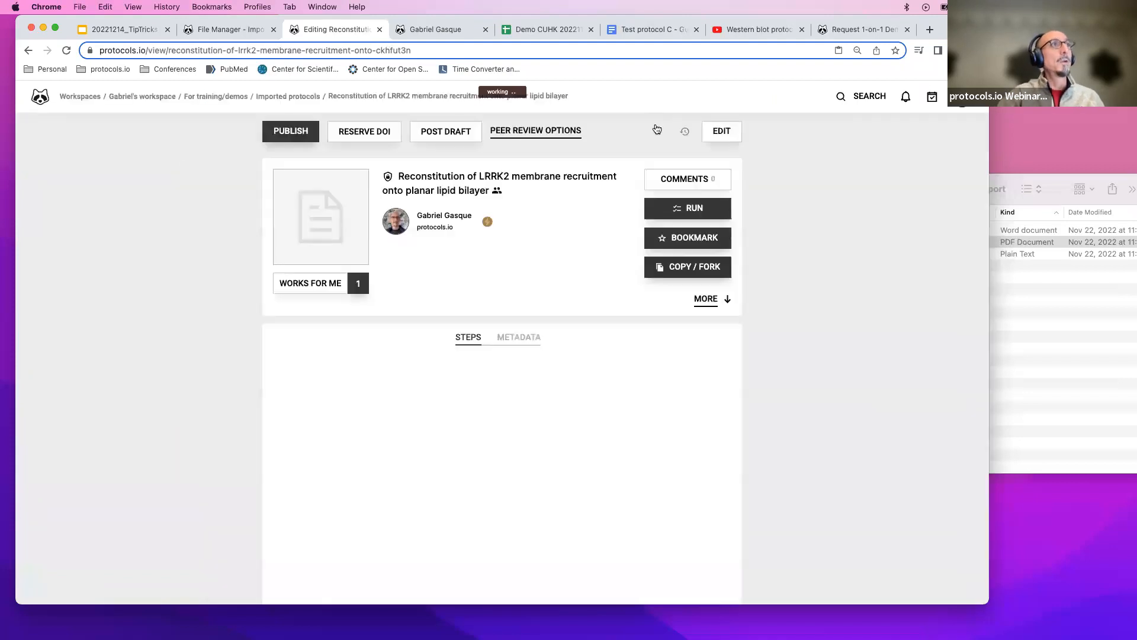
{"action": "scroll", "coordinate": [524, 427], "scroll_direction": "down", "scroll_amount": 5}
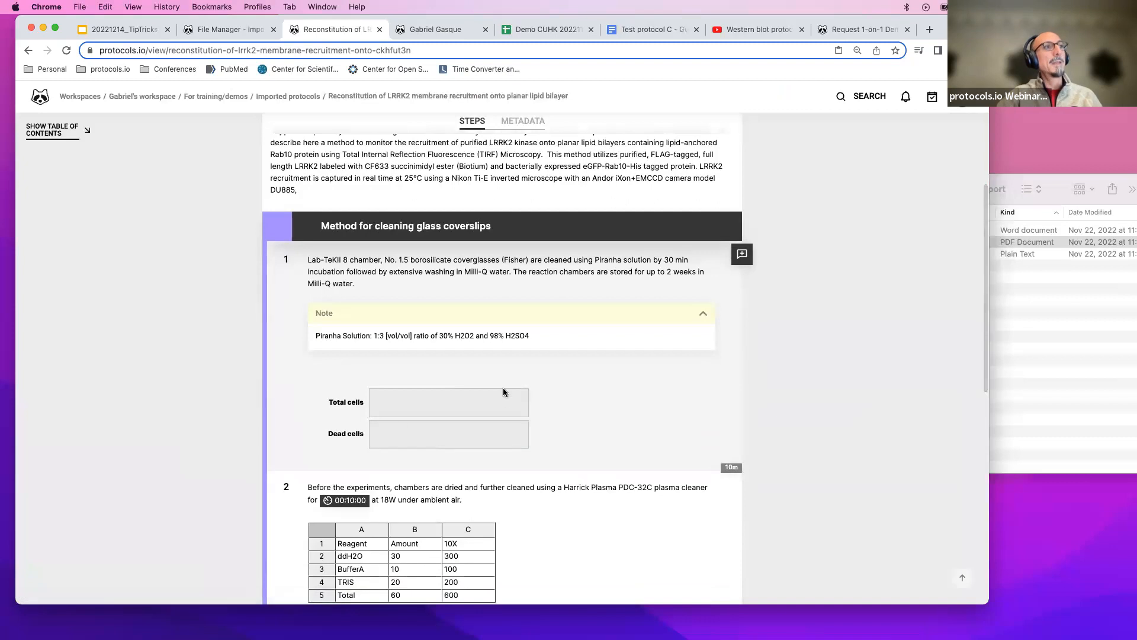
{"action": "scroll", "coordinate": [502, 392], "scroll_direction": "down", "scroll_amount": 5}
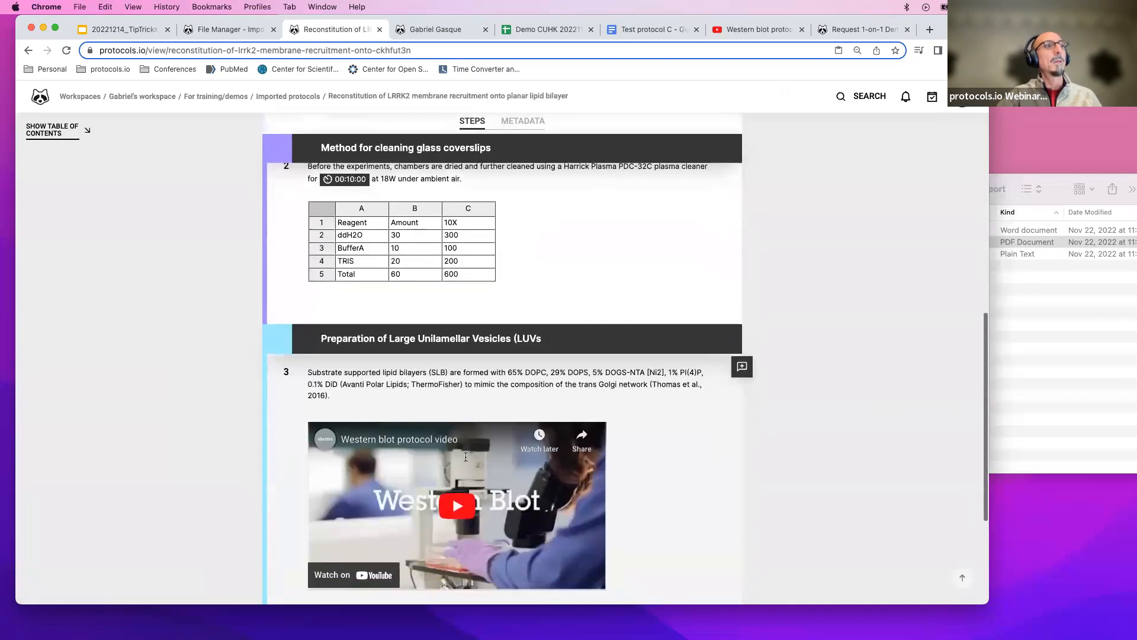
{"action": "left_click", "coordinate": [459, 503]}
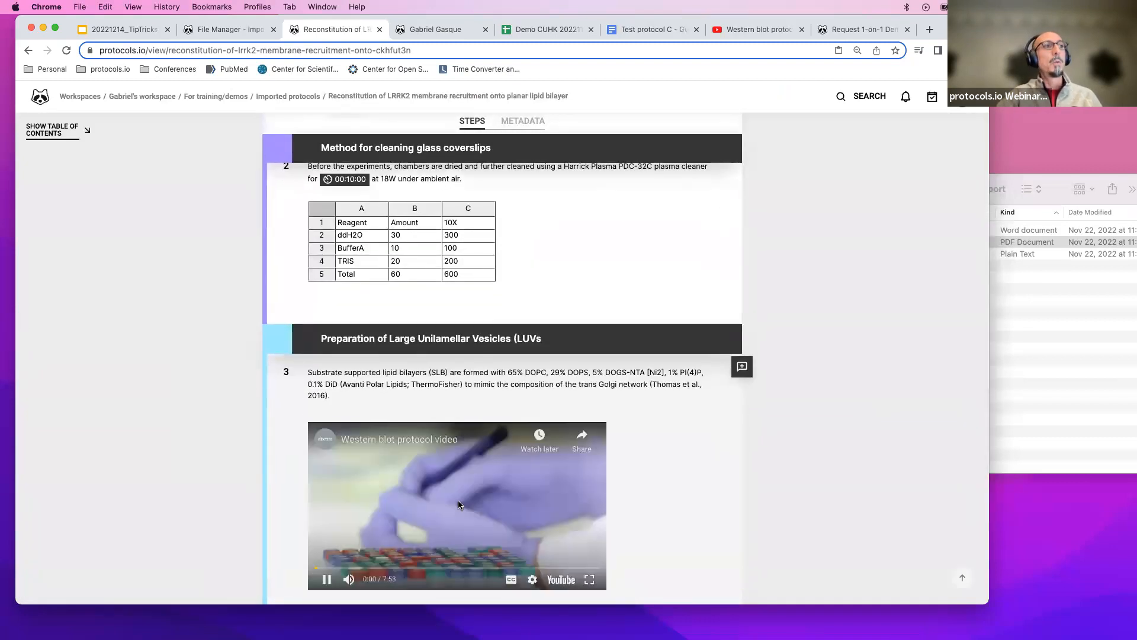
{"action": "scroll", "coordinate": [459, 504], "scroll_direction": "down", "scroll_amount": 1}
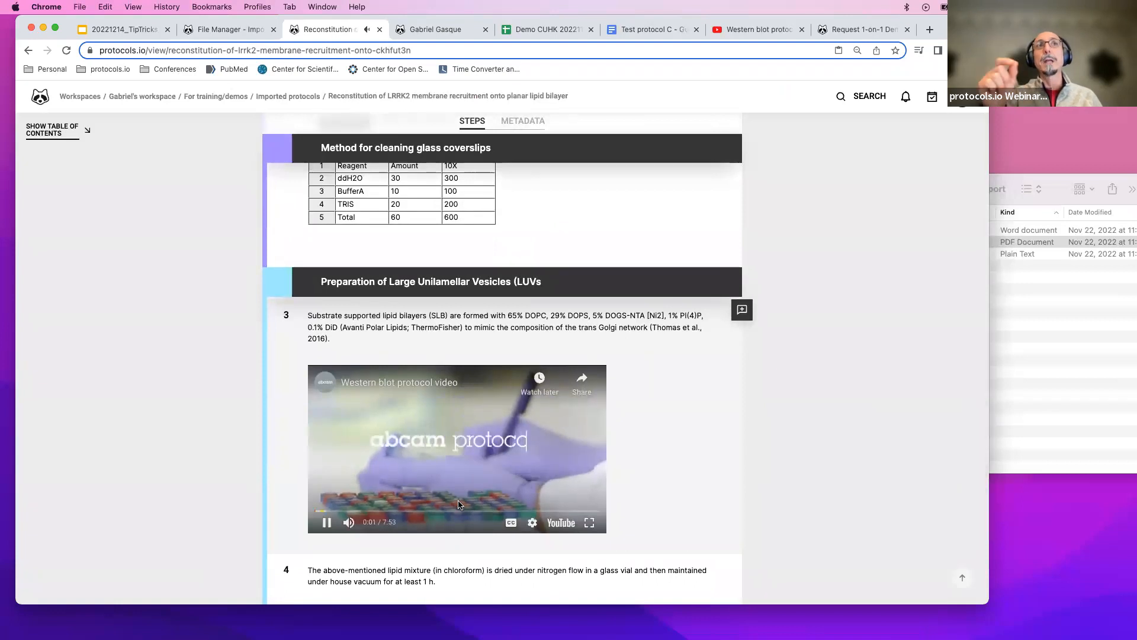
{"action": "left_click", "coordinate": [327, 523]}
{"action": "scroll", "coordinate": [326, 524], "scroll_direction": "up", "scroll_amount": 8}
{"action": "scroll", "coordinate": [327, 525], "scroll_direction": "up", "scroll_amount": 3}
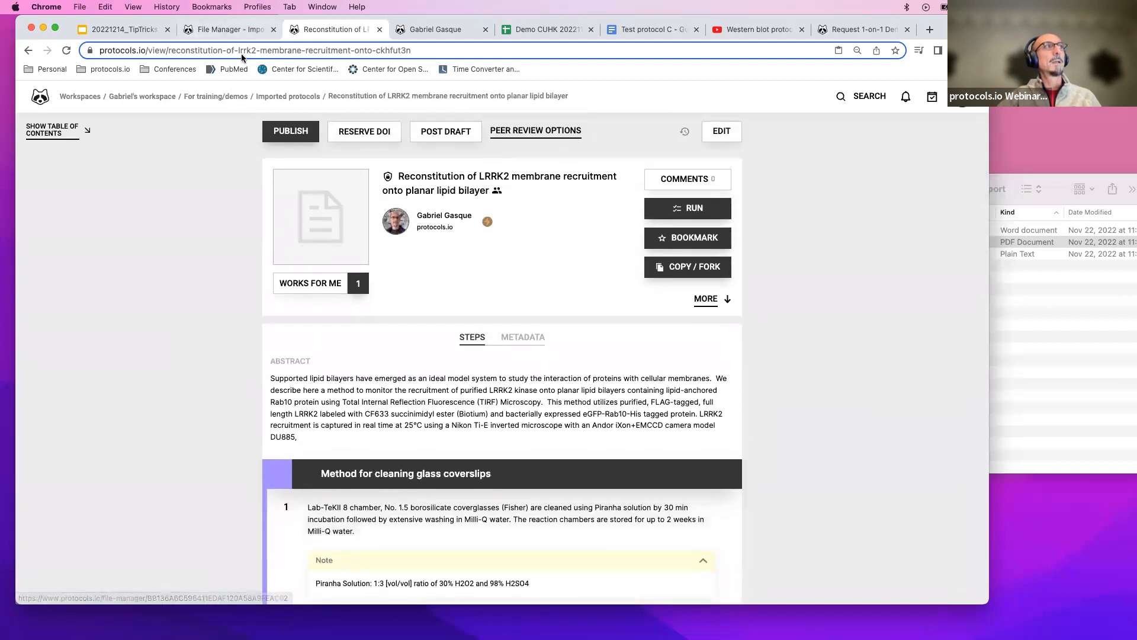
Examine the actions available for each file in the Imported protocols folder, including the Copy / Fork options.
{"action": "left_click", "coordinate": [248, 30]}
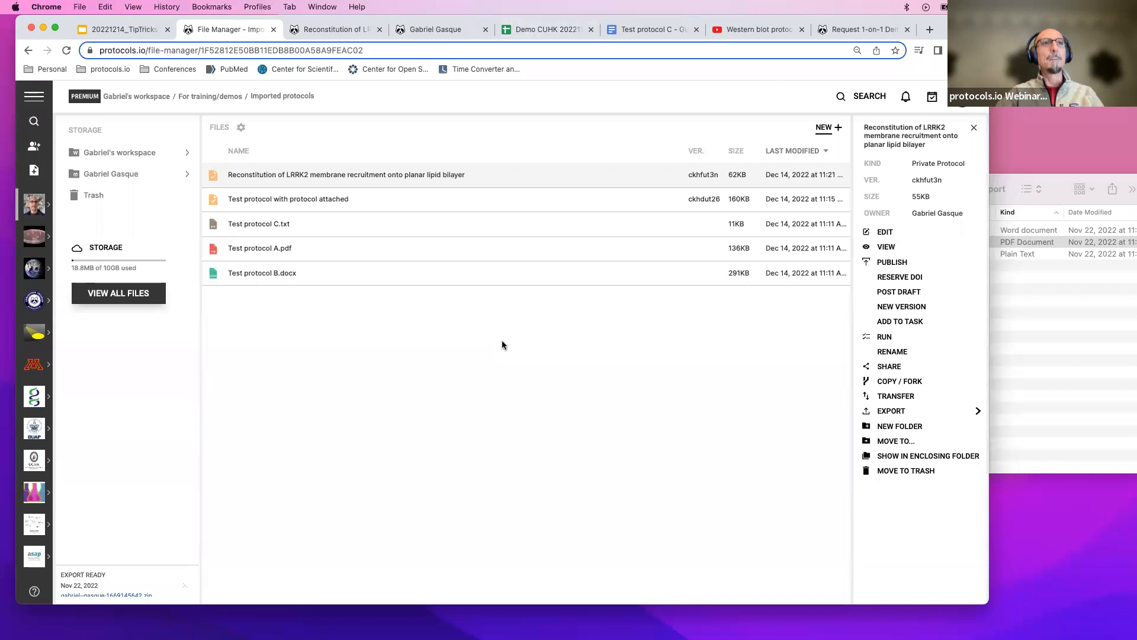
{"action": "left_click", "coordinate": [312, 250]}
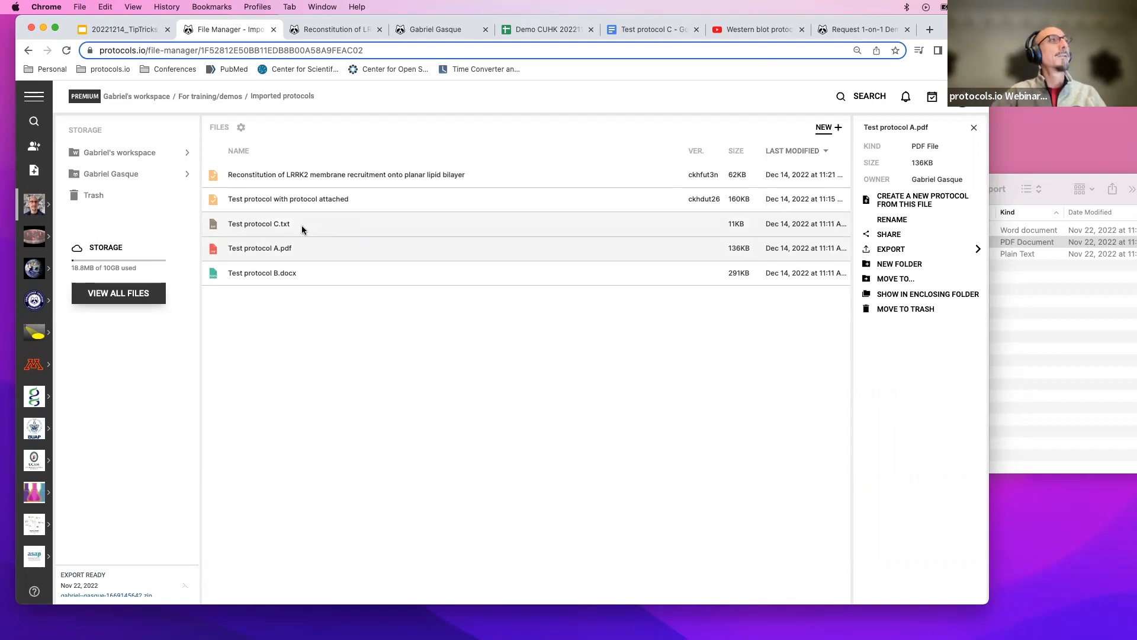
{"action": "left_click", "coordinate": [297, 225]}
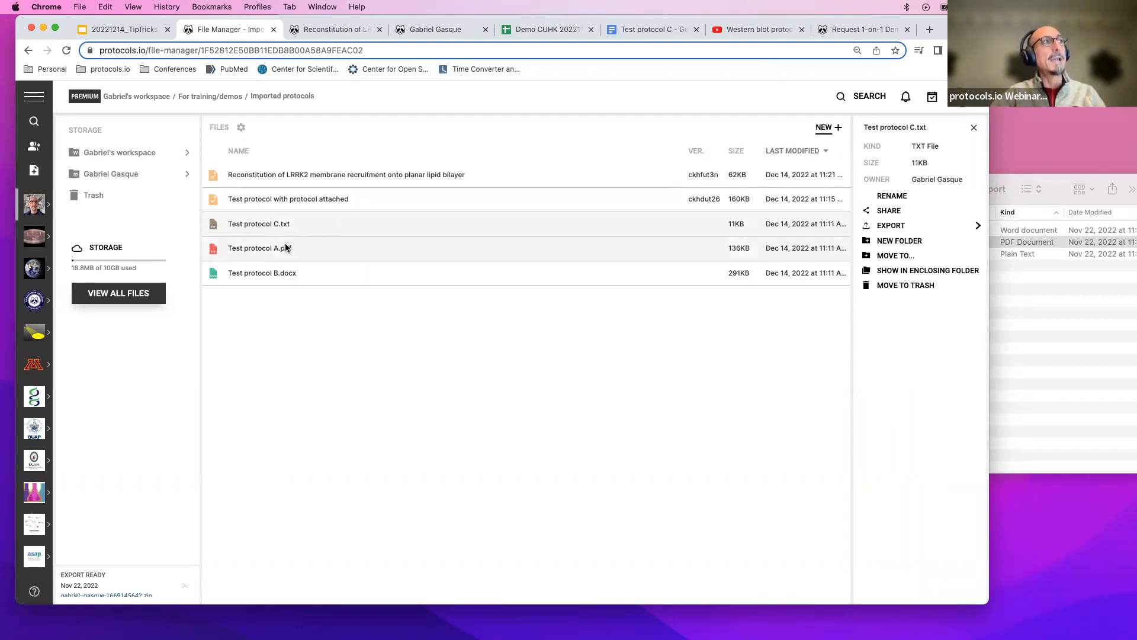
{"action": "left_click", "coordinate": [286, 245]}
{"action": "left_click", "coordinate": [291, 276]}
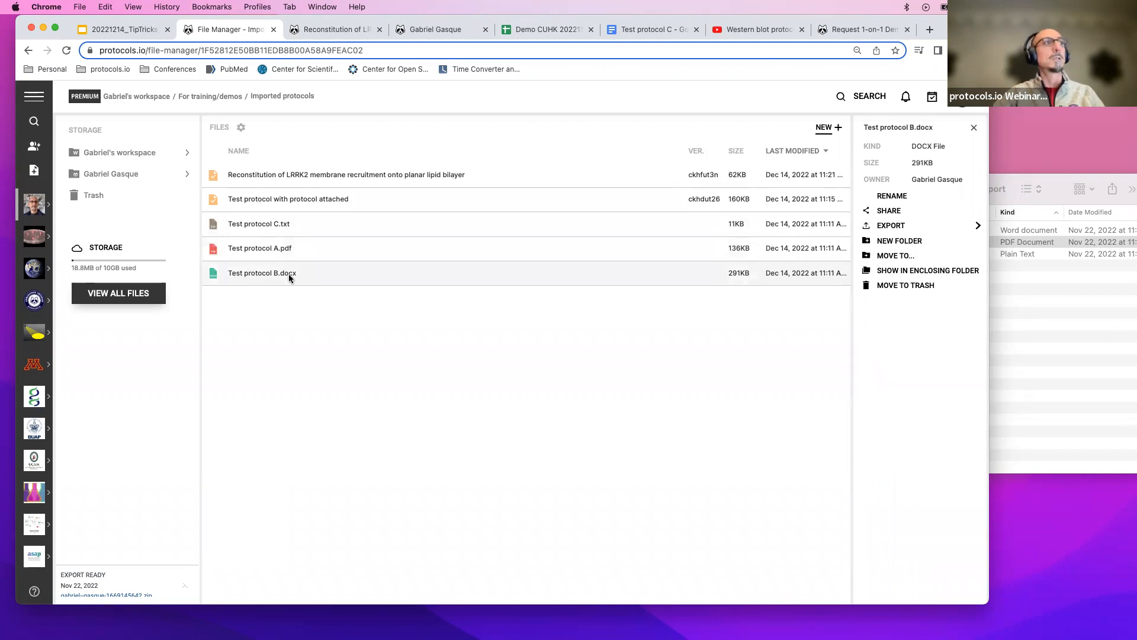
{"action": "left_click", "coordinate": [295, 199]}
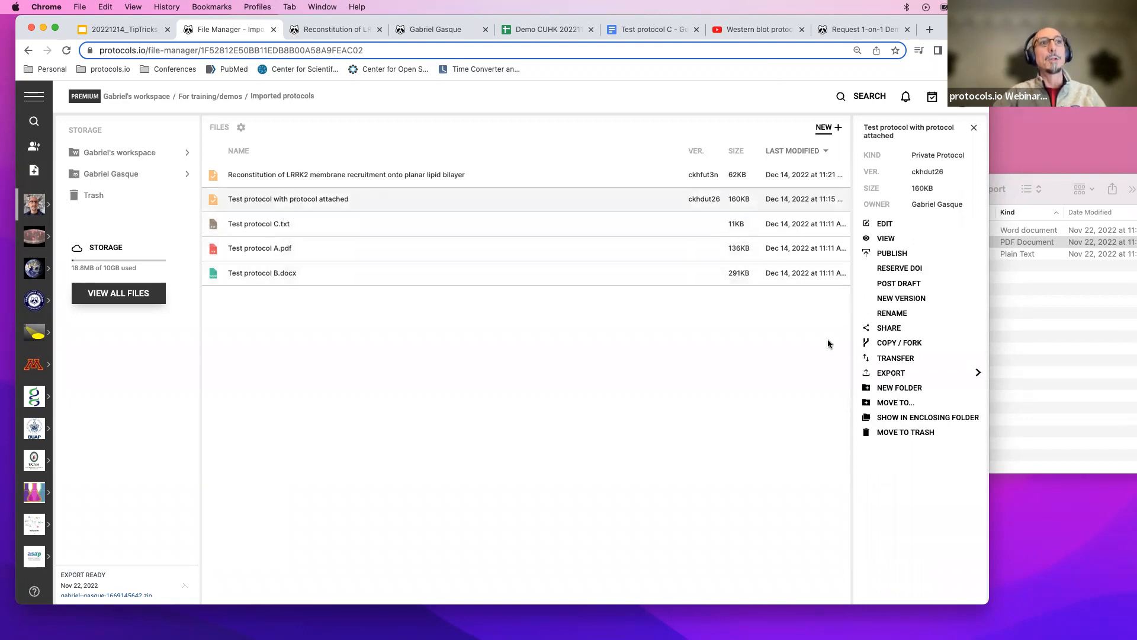
{"action": "left_click", "coordinate": [888, 343]}
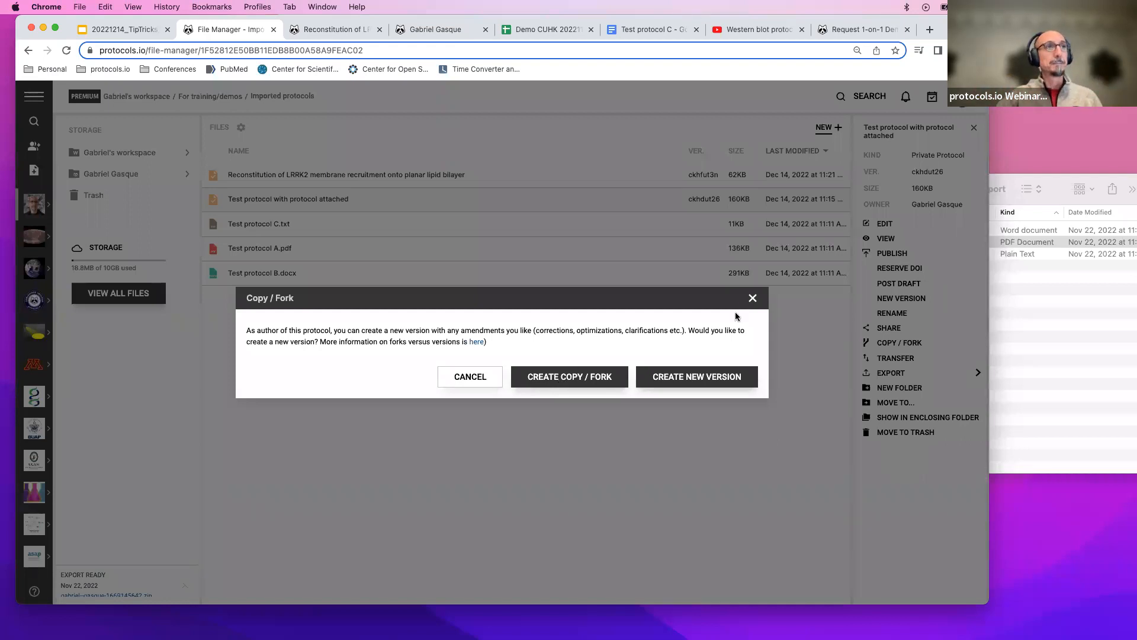
{"action": "left_click", "coordinate": [751, 300]}
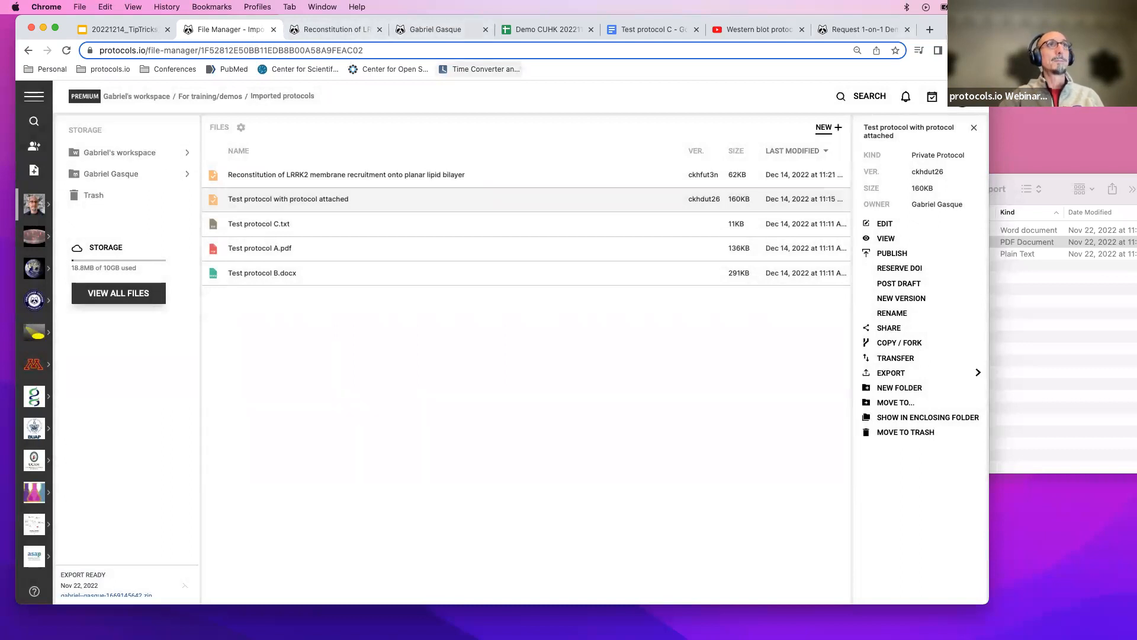
Open the protocols.io homepage and browse the featured Single Cell and Single Nuclei Analysis Human Heart Tissue protocol.
{"action": "left_click", "coordinate": [880, 31]}
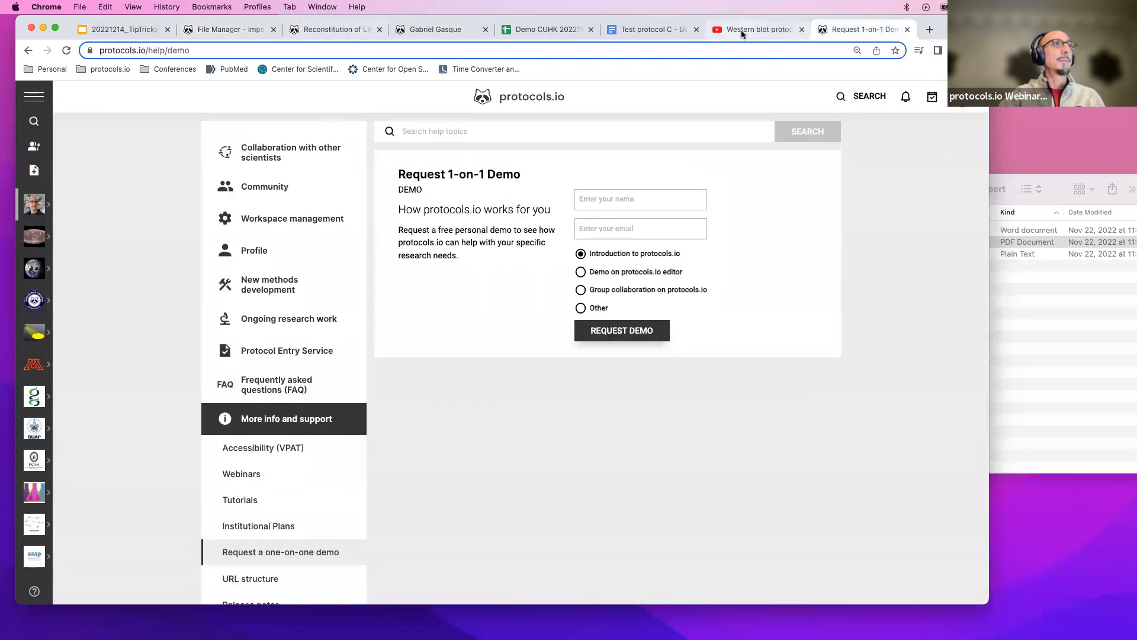
{"action": "left_click", "coordinate": [117, 70]}
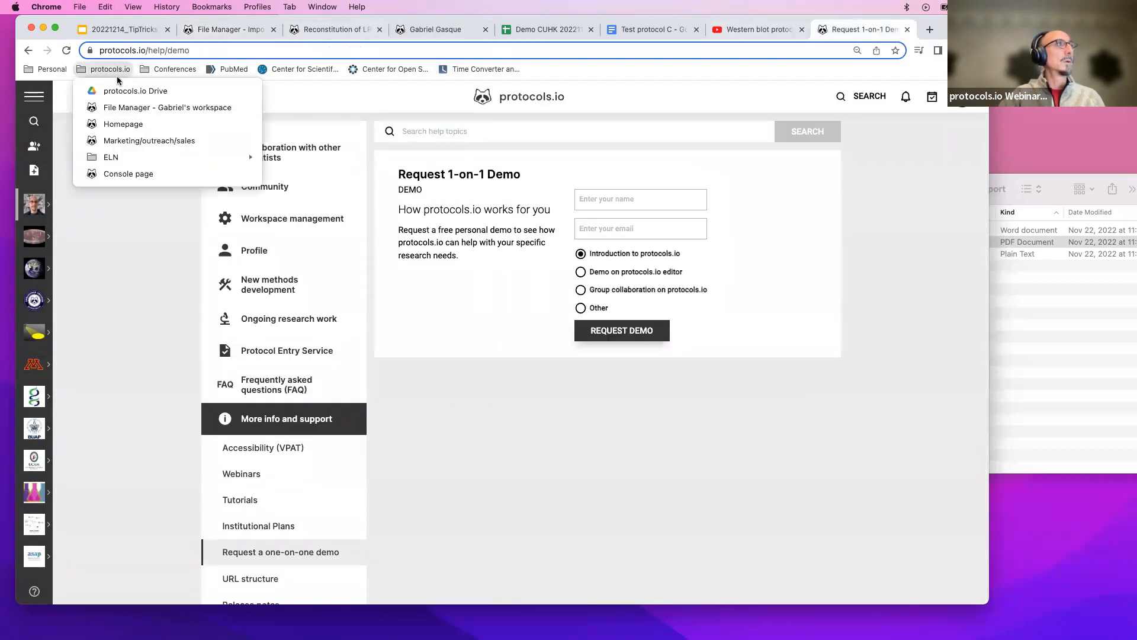
{"action": "left_click", "coordinate": [120, 123]}
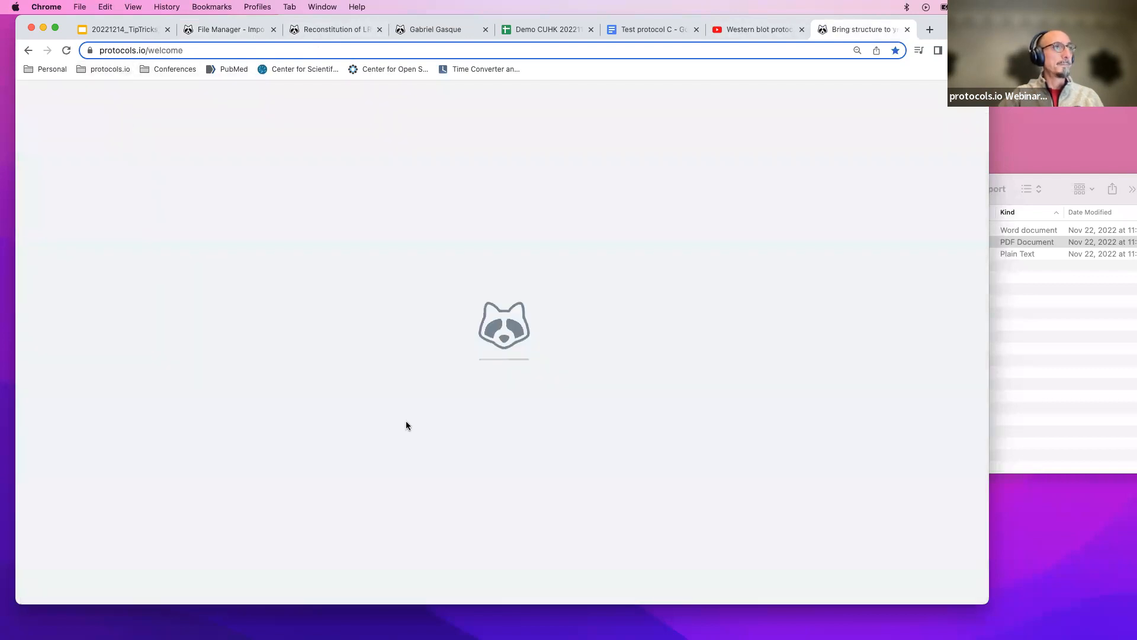
{"action": "scroll", "coordinate": [406, 425], "scroll_direction": "down", "scroll_amount": 15}
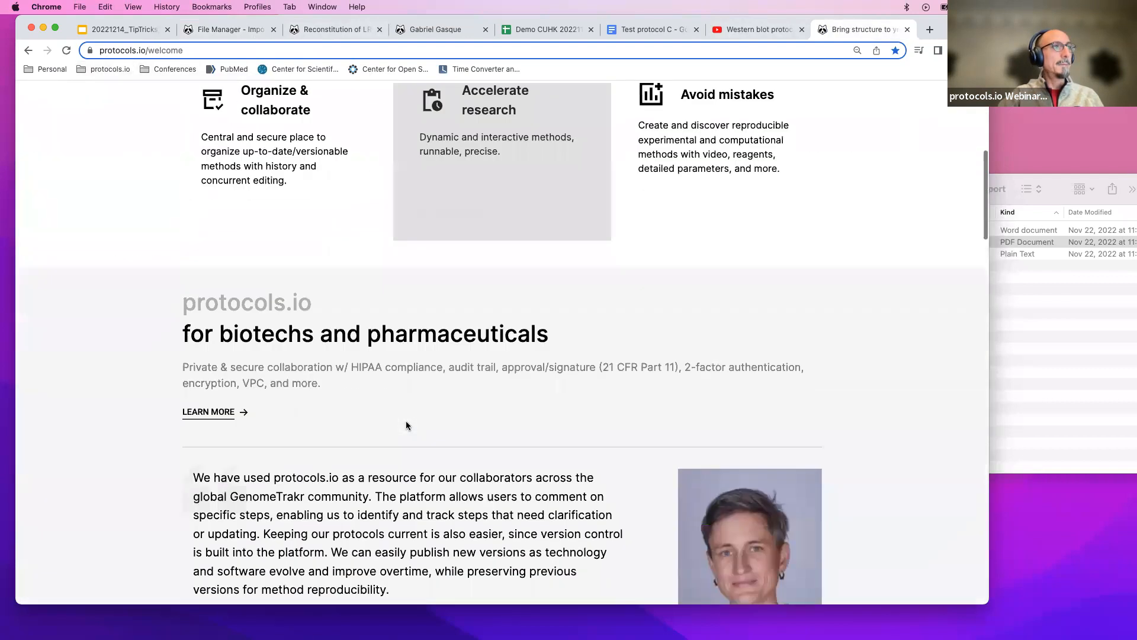
{"action": "scroll", "coordinate": [406, 425], "scroll_direction": "down", "scroll_amount": 10}
{"action": "scroll", "coordinate": [408, 421], "scroll_direction": "up", "scroll_amount": 4}
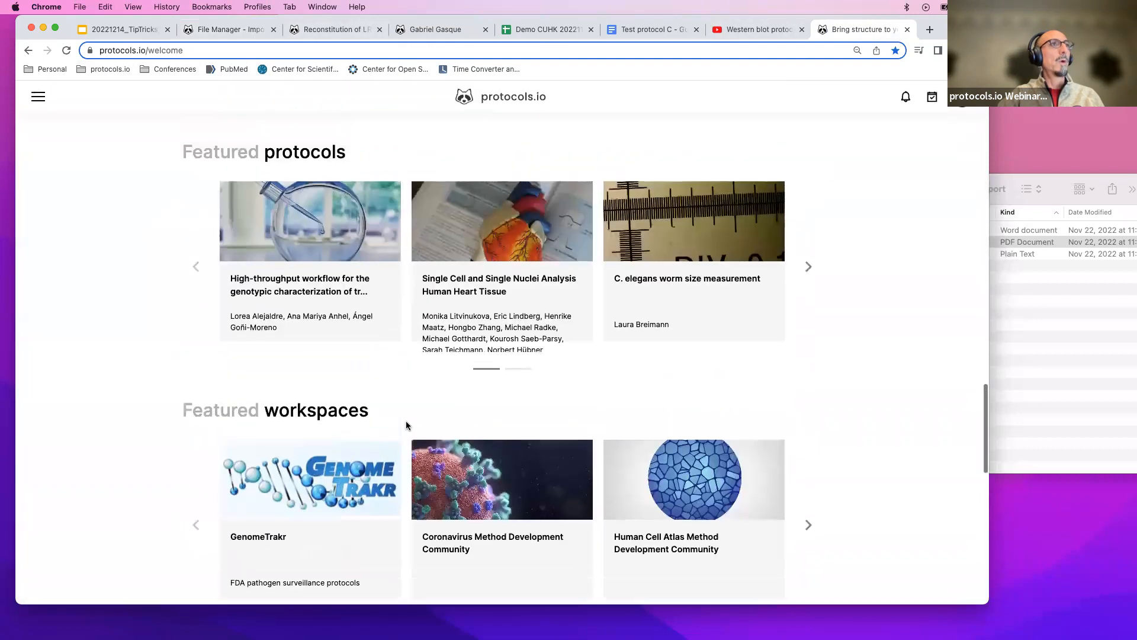
{"action": "left_click", "coordinate": [491, 349]}
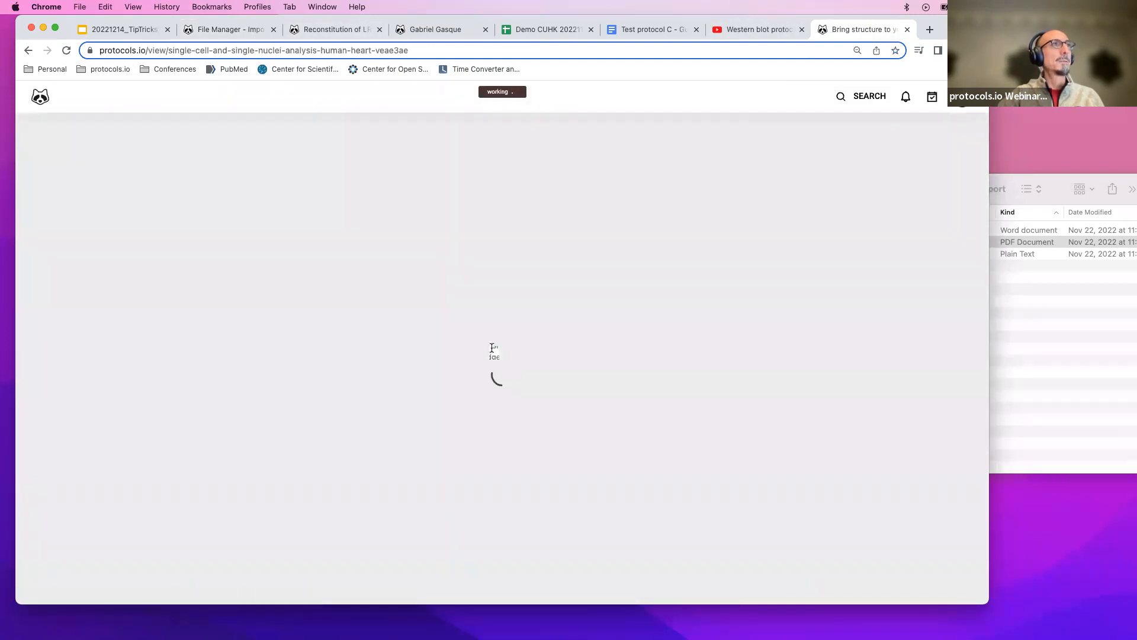
{"action": "scroll", "coordinate": [492, 348], "scroll_direction": "down", "scroll_amount": 15}
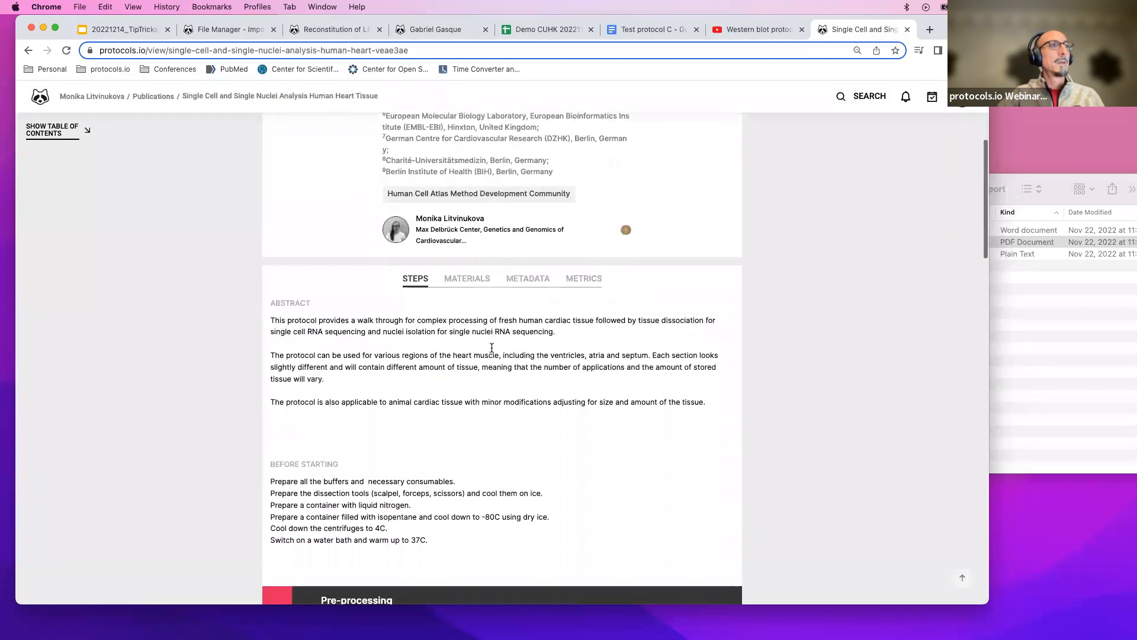
{"action": "scroll", "coordinate": [491, 348], "scroll_direction": "down", "scroll_amount": 15}
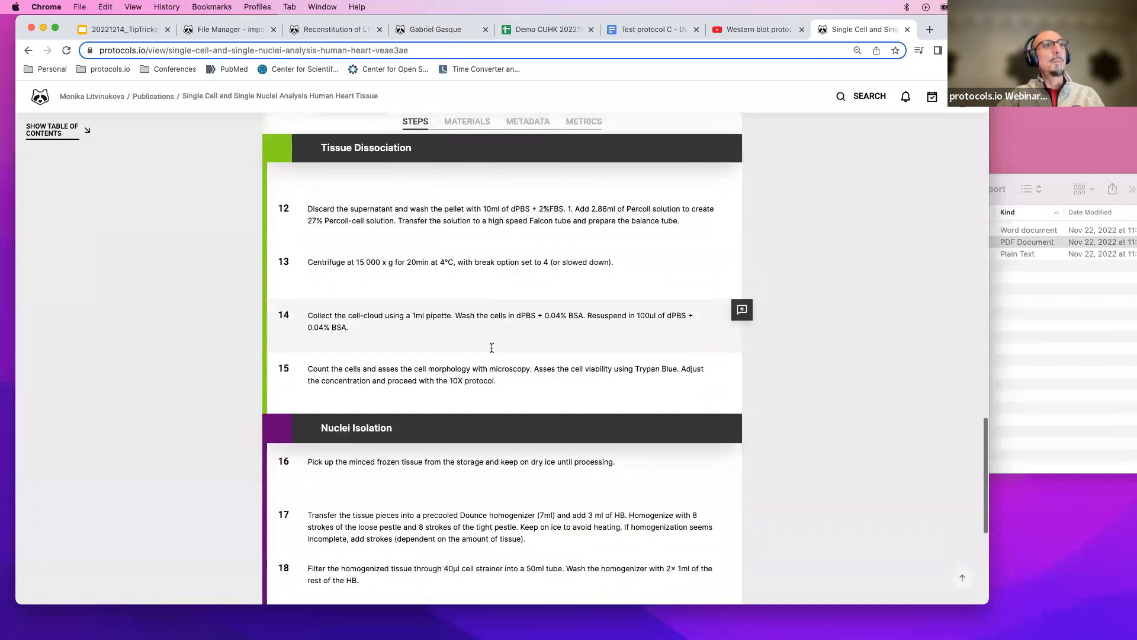
{"action": "scroll", "coordinate": [491, 347], "scroll_direction": "up", "scroll_amount": 20}
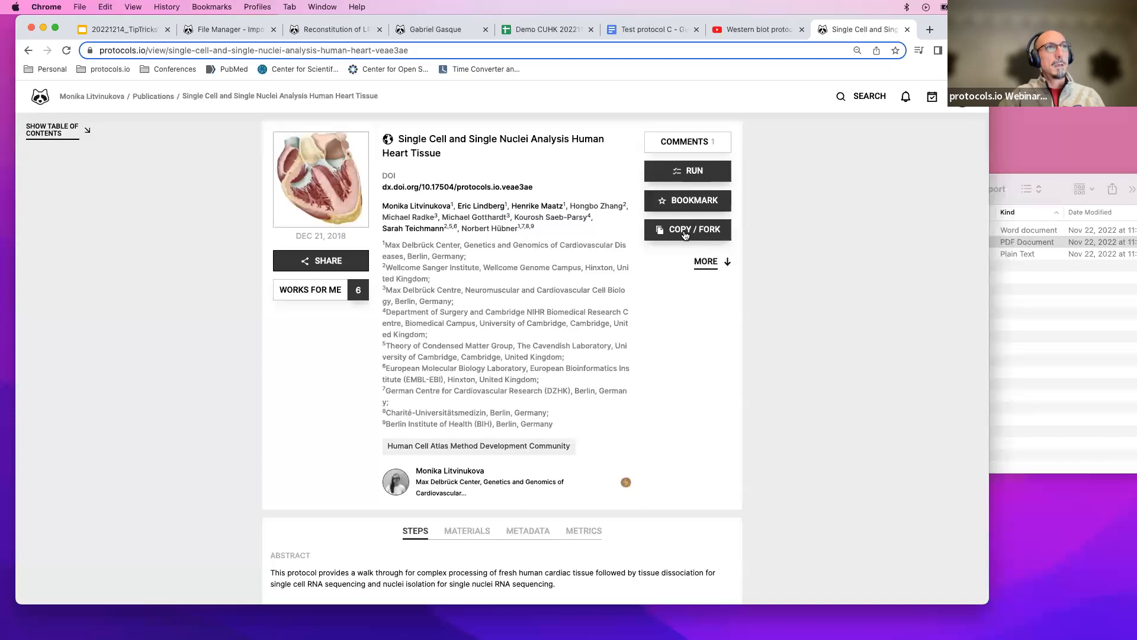
{"action": "left_click", "coordinate": [685, 232]}
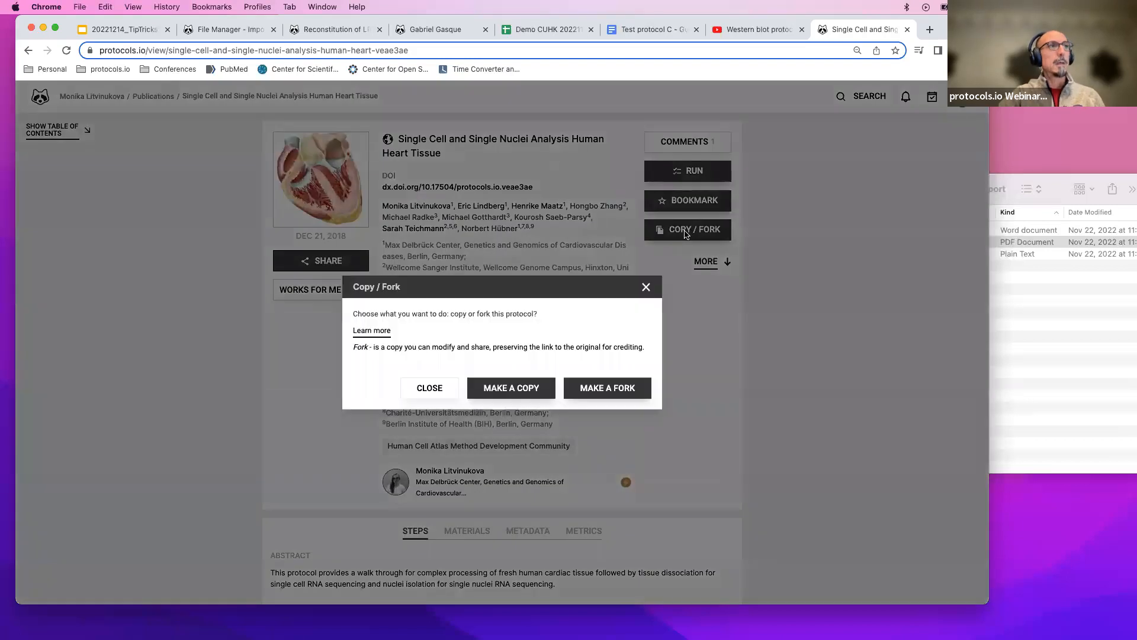
{"action": "left_click", "coordinate": [618, 388]}
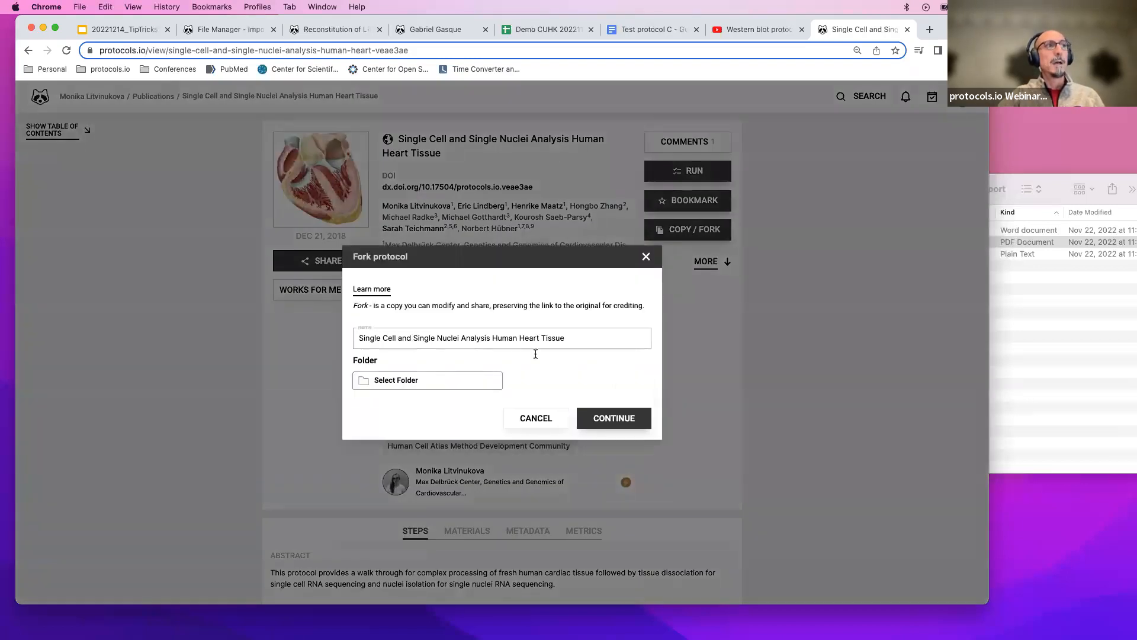
{"action": "left_click", "coordinate": [478, 381]}
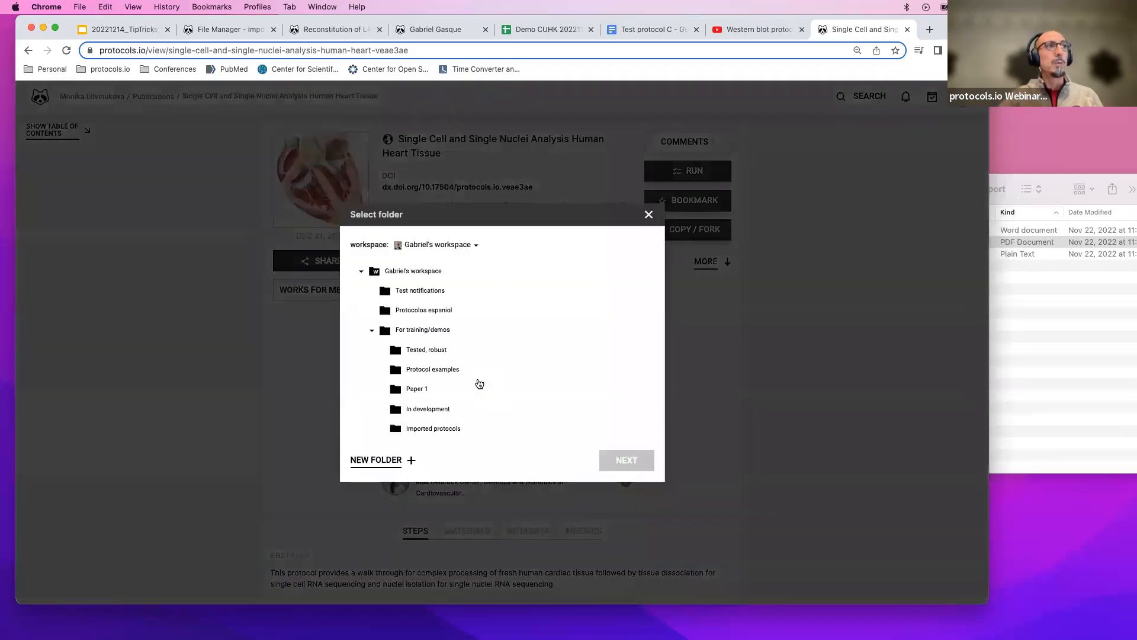
{"action": "left_click", "coordinate": [650, 214]}
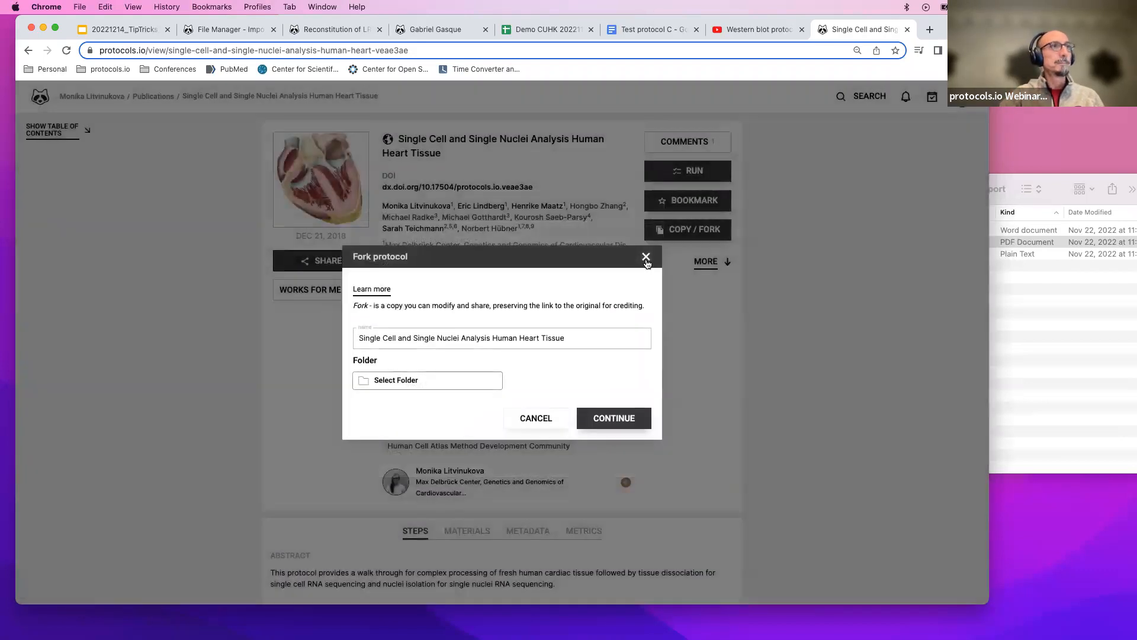
{"action": "left_click", "coordinate": [646, 257]}
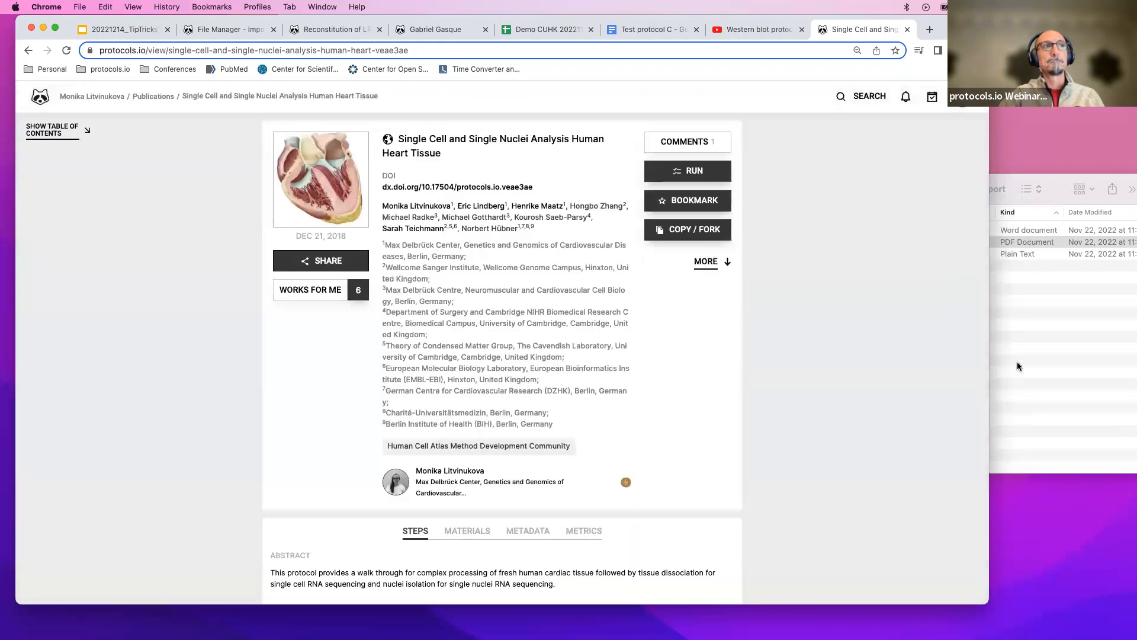
Close the featured protocol tab and the YouTube embed dialog, returning to the file manager.
{"action": "left_click", "coordinate": [906, 29]}
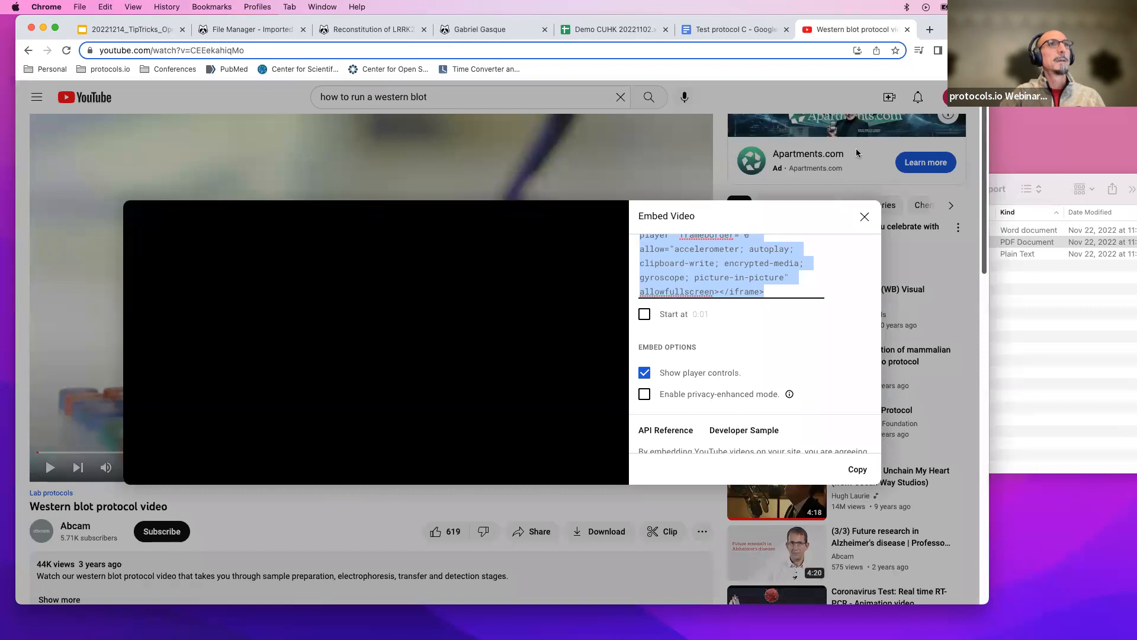
{"action": "left_click", "coordinate": [864, 218]}
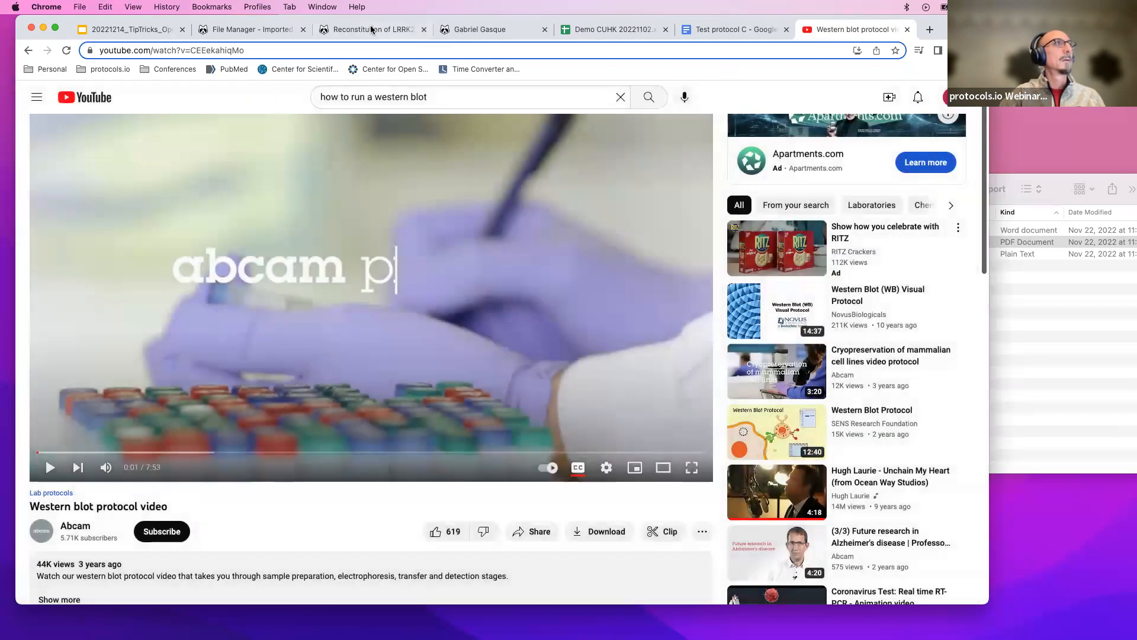
{"action": "left_click", "coordinate": [277, 29]}
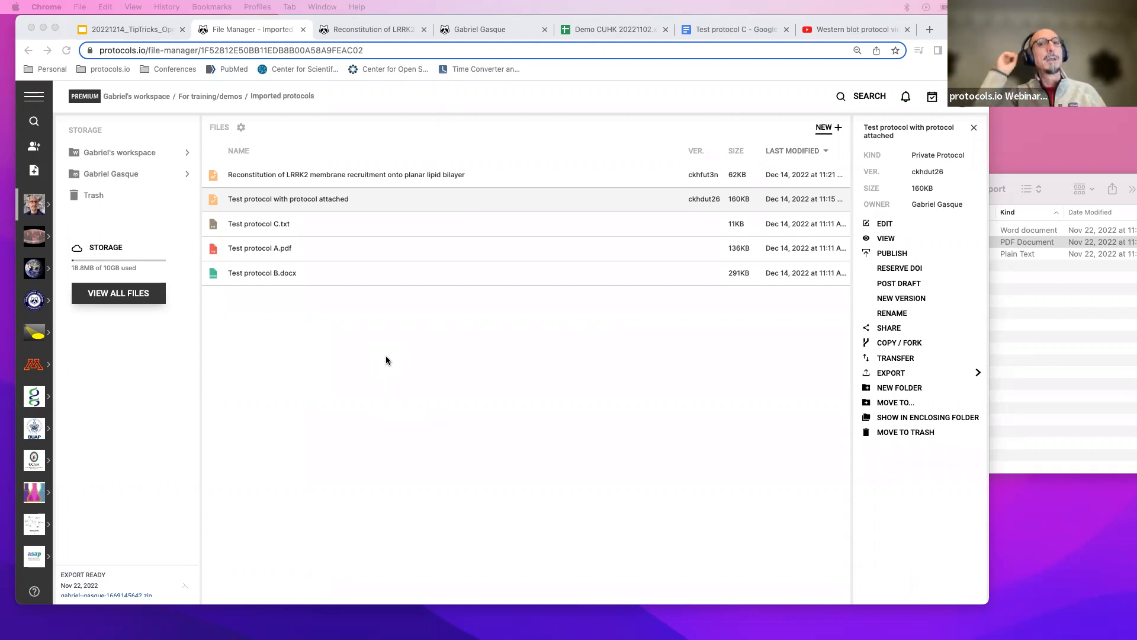
Create a new collection placed in the Protocol examples folder under For training/demos.
{"action": "left_click", "coordinate": [827, 132]}
{"action": "left_click", "coordinate": [827, 132]}
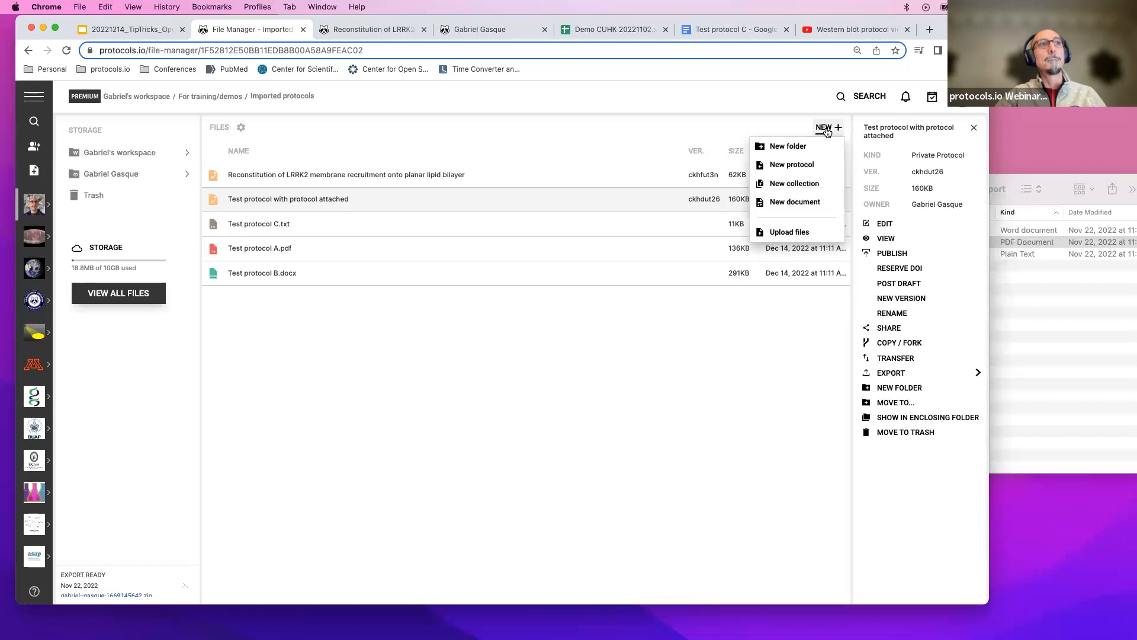
{"action": "left_click", "coordinate": [788, 183]}
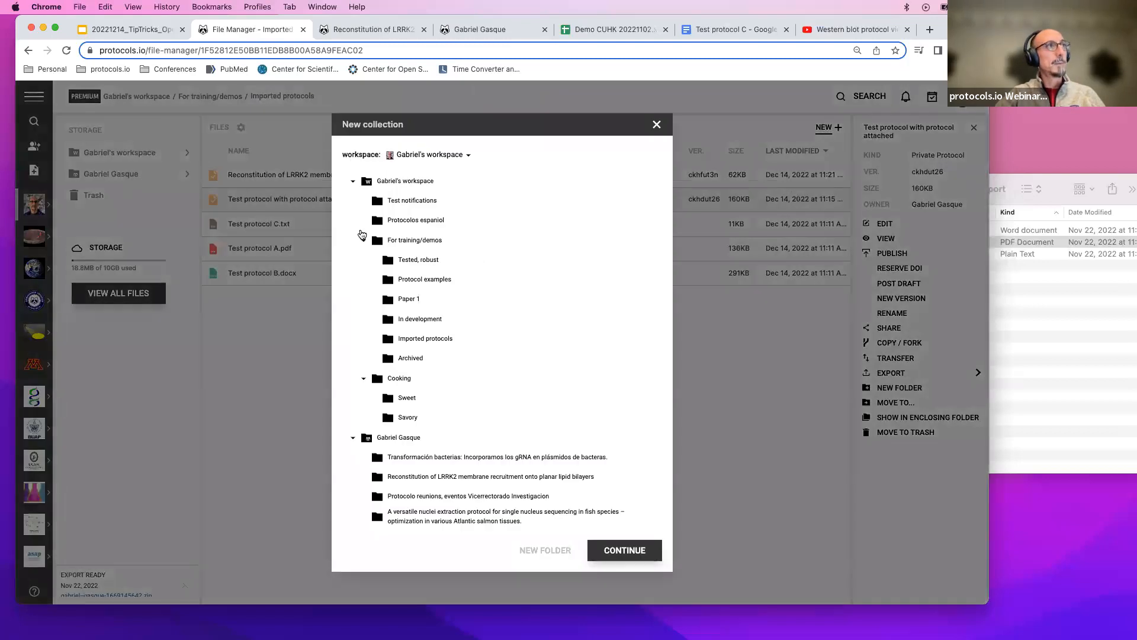
{"action": "left_click", "coordinate": [408, 281]}
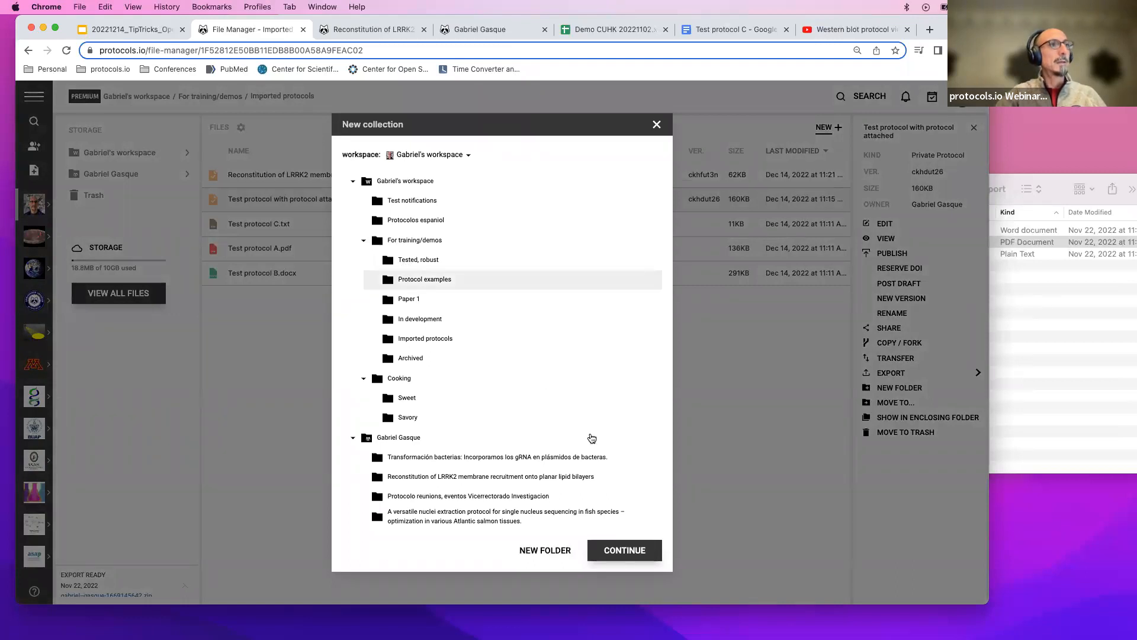
{"action": "left_click", "coordinate": [623, 551]}
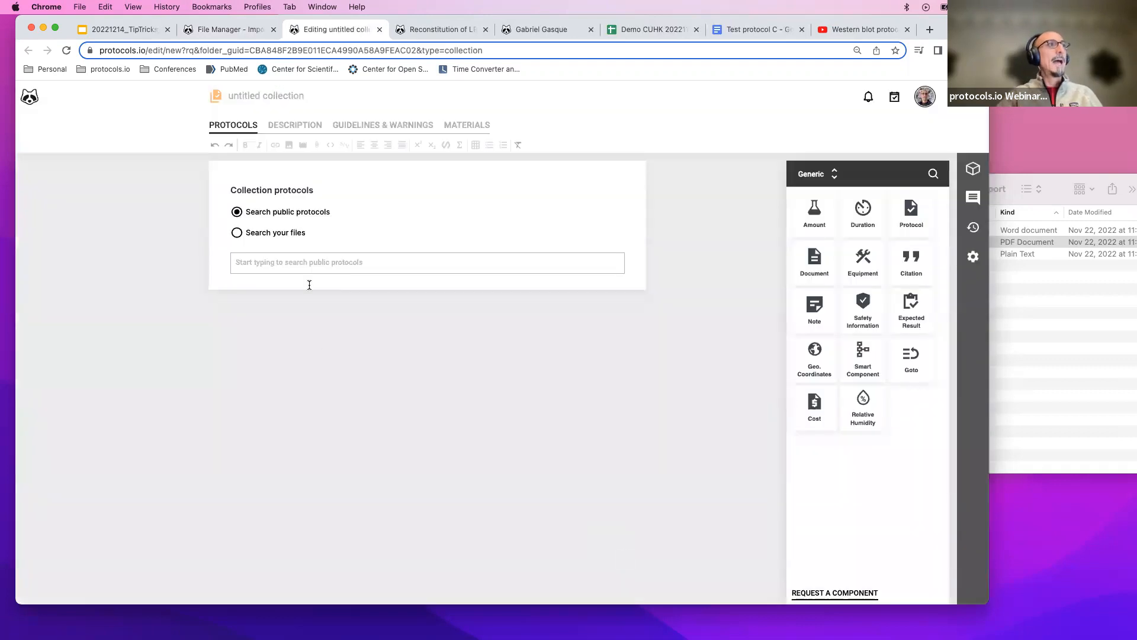
Try searching public protocols and your own files with the keywords DNA and pcr.
{"action": "left_click", "coordinate": [300, 263]}
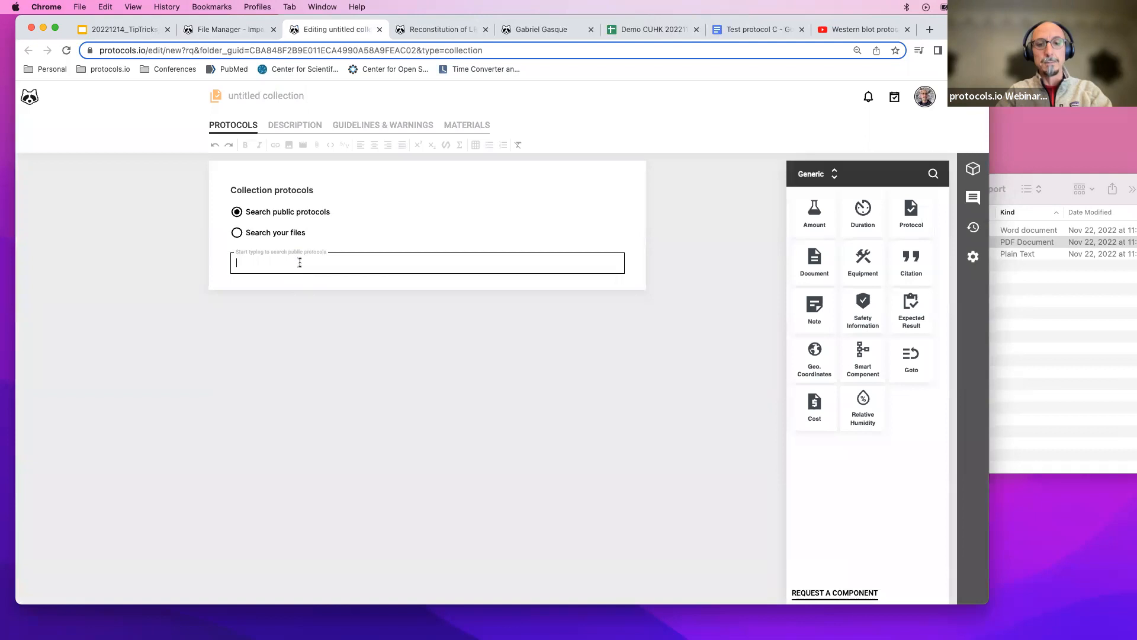
{"action": "type", "text": "DNA"}
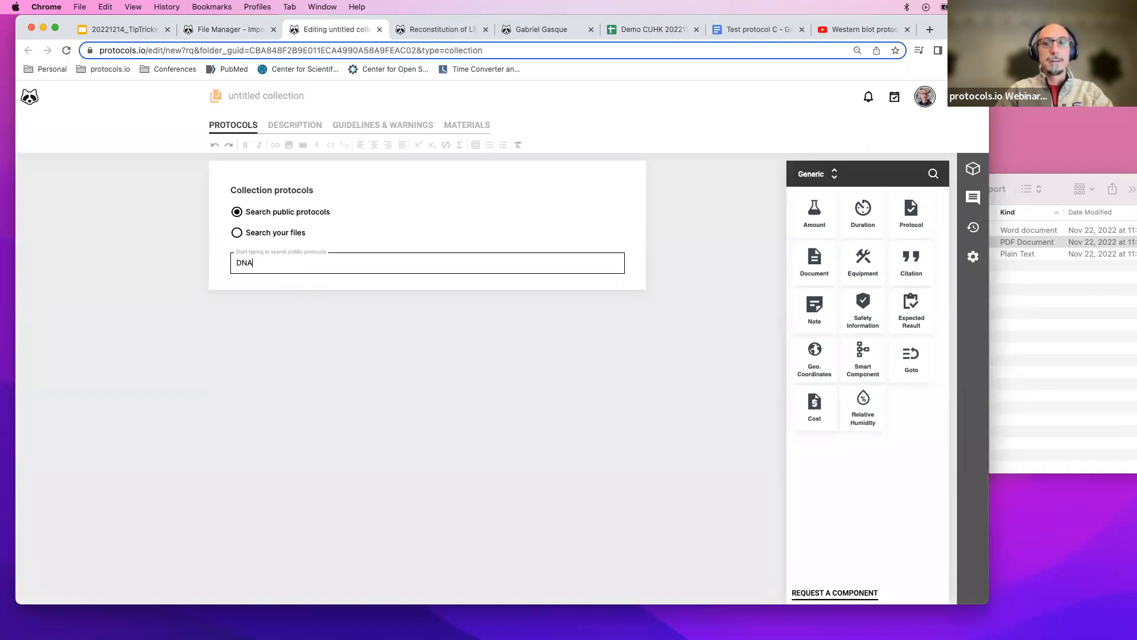
{"action": "double_click", "coordinate": [258, 267]}
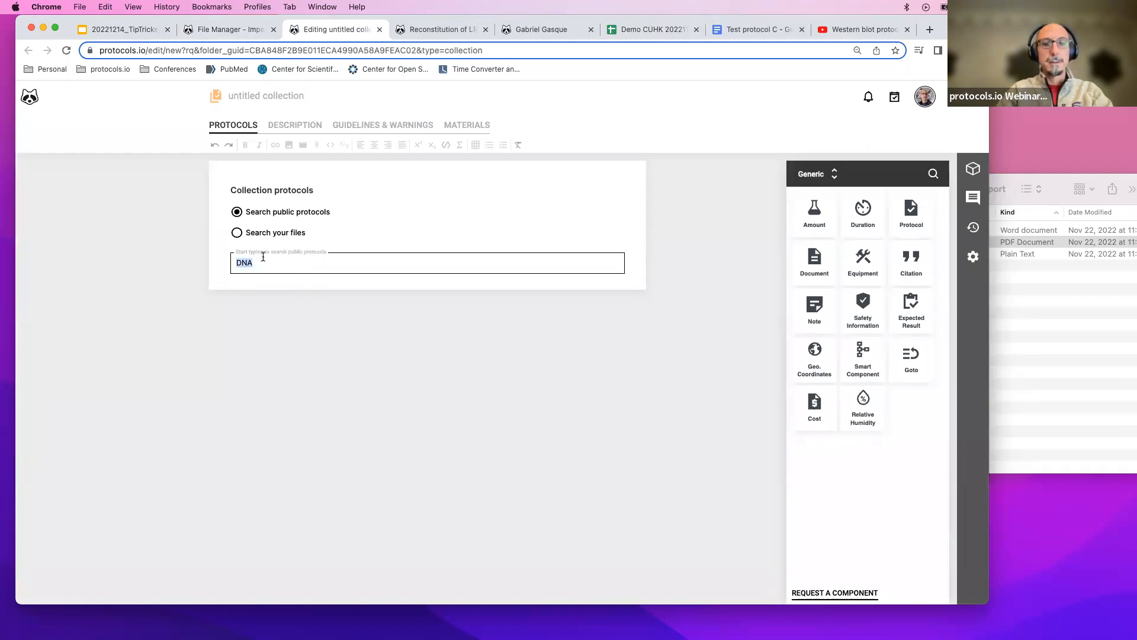
{"action": "type", "text": "dna"}
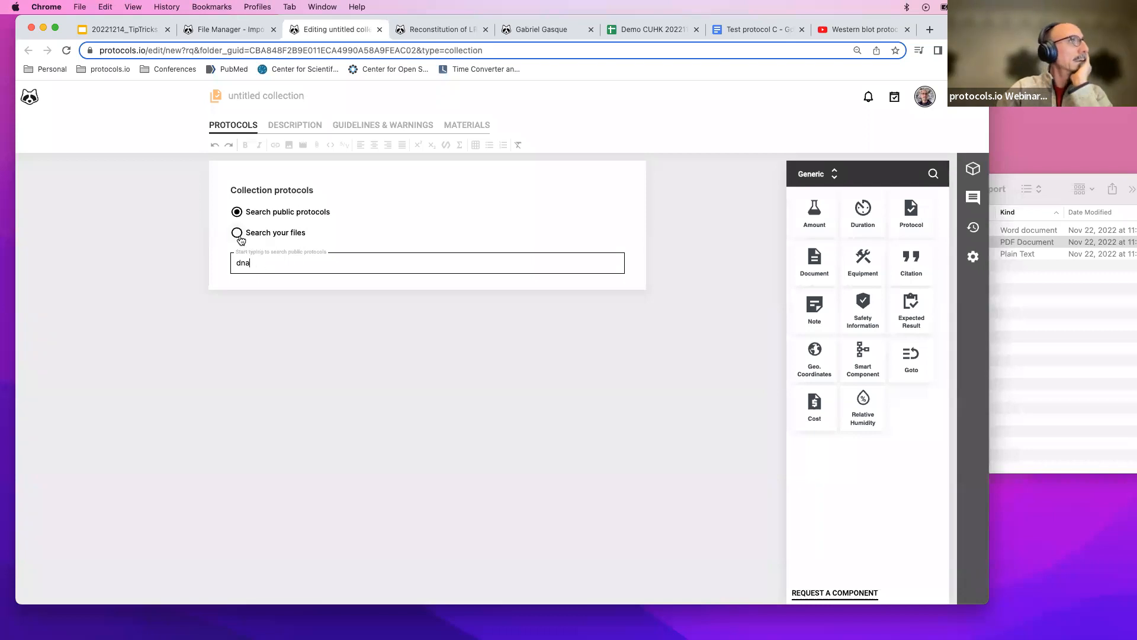
{"action": "left_click", "coordinate": [286, 213]}
{"action": "left_click", "coordinate": [264, 262]}
{"action": "key", "text": "BackSpace"}
{"action": "key", "text": "BackSpace"}
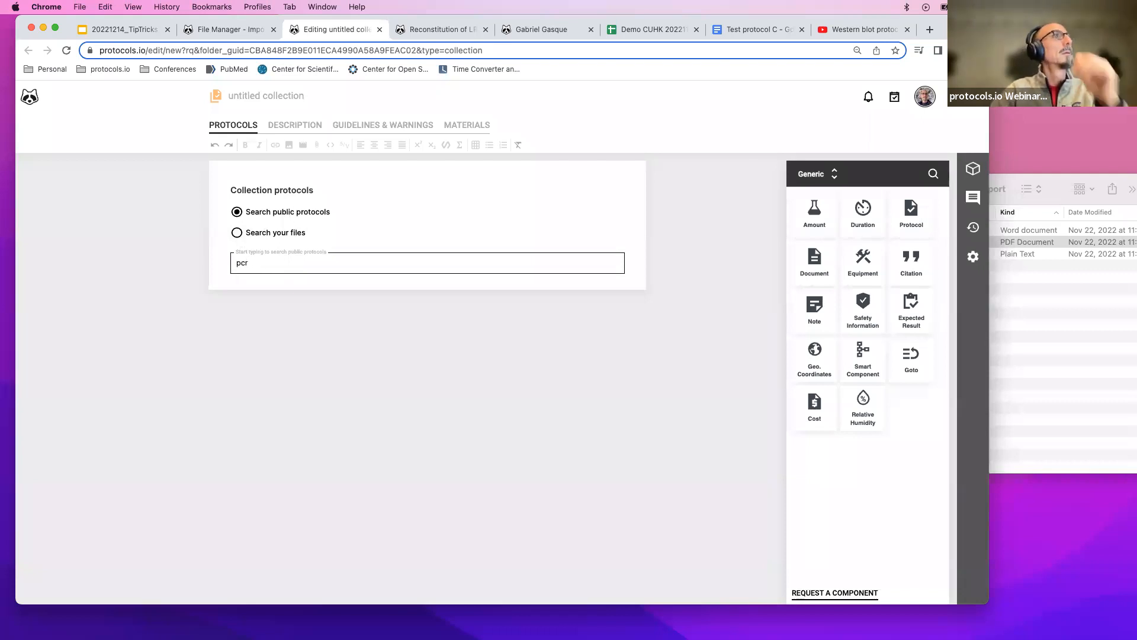
{"action": "double_click", "coordinate": [259, 262]}
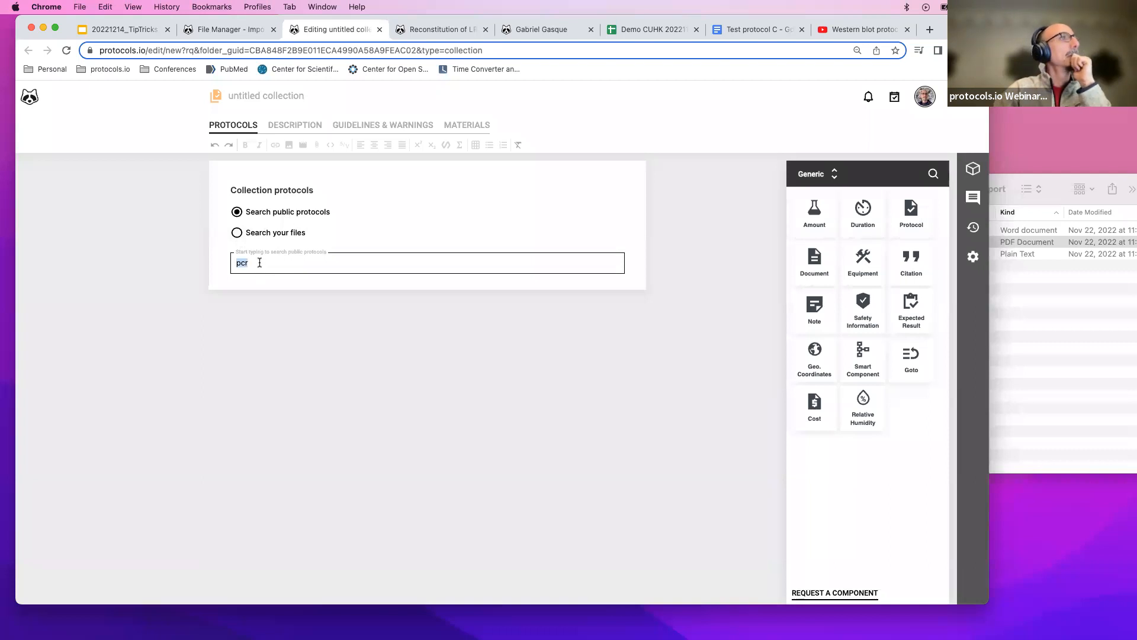
{"action": "left_click", "coordinate": [237, 233]}
{"action": "left_click", "coordinate": [237, 212]}
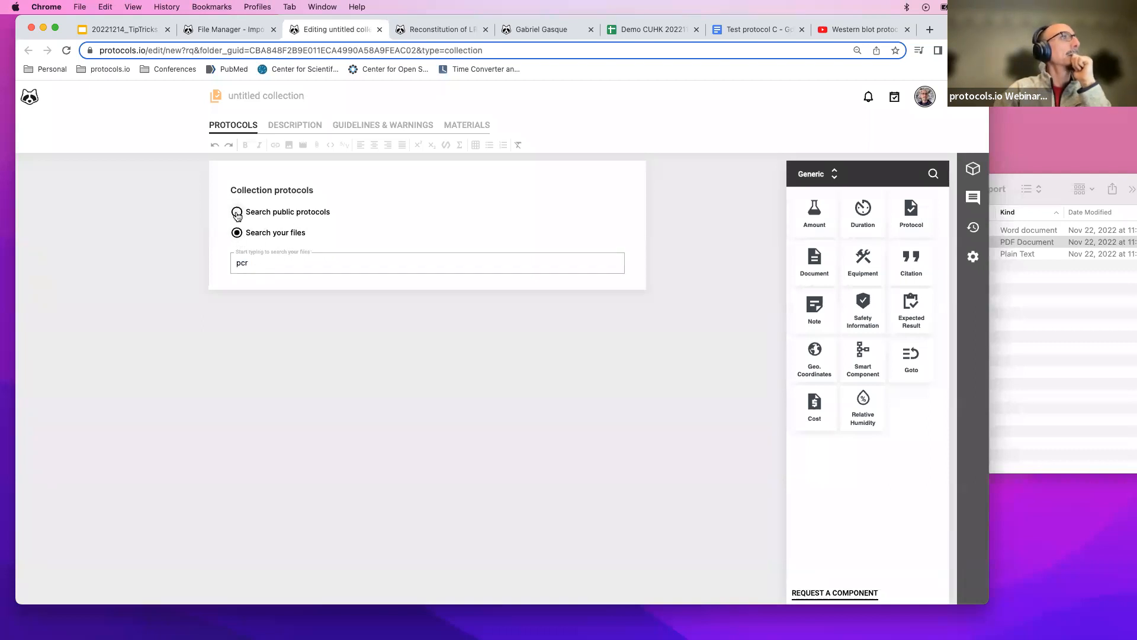
{"action": "left_click", "coordinate": [270, 263]}
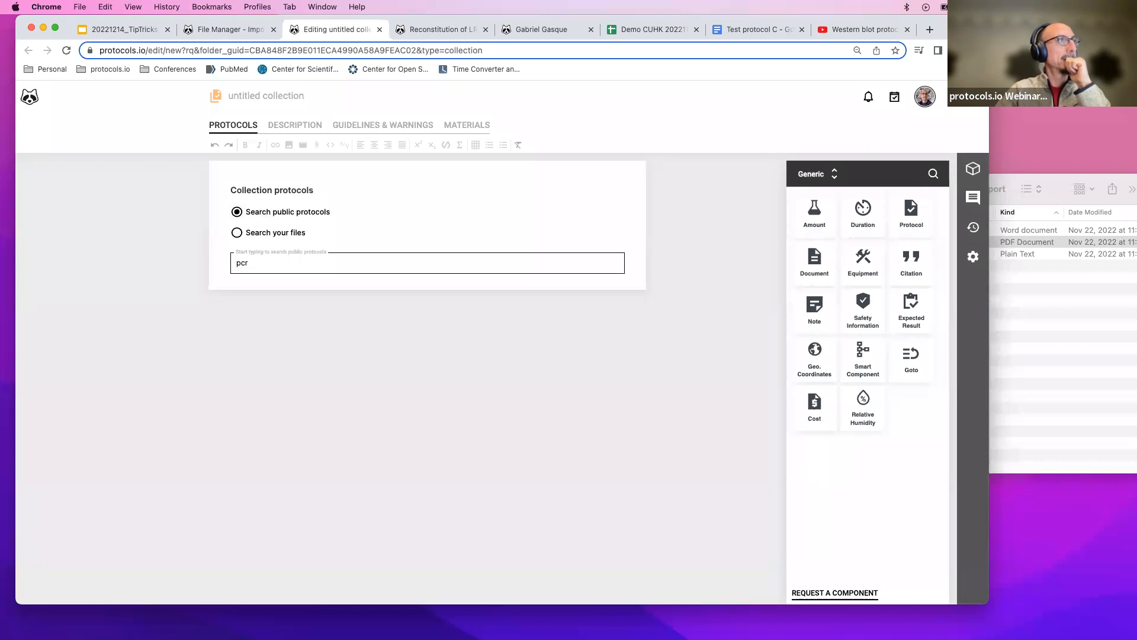
Search public protocols for dna and add Real time qPCR (Fly Heads) to the collection.
{"action": "key", "text": "BackSpace"}
{"action": "key", "text": "BackSpace"}
{"action": "key", "text": "BackSpace"}
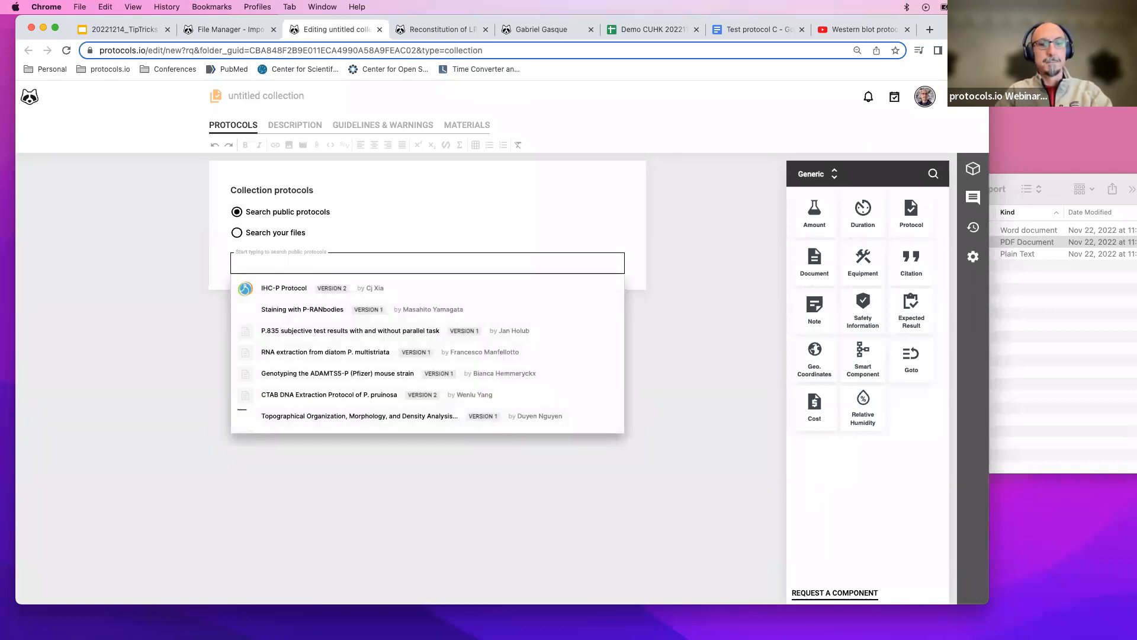
{"action": "type", "text": "dna"}
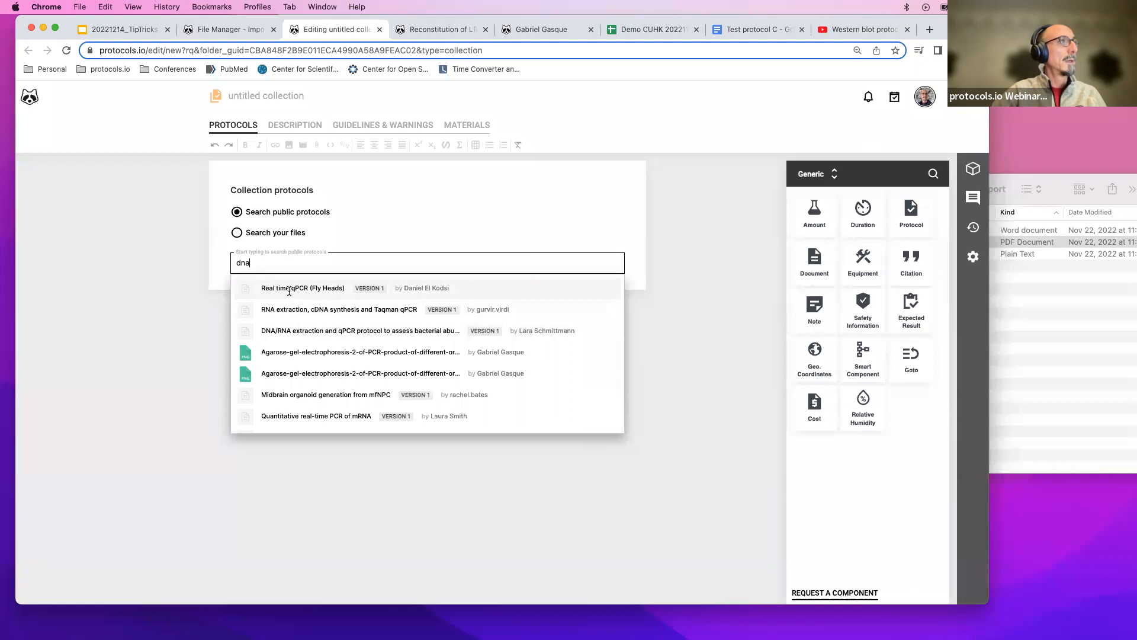
{"action": "left_click", "coordinate": [327, 288]}
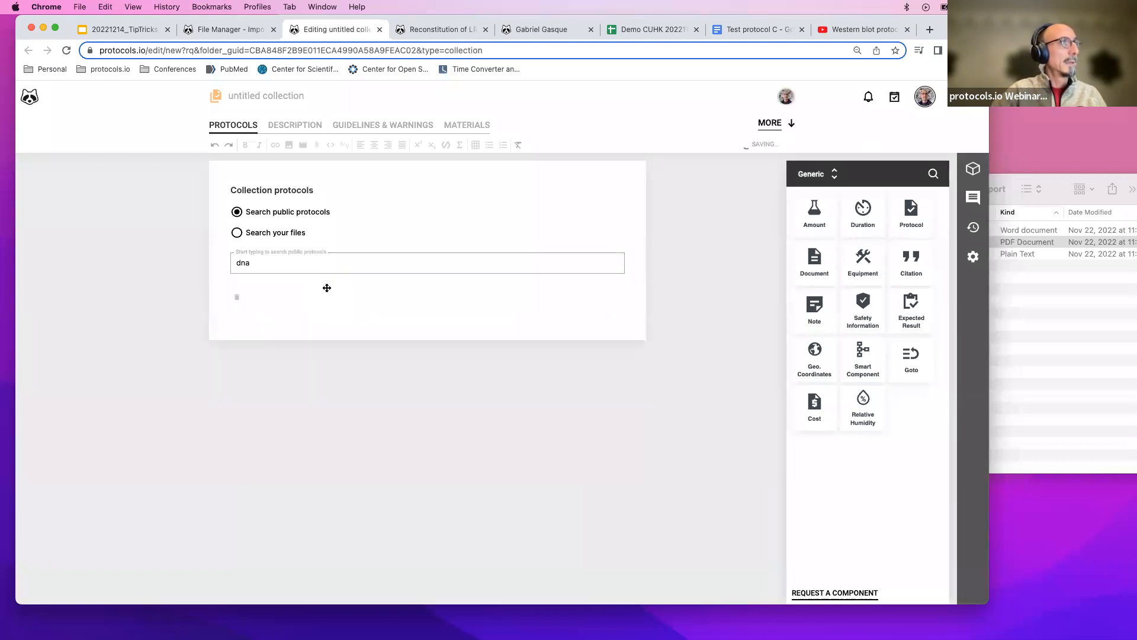
Search public protocols for waste water and add Skimmed Milk Flocculation Technique for Waste Water to the collection.
{"action": "left_click", "coordinate": [298, 265]}
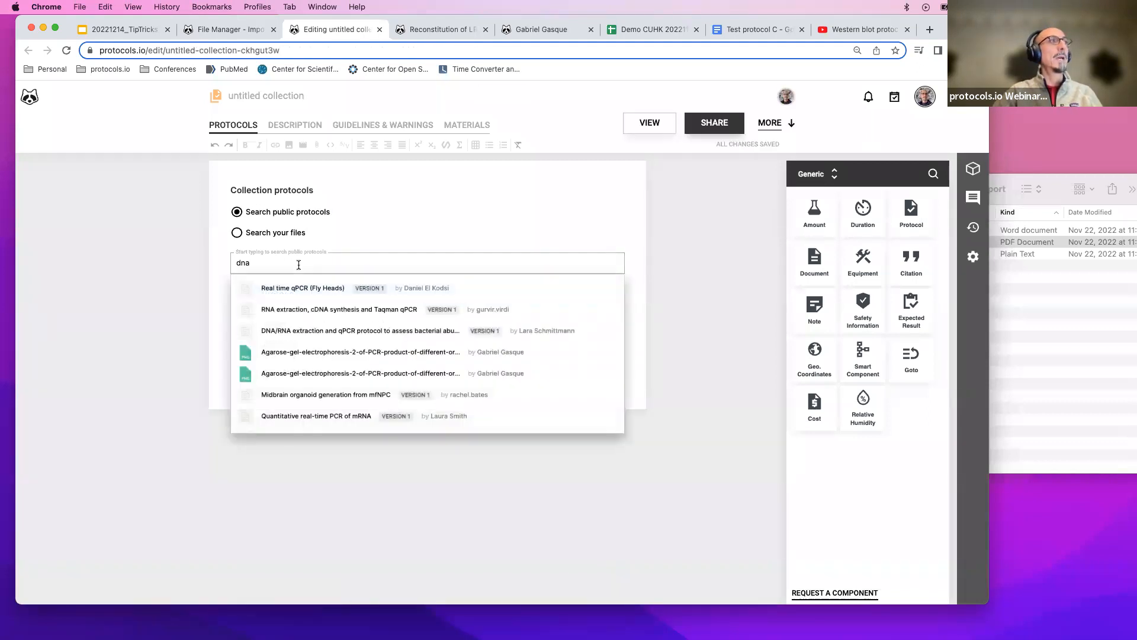
{"action": "left_click_drag", "start_coordinate": [300, 264], "coordinate": [229, 257]}
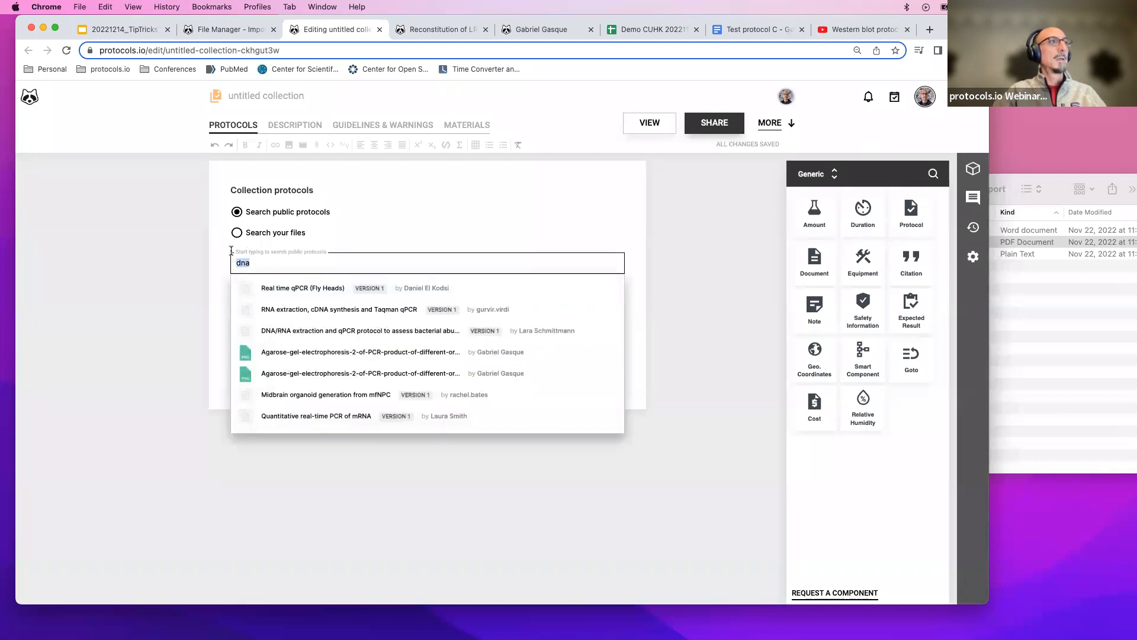
{"action": "type", "text": "waste water"}
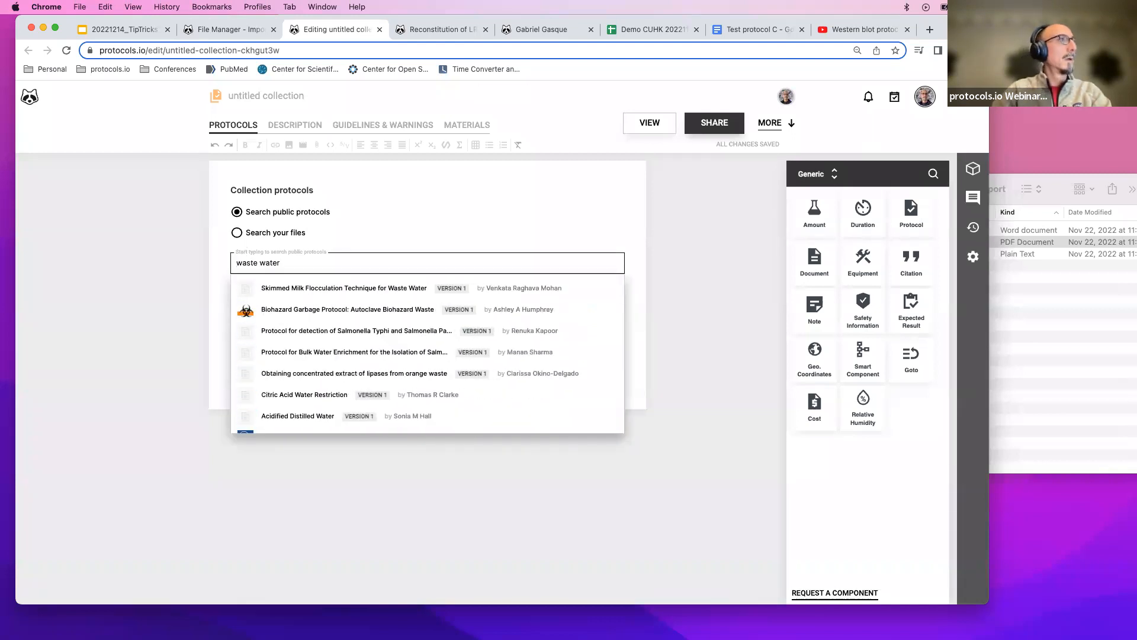
{"action": "left_click", "coordinate": [305, 295]}
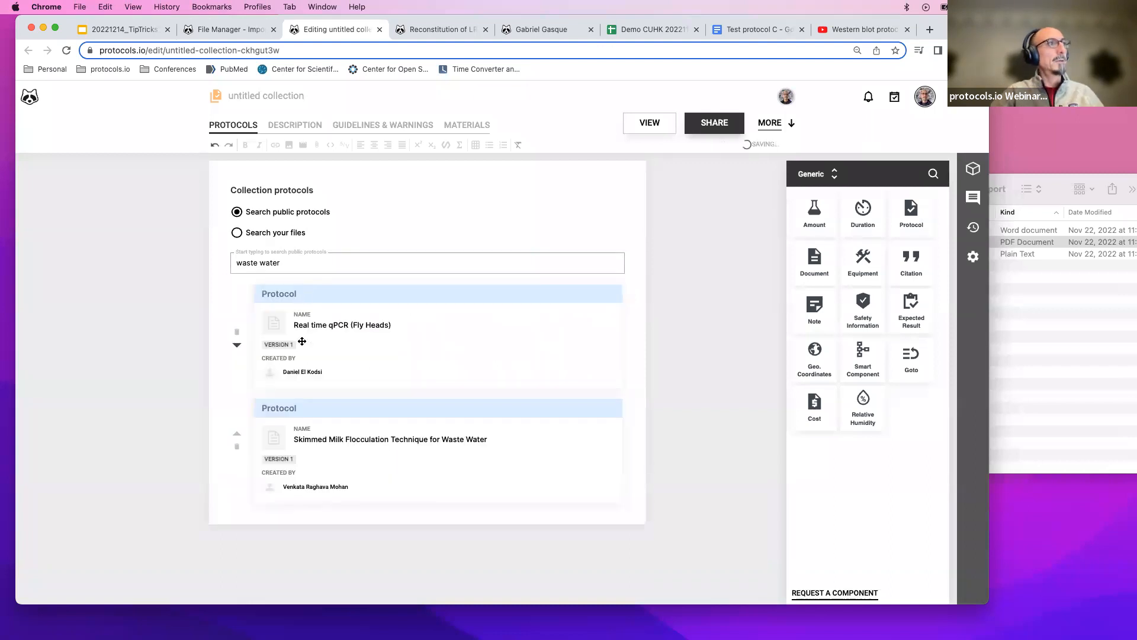
Title the collection collection for demo.
{"action": "left_click", "coordinate": [335, 260]}
{"action": "left_click", "coordinate": [694, 281]}
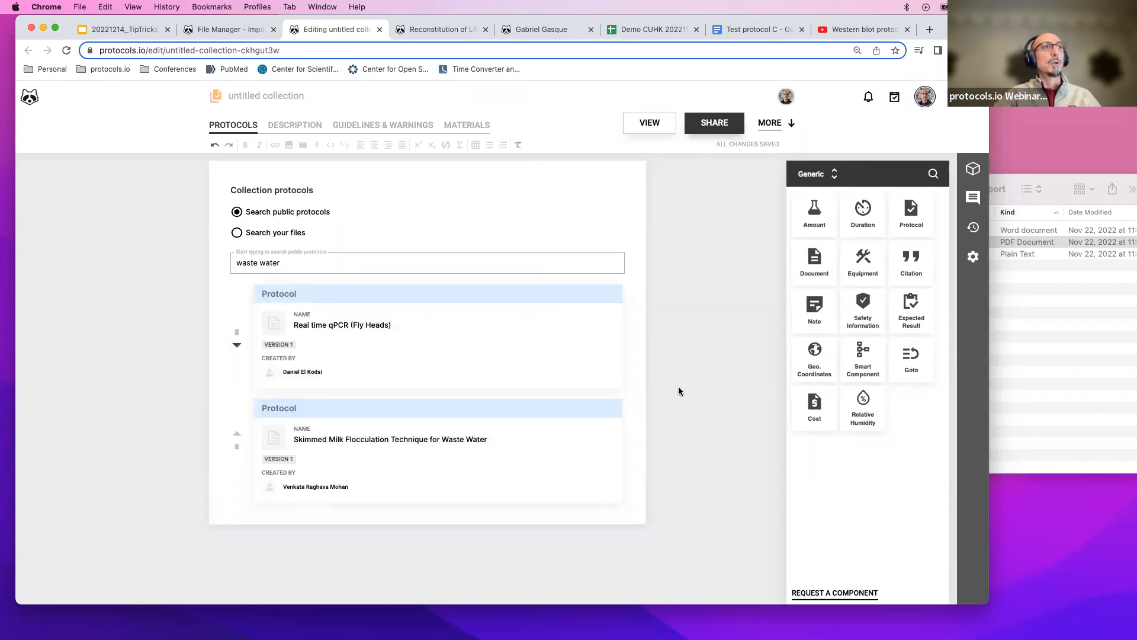
{"action": "left_click", "coordinate": [245, 95]}
{"action": "type", "text": "co"}
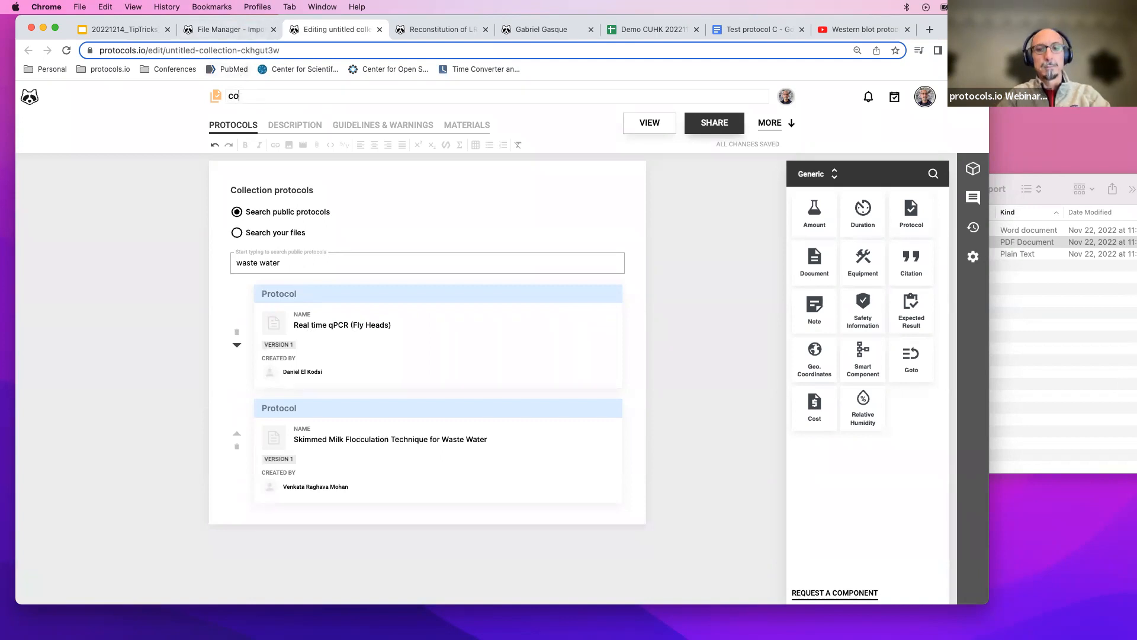
{"action": "type", "text": "llection for demo"}
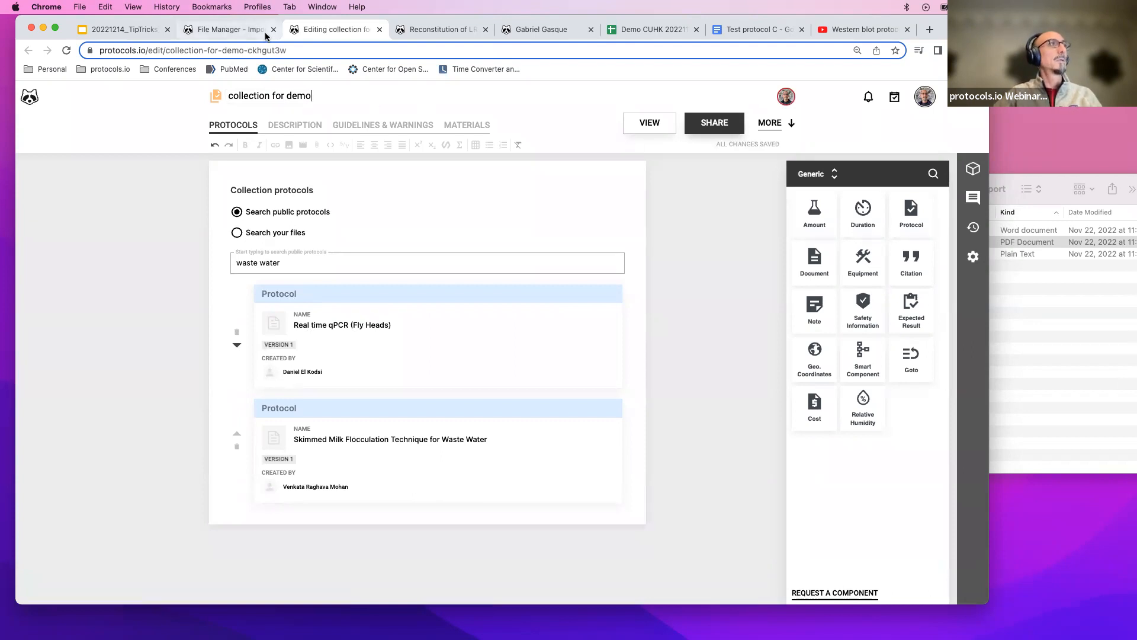
Browse the workspace folders in the file manager to find where the new collection was saved.
{"action": "left_click", "coordinate": [242, 29]}
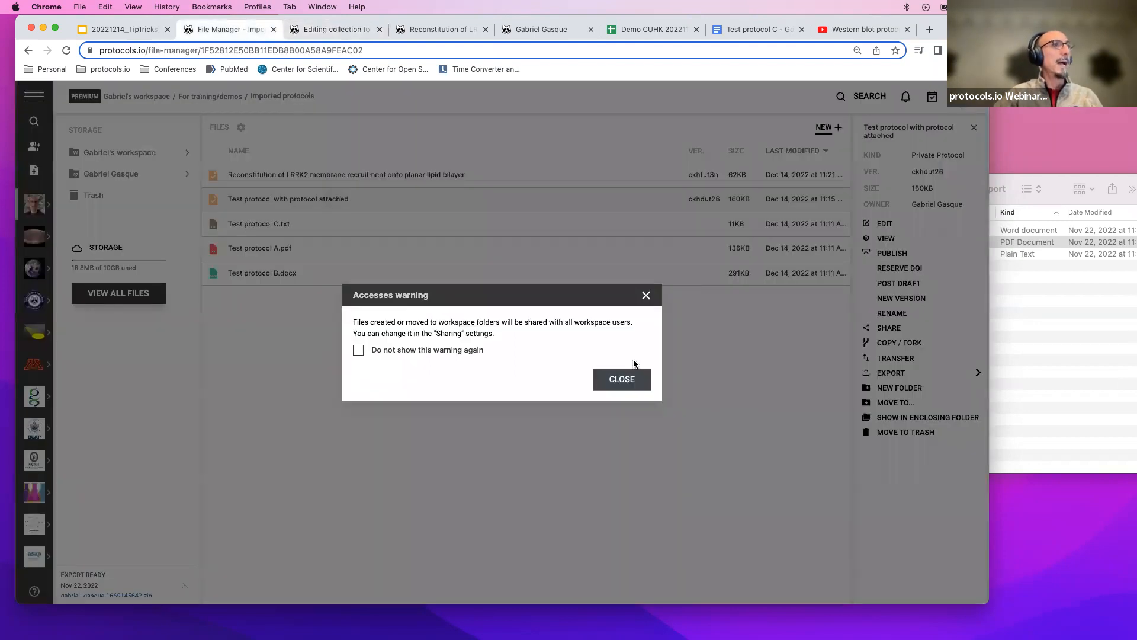
{"action": "left_click", "coordinate": [625, 382]}
{"action": "left_click", "coordinate": [27, 51]}
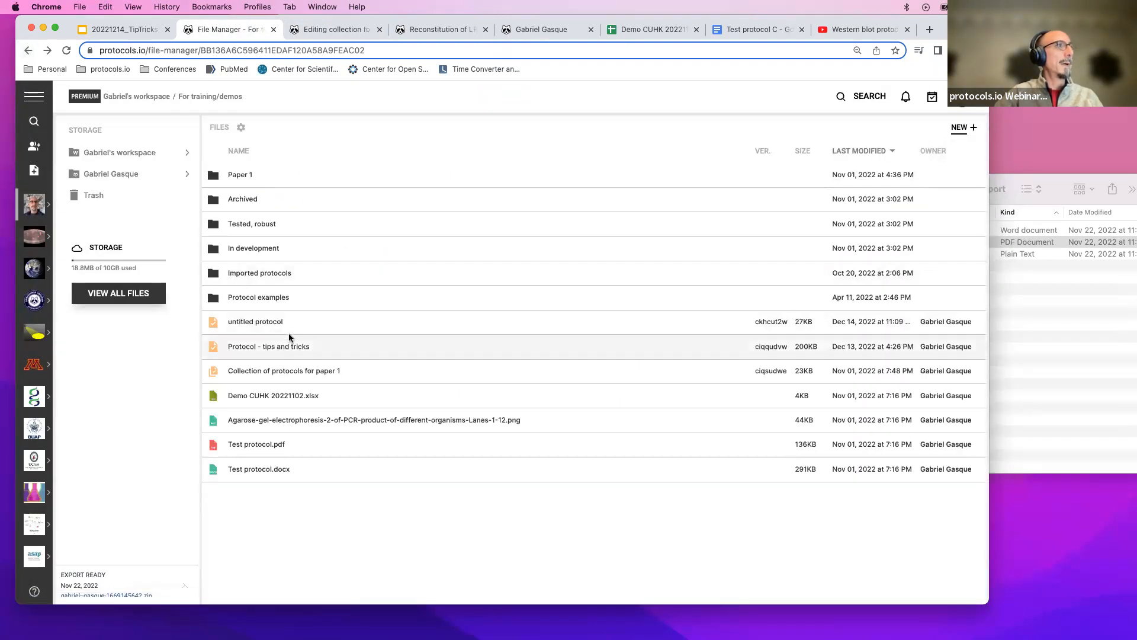
{"action": "left_click", "coordinate": [67, 51]}
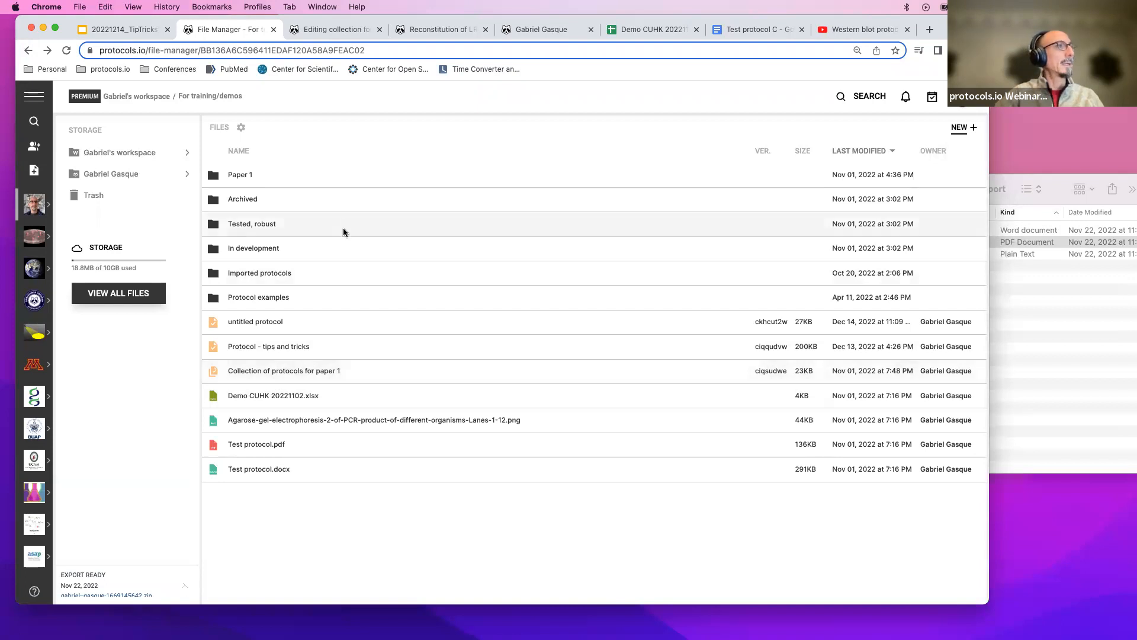
{"action": "left_click", "coordinate": [334, 34]}
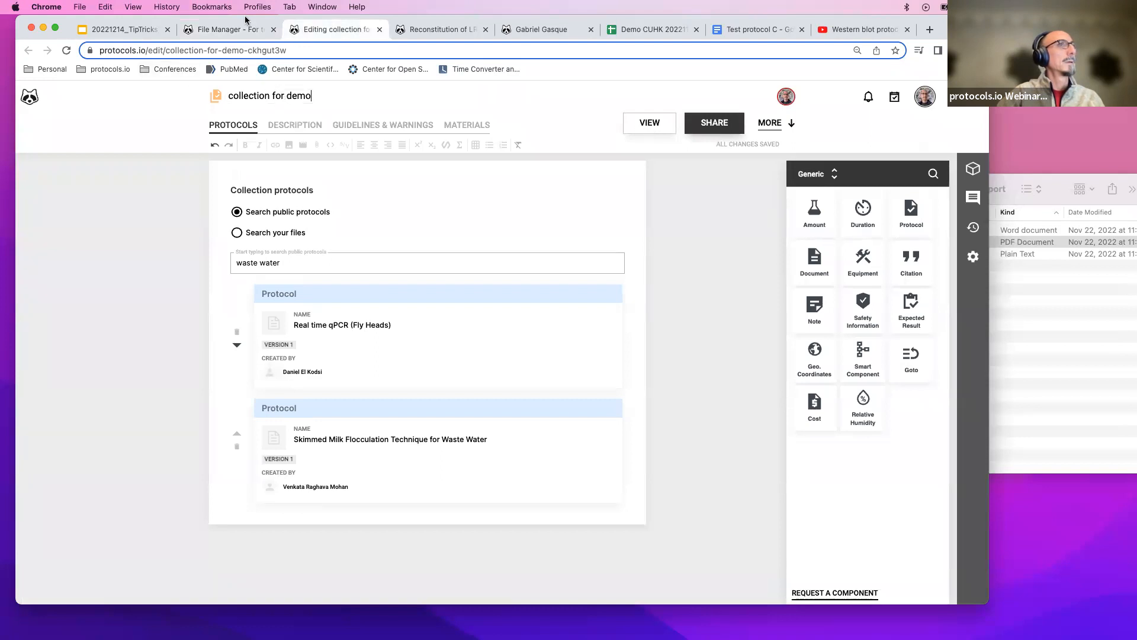
{"action": "left_click", "coordinate": [238, 31]}
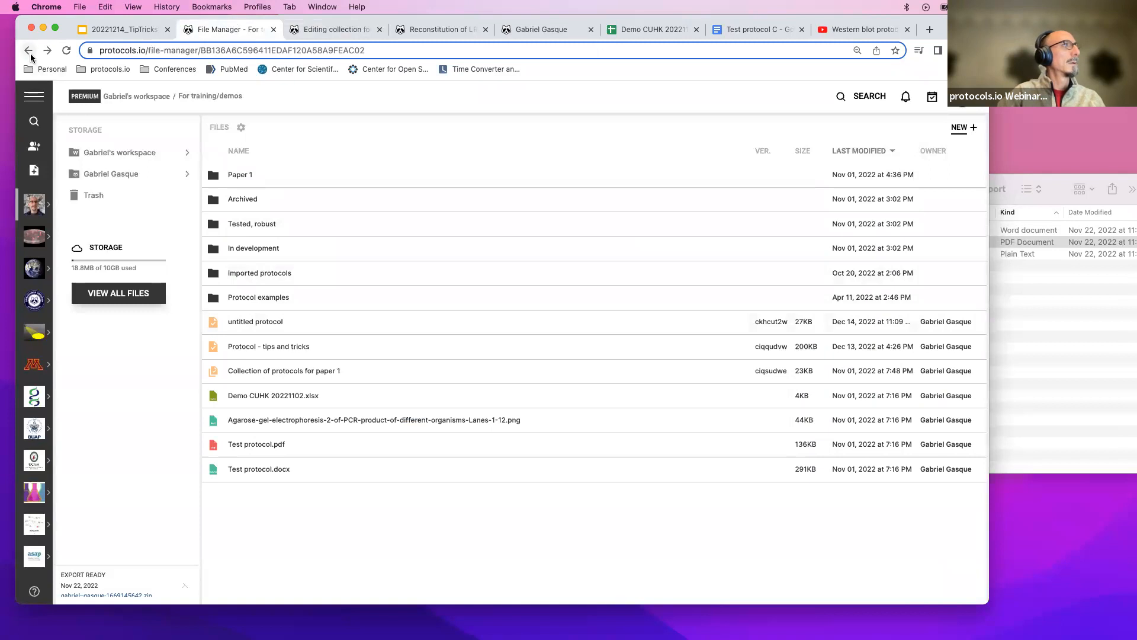
{"action": "left_click", "coordinate": [126, 156]}
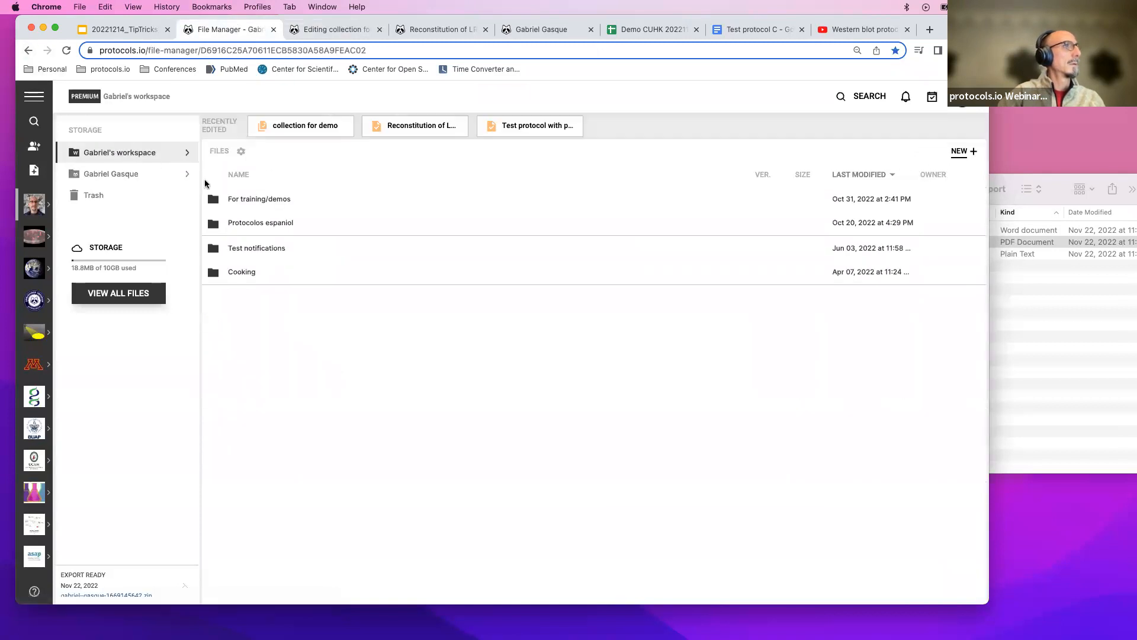
{"action": "left_click", "coordinate": [230, 200]}
{"action": "double_click", "coordinate": [251, 201]}
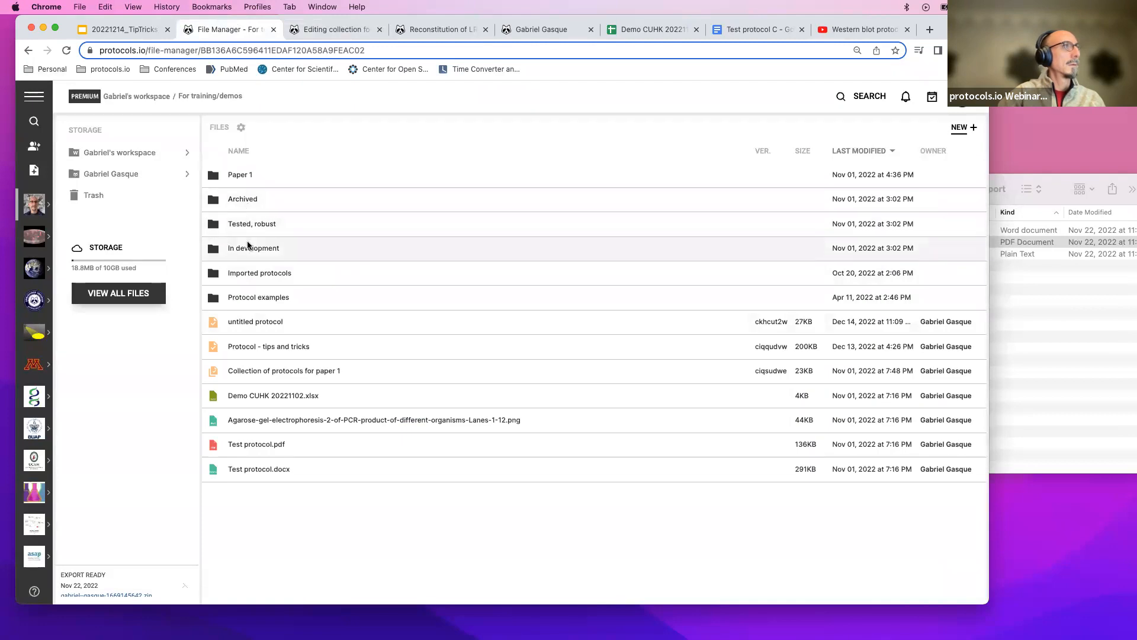
{"action": "double_click", "coordinate": [248, 271]}
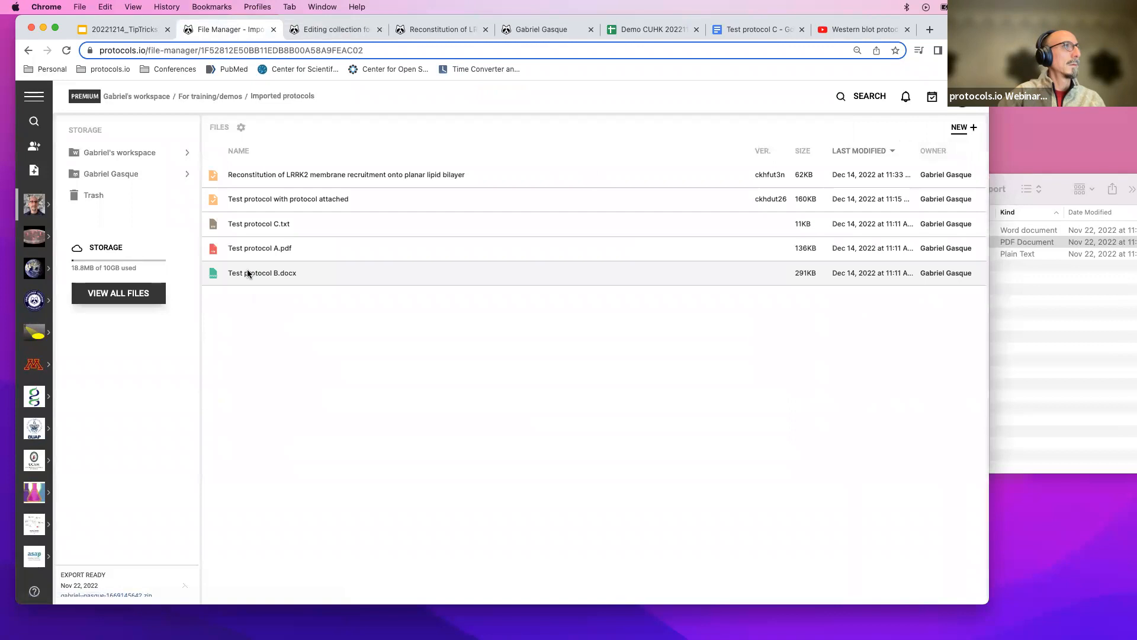
{"action": "left_click", "coordinate": [364, 36]}
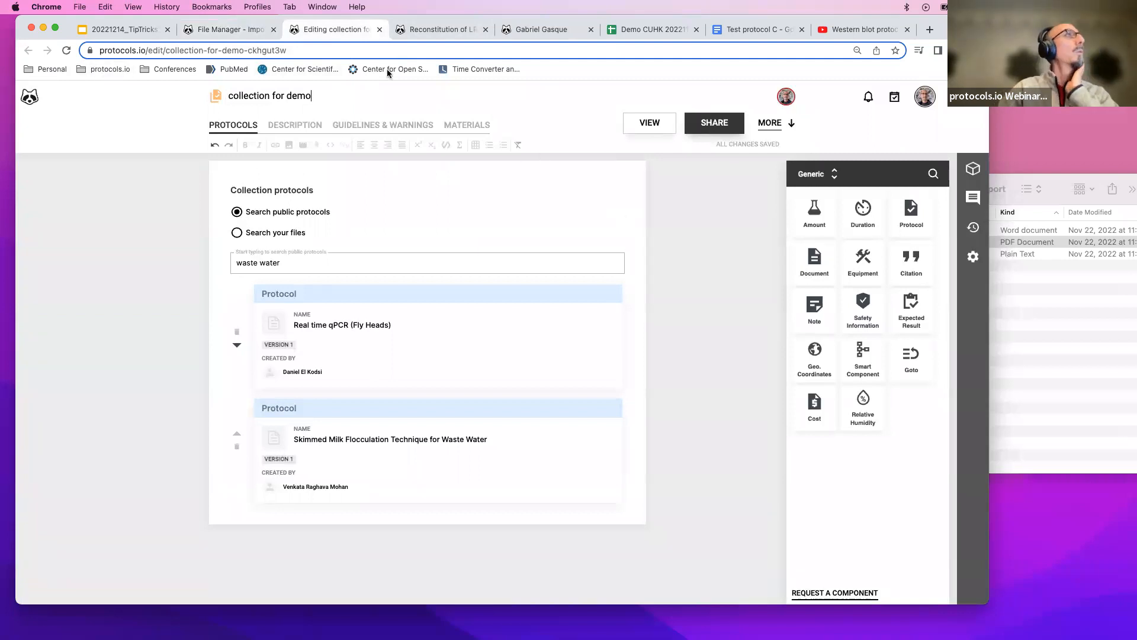
{"action": "left_click", "coordinate": [244, 29]}
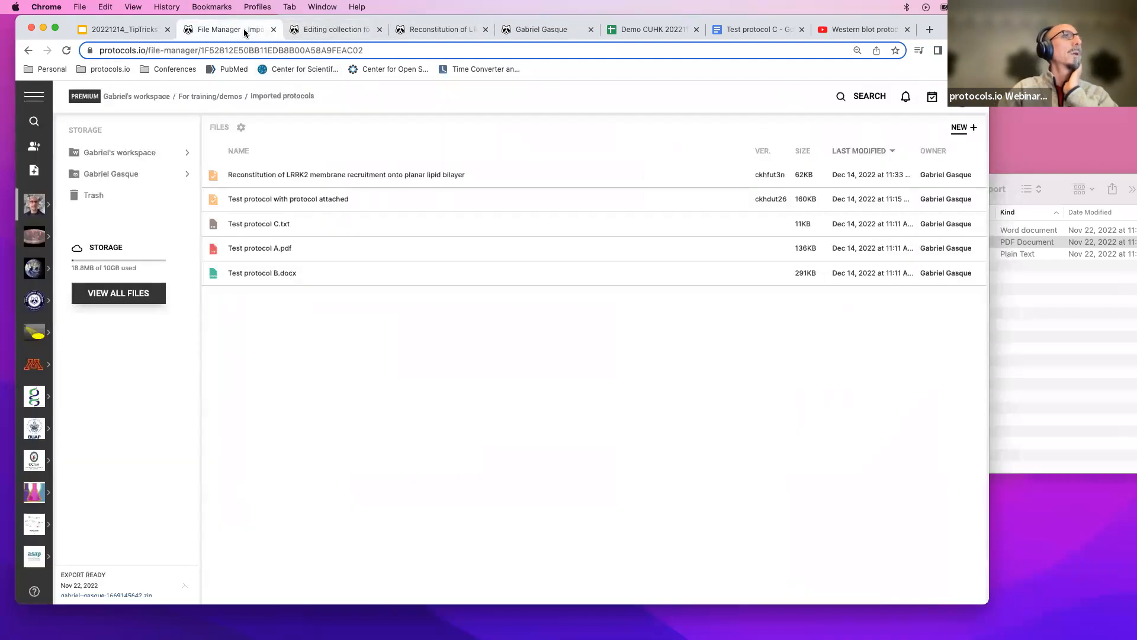
Create a new collection saved in the Imported protocols folder of the workspace.
{"action": "left_click", "coordinate": [958, 127]}
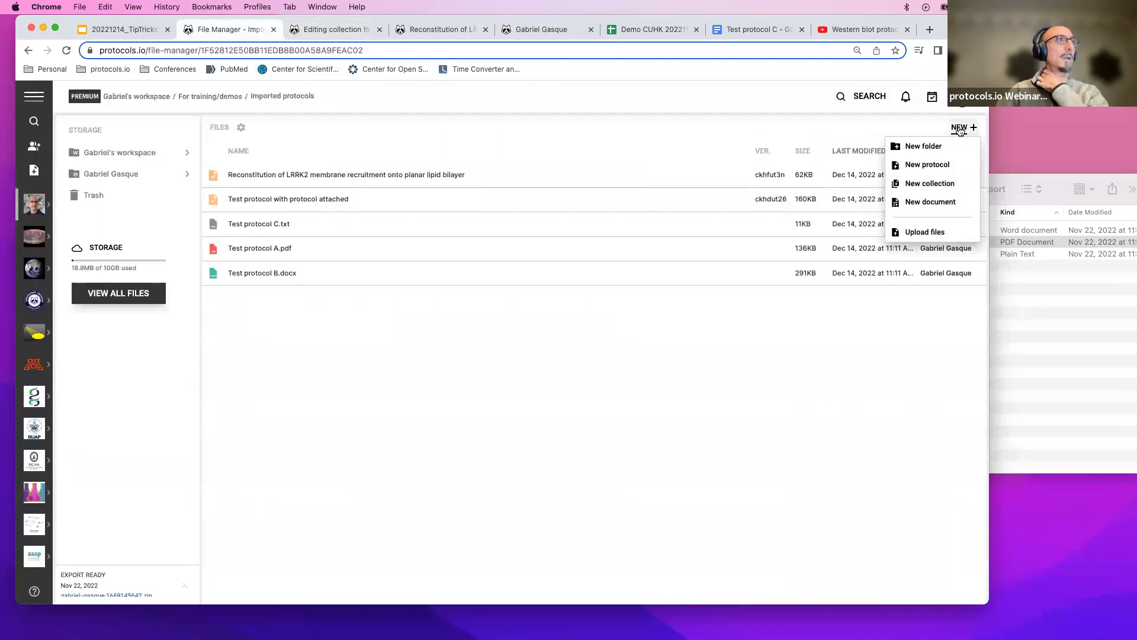
{"action": "left_click", "coordinate": [931, 184]}
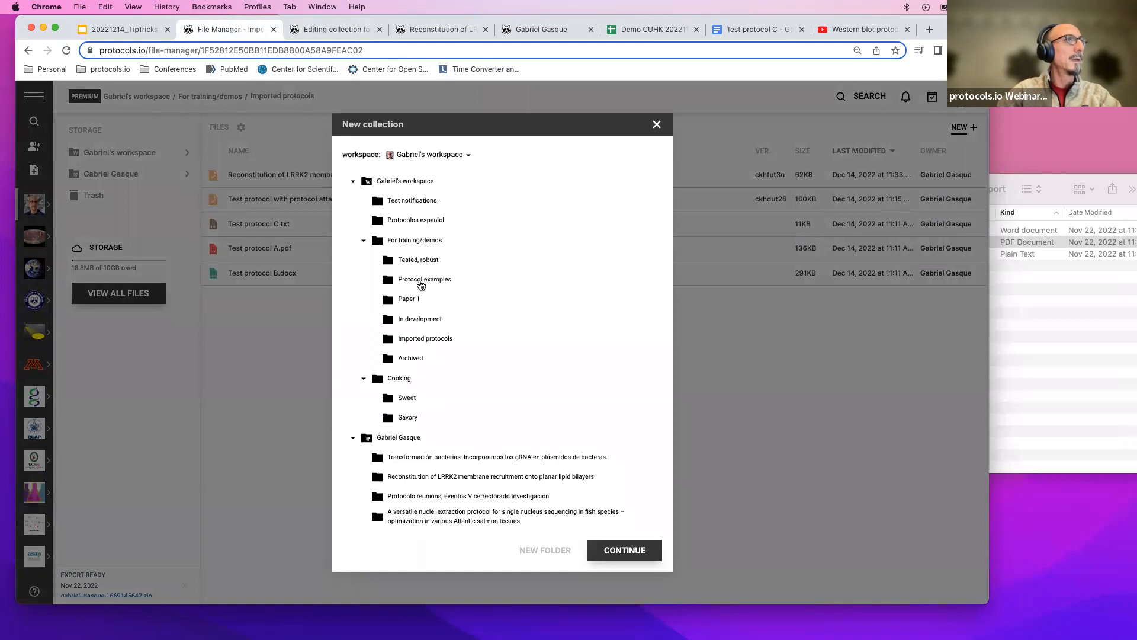
{"action": "left_click", "coordinate": [421, 339]}
{"action": "left_click", "coordinate": [623, 552]}
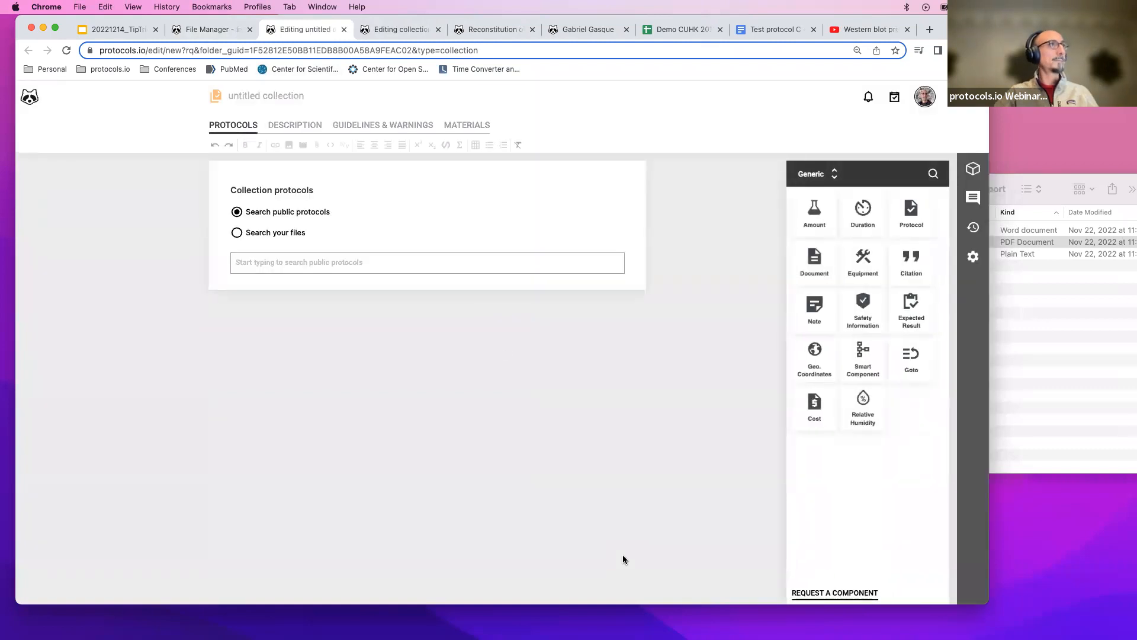
Title the collection Collection 1 for demo and add DNA Barcoding of Aristolochia Plants from a public dna search.
{"action": "left_click", "coordinate": [322, 262]}
{"action": "type", "text": "d"}
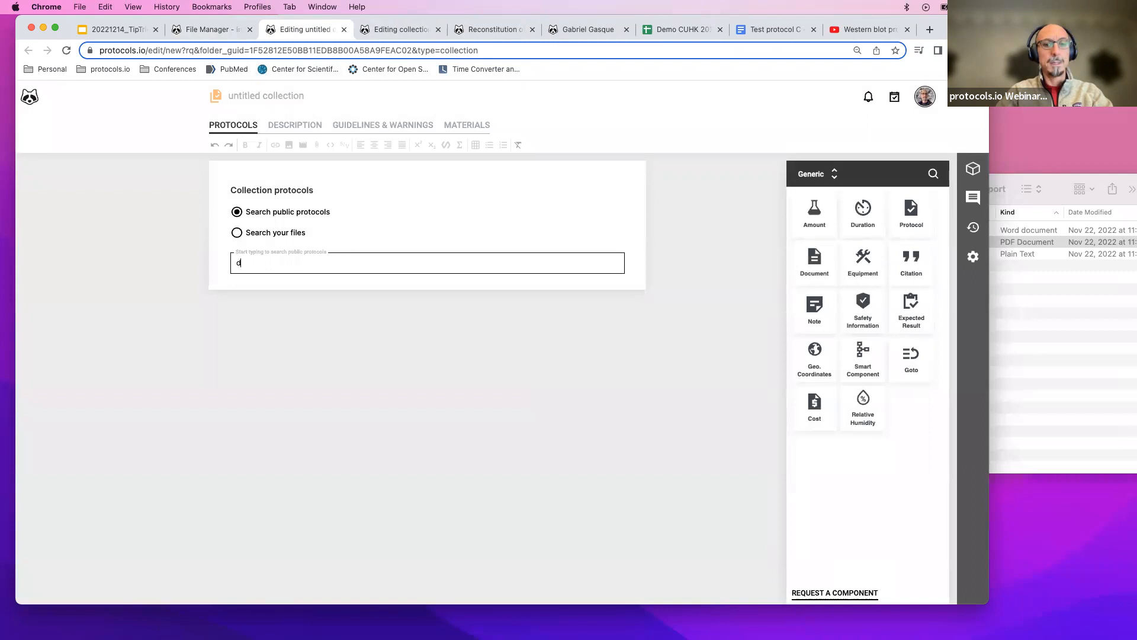
{"action": "type", "text": "na"}
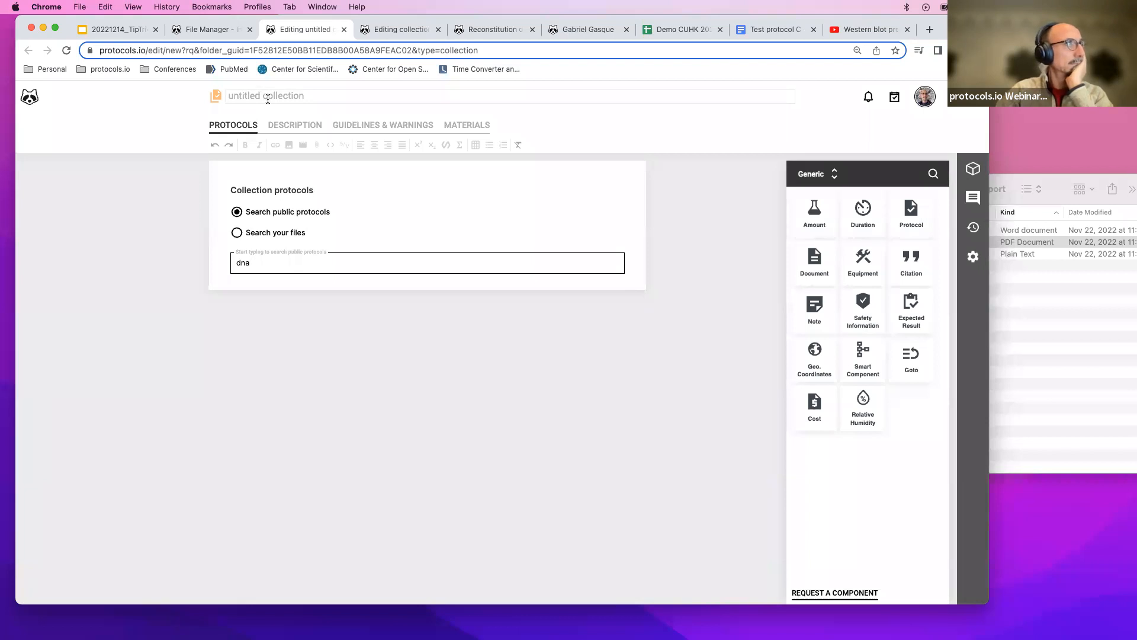
{"action": "left_click", "coordinate": [268, 98]}
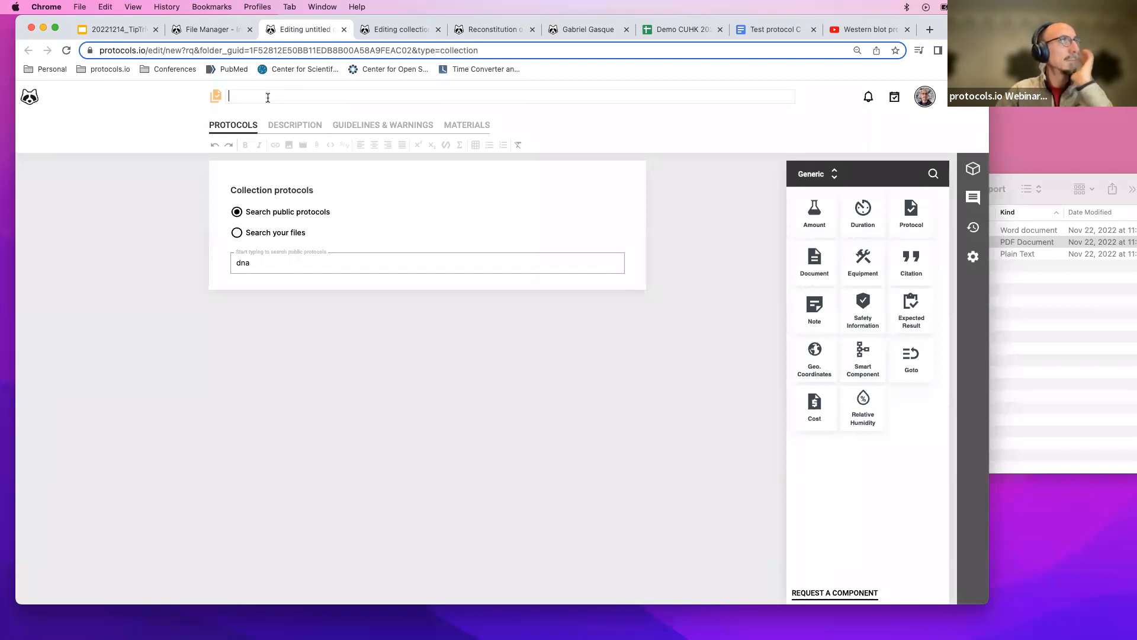
{"action": "type", "text": "Collection "}
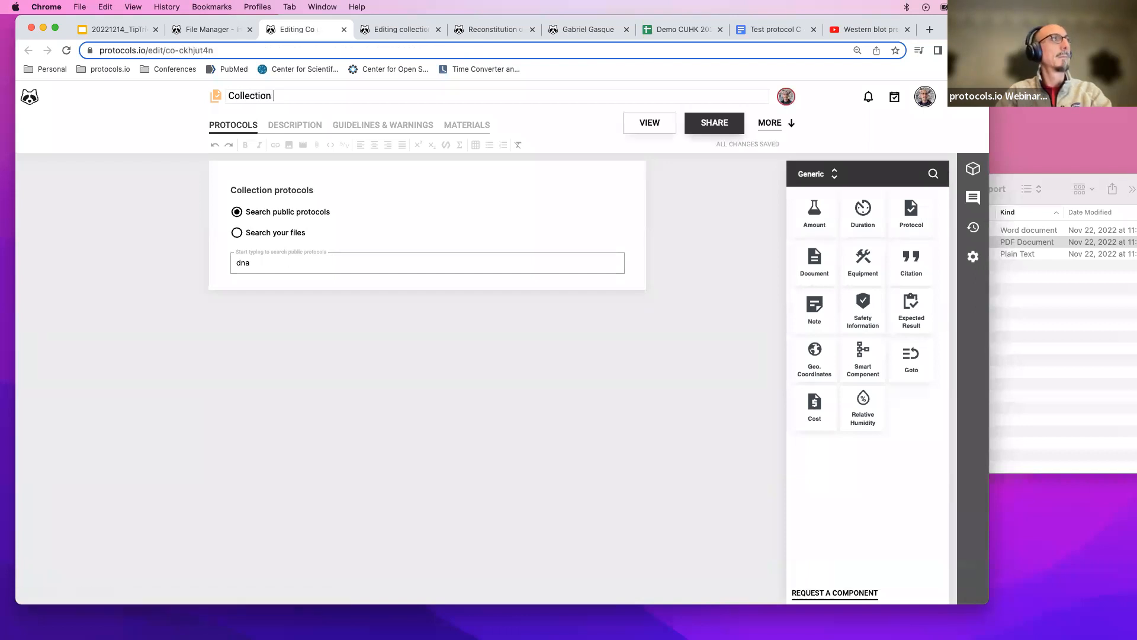
{"action": "type", "text": "1 for demo"}
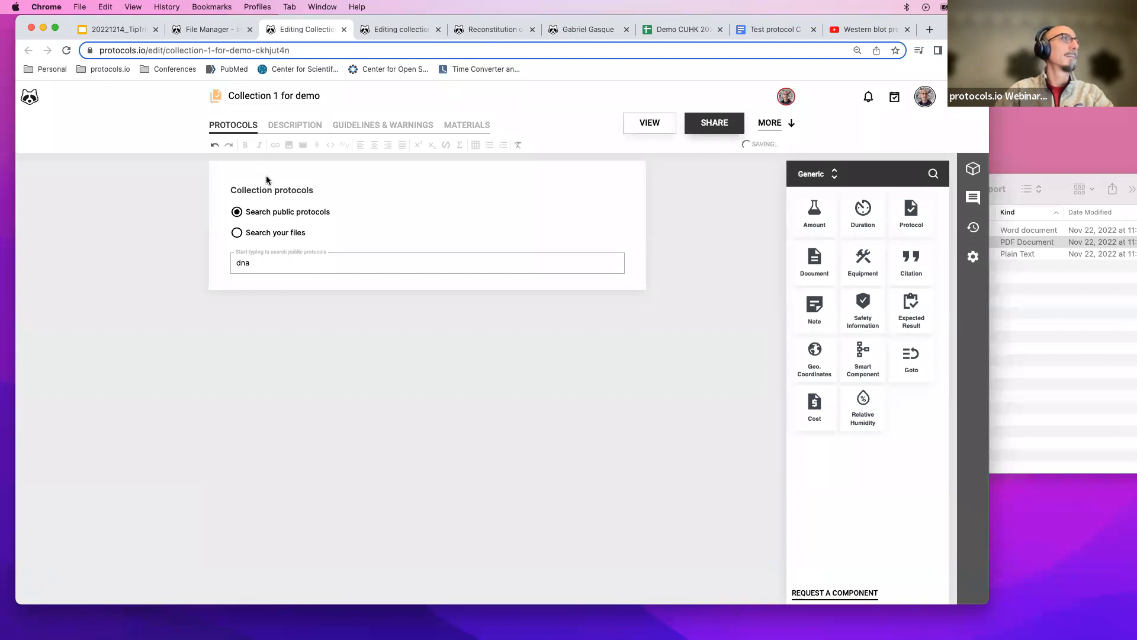
{"action": "left_click", "coordinate": [262, 261]}
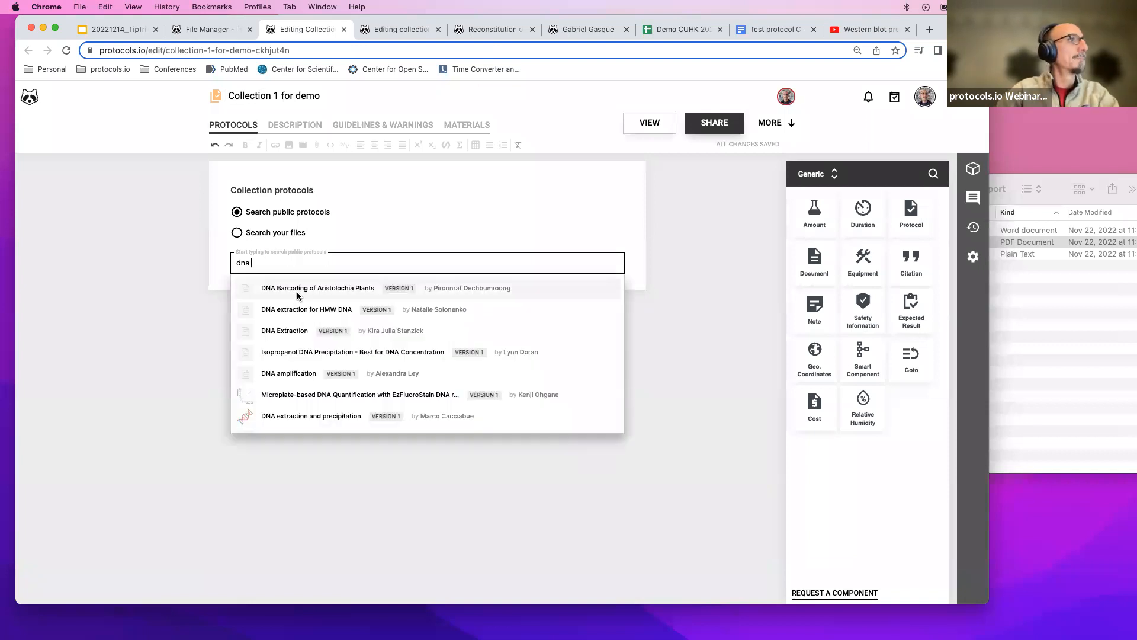
{"action": "left_click", "coordinate": [296, 289]}
Search public protocols for waste water and add Skimmed Milk Flocculation Technique for Waste Water to the collection.
{"action": "left_click", "coordinate": [298, 267]}
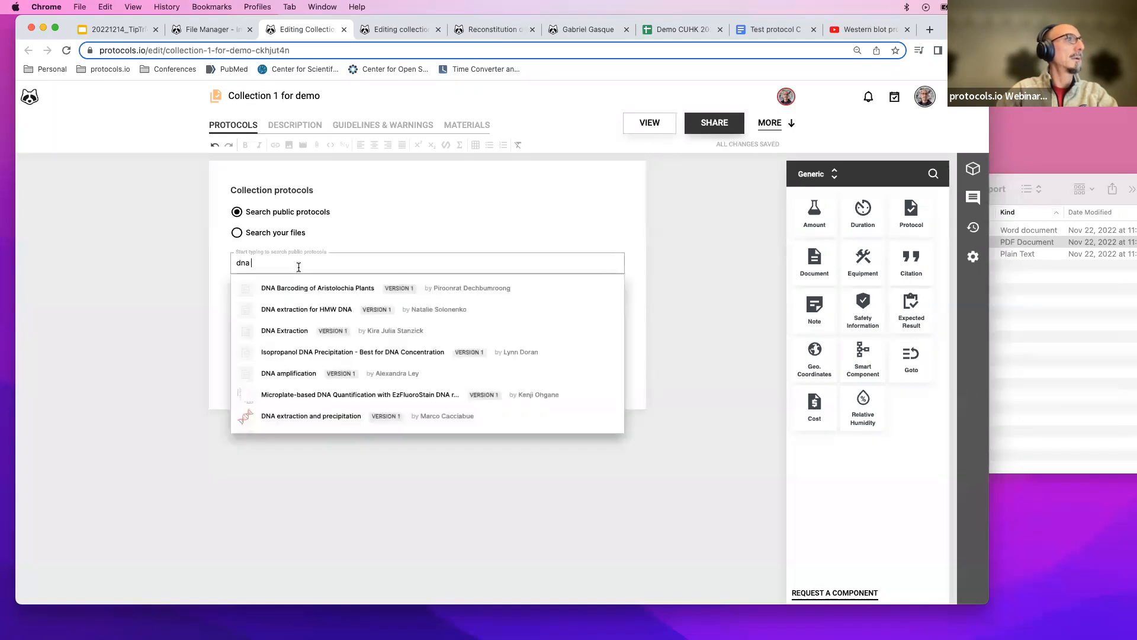
{"action": "key", "text": "BackSpace"}
{"action": "key", "text": "BackSpace"}
{"action": "key", "text": "BackSpace"}
{"action": "key", "text": "BackSpace"}
{"action": "type", "text": "waste water"}
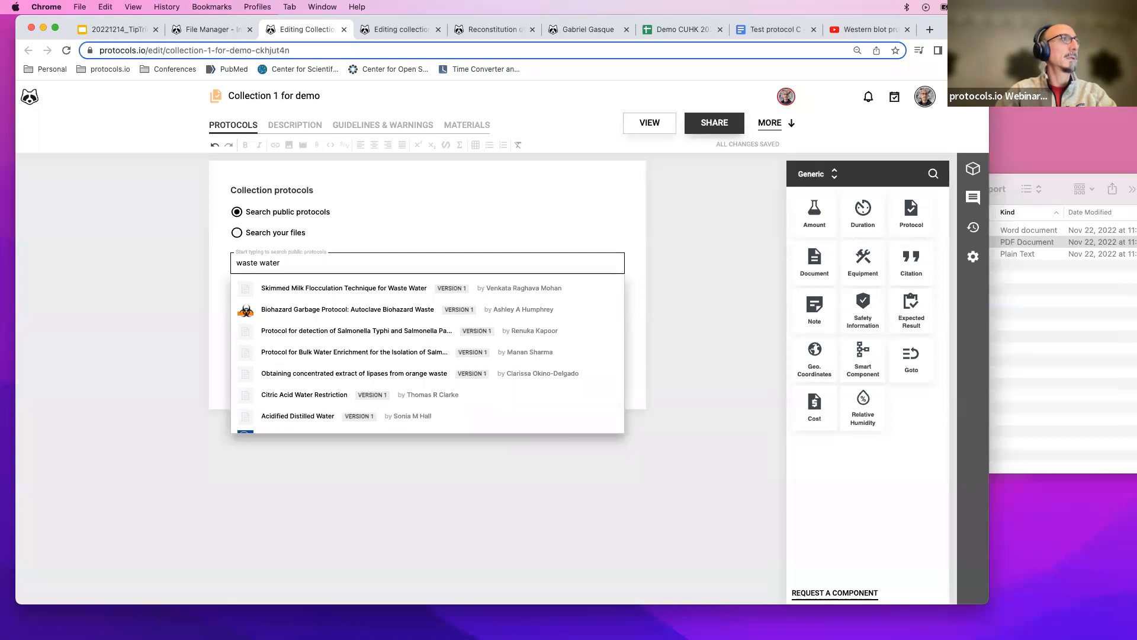
{"action": "left_click", "coordinate": [292, 289]}
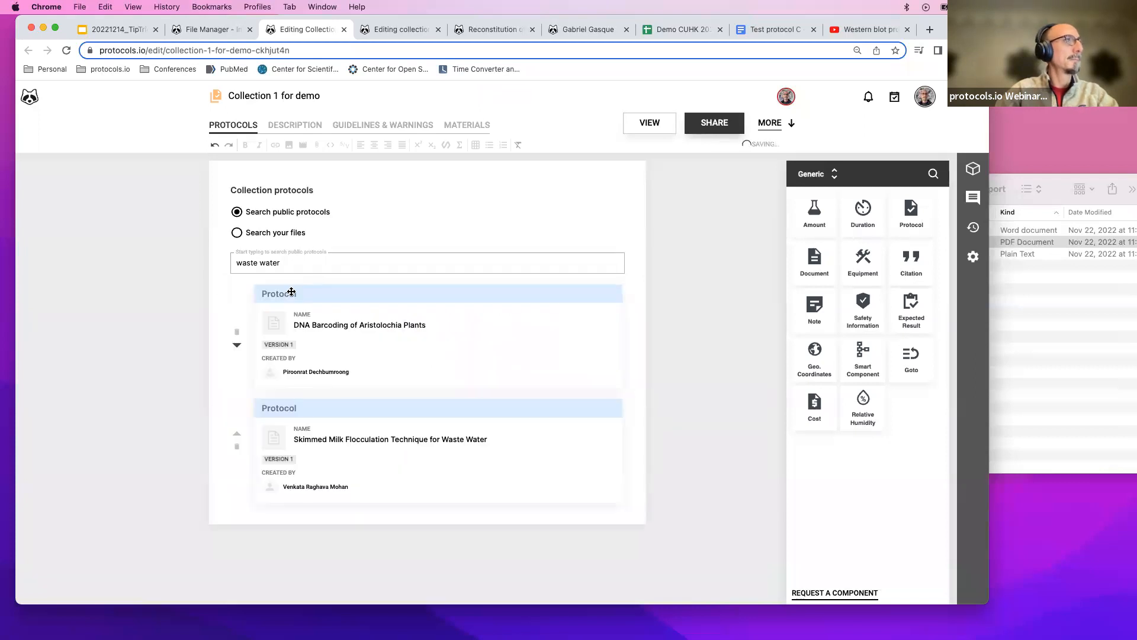
{"action": "left_click", "coordinate": [315, 265]}
{"action": "left_click", "coordinate": [657, 151]}
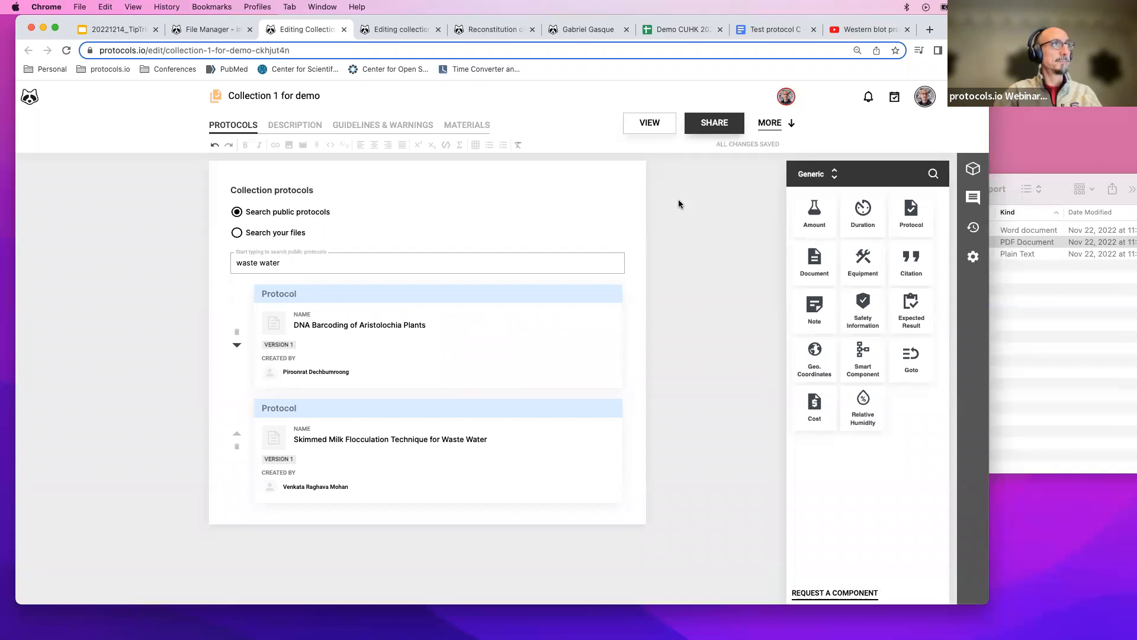
Return to the file manager, dismiss the access warning, and reopen Collection 1 for demo.
{"action": "left_click", "coordinate": [204, 30]}
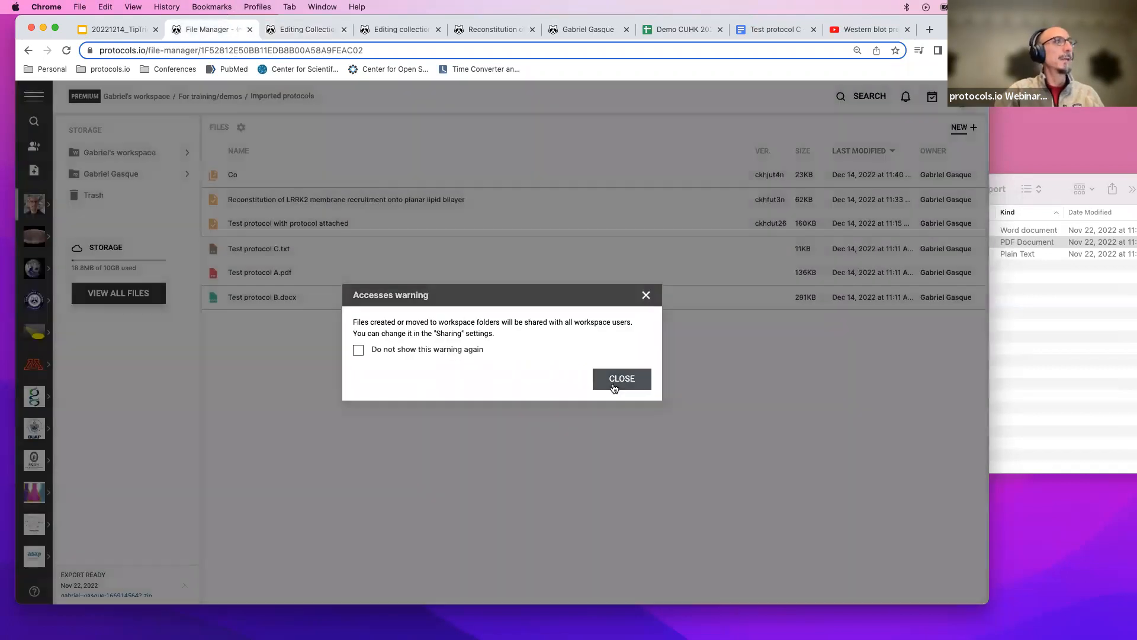
{"action": "left_click", "coordinate": [613, 384]}
{"action": "left_click", "coordinate": [69, 50]}
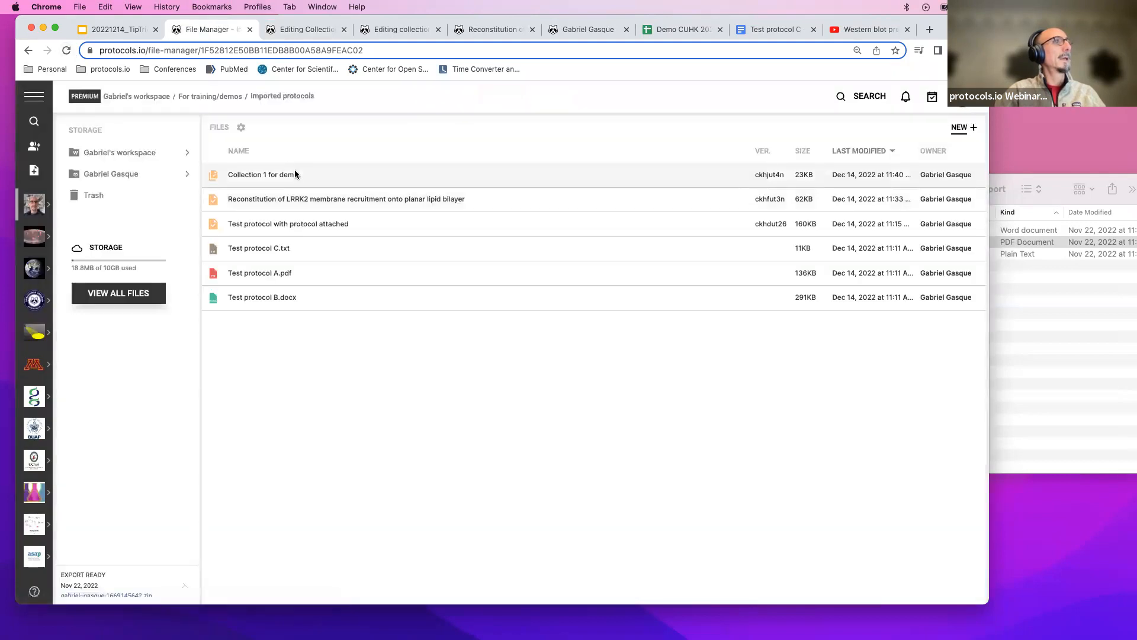
{"action": "left_click", "coordinate": [344, 33]}
{"action": "double_click", "coordinate": [257, 171]}
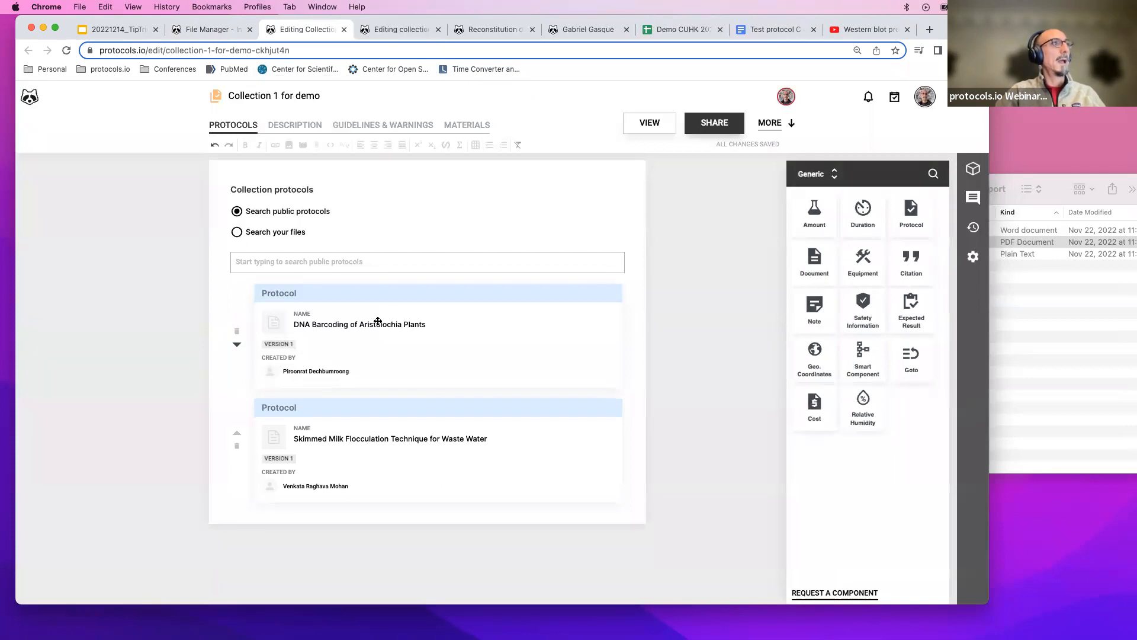
Open the publishing form for Collection 1 for demo and return to the file manager.
{"action": "left_click", "coordinate": [201, 29]}
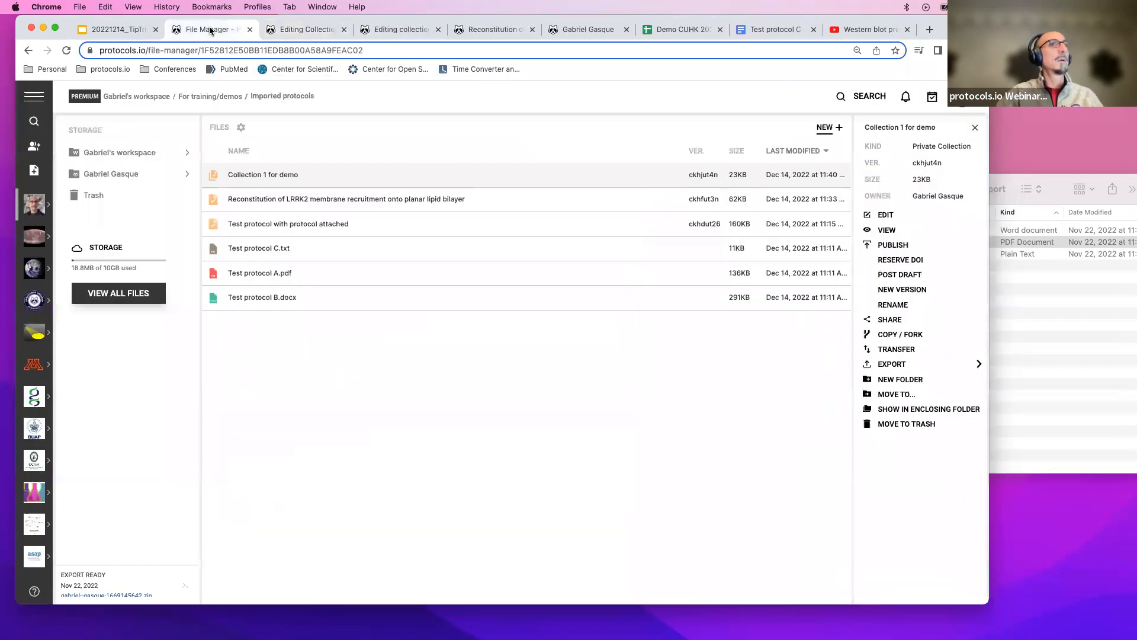
{"action": "left_click", "coordinate": [903, 245]}
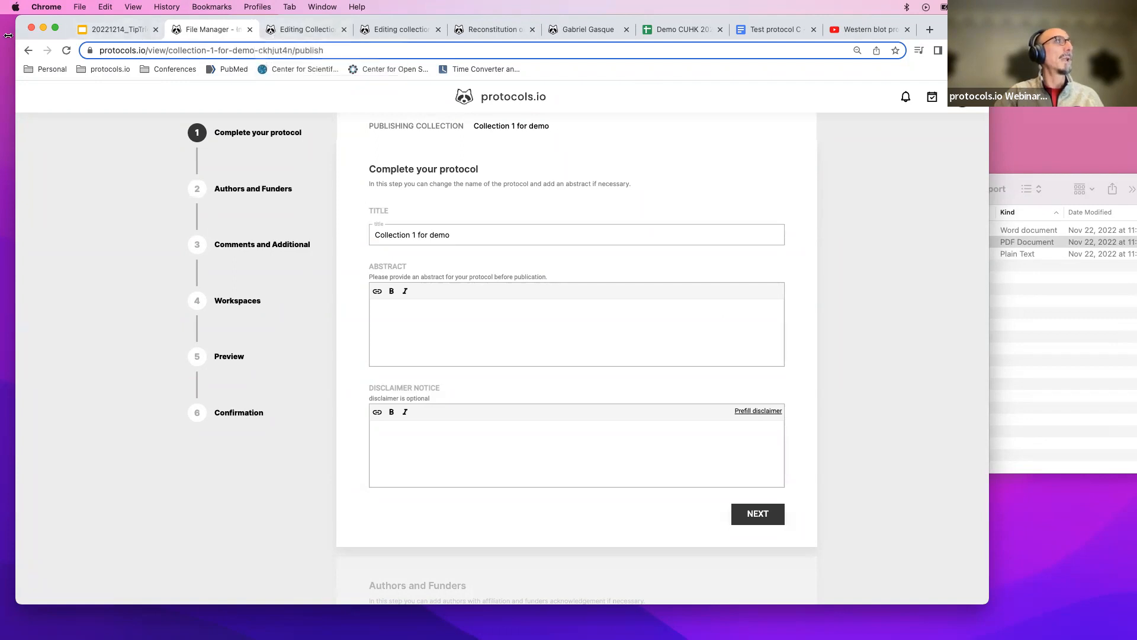
{"action": "left_click", "coordinate": [28, 51]}
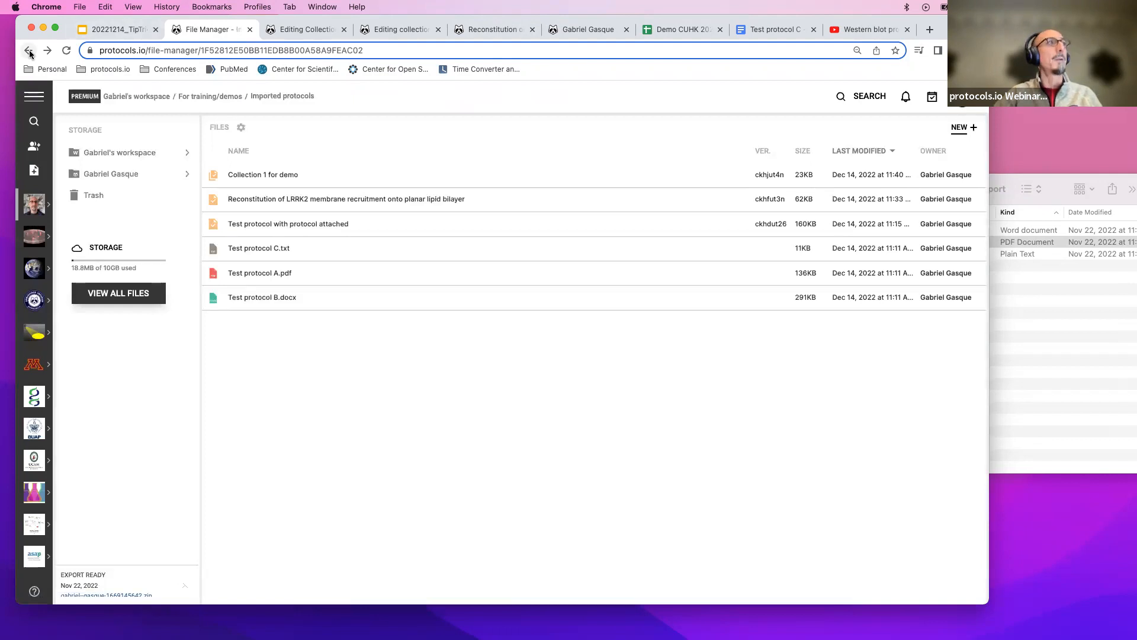
Browse the files, the private folder and the workspace folders, ending in For training/demos.
{"action": "left_click", "coordinate": [286, 201]}
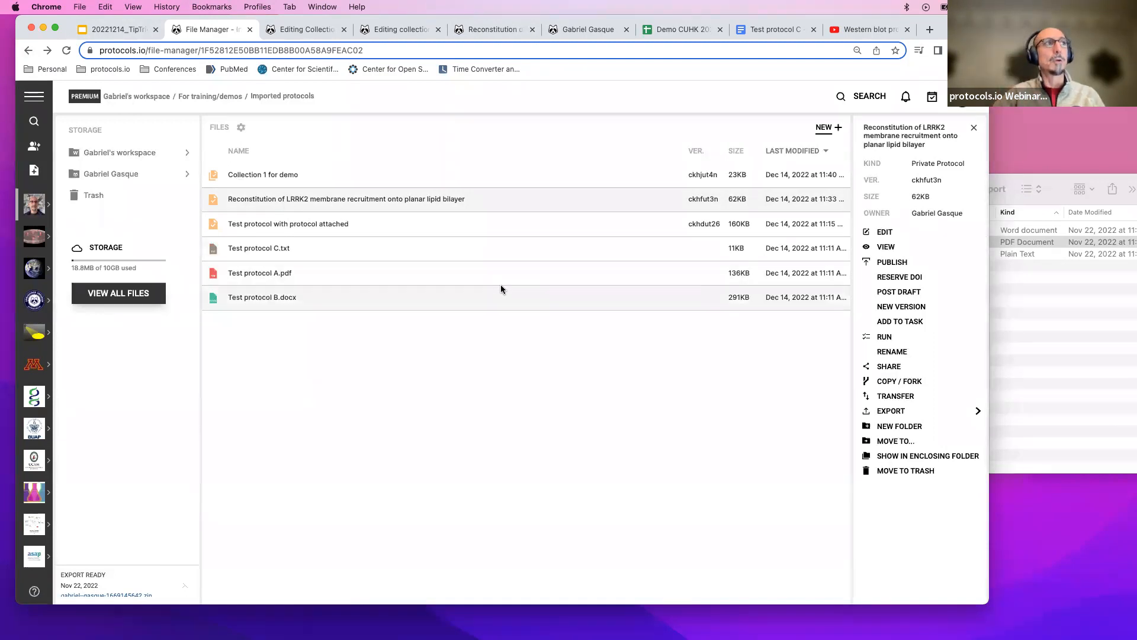
{"action": "left_click", "coordinate": [477, 254]}
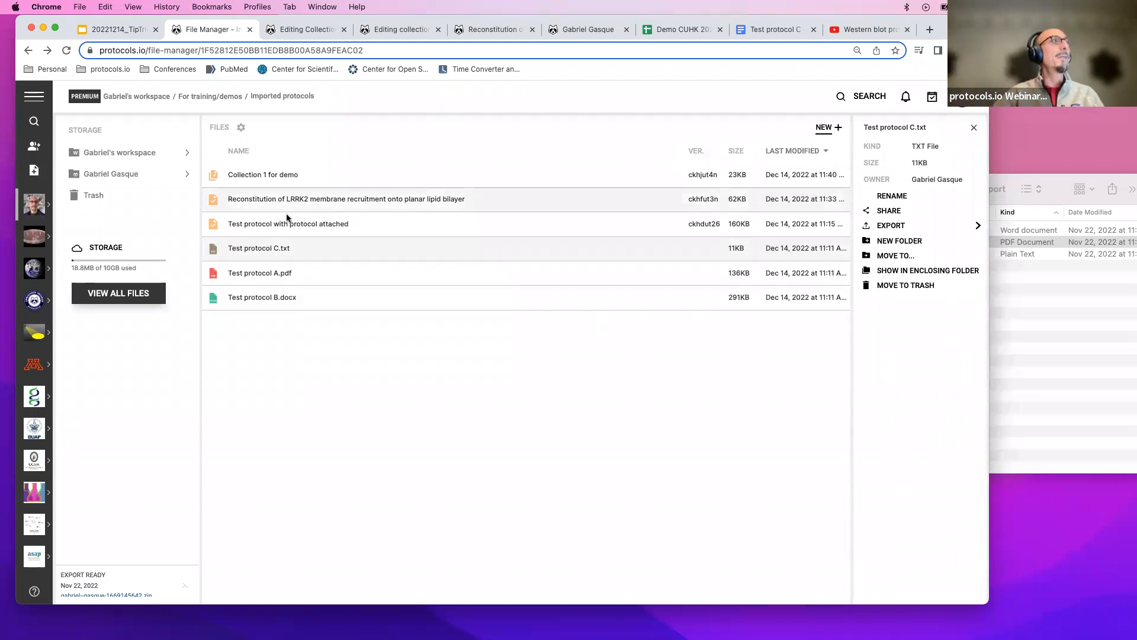
{"action": "left_click", "coordinate": [157, 154]}
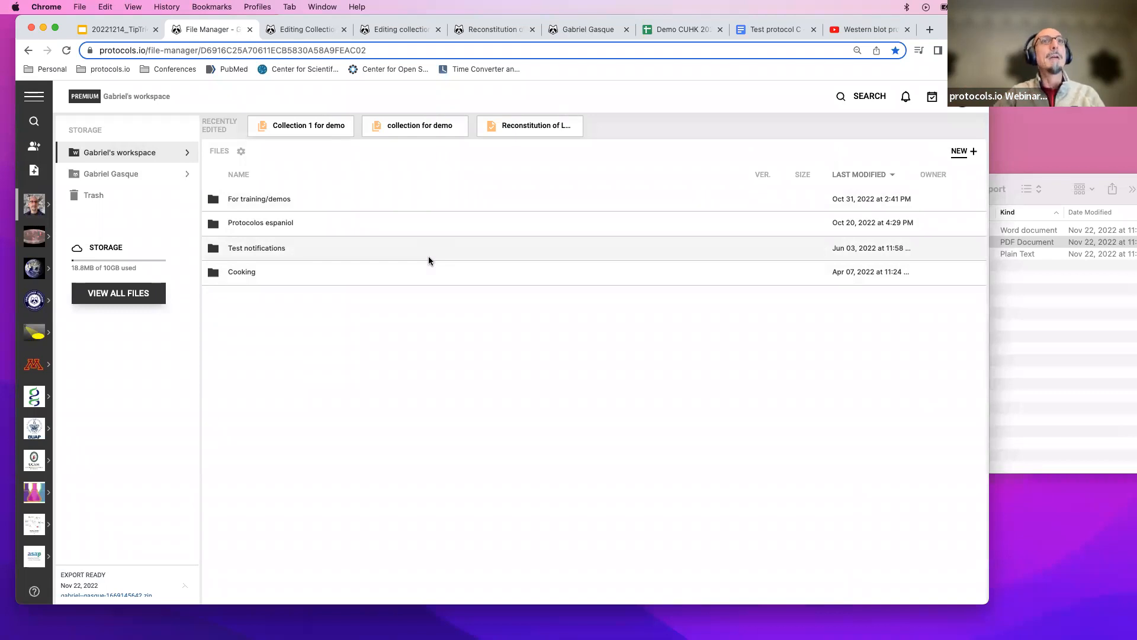
{"action": "left_click", "coordinate": [119, 175]}
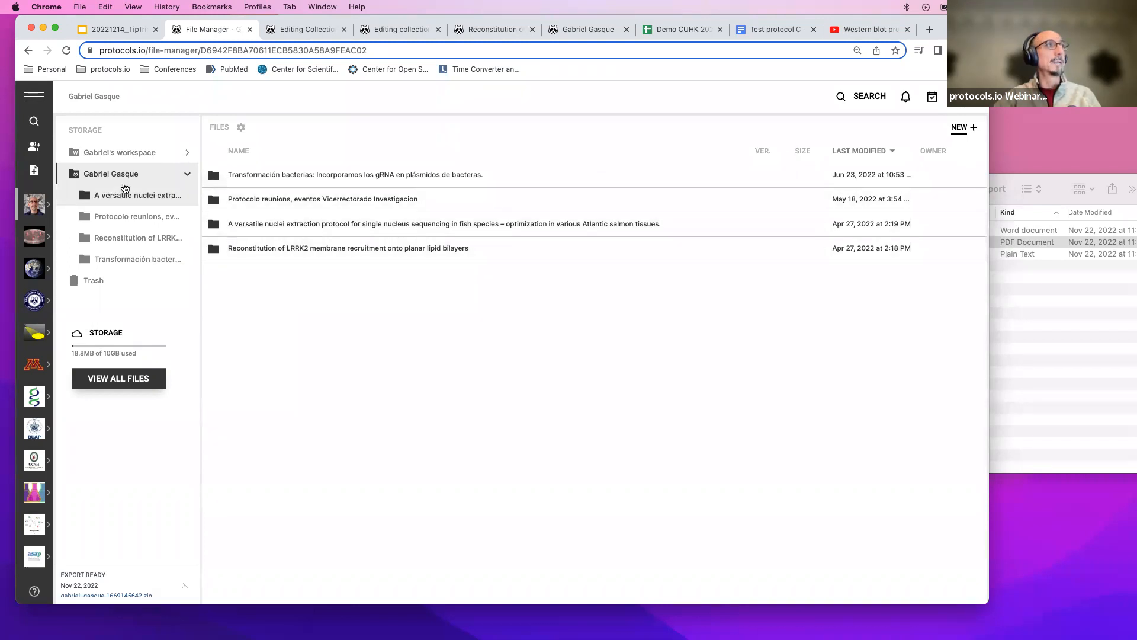
{"action": "left_click", "coordinate": [125, 156]}
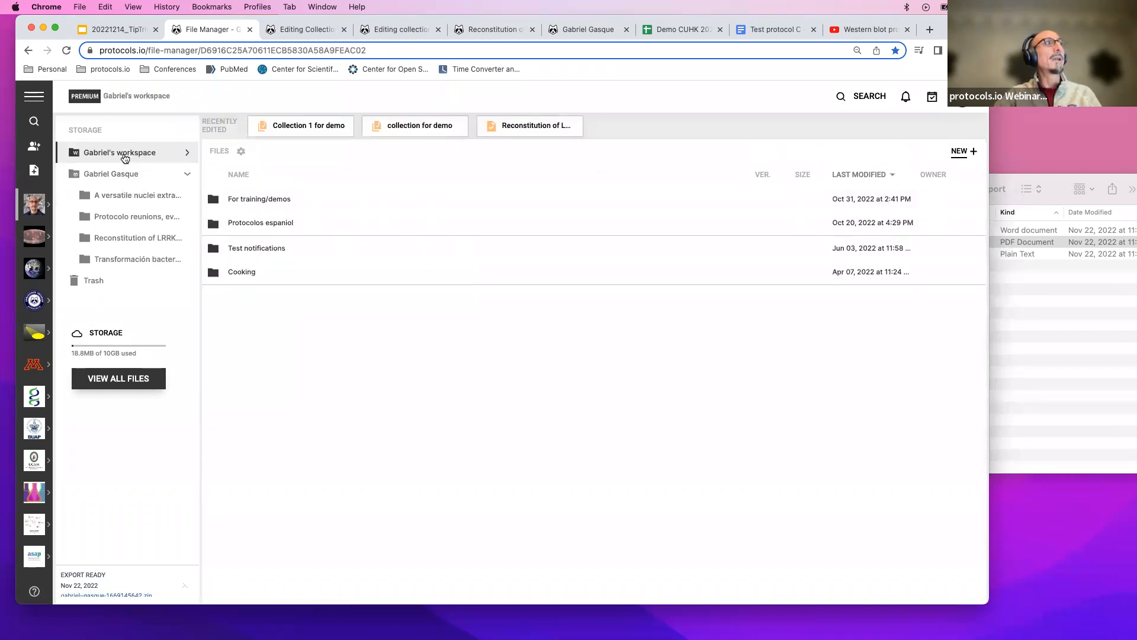
{"action": "left_click", "coordinate": [188, 174]}
{"action": "left_click", "coordinate": [186, 153]}
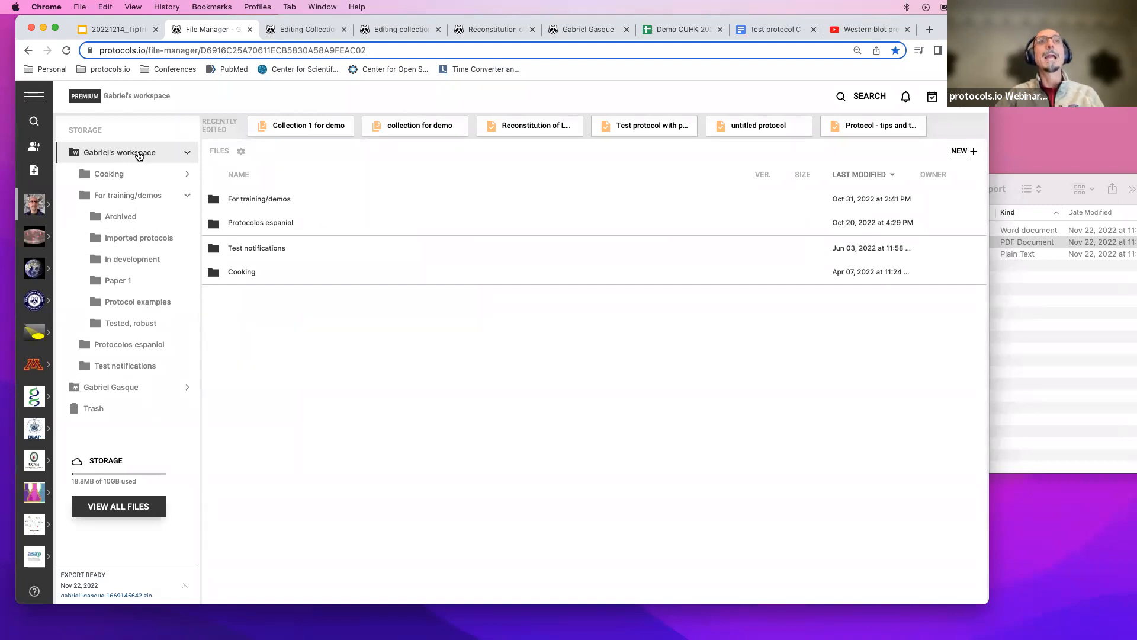
{"action": "double_click", "coordinate": [254, 199]}
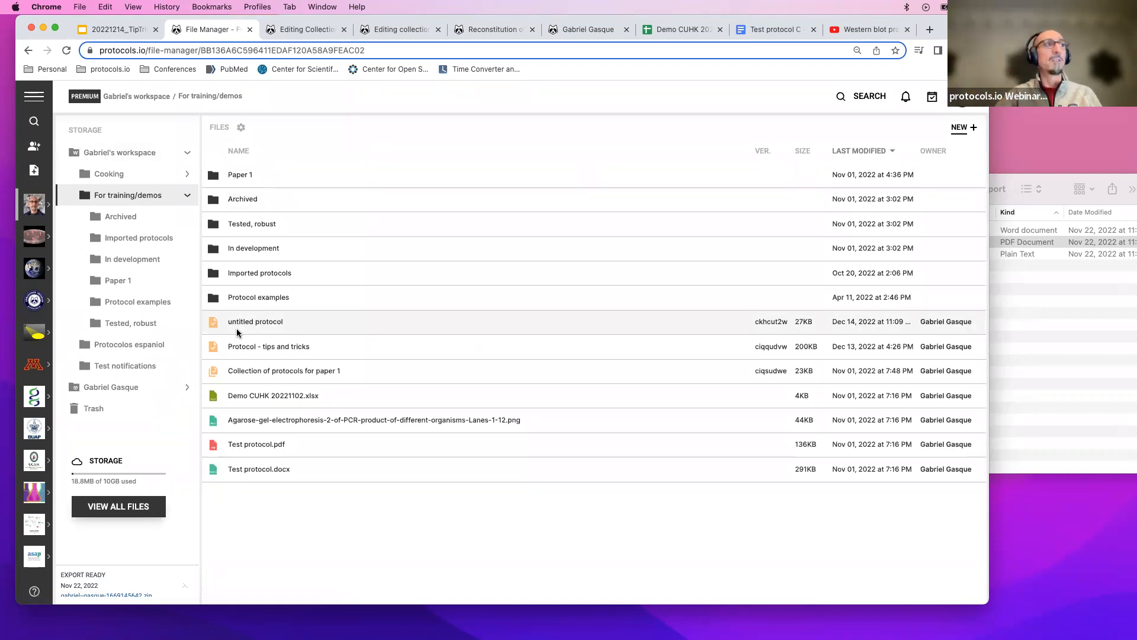
Open the sharing dialog for Protocol - tips and tricks and review the workspace permission options.
{"action": "left_click", "coordinate": [251, 344]}
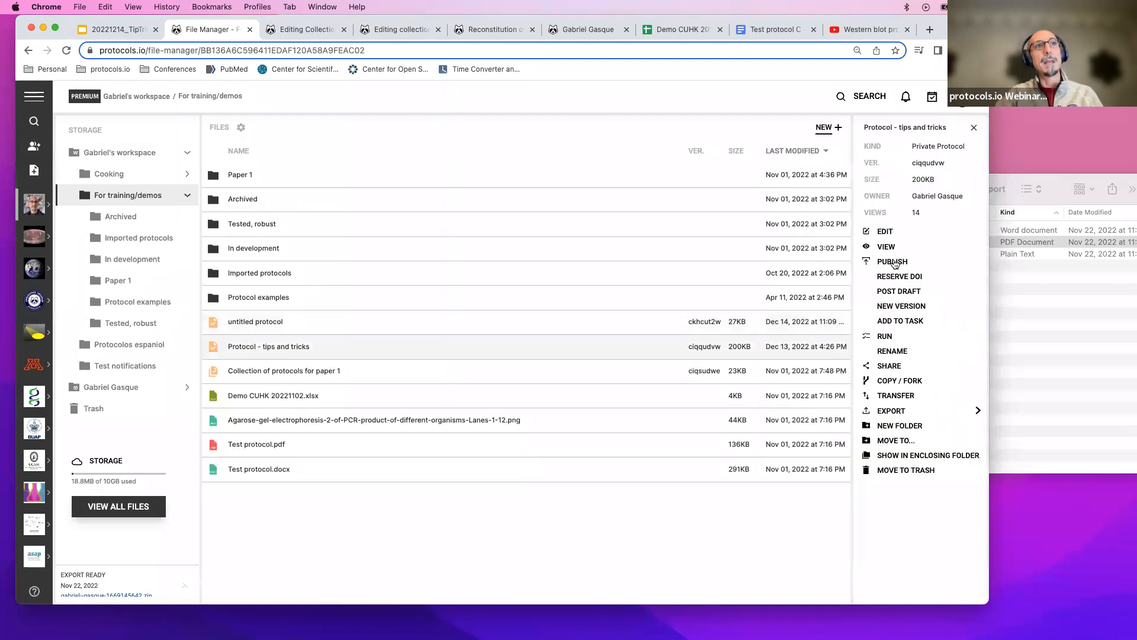
{"action": "left_click", "coordinate": [882, 366]}
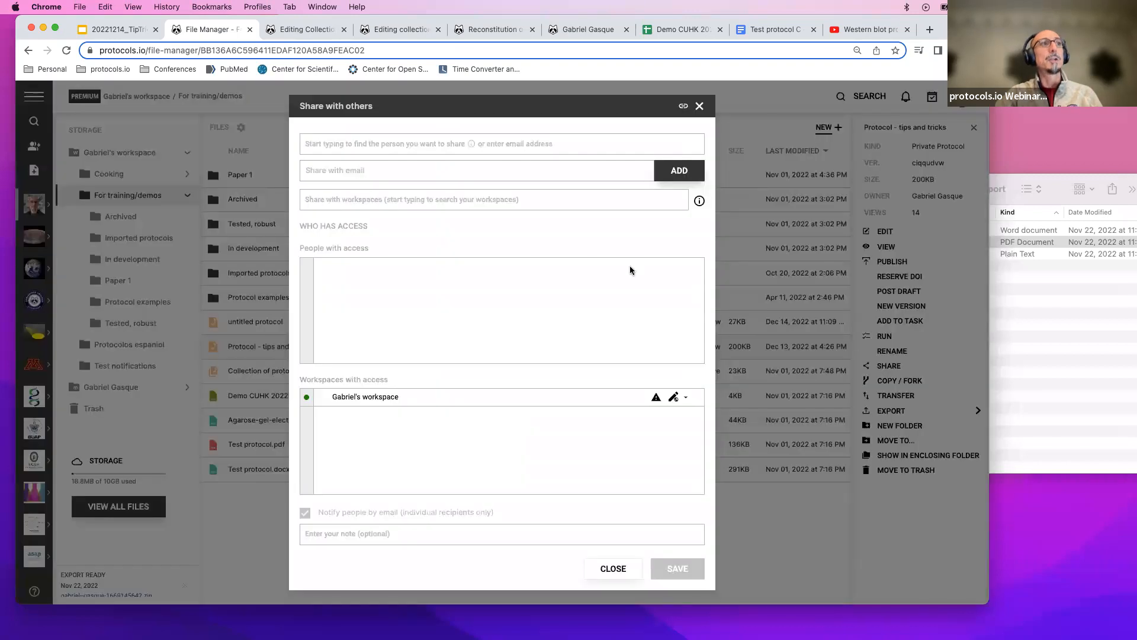
{"action": "left_click", "coordinate": [392, 144]}
{"action": "left_click", "coordinate": [374, 169]}
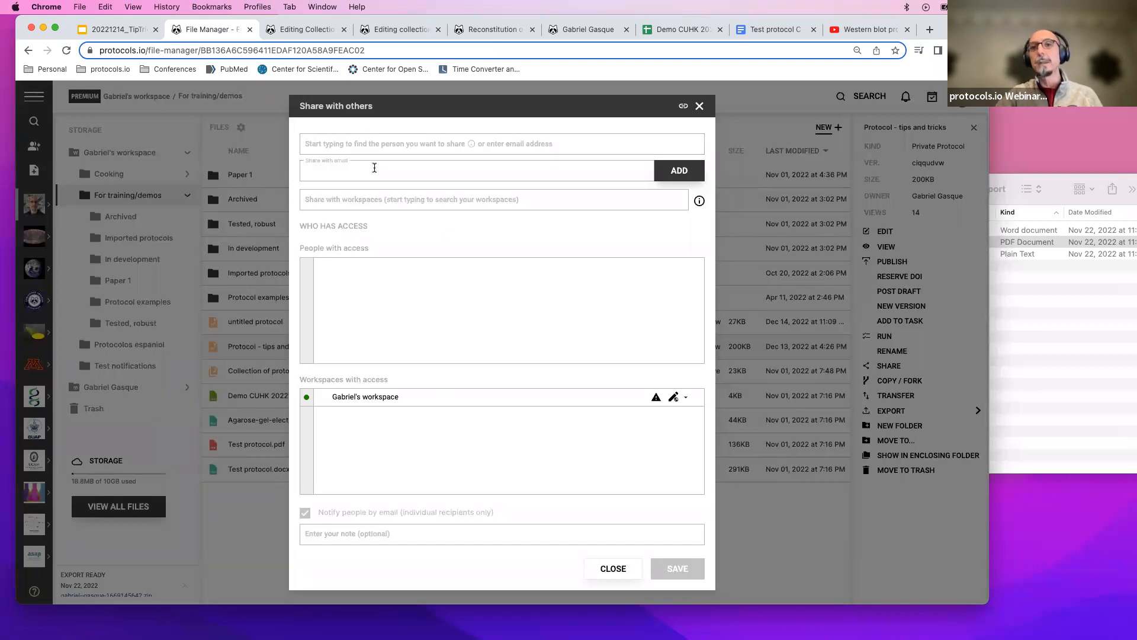
{"action": "left_click", "coordinate": [365, 197]}
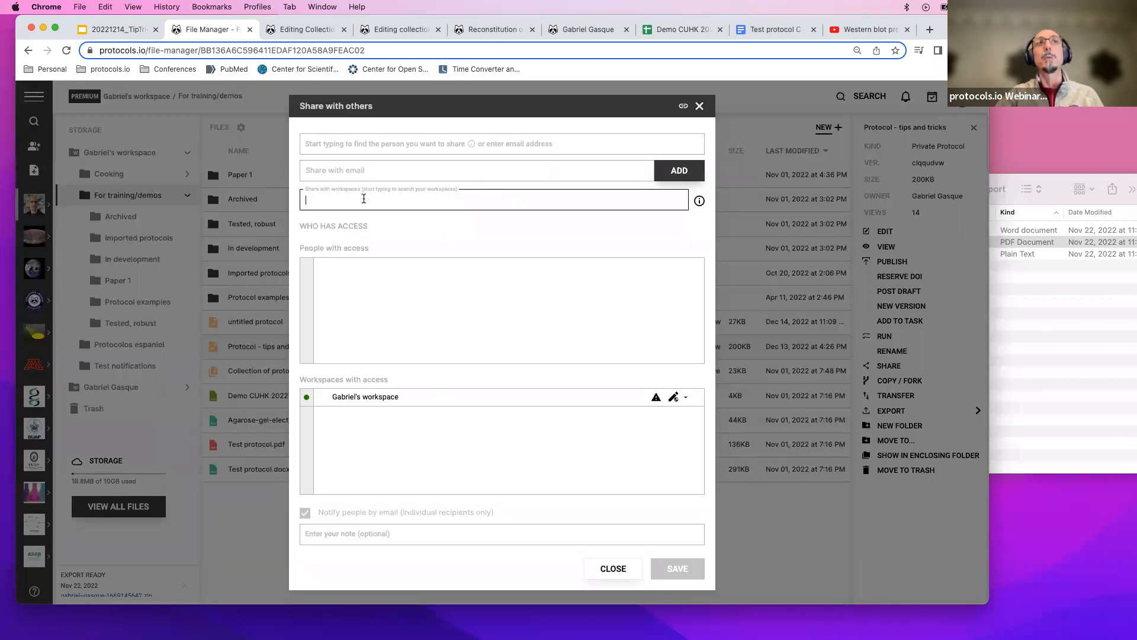
{"action": "left_click", "coordinate": [362, 170]}
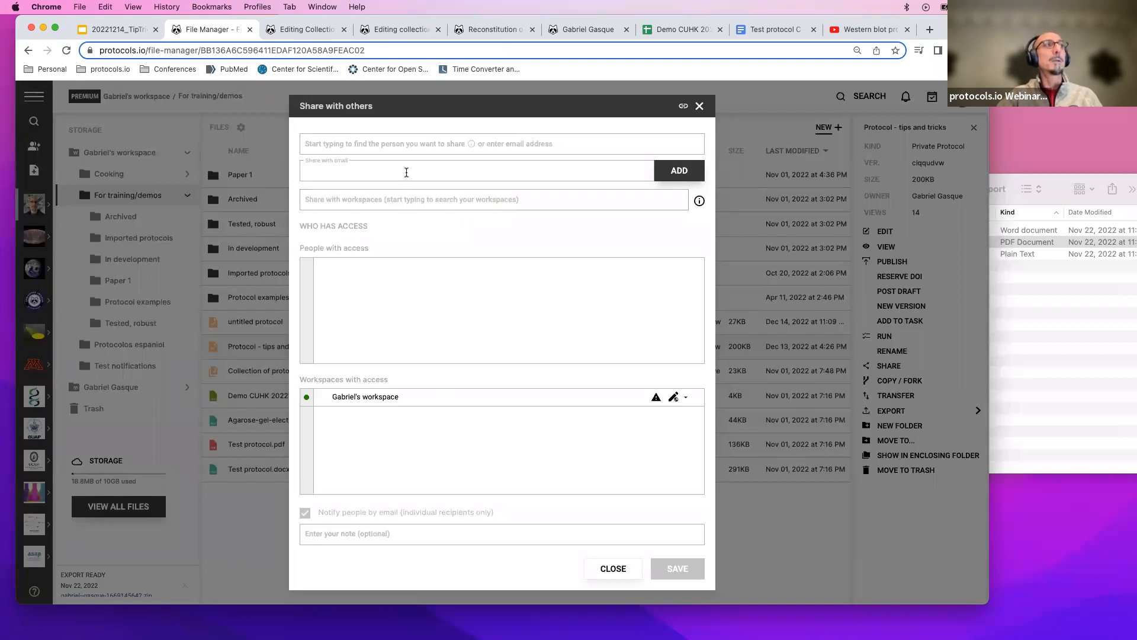
{"action": "left_click", "coordinate": [686, 398]}
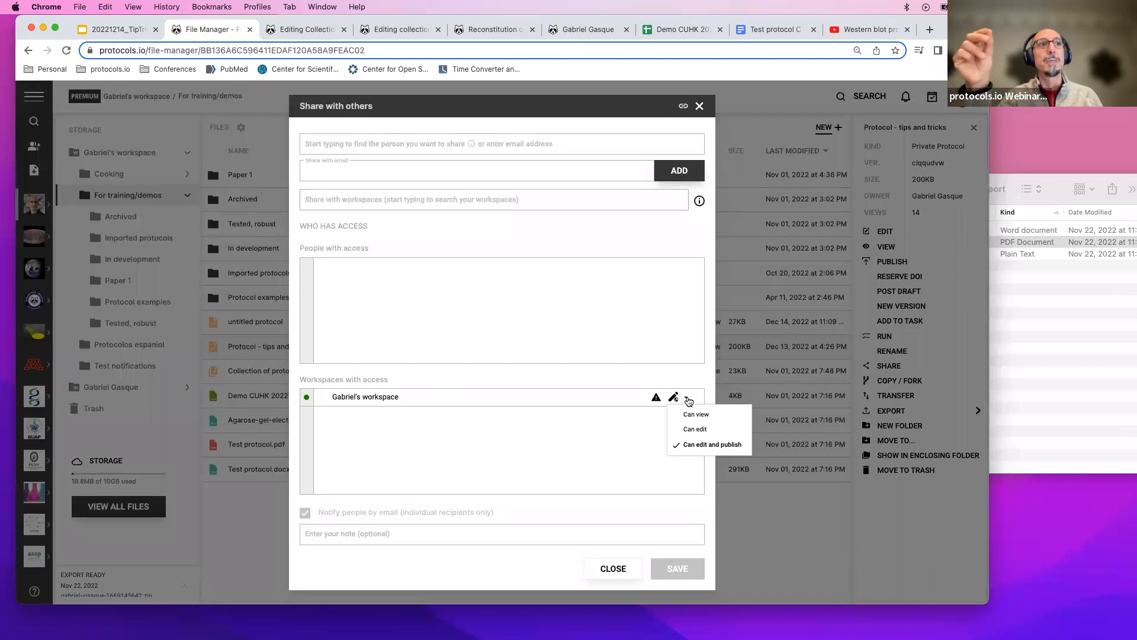
{"action": "left_click", "coordinate": [688, 400]}
{"action": "left_click", "coordinate": [687, 399]}
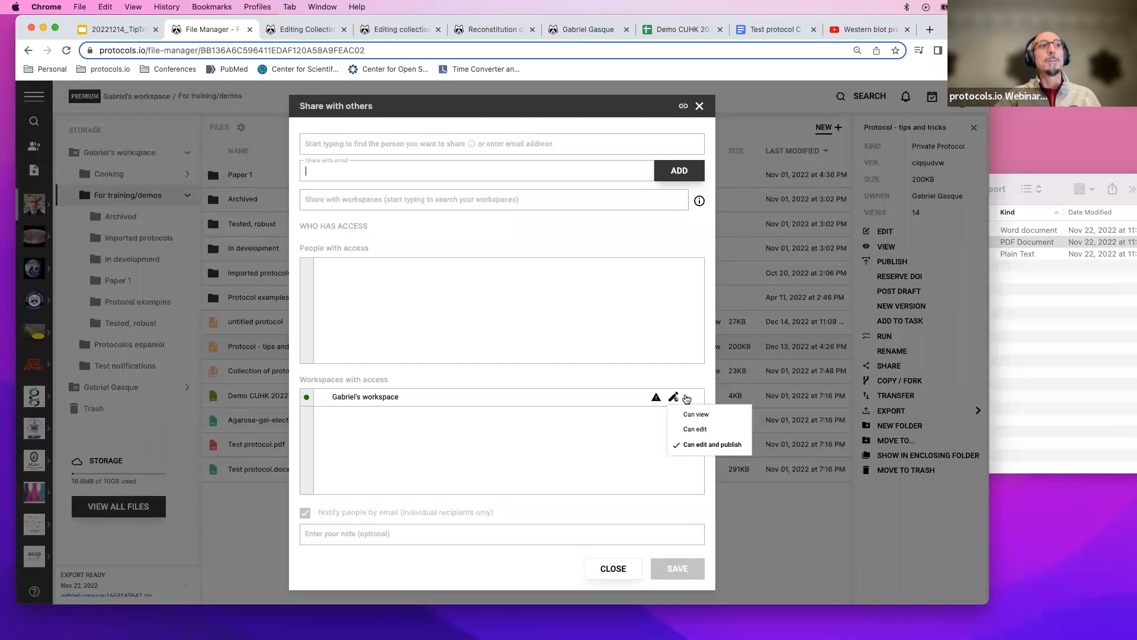
Set the workspace permission to Can edit and publish and display the protocol's shareable links.
{"action": "left_click", "coordinate": [685, 443]}
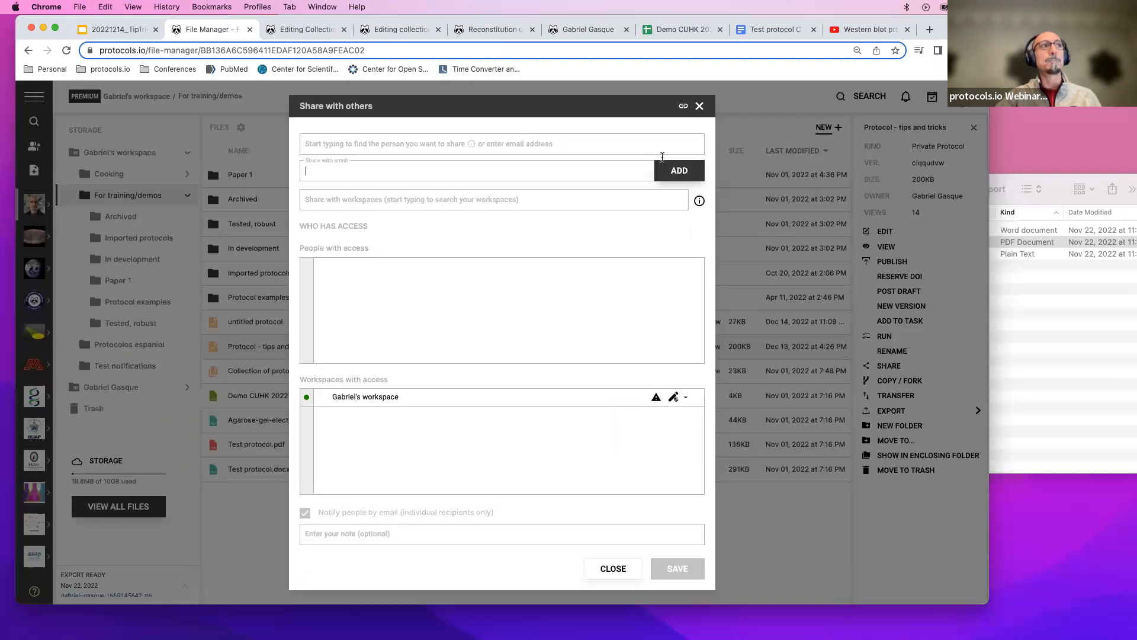
{"action": "left_click", "coordinate": [682, 109]}
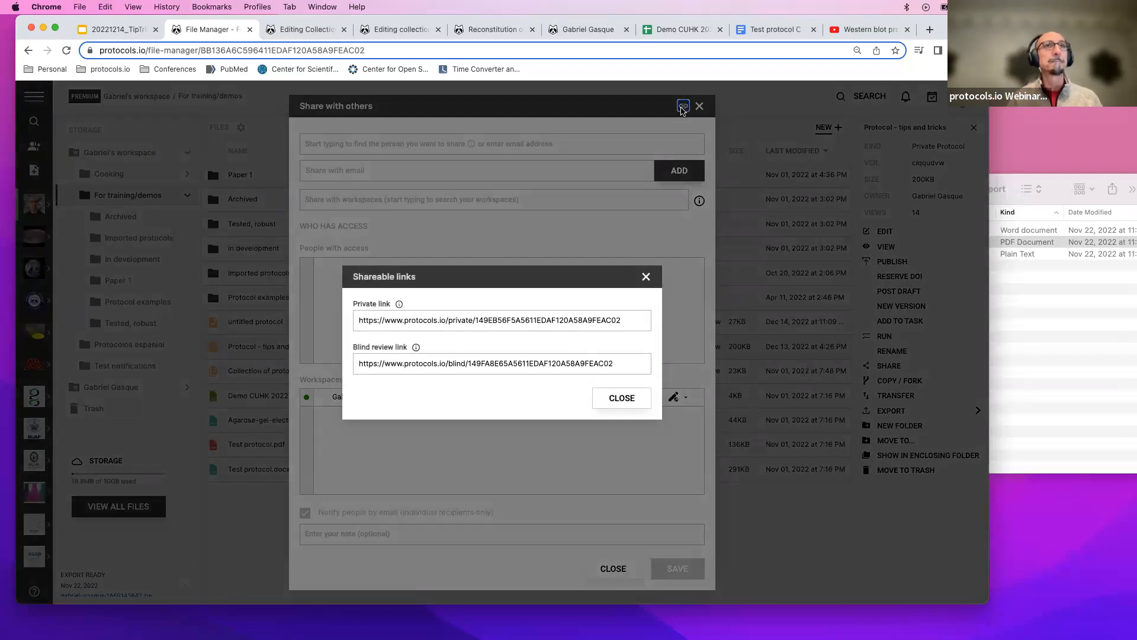
Select the blind review and private links, then close the shareable links and sharing dialogs.
{"action": "left_click", "coordinate": [592, 361]}
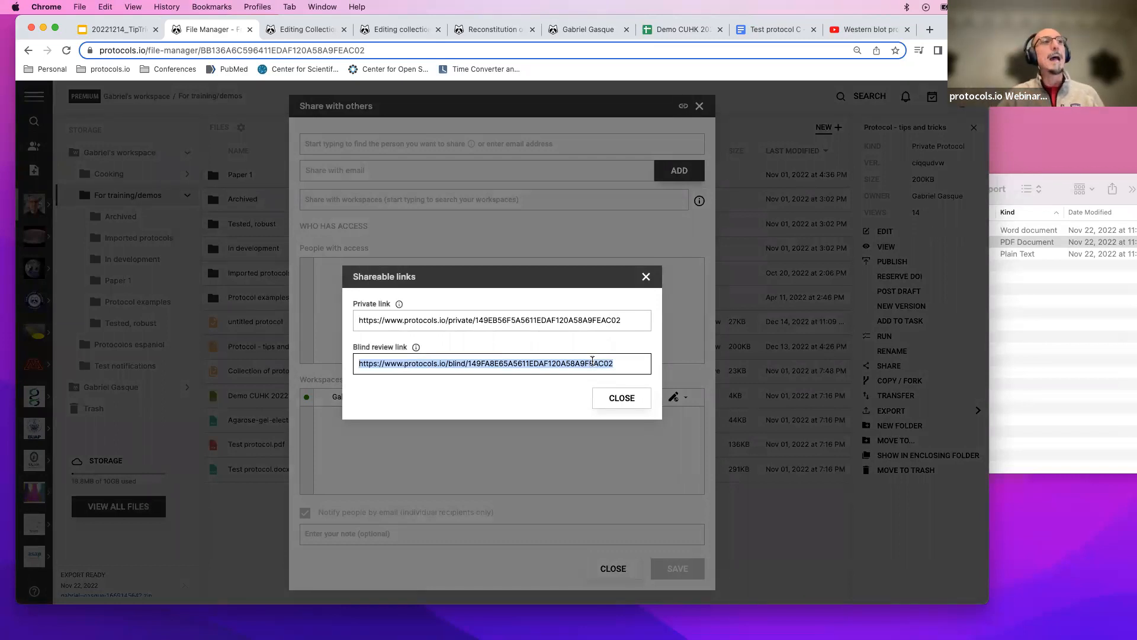
{"action": "left_click", "coordinate": [605, 314]}
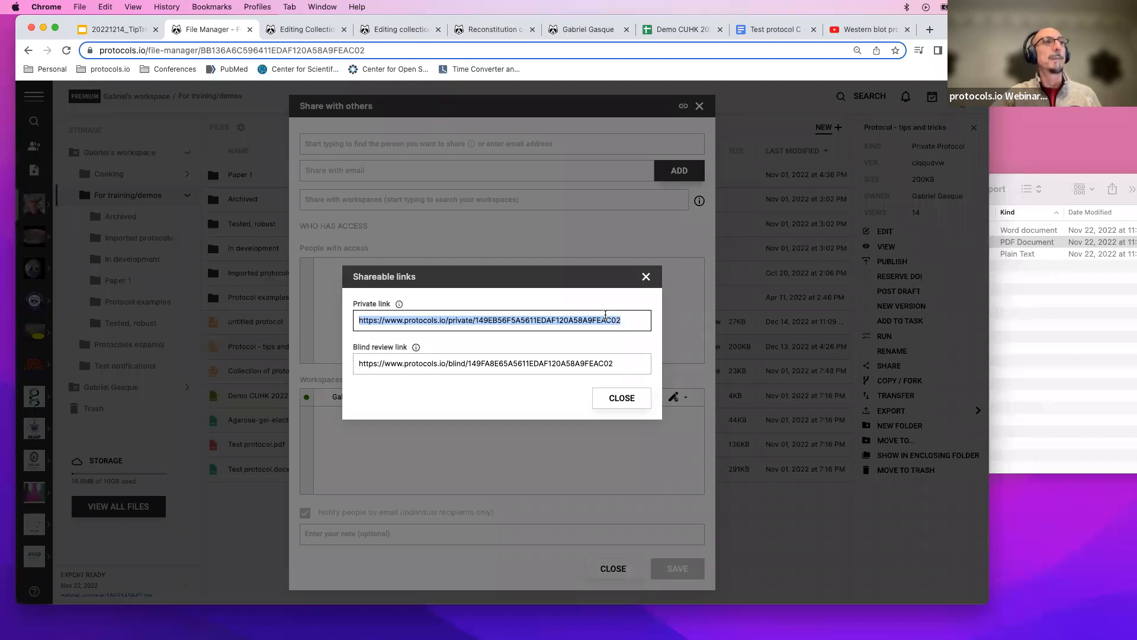
{"action": "left_click", "coordinate": [645, 280]}
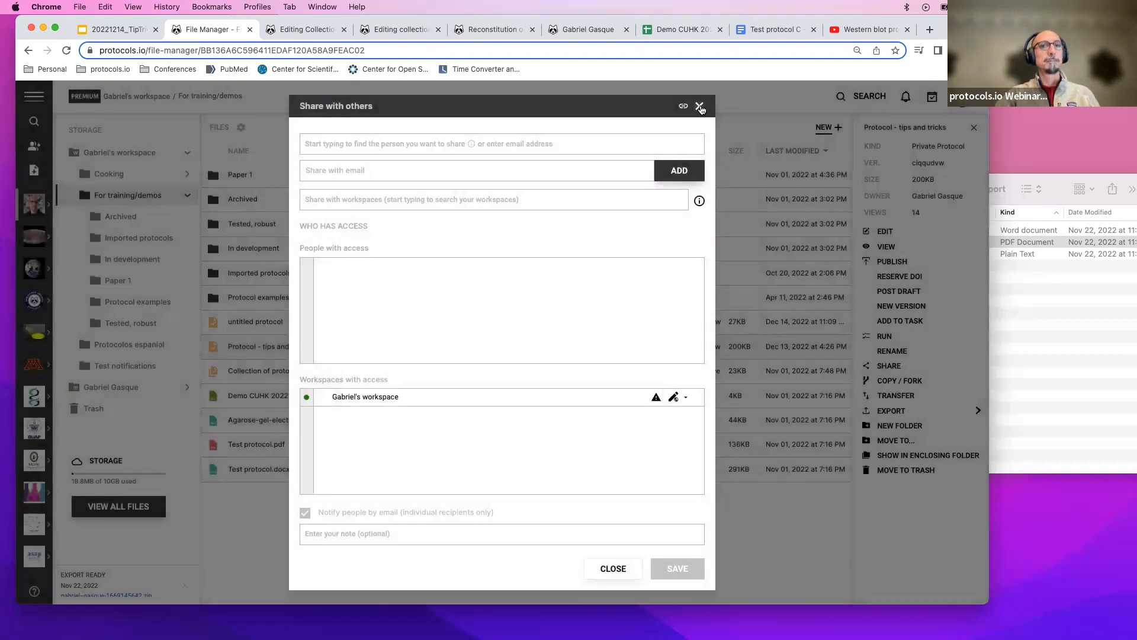
{"action": "left_click", "coordinate": [699, 107]}
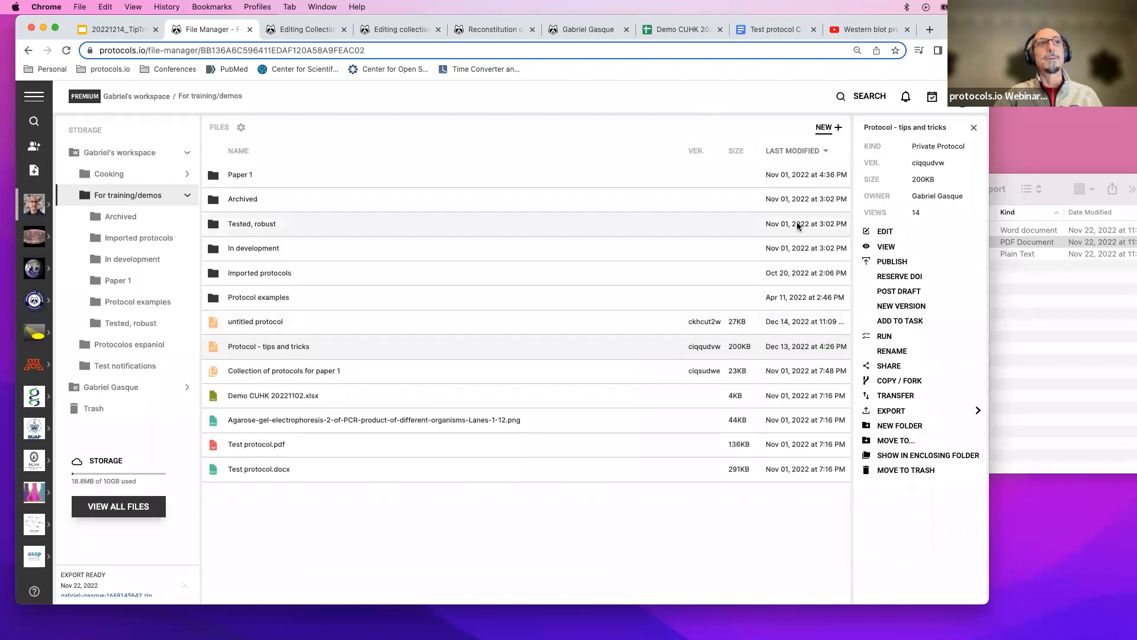
Open the publishing form for Protocol - tips and tricks.
{"action": "left_click", "coordinate": [891, 261]}
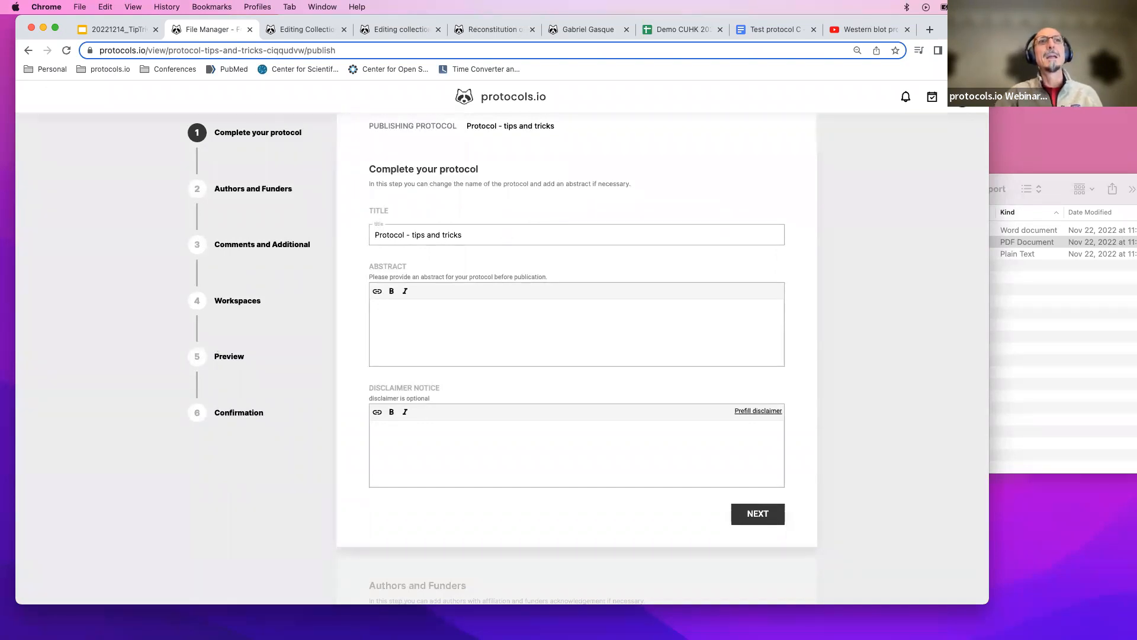
{"action": "left_click", "coordinate": [1096, 362]}
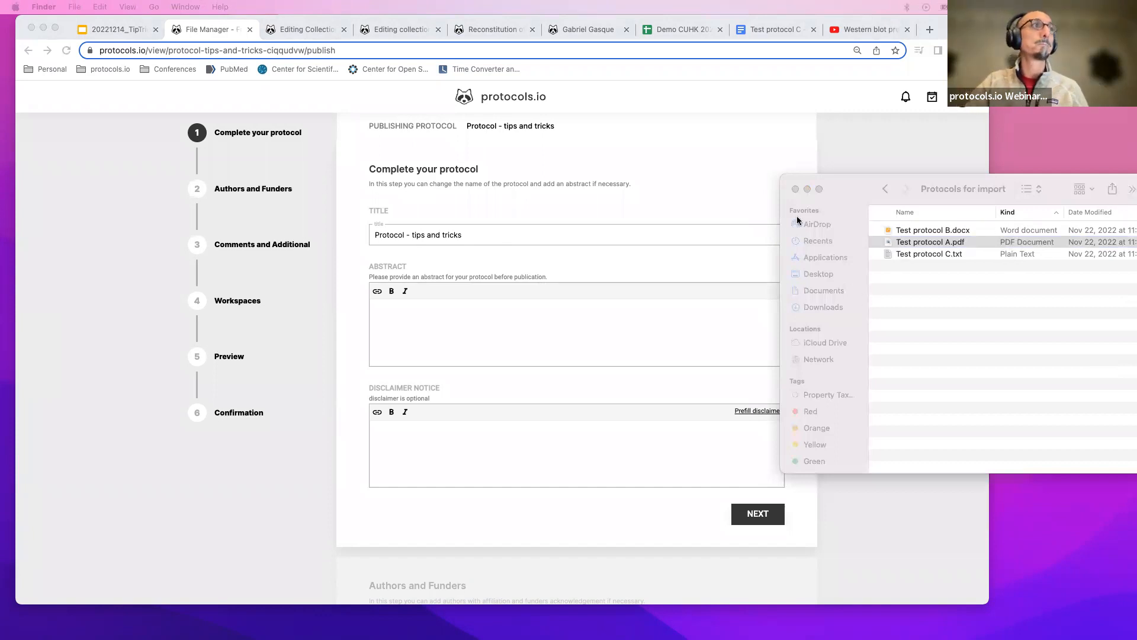
Switch to the presentation tab showing the Q/A slide.
{"action": "left_click", "coordinate": [126, 26]}
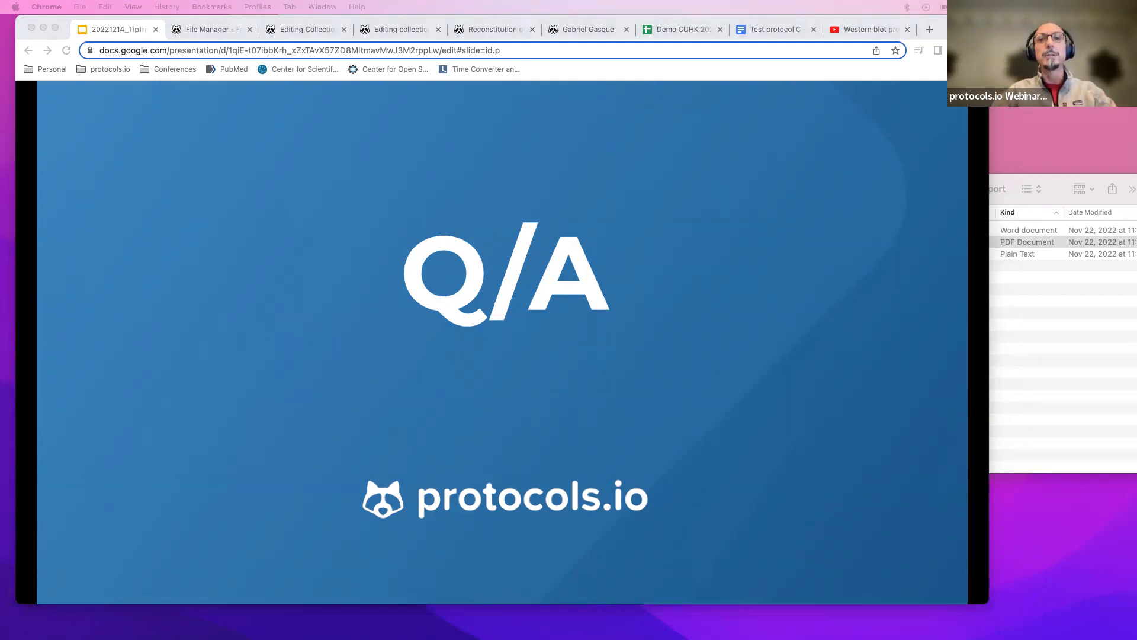
{"action": "left_click", "coordinate": [1132, 291]}
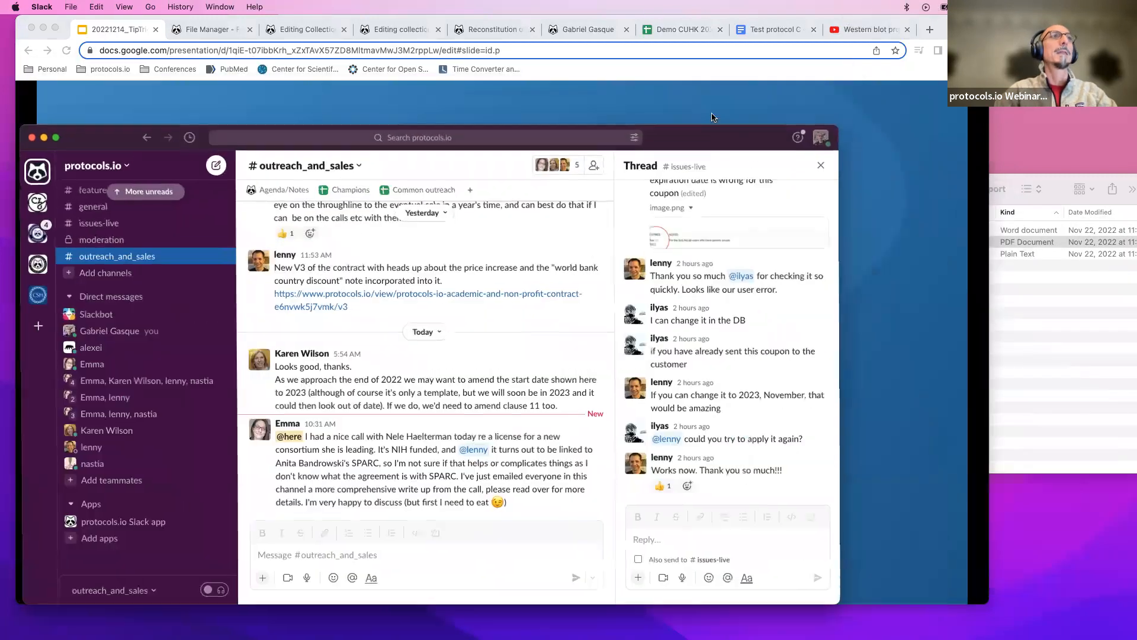
{"action": "double_click", "coordinate": [711, 134]}
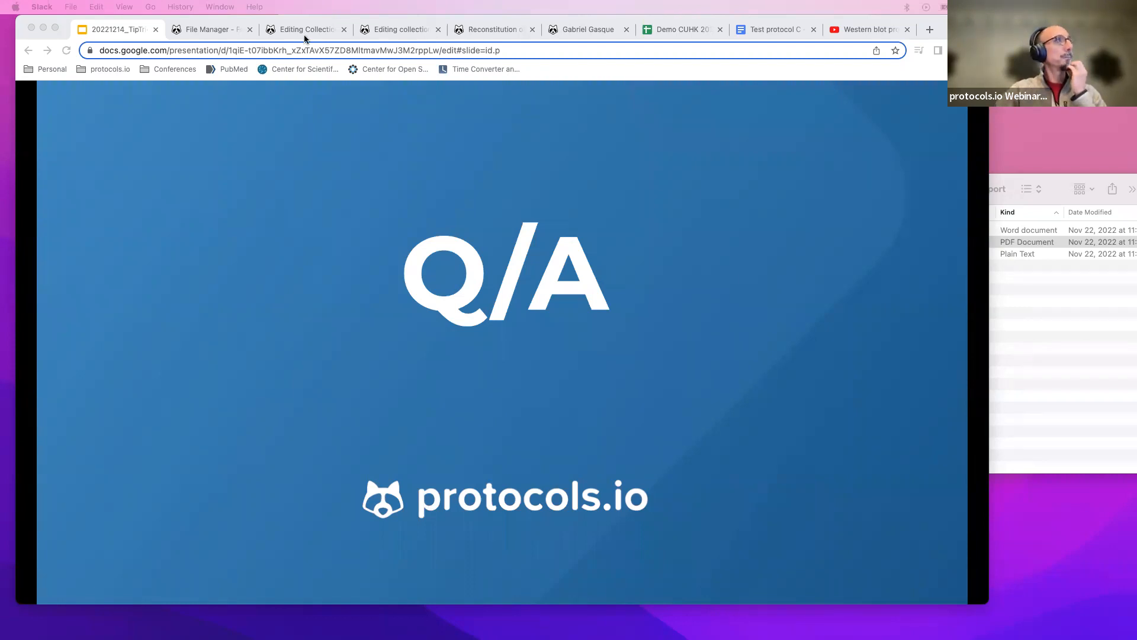
Return to protocols.io and open the homepage, browsing the featured protocols and workspaces.
{"action": "left_click", "coordinate": [213, 29]}
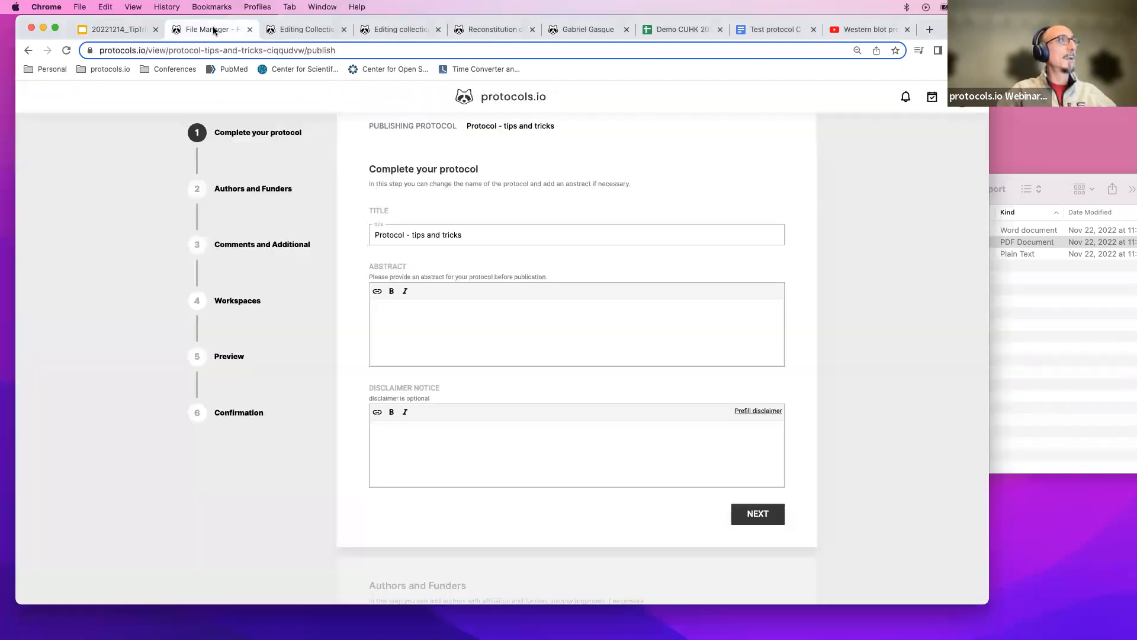
{"action": "left_click", "coordinate": [108, 69]}
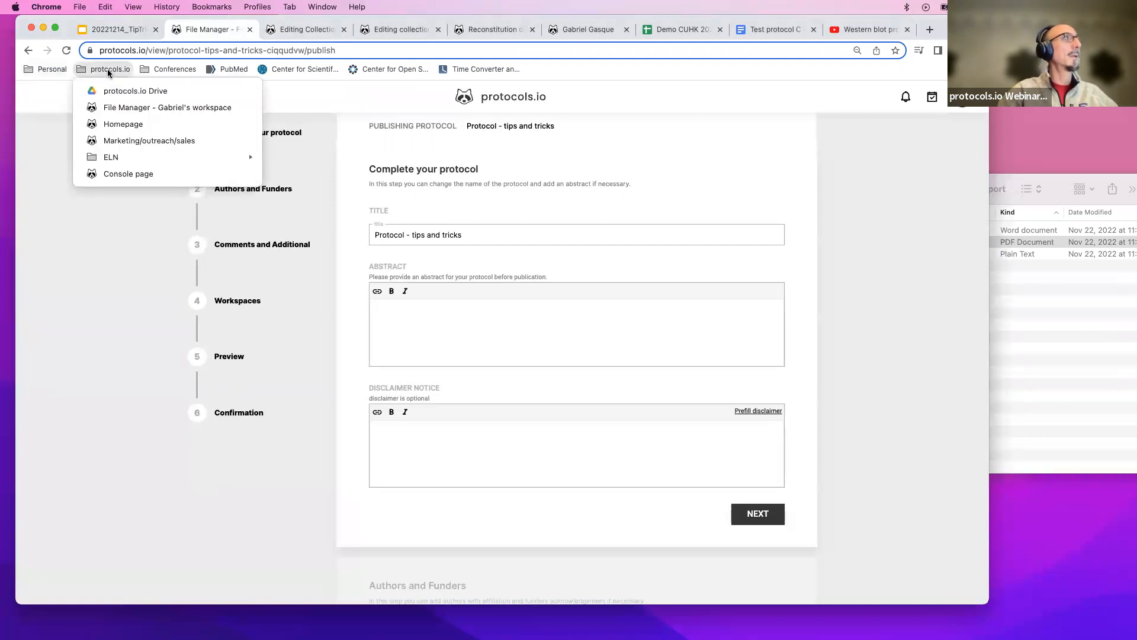
{"action": "left_click", "coordinate": [113, 123]}
{"action": "left_click", "coordinate": [615, 245]}
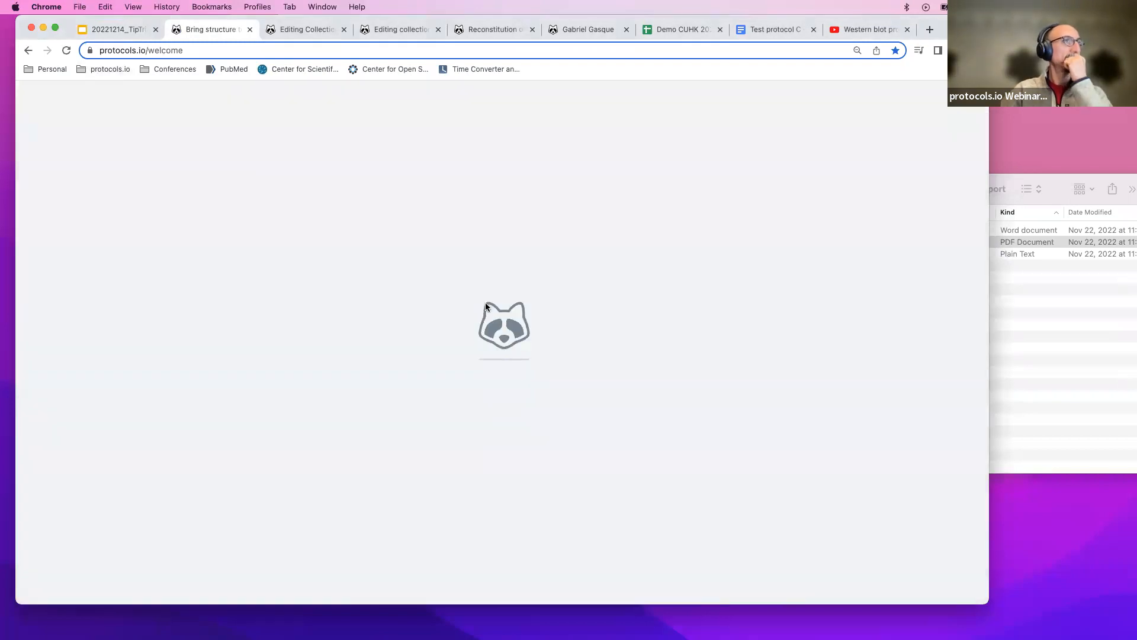
{"action": "scroll", "coordinate": [456, 373], "scroll_direction": "down", "scroll_amount": 15}
{"action": "scroll", "coordinate": [456, 371], "scroll_direction": "down", "scroll_amount": 20}
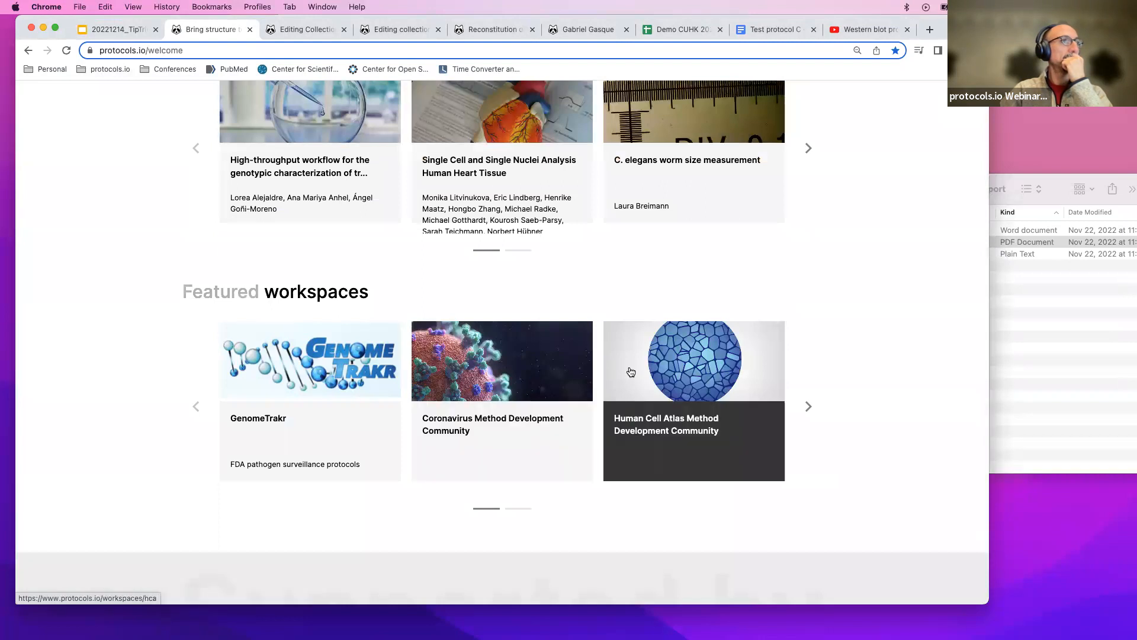
{"action": "scroll", "coordinate": [589, 298], "scroll_direction": "up", "scroll_amount": 2}
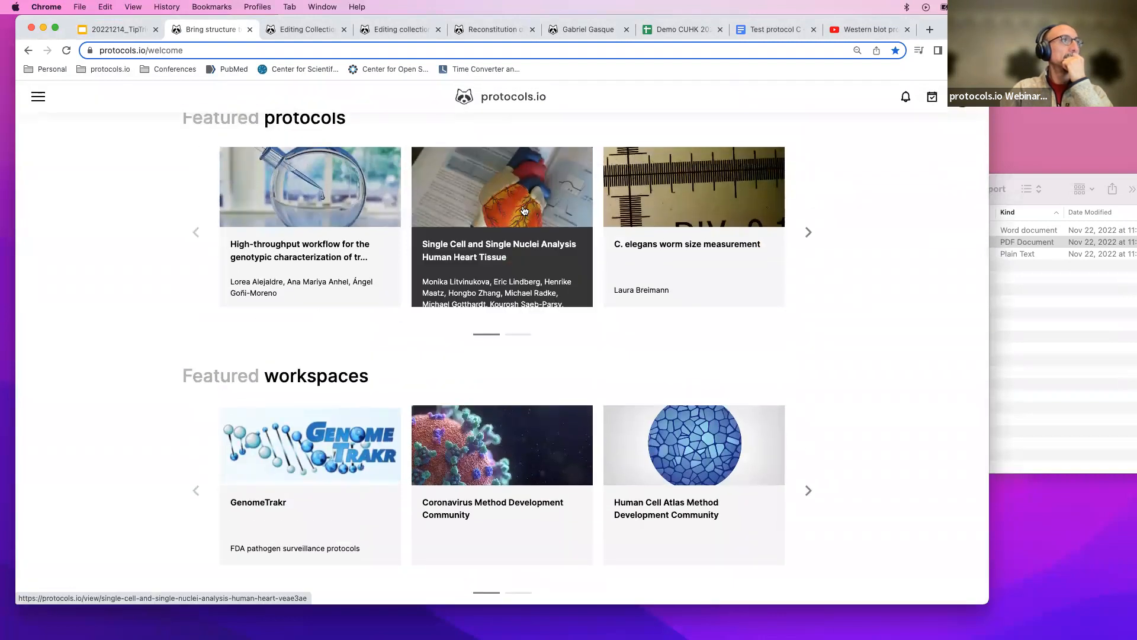
Open the Single Cell and Single Nuclei Analysis Human Heart Tissue protocol and its Copy / Fork dialog.
{"action": "left_click", "coordinate": [524, 210]}
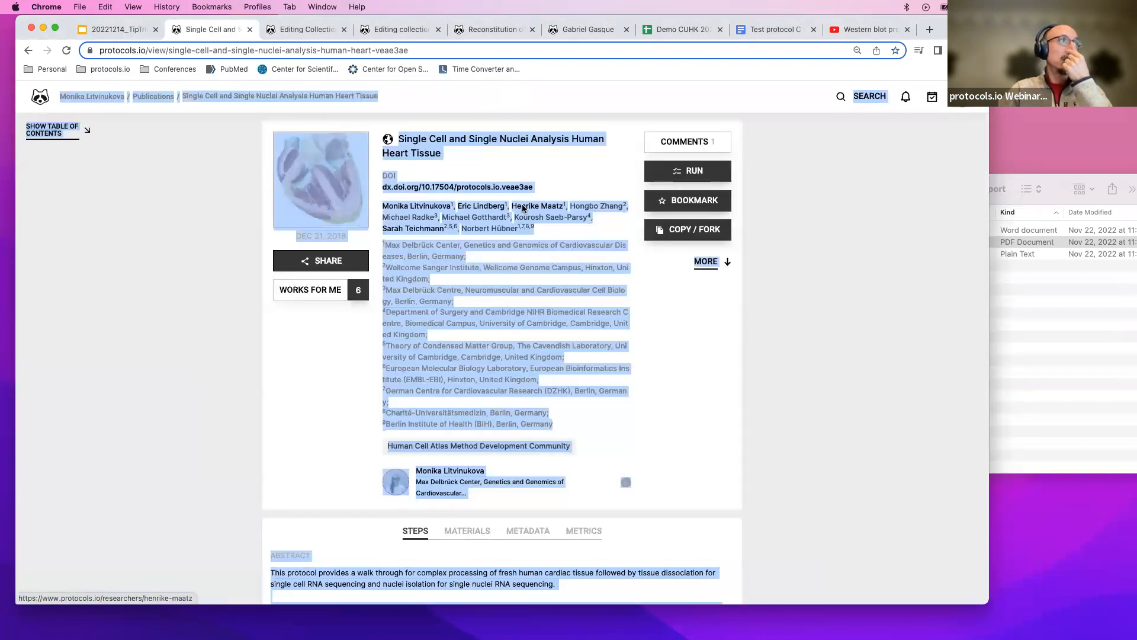
{"action": "left_click", "coordinate": [201, 376]}
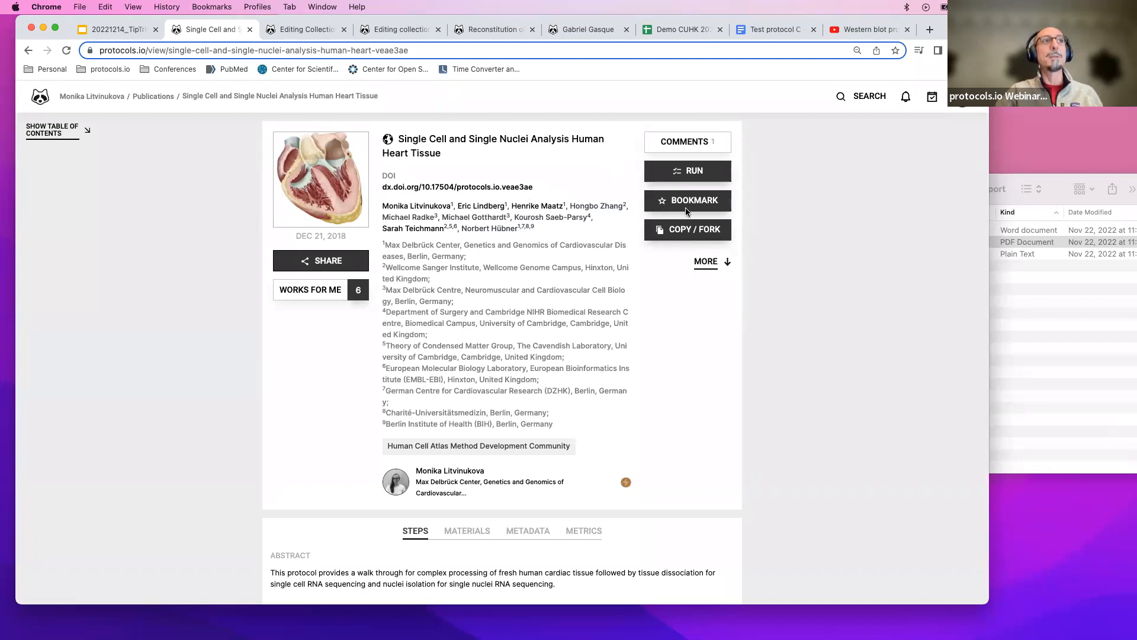
{"action": "left_click", "coordinate": [689, 231]}
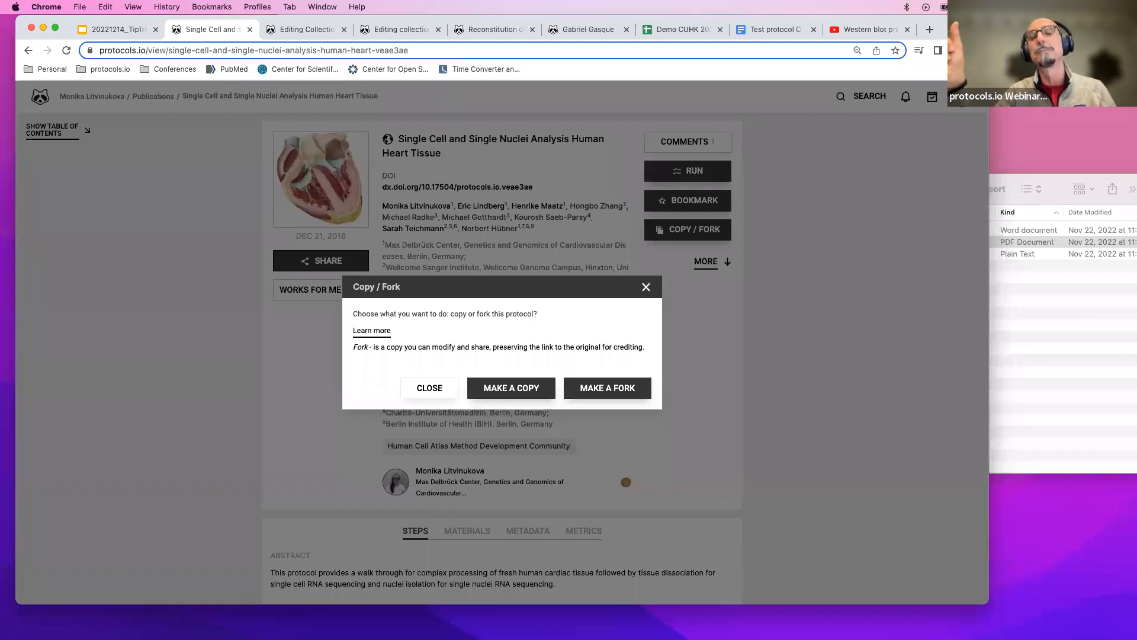
Switch through the open collection tabs and open the Reconstitution of LRRK2 protocol for editing.
{"action": "left_click", "coordinate": [315, 31]}
{"action": "left_click", "coordinate": [400, 30]}
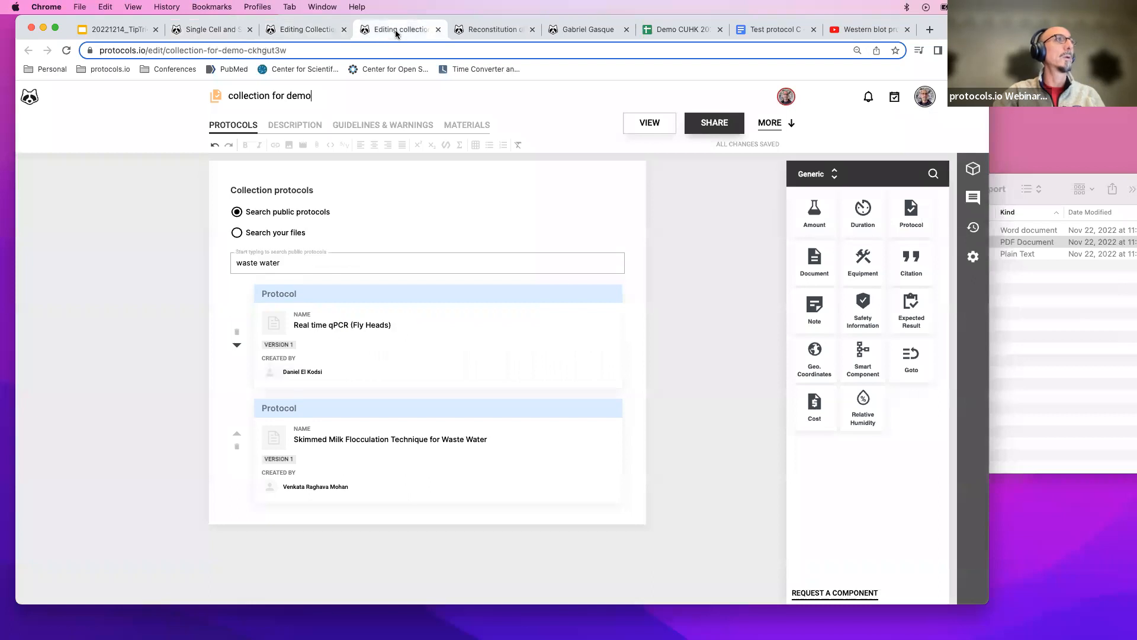
{"action": "left_click", "coordinate": [500, 30]}
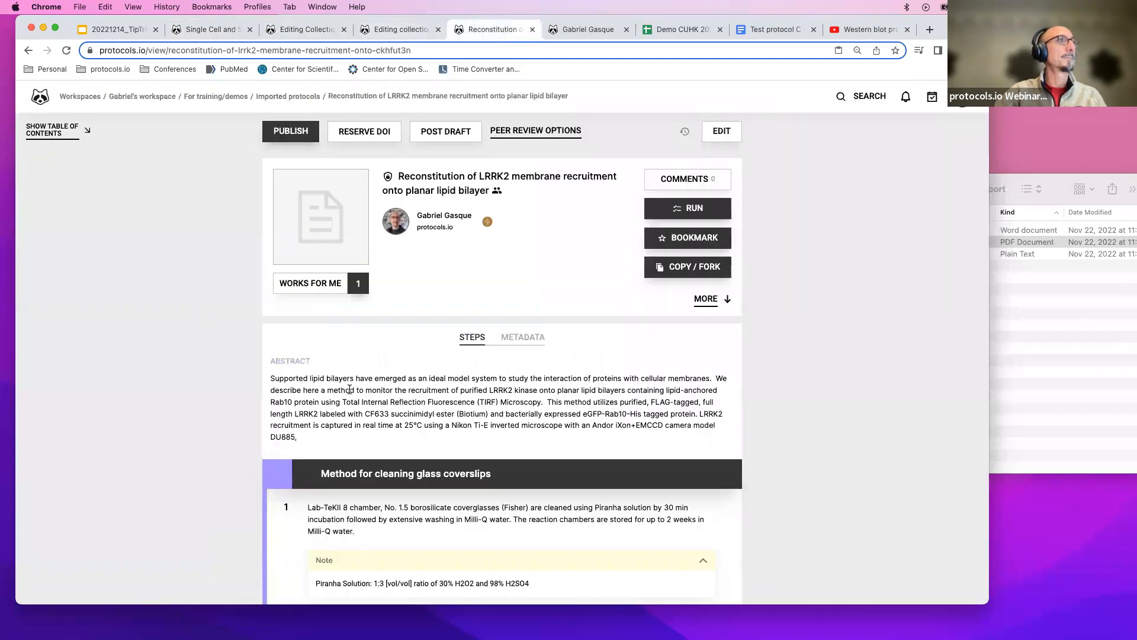
{"action": "left_click", "coordinate": [719, 130]}
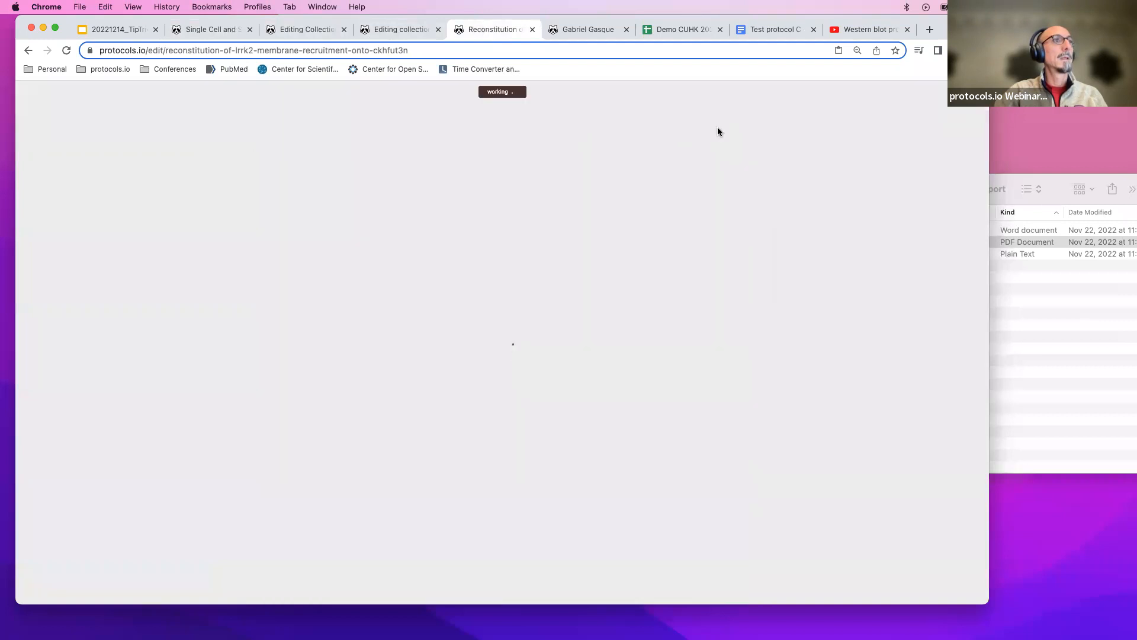
{"action": "scroll", "coordinate": [446, 323], "scroll_direction": "down", "scroll_amount": 10}
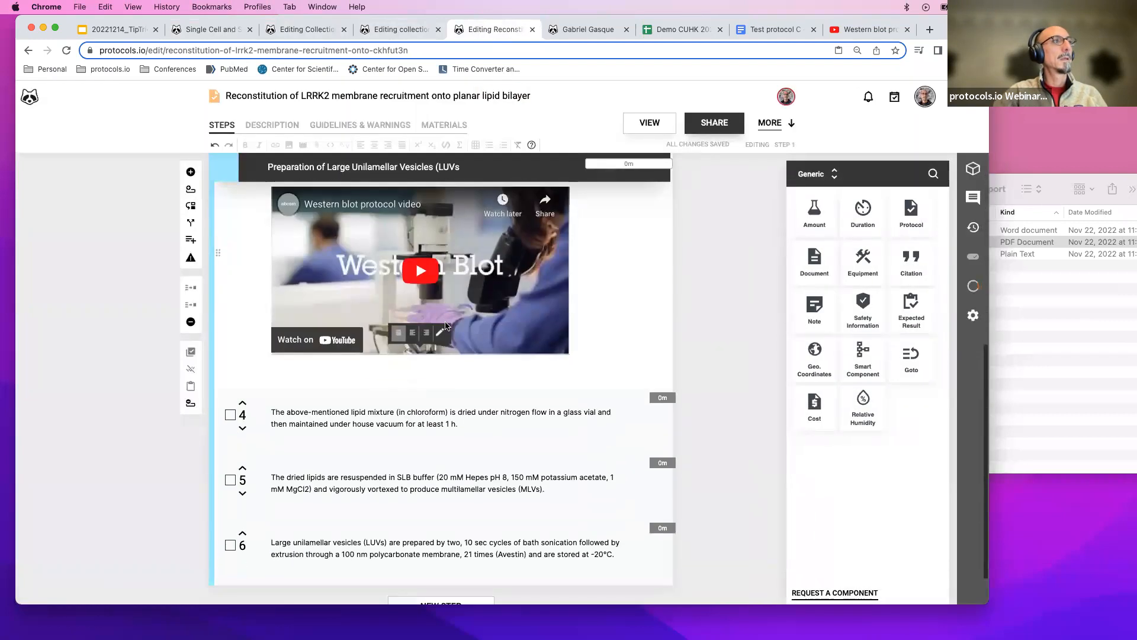
{"action": "left_click", "coordinate": [445, 323]}
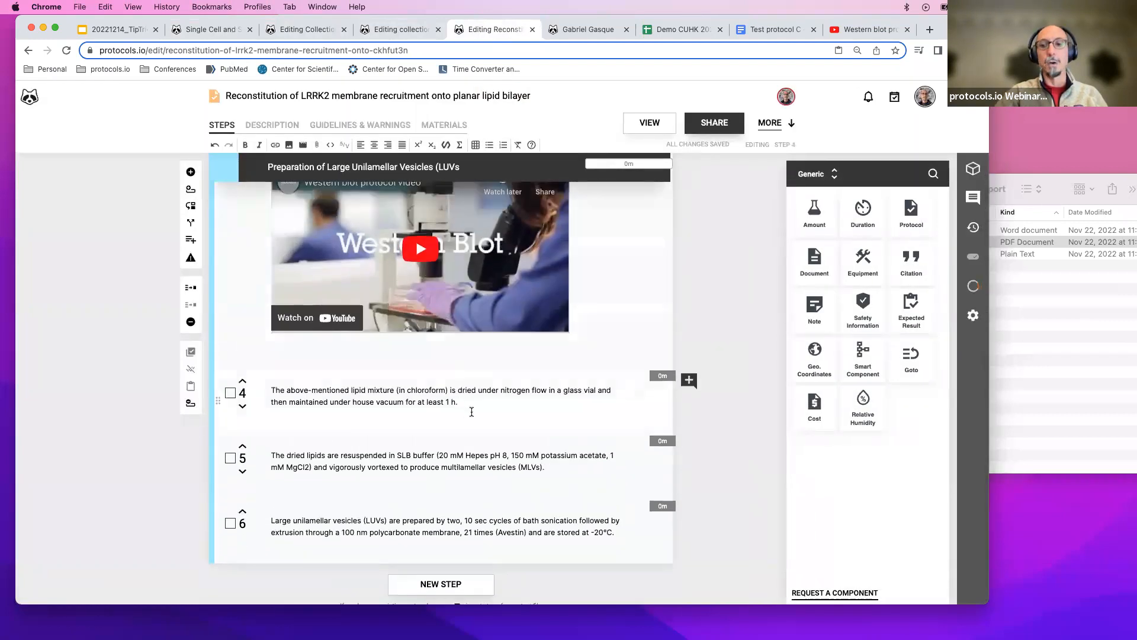
{"action": "left_click", "coordinate": [289, 145]}
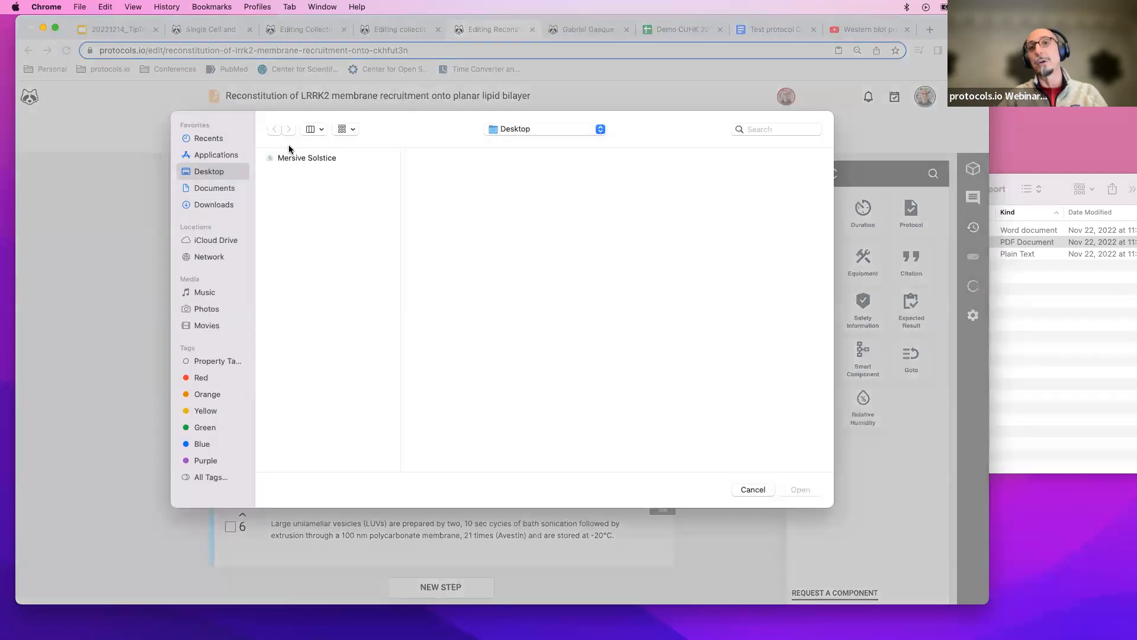
{"action": "left_click", "coordinate": [753, 489]}
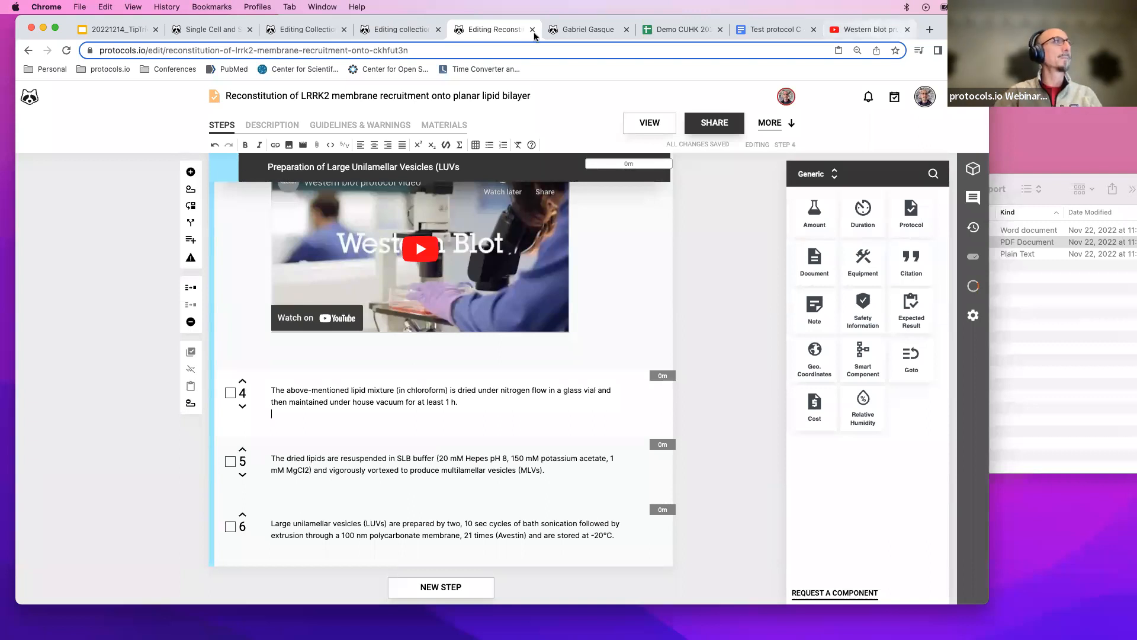
{"action": "left_click", "coordinate": [119, 70]}
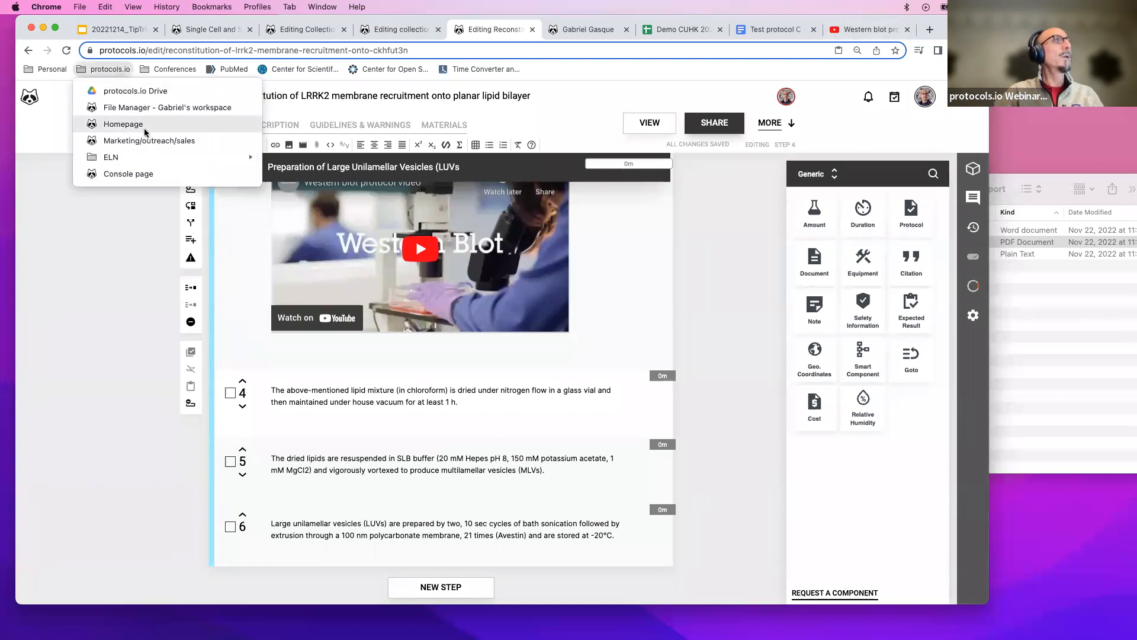
{"action": "mouse_move", "coordinate": [150, 154]}
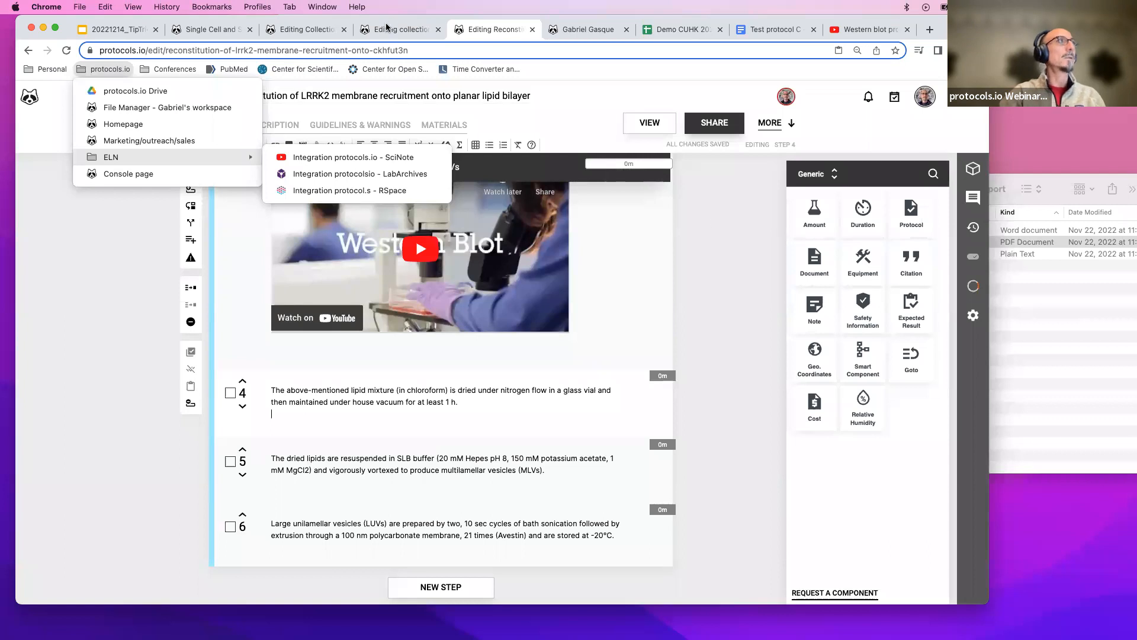
{"action": "left_click", "coordinate": [295, 37]}
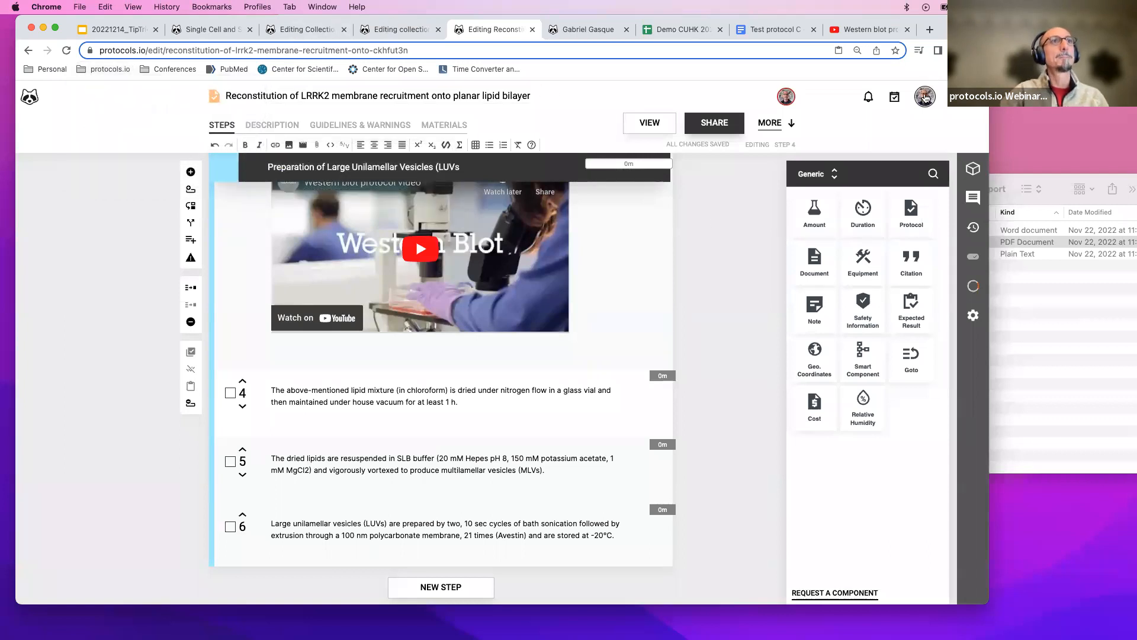
Open the file manager and open the untitled protocol in the For training/demos folder.
{"action": "left_click", "coordinate": [120, 69]}
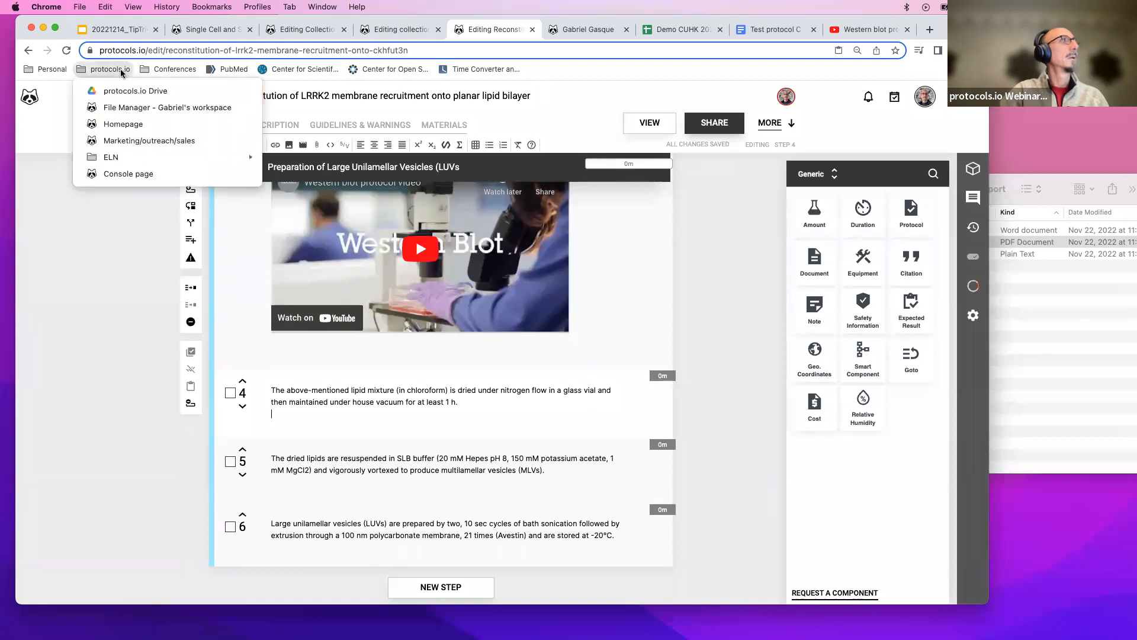
{"action": "left_click", "coordinate": [133, 109]}
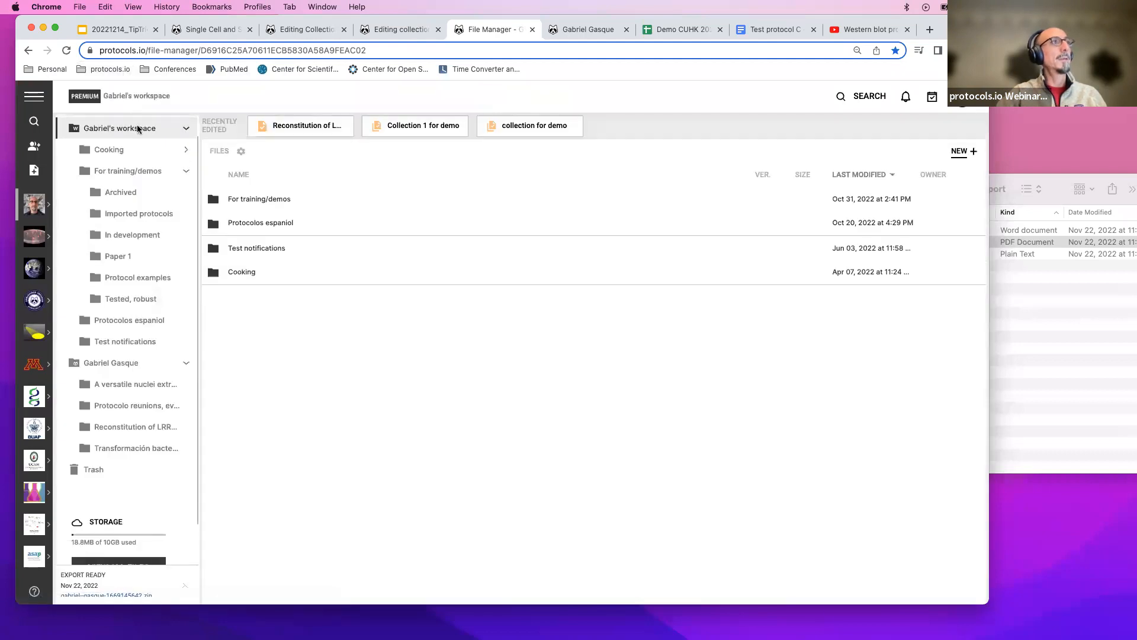
{"action": "double_click", "coordinate": [275, 202]}
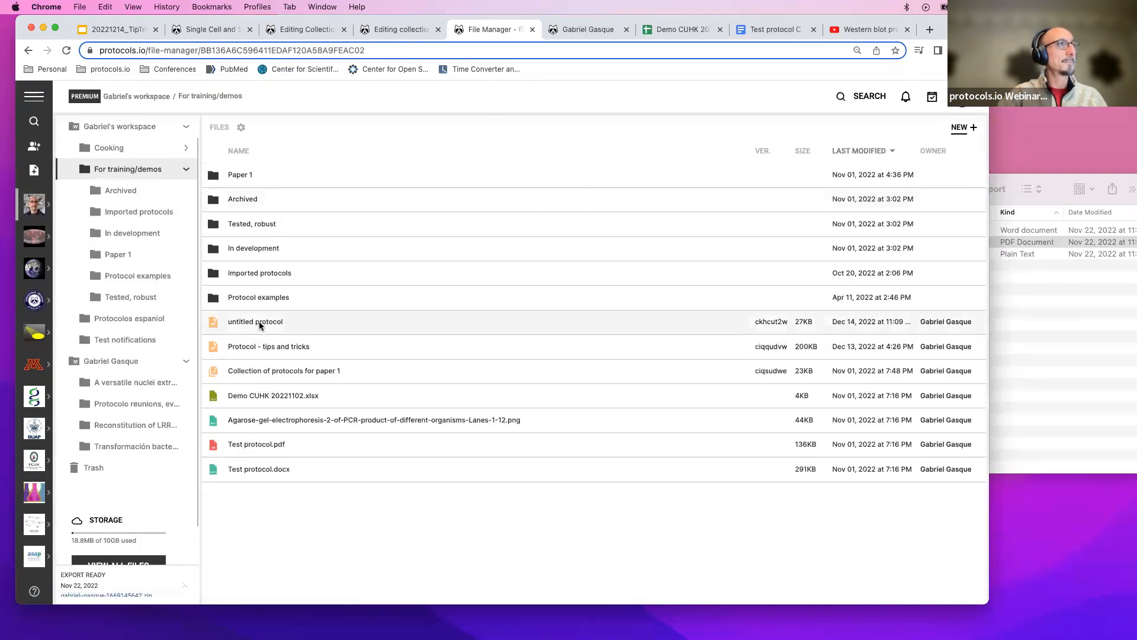
{"action": "double_click", "coordinate": [260, 323]}
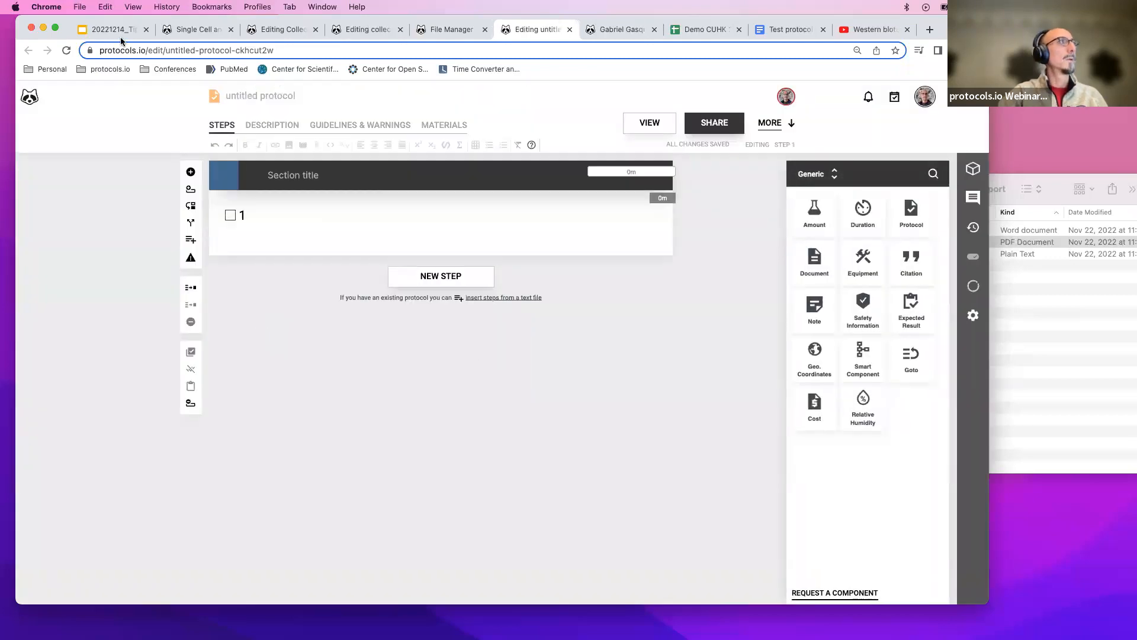
Open the Reconstitution of LRRK2 membrane recruitment protocol from the Imported protocols folder in the editor.
{"action": "left_click", "coordinate": [449, 30]}
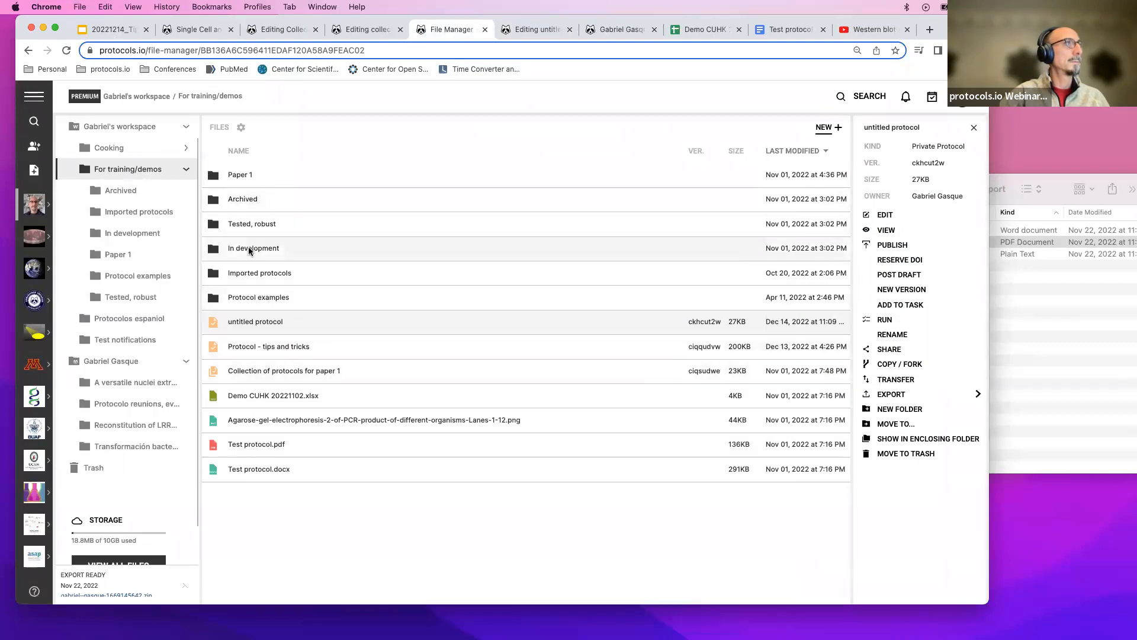
{"action": "double_click", "coordinate": [249, 274]}
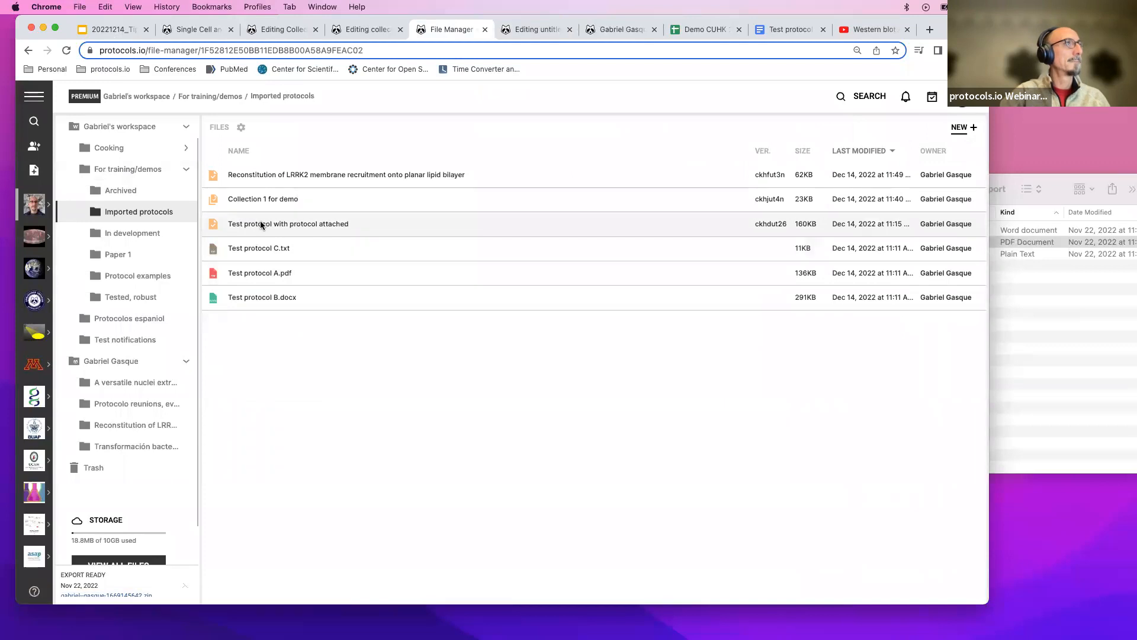
{"action": "double_click", "coordinate": [276, 177]}
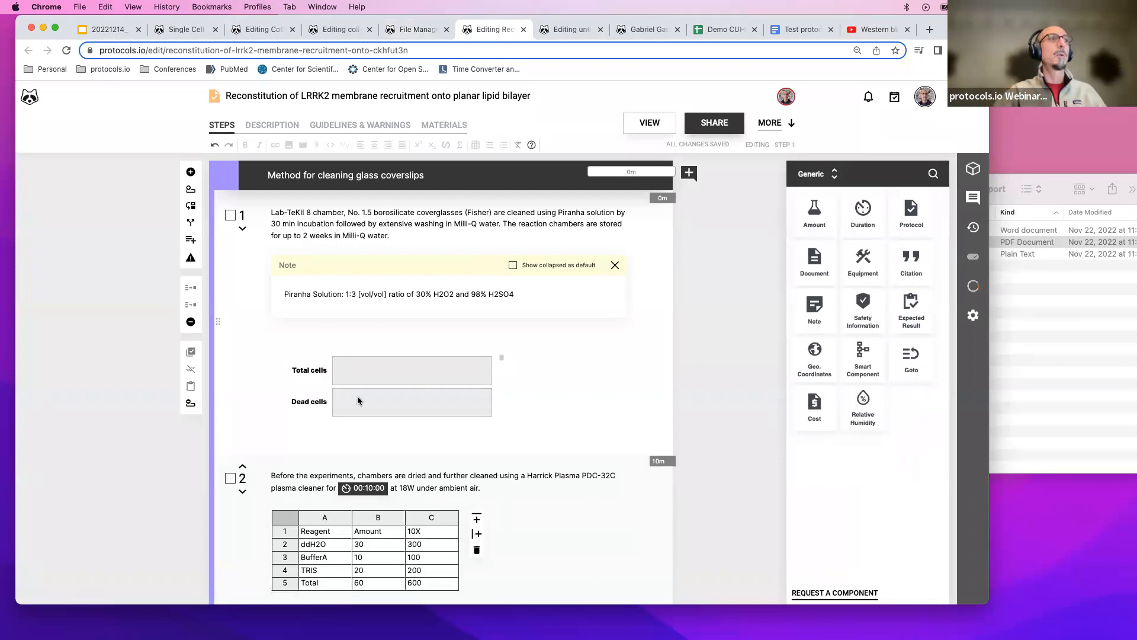
{"action": "scroll", "coordinate": [357, 396], "scroll_direction": "down", "scroll_amount": 10}
{"action": "scroll", "coordinate": [440, 452], "scroll_direction": "up", "scroll_amount": 10}
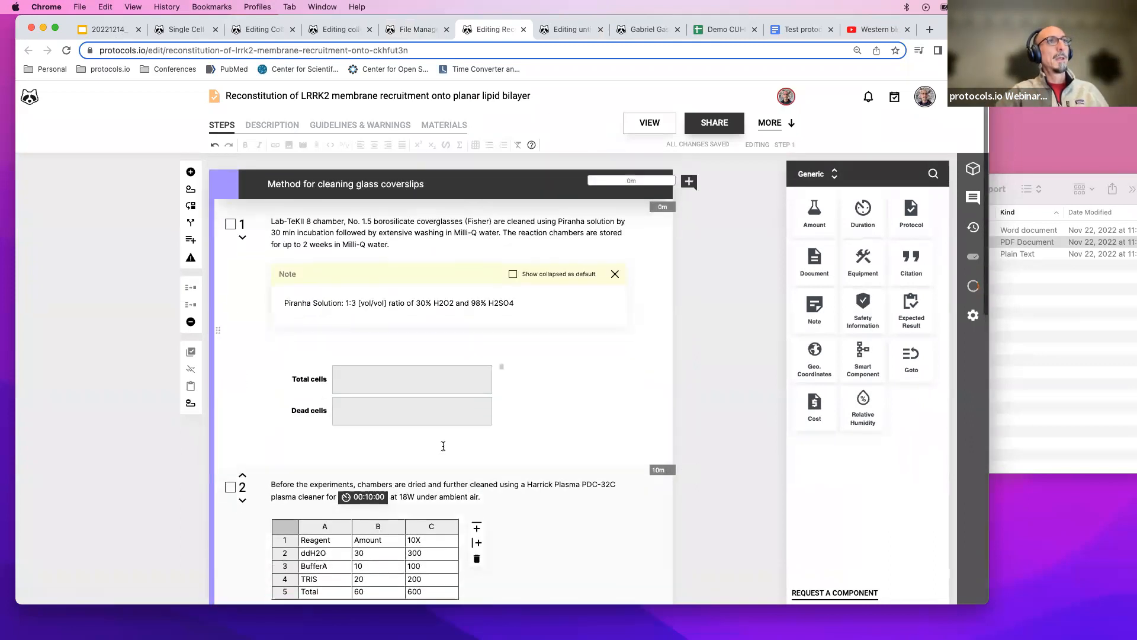
Export the Reconstitution of LRRK2 protocol as a PDF to your computer.
{"action": "left_click", "coordinate": [776, 123]}
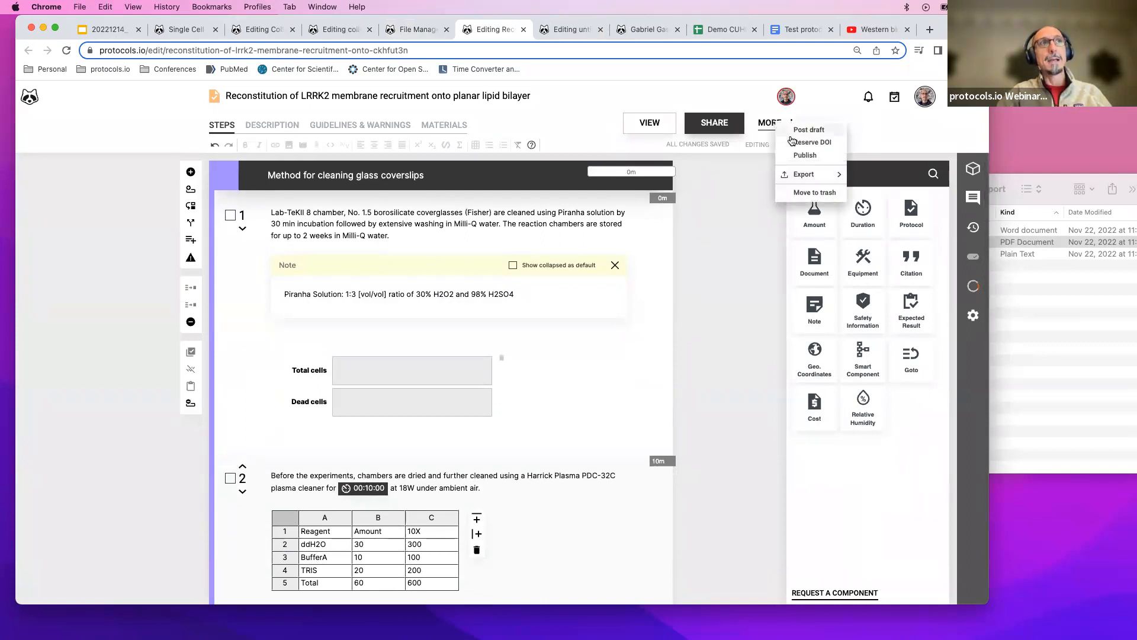
{"action": "mouse_move", "coordinate": [822, 173]}
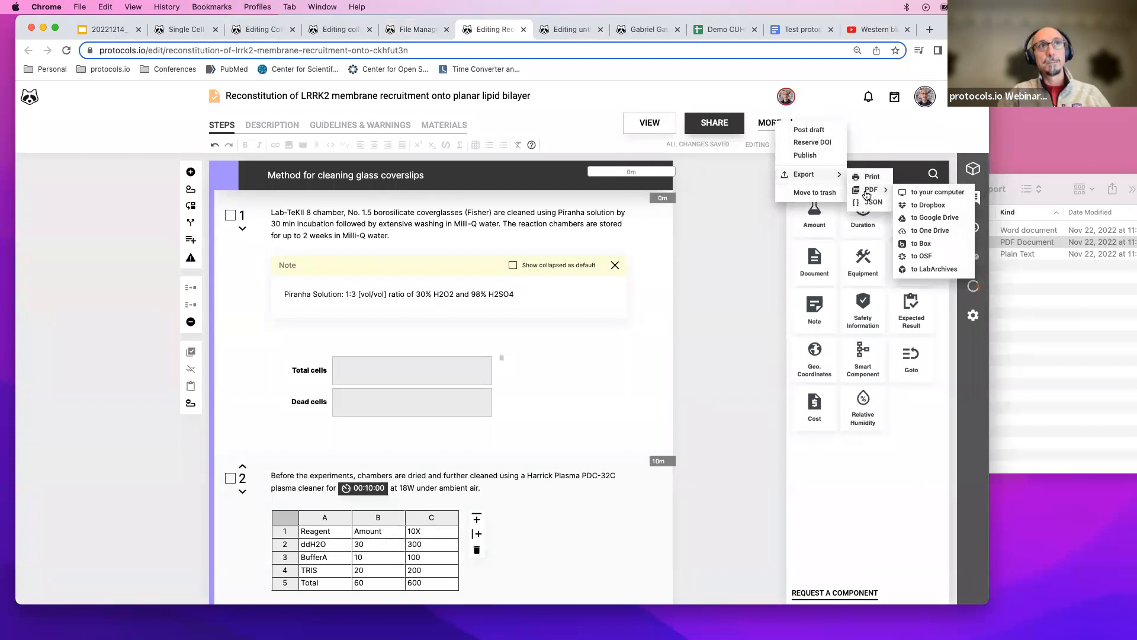
{"action": "left_click", "coordinate": [937, 192]}
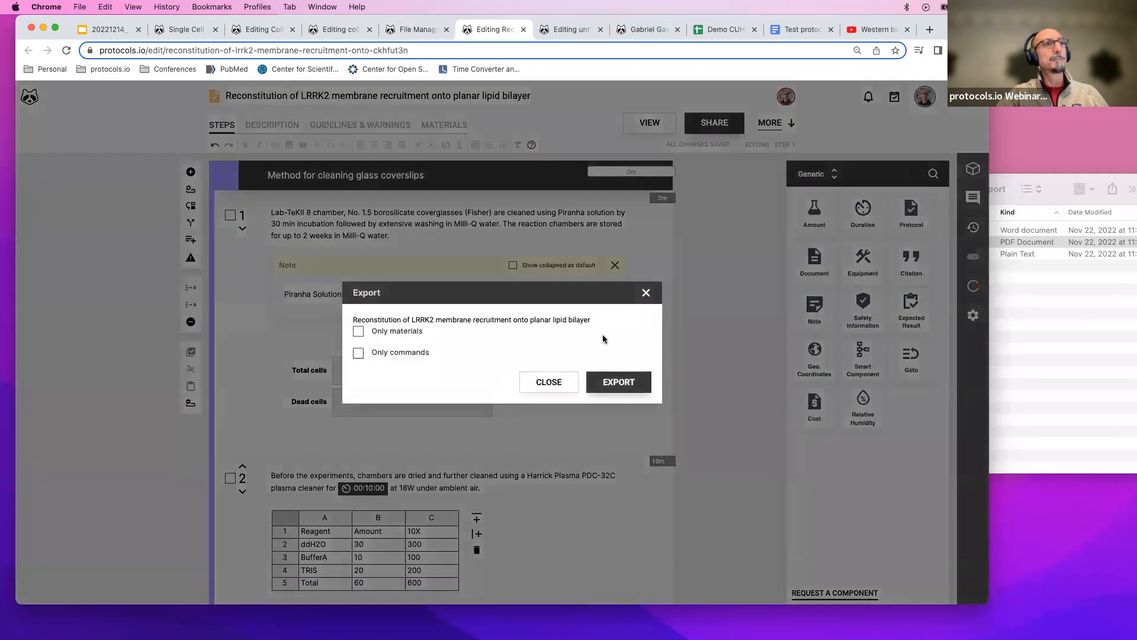
{"action": "left_click", "coordinate": [610, 386]}
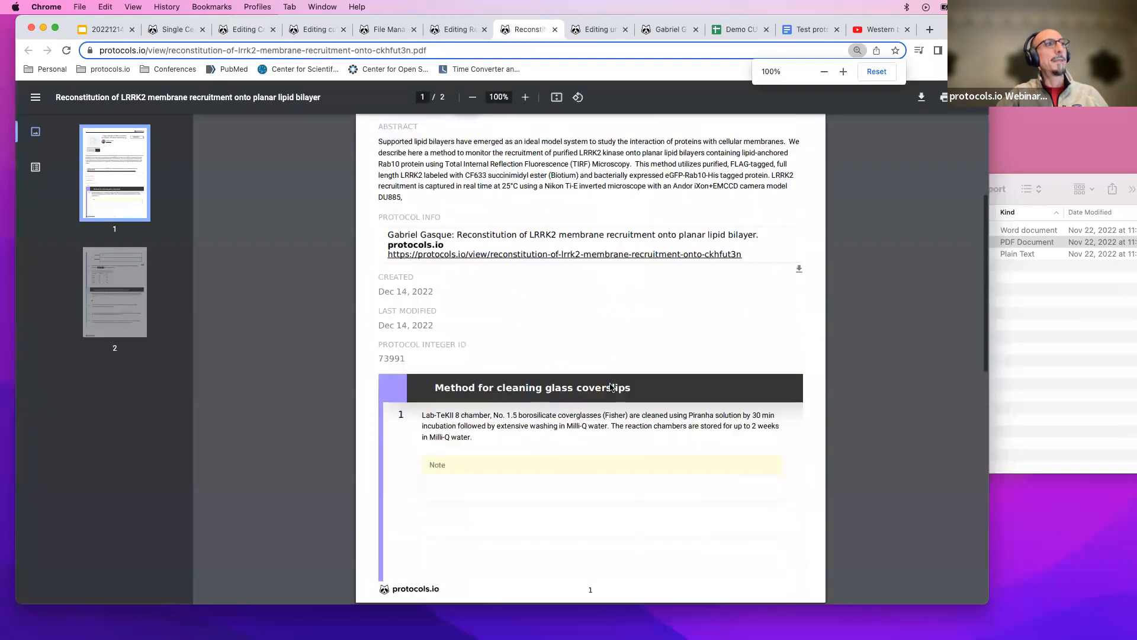
Scroll through the exported PDF and open its print preview to review the pages.
{"action": "scroll", "coordinate": [610, 386], "scroll_direction": "down", "scroll_amount": 12}
{"action": "scroll", "coordinate": [610, 386], "scroll_direction": "up", "scroll_amount": 2}
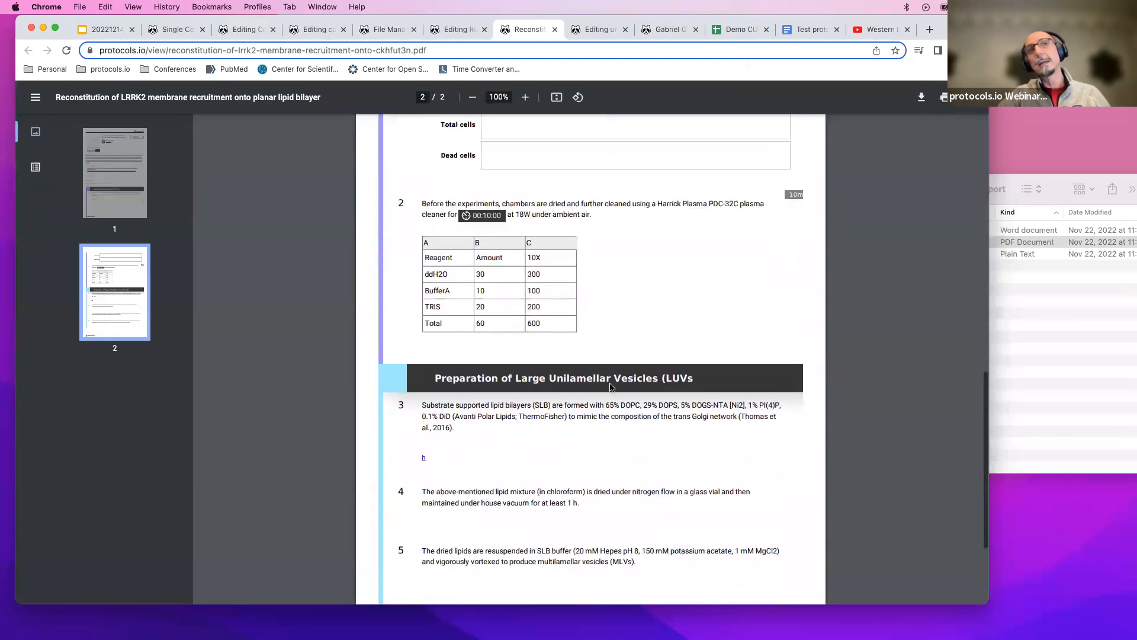
{"action": "scroll", "coordinate": [610, 386], "scroll_direction": "up", "scroll_amount": 15}
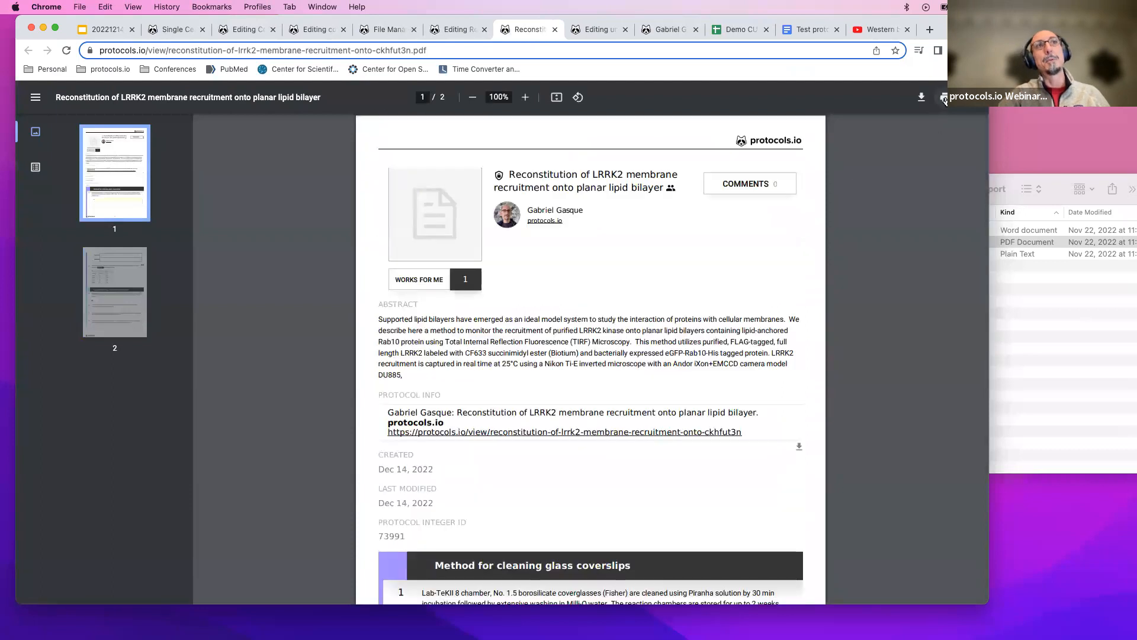
{"action": "left_click", "coordinate": [944, 98]}
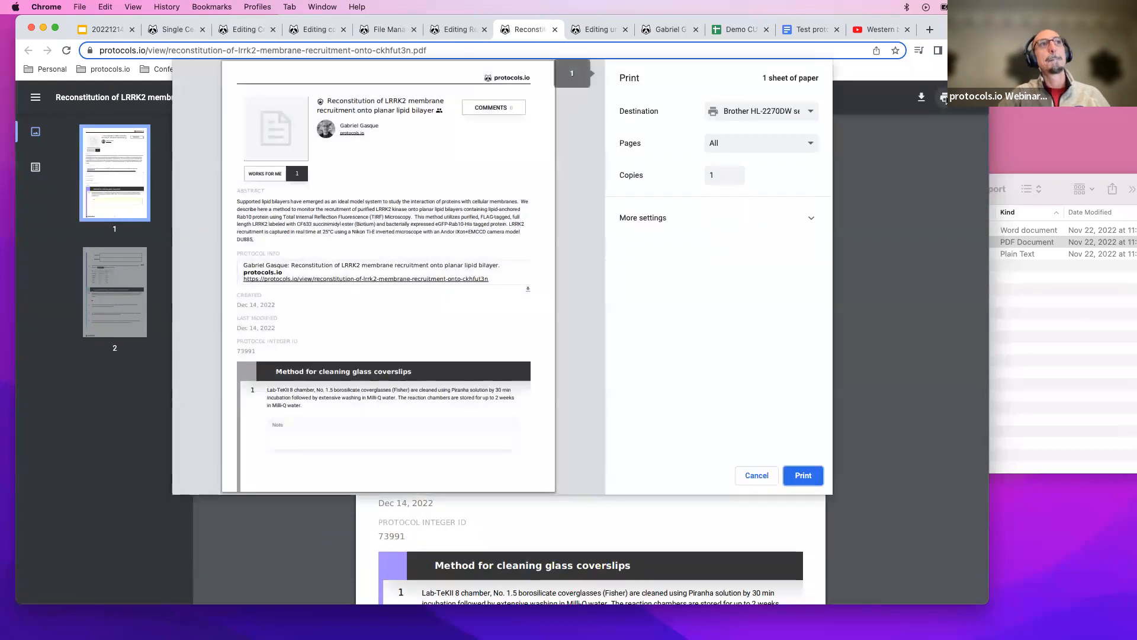
{"action": "scroll", "coordinate": [515, 356], "scroll_direction": "down", "scroll_amount": 8}
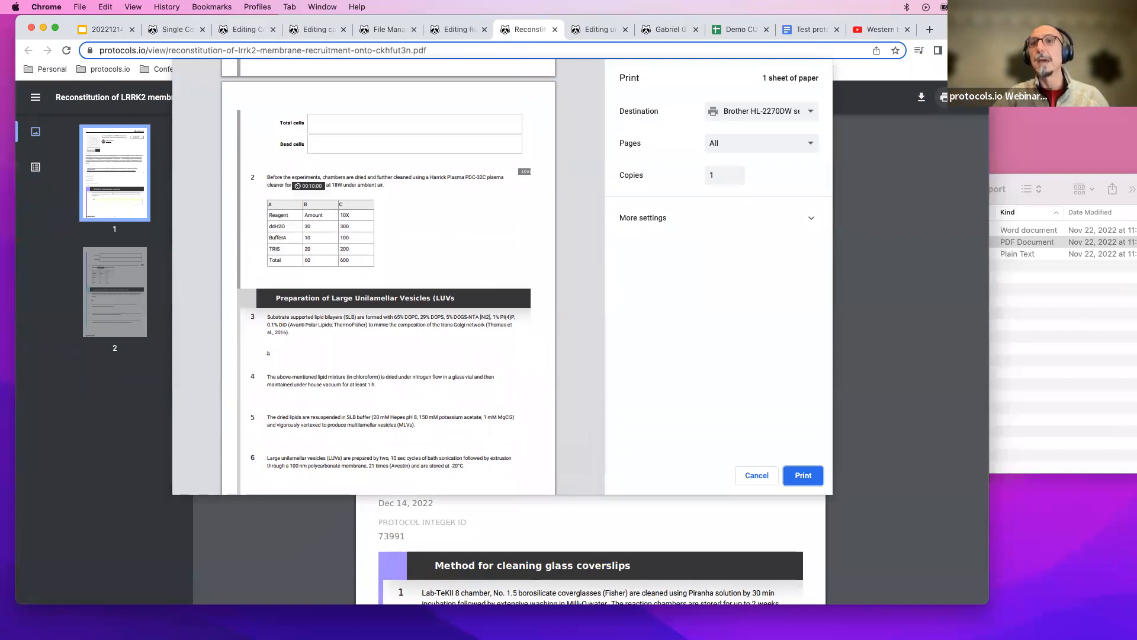
{"action": "scroll", "coordinate": [485, 300], "scroll_direction": "down", "scroll_amount": 1}
{"action": "scroll", "coordinate": [485, 300], "scroll_direction": "up", "scroll_amount": 9}
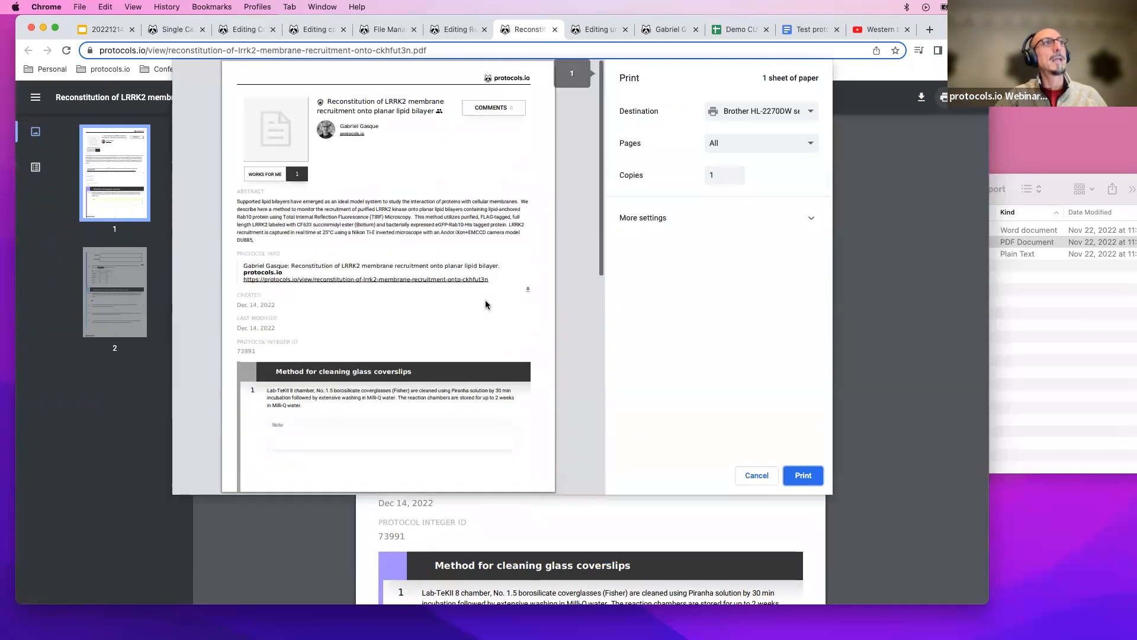